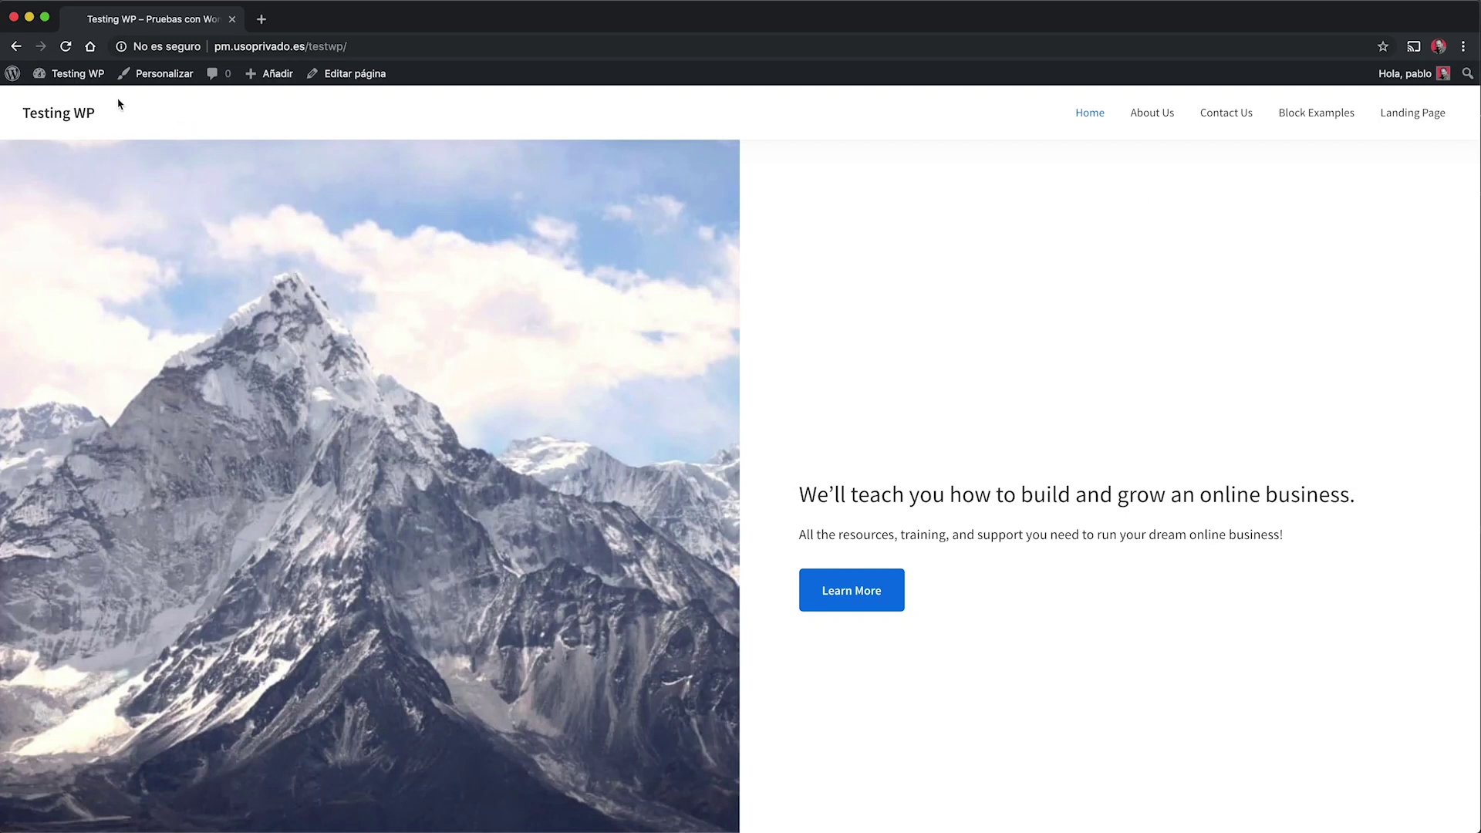
# Search the WordPress plugin directory for "Yoast seo" and install and activate the Yoast SEO plugin.
pyautogui.click(77, 104)
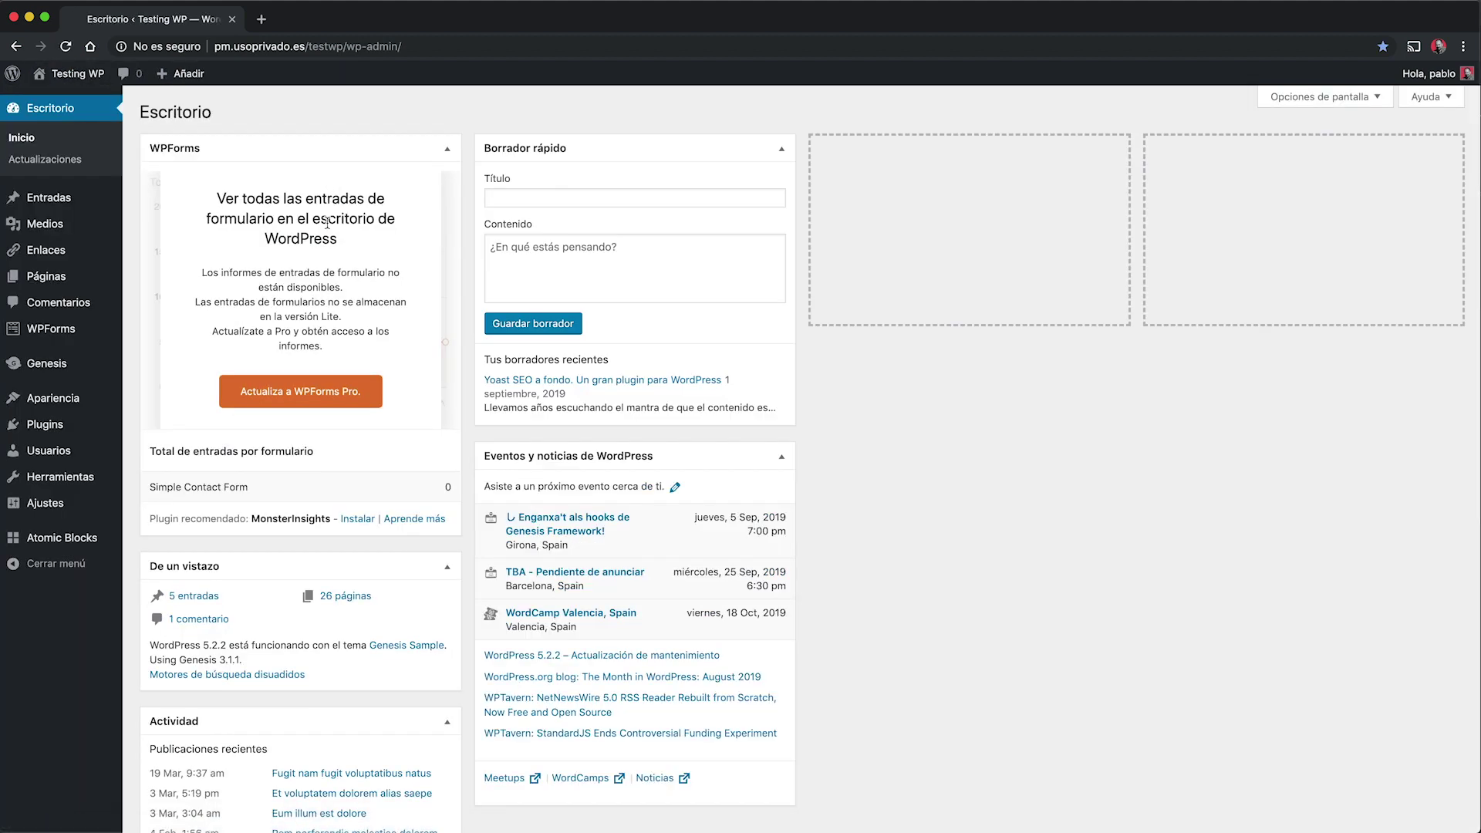
pyautogui.moveTo(45, 436)
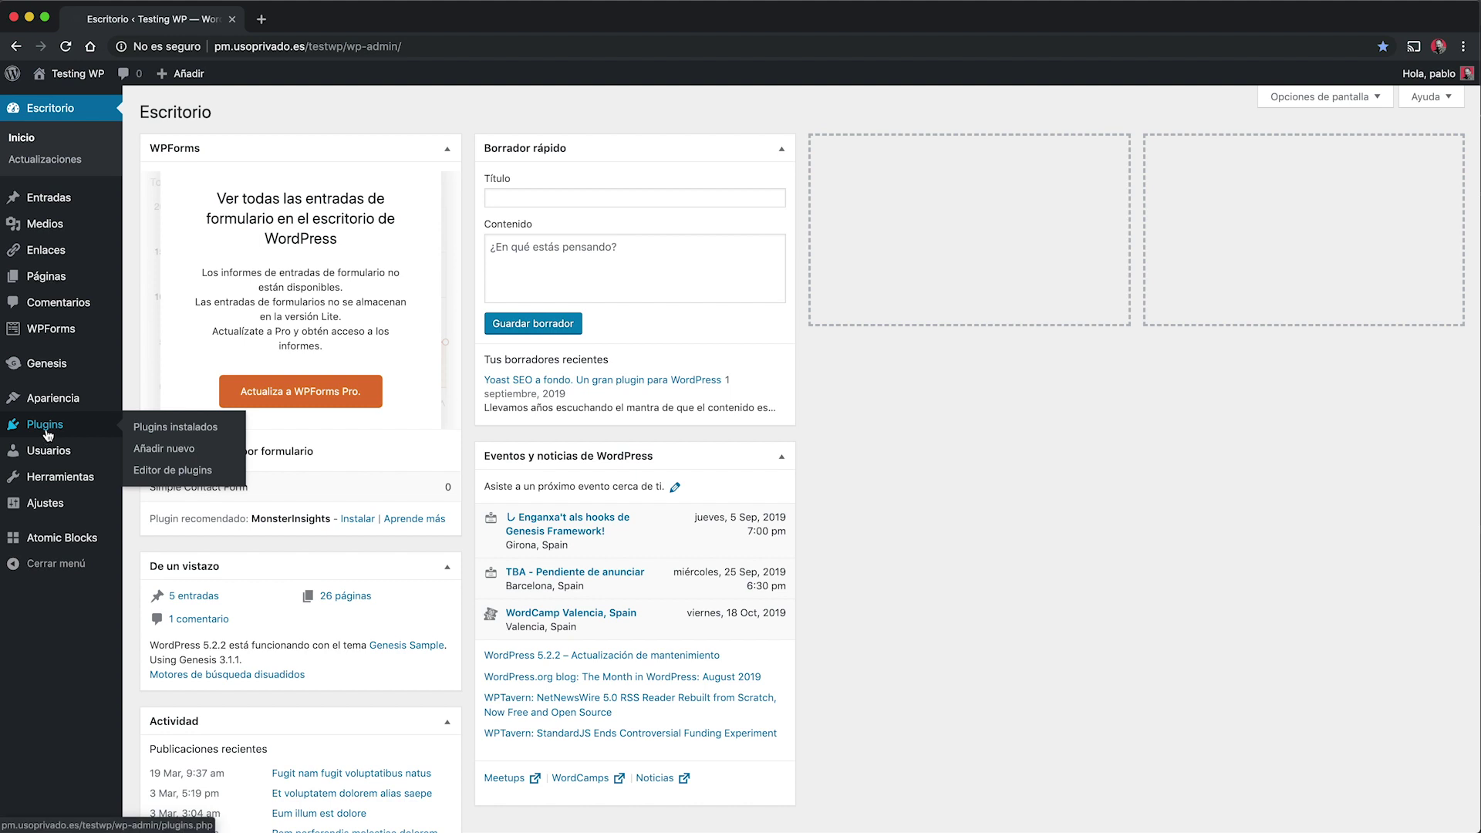
pyautogui.click(187, 453)
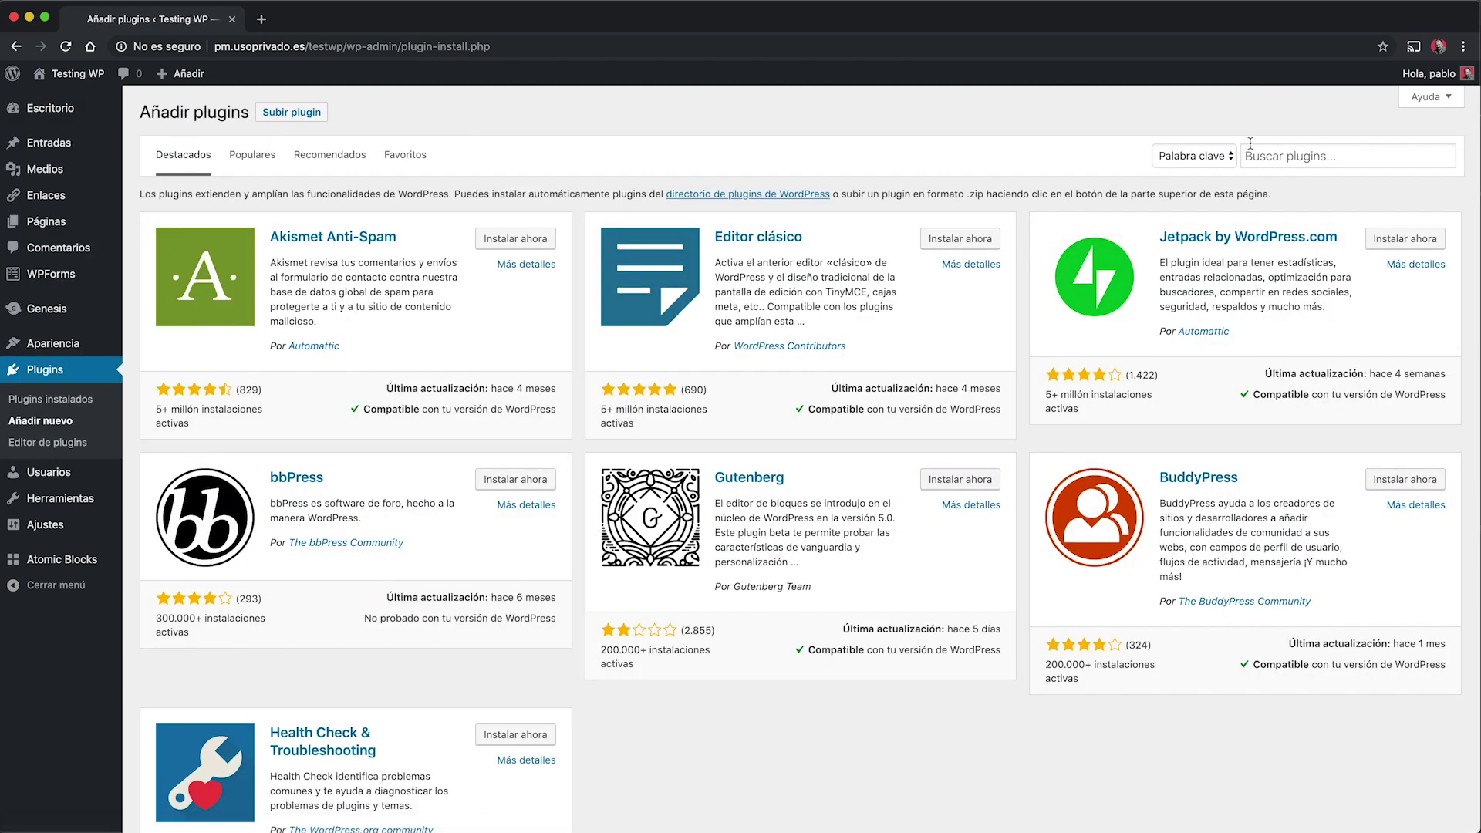
pyautogui.click(1281, 156)
pyautogui.write('Yoat')
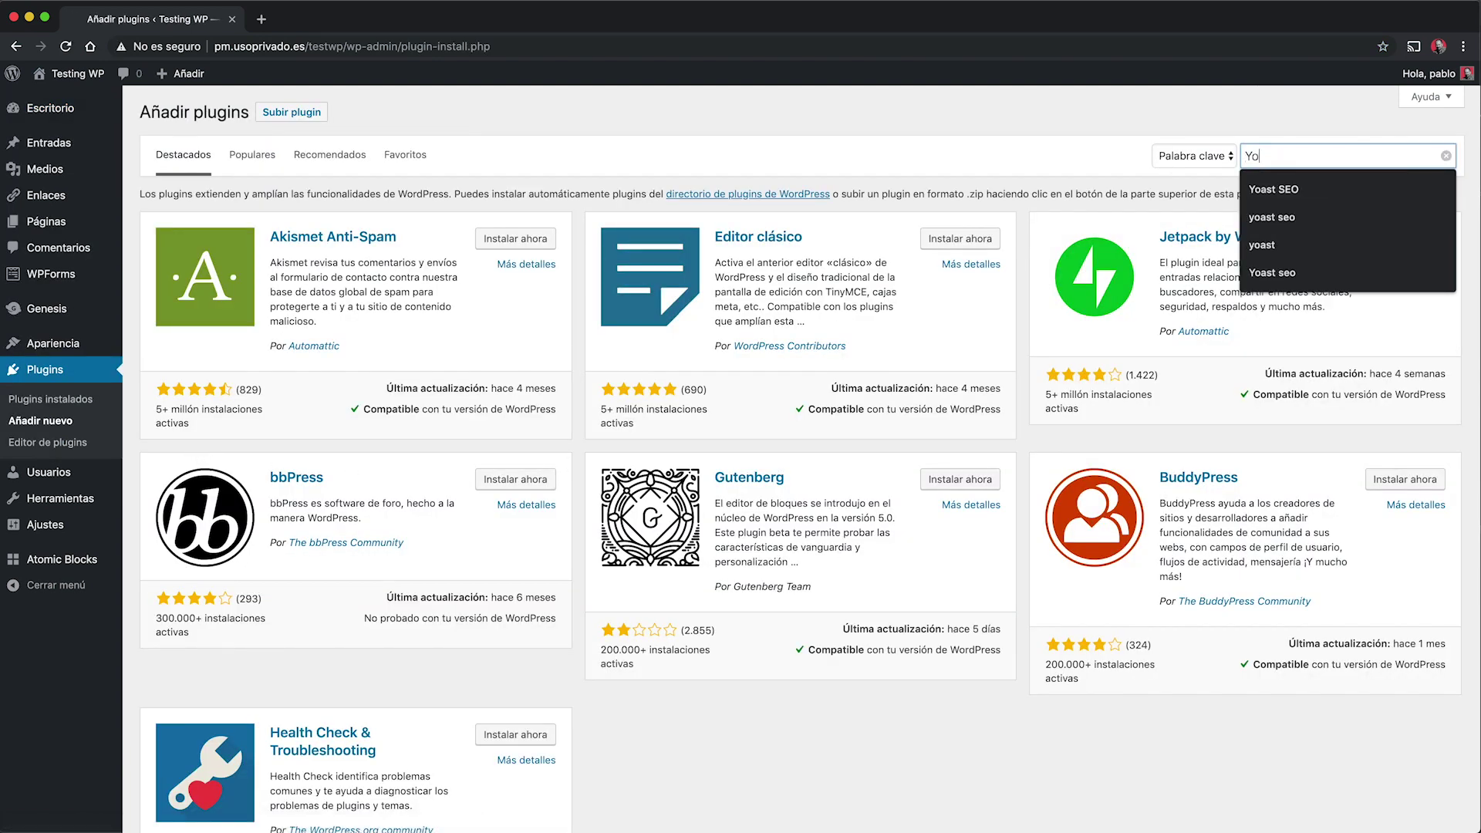
pyautogui.press('BackSpace')
pyautogui.write('s')
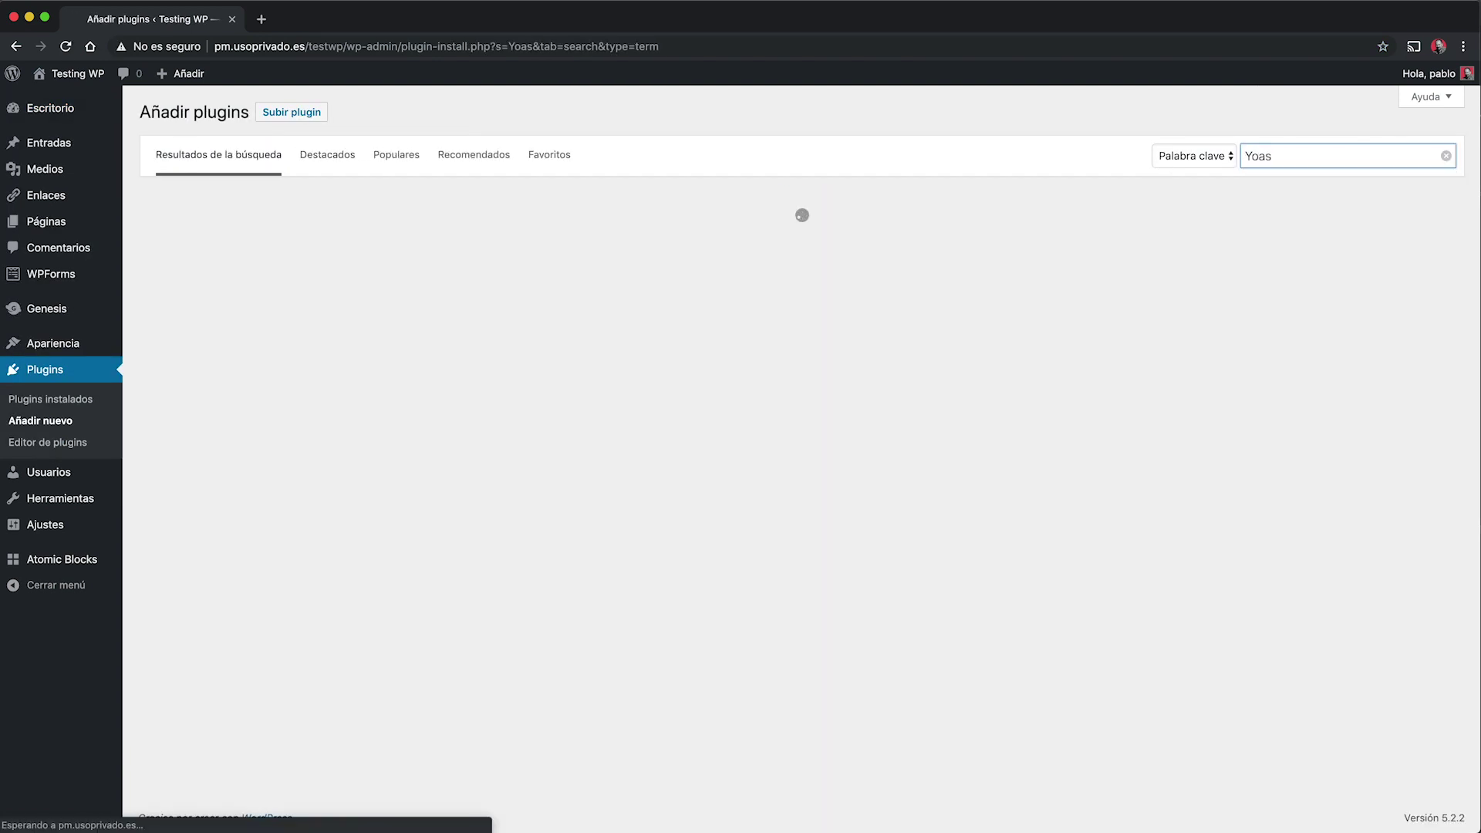
pyautogui.write('t seo')
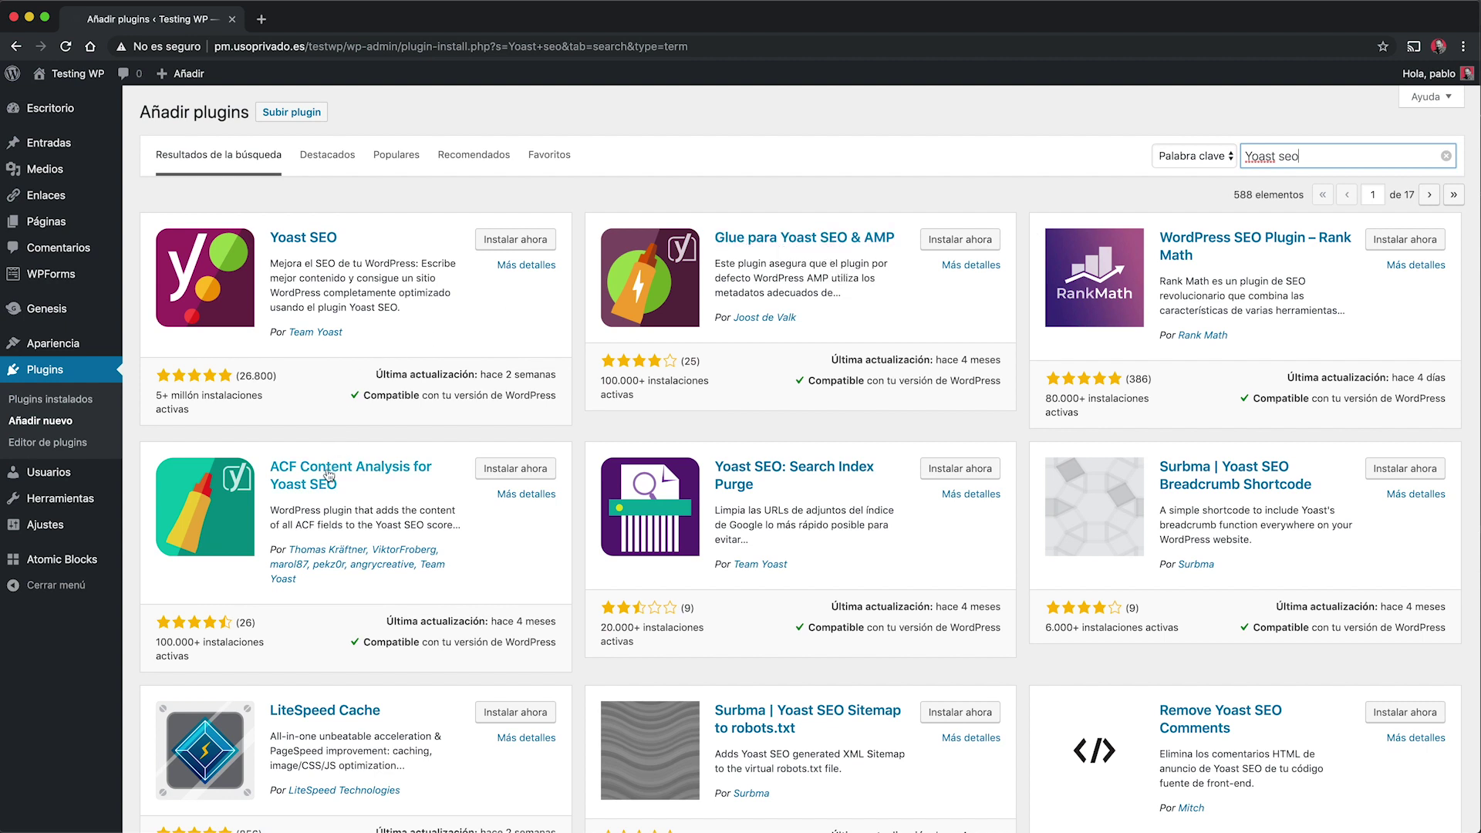
pyautogui.click(515, 239)
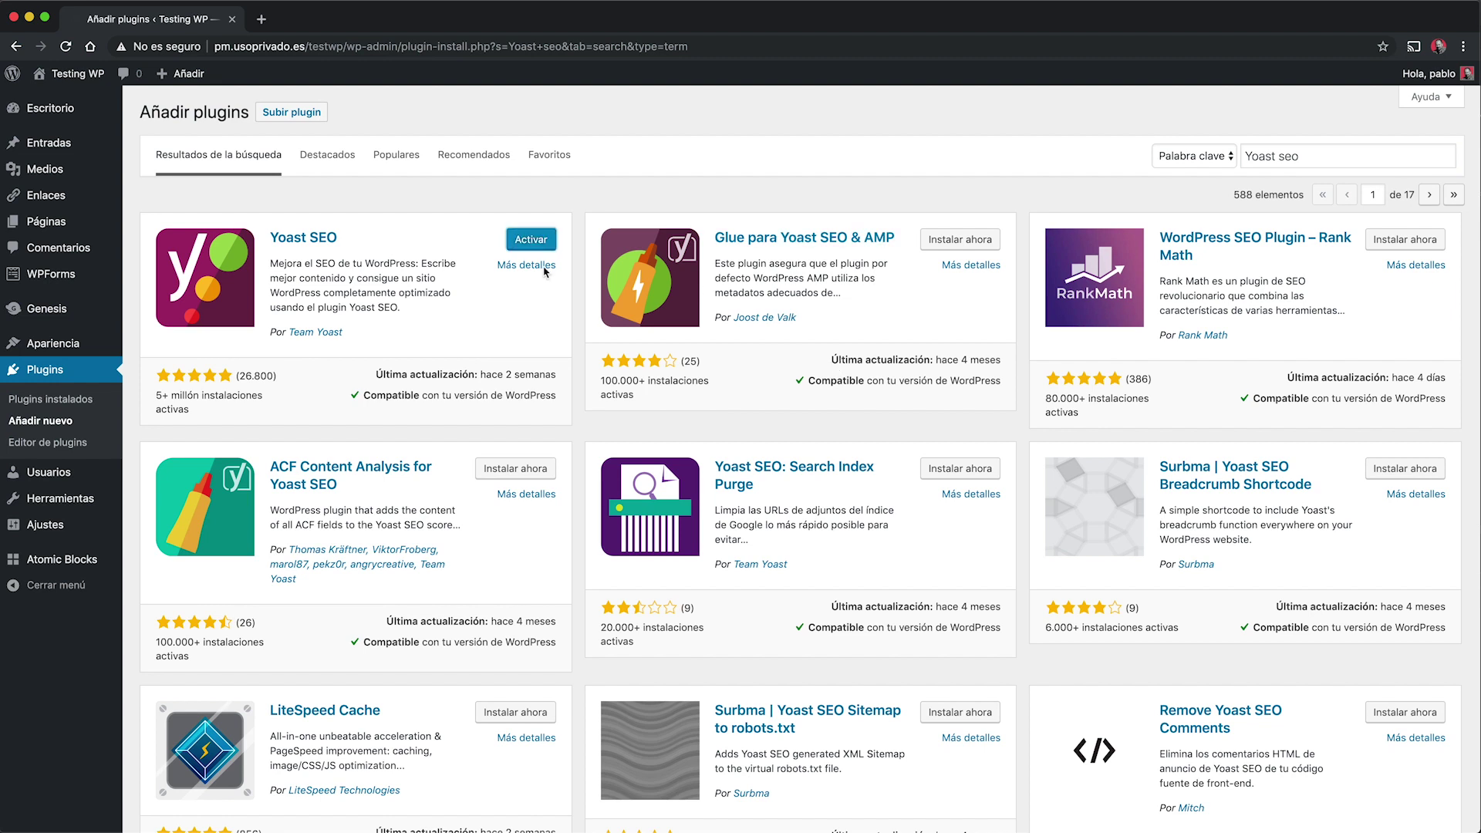
pyautogui.click(542, 248)
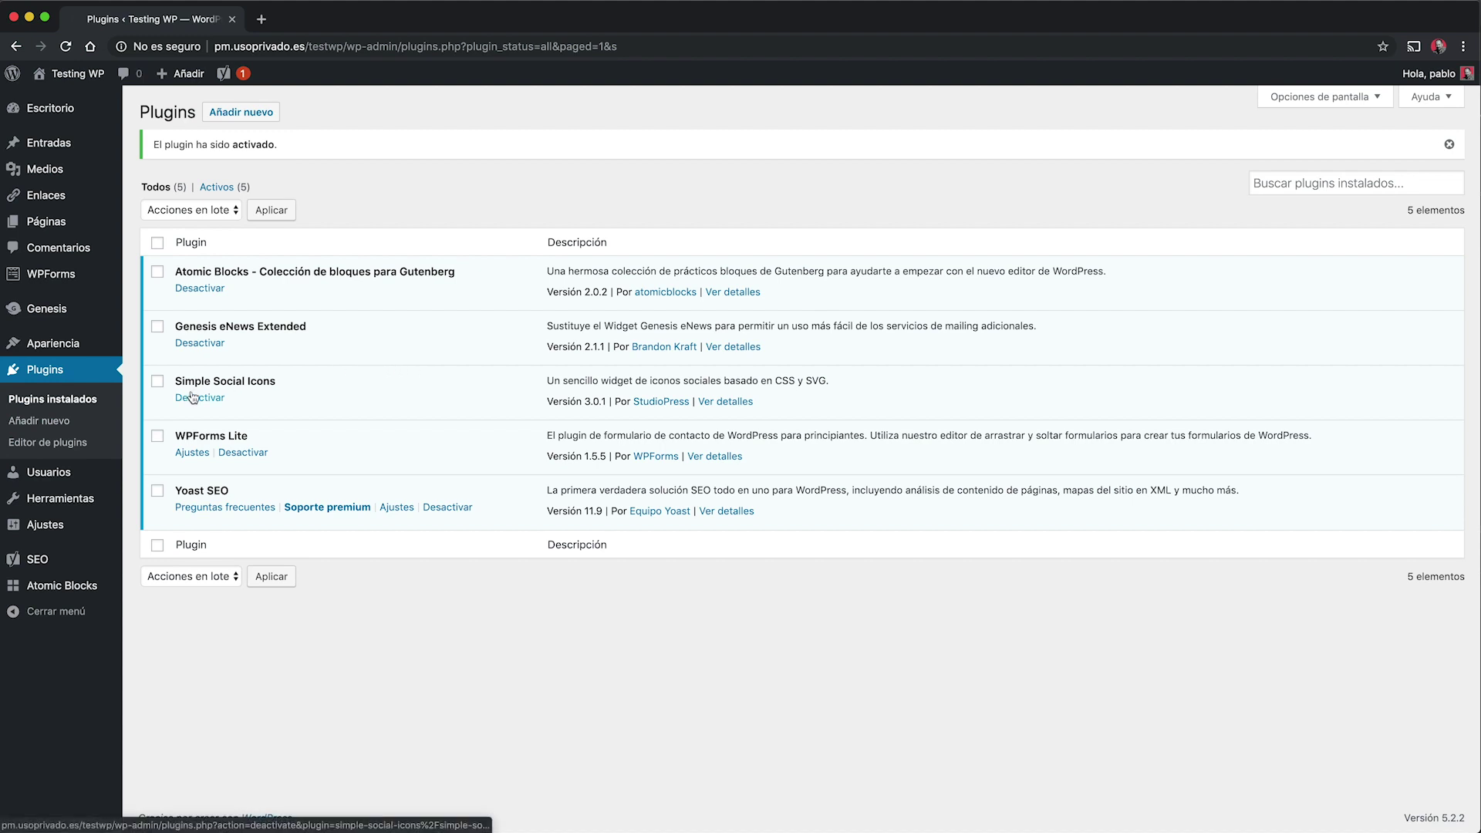
# From Yoast's blocked-robots problem notice, open the reading settings, stop discouraging search engines from indexing the site, and save.
pyautogui.moveTo(50, 562)
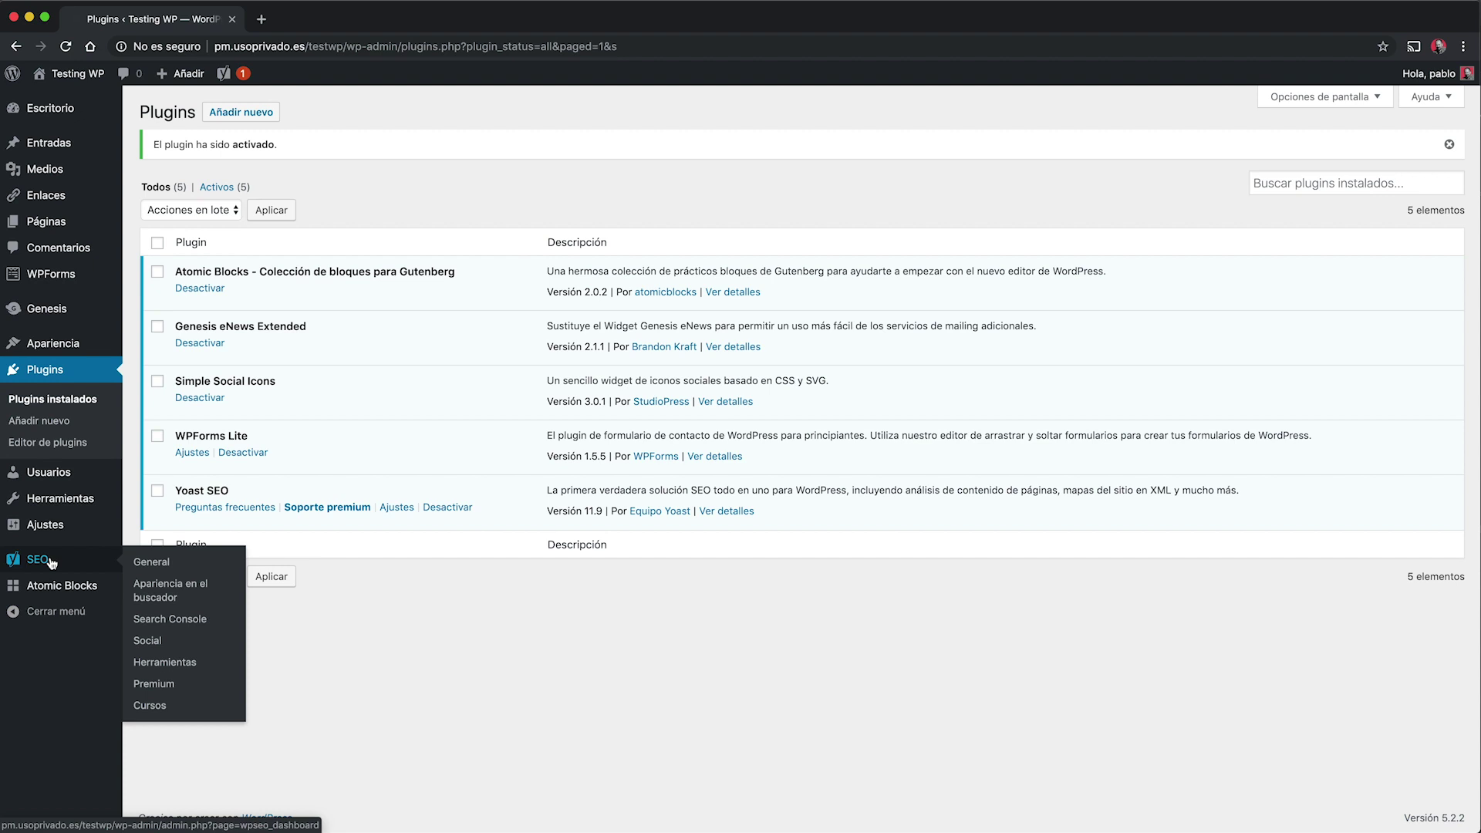
pyautogui.moveTo(224, 76)
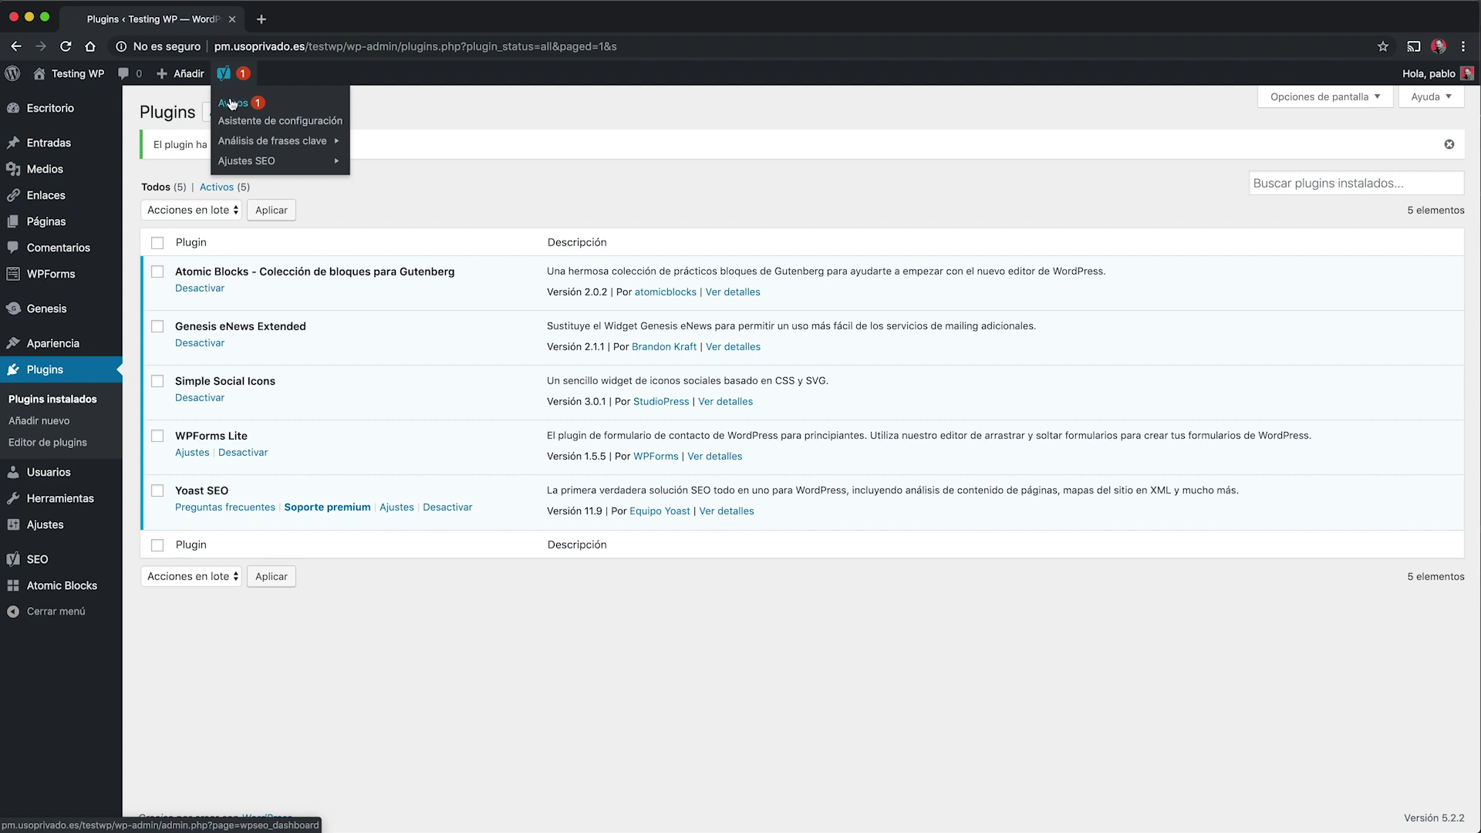
pyautogui.click(232, 104)
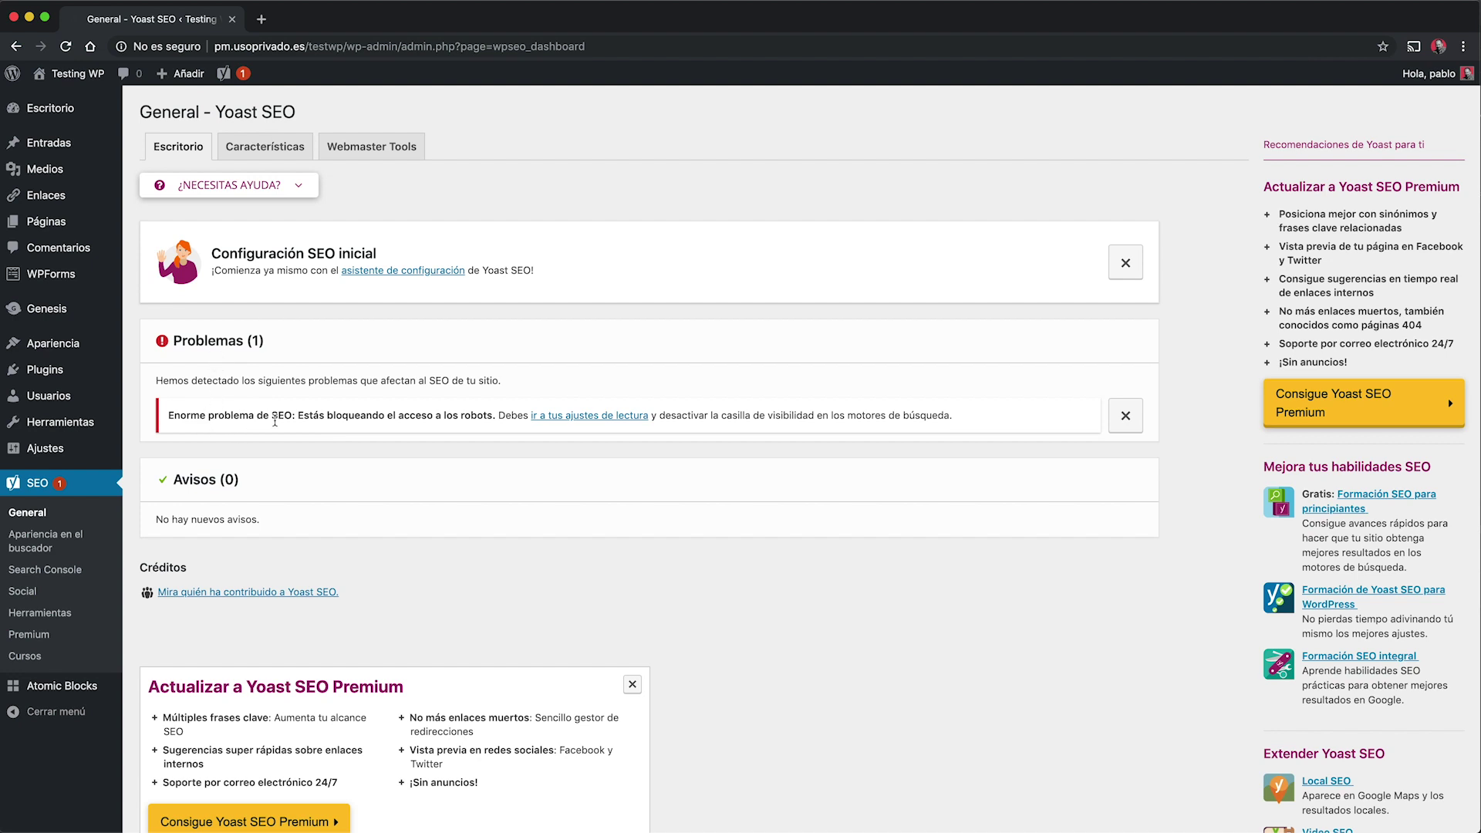
pyautogui.click(591, 418)
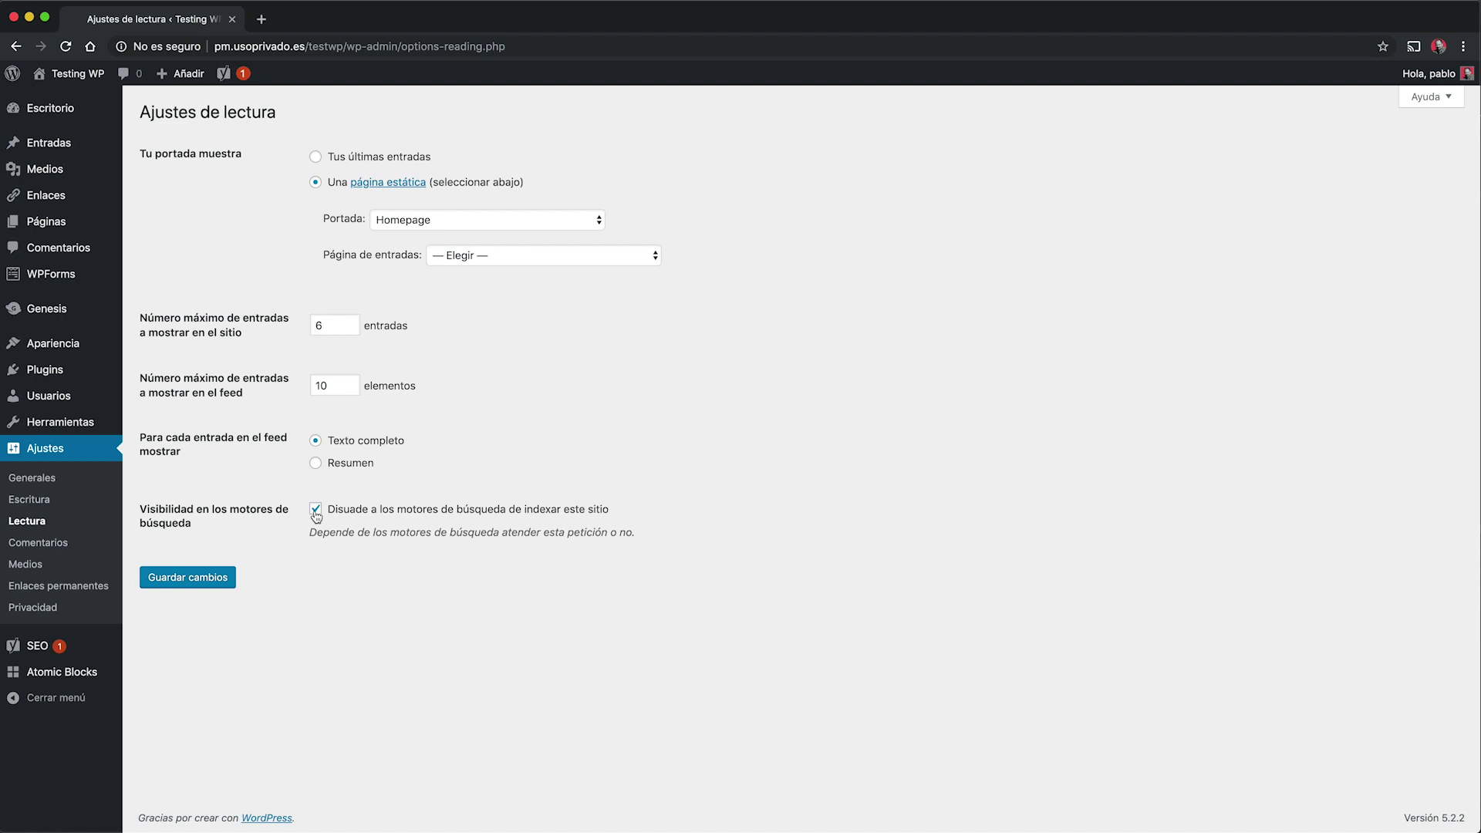
pyautogui.click(316, 512)
pyautogui.click(208, 583)
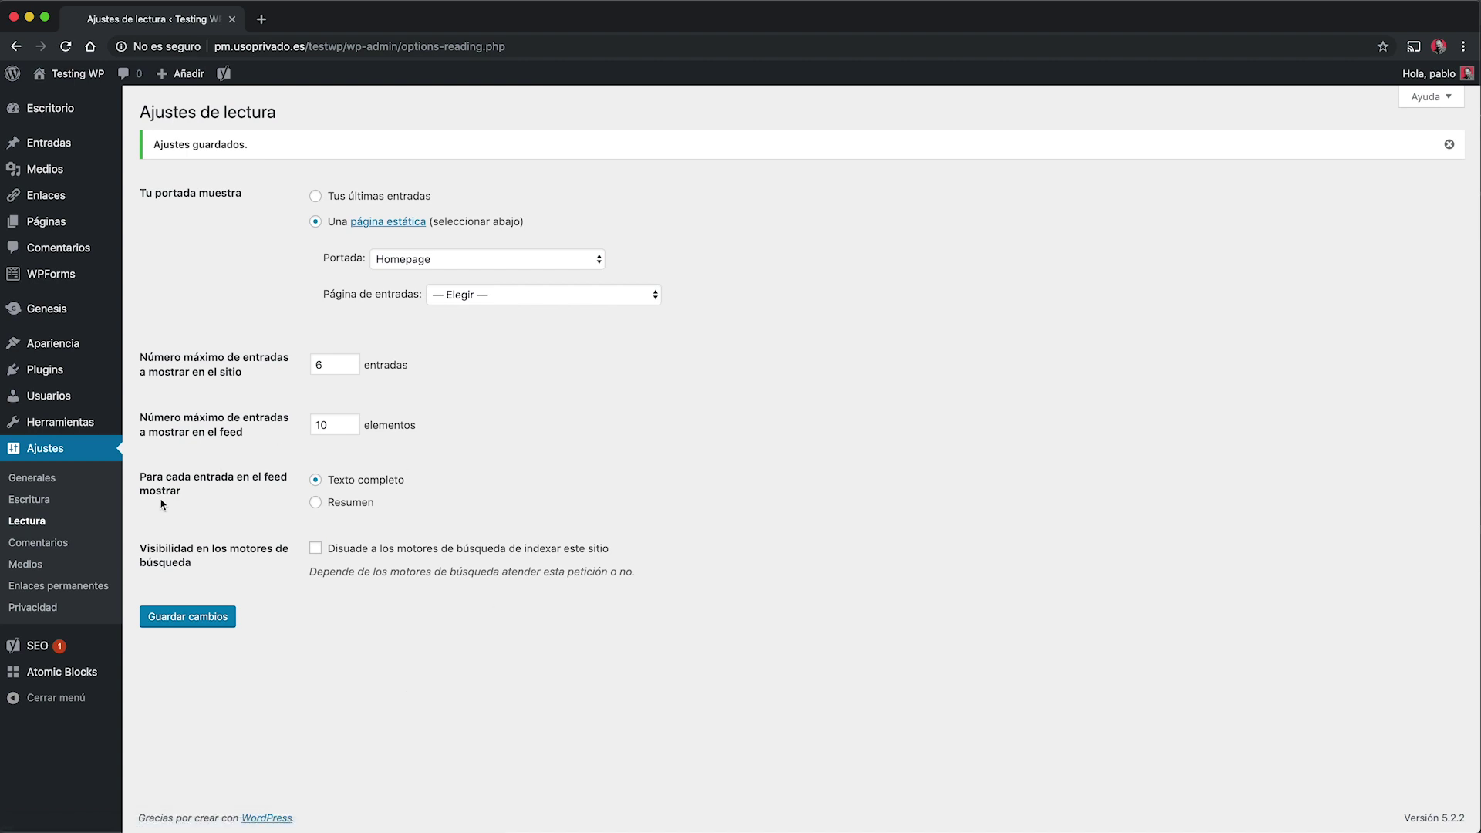
# Return to Yoast SEO's general page and start its configuration wizard.
pyautogui.moveTo(33, 646)
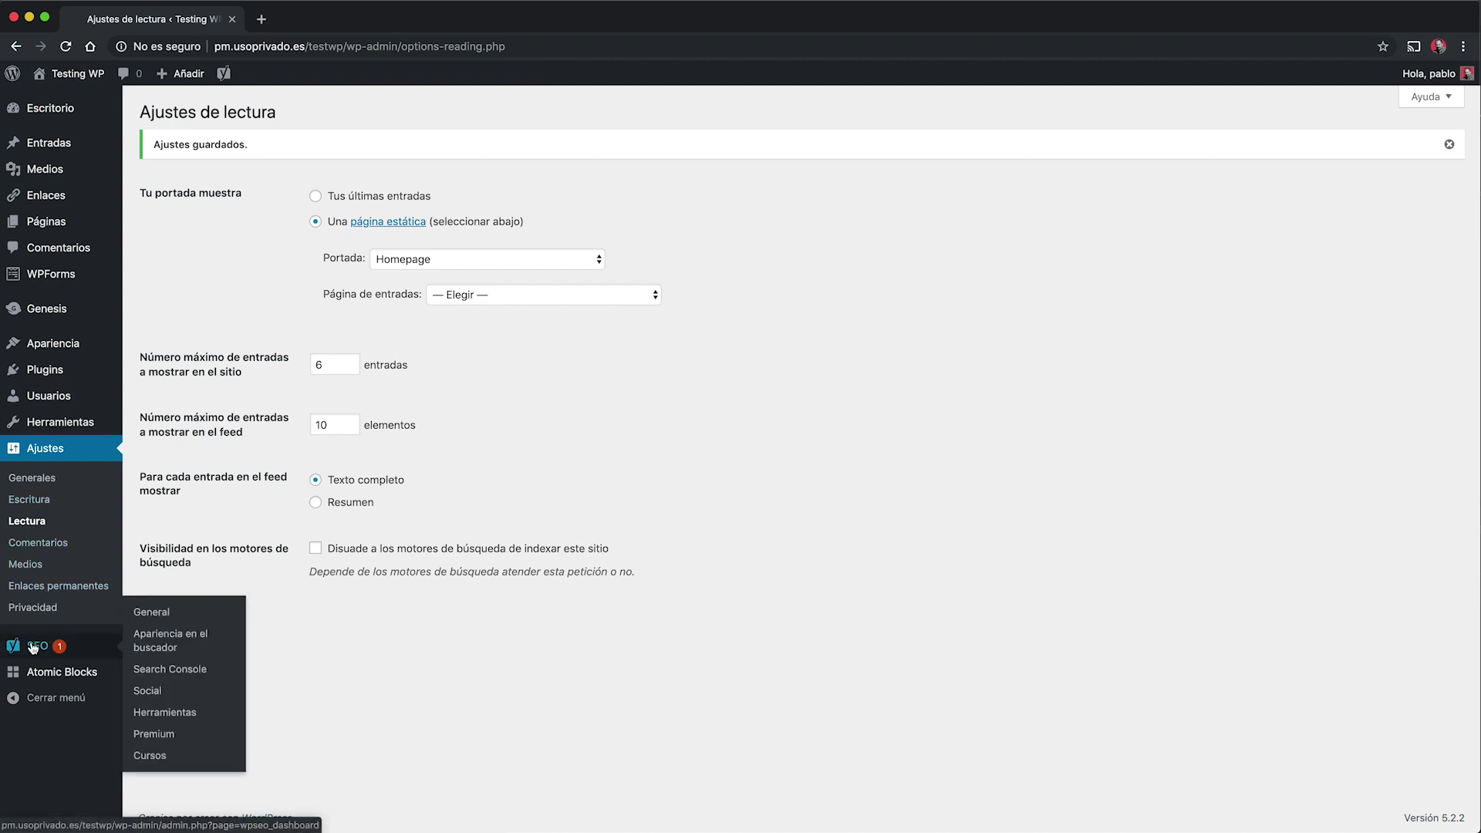
pyautogui.click(150, 614)
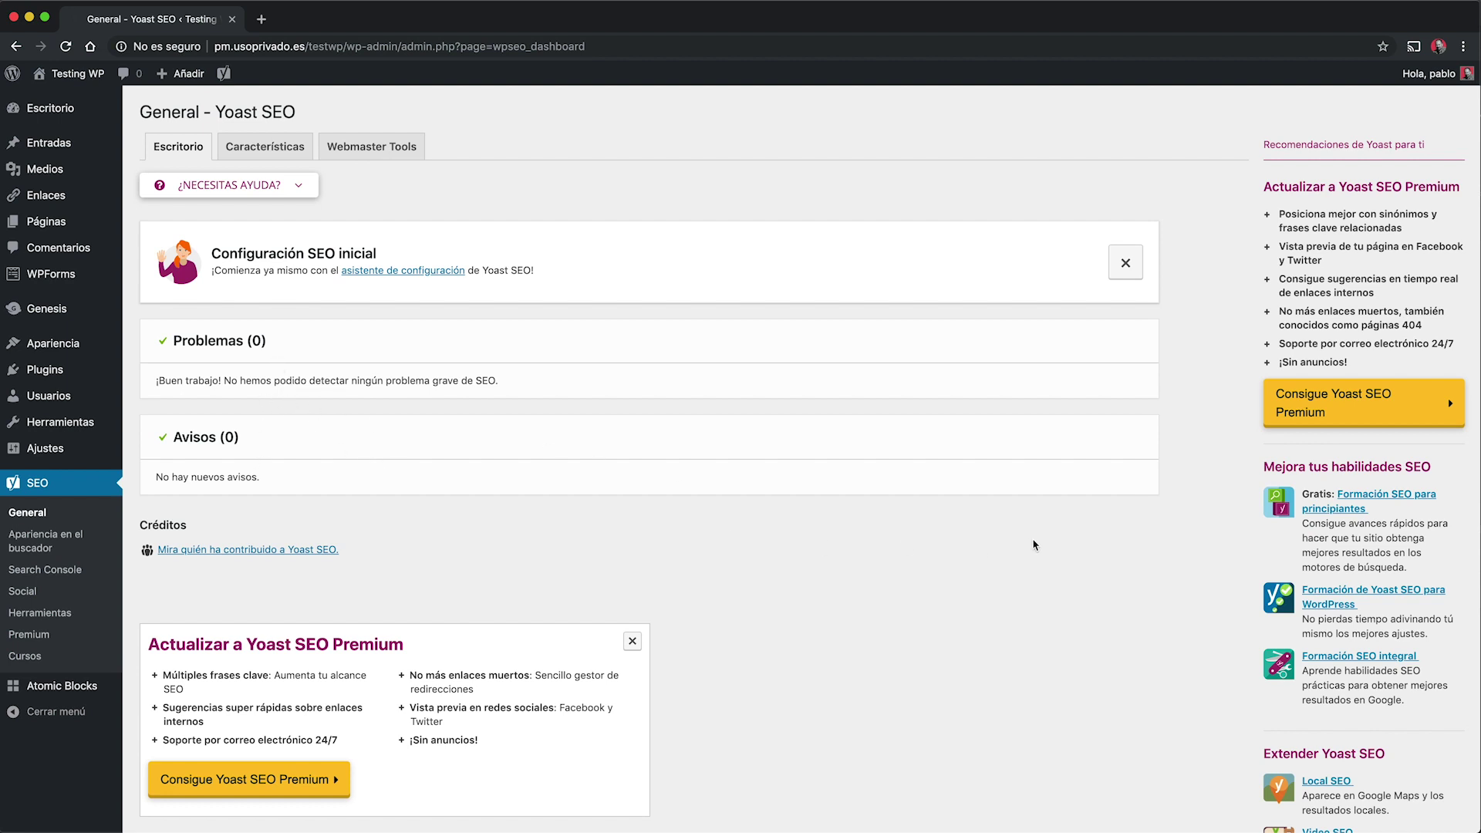
pyautogui.click(373, 276)
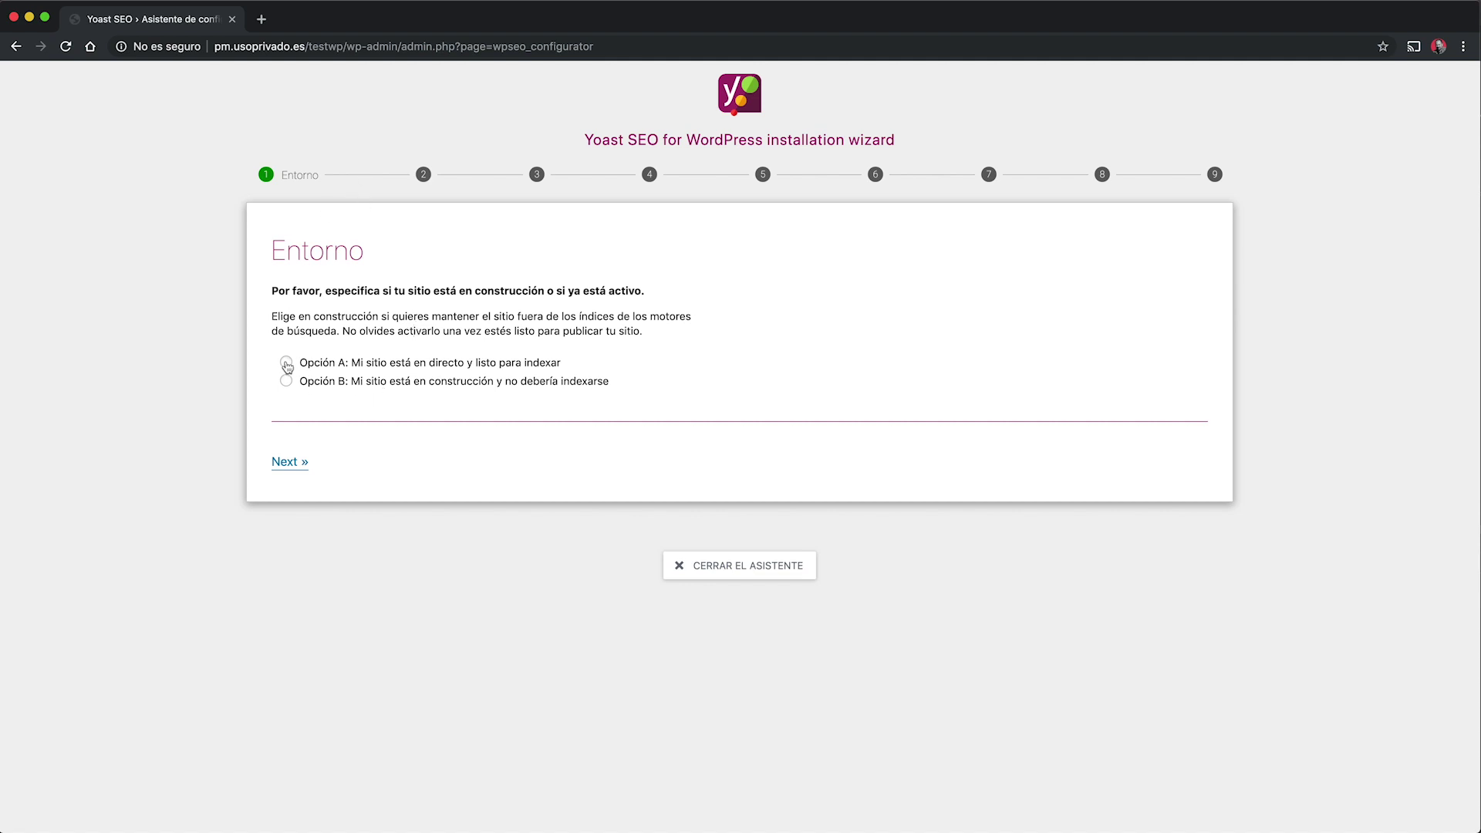
# Set the wizard's environment to Option A, live and ready to index, and the site type to "Un blog".
pyautogui.click(286, 364)
pyautogui.click(280, 465)
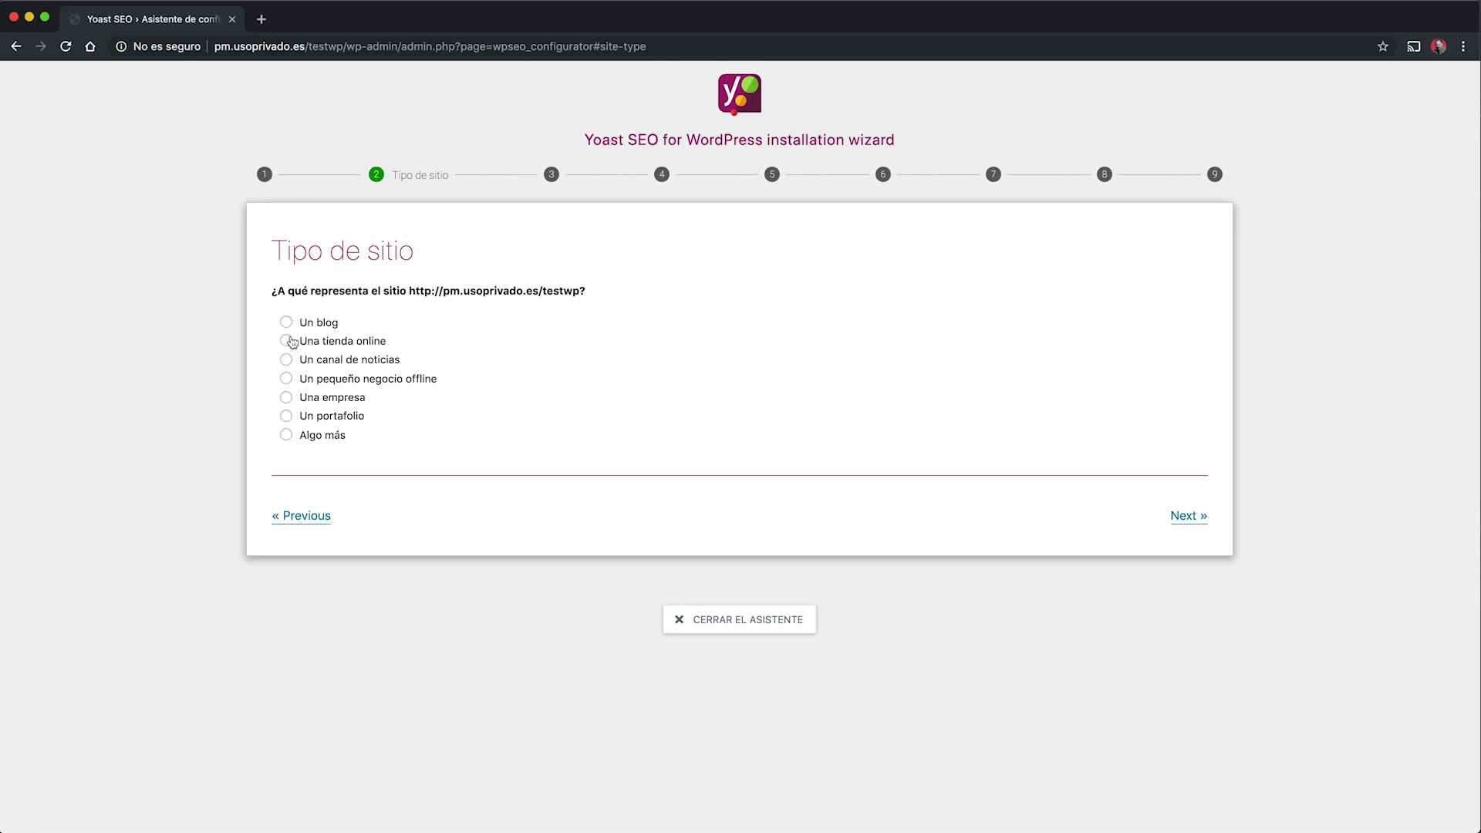
pyautogui.click(286, 322)
pyautogui.click(1184, 521)
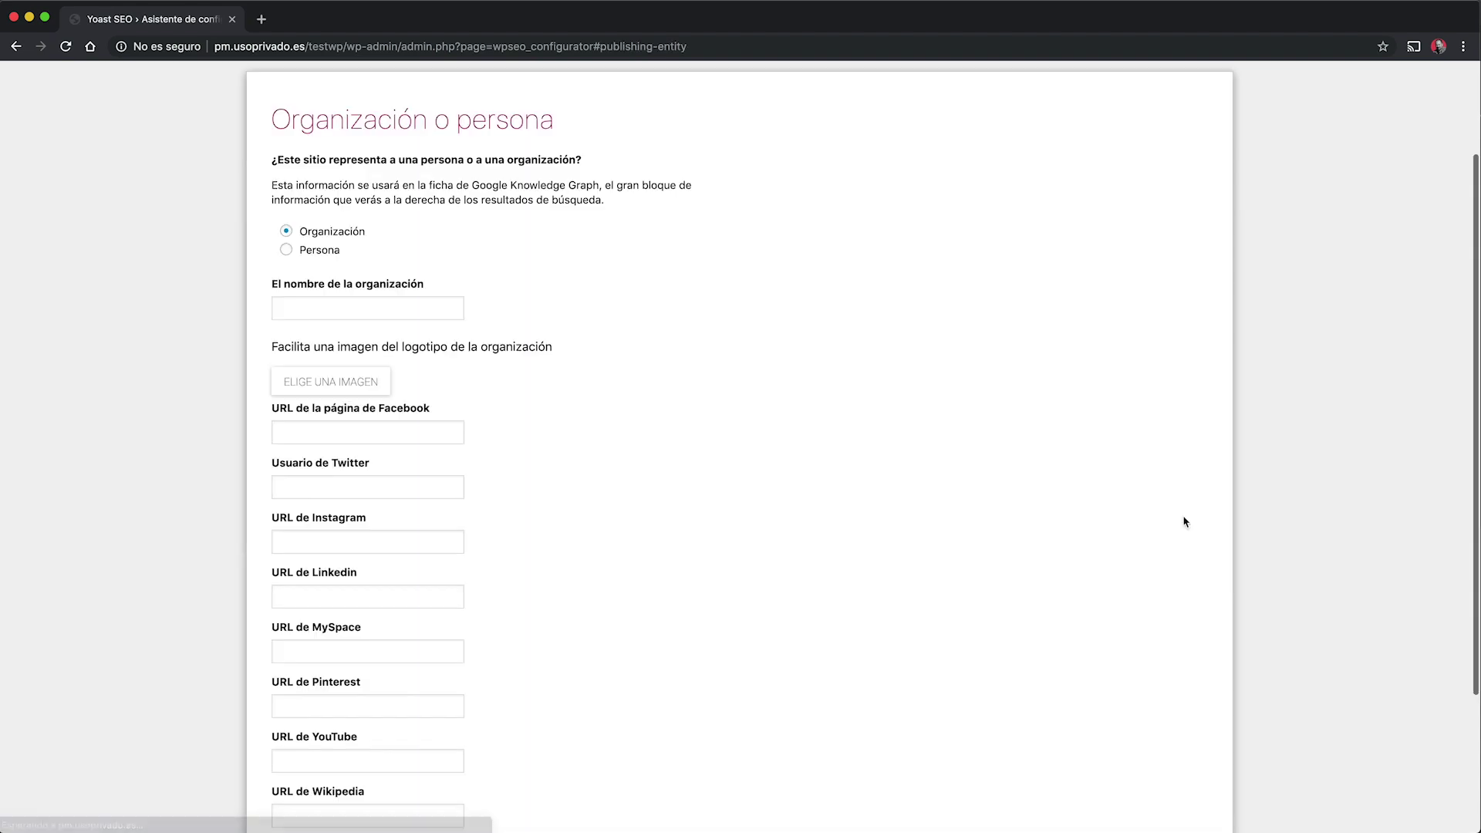
# Review the organization fields, then search Google in a new tab for "vengadores endgame" to examine its knowledge panel, and close that tab.
pyautogui.scroll(-2, 489, 233)
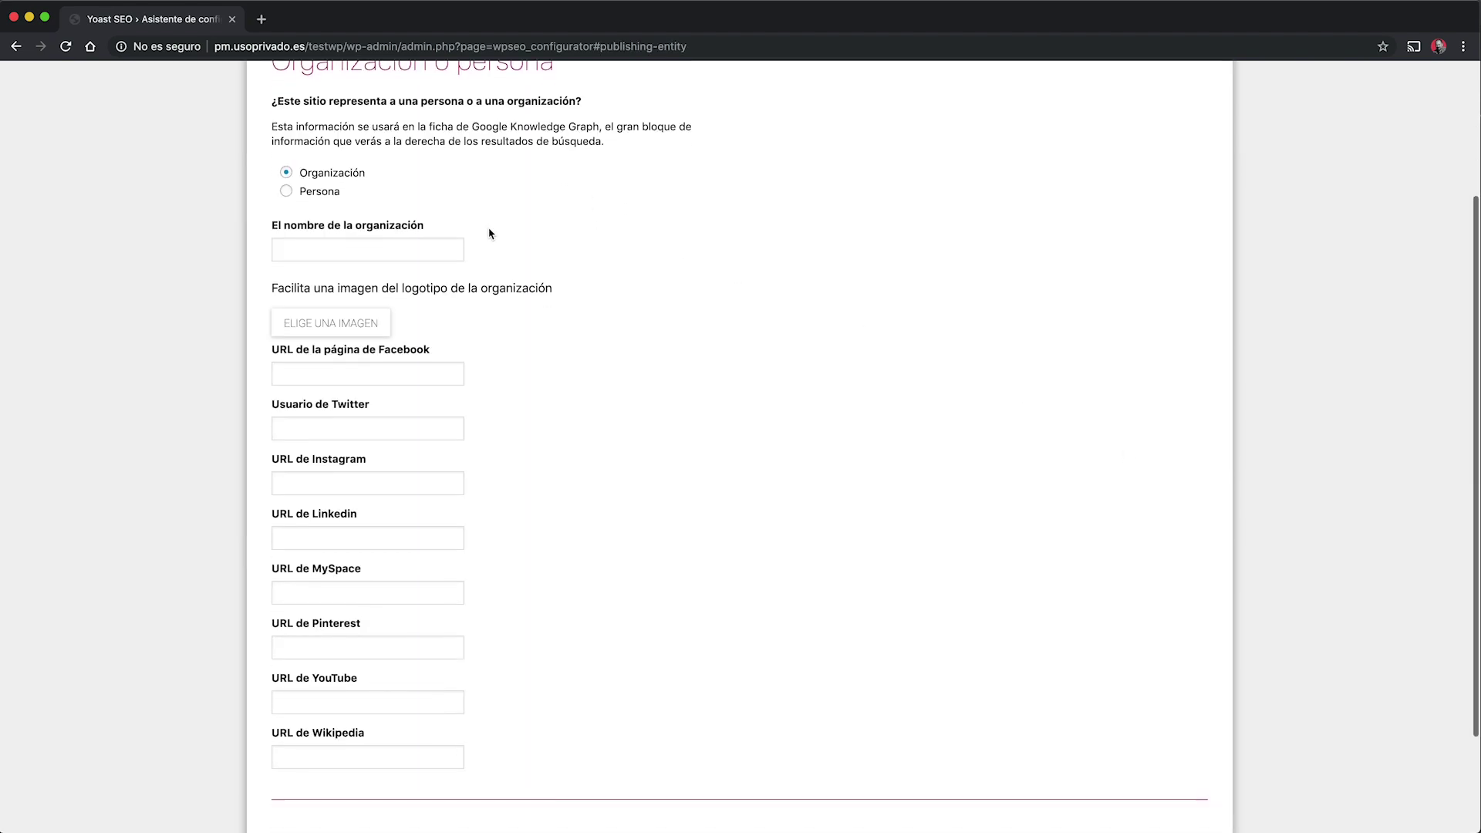
pyautogui.scroll(1, 489, 233)
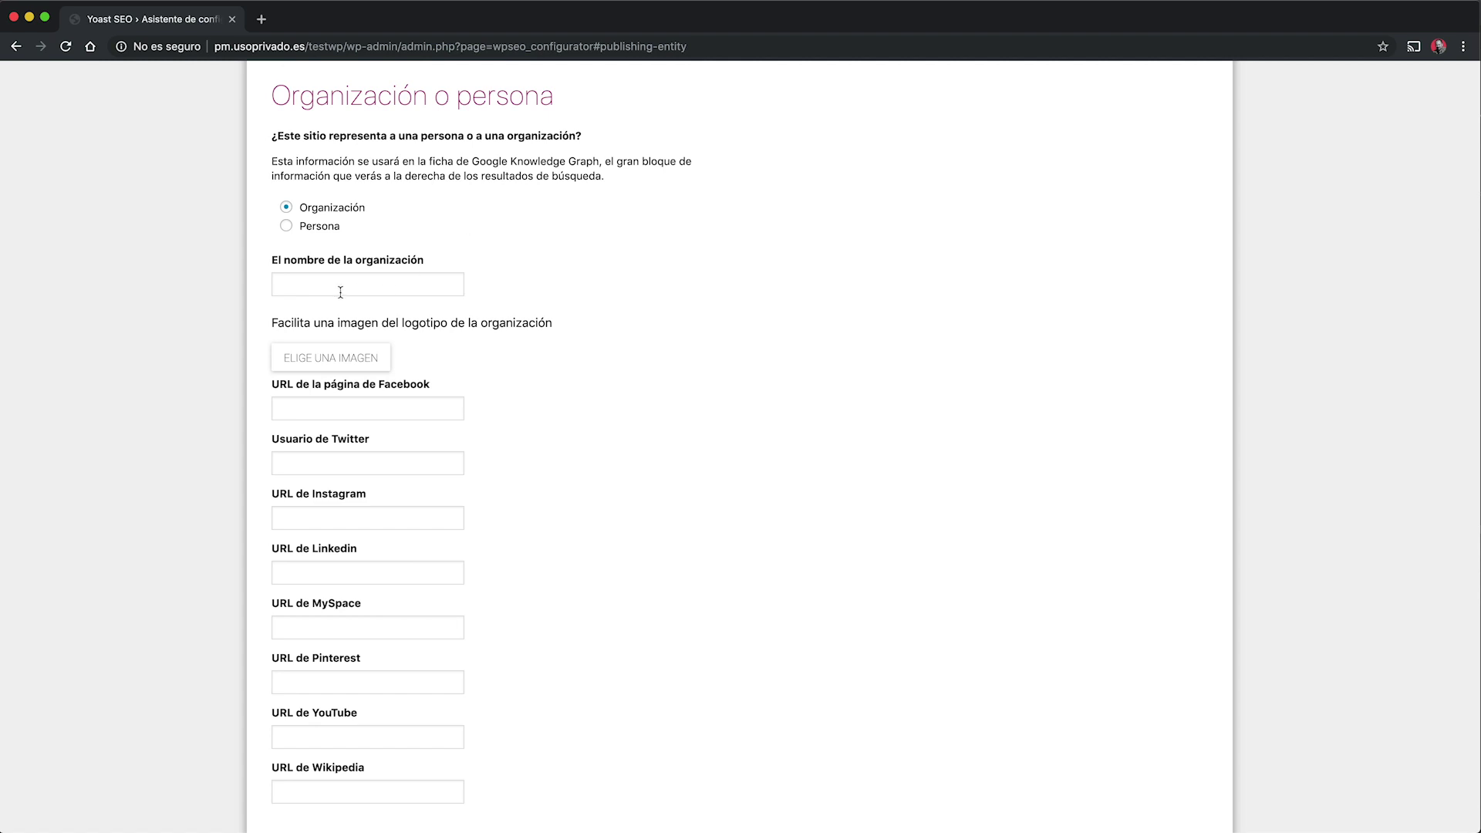
pyautogui.click(261, 20)
pyautogui.write('av')
pyautogui.press('BackSpace')
pyautogui.press('BackSpace')
pyautogui.write('venf')
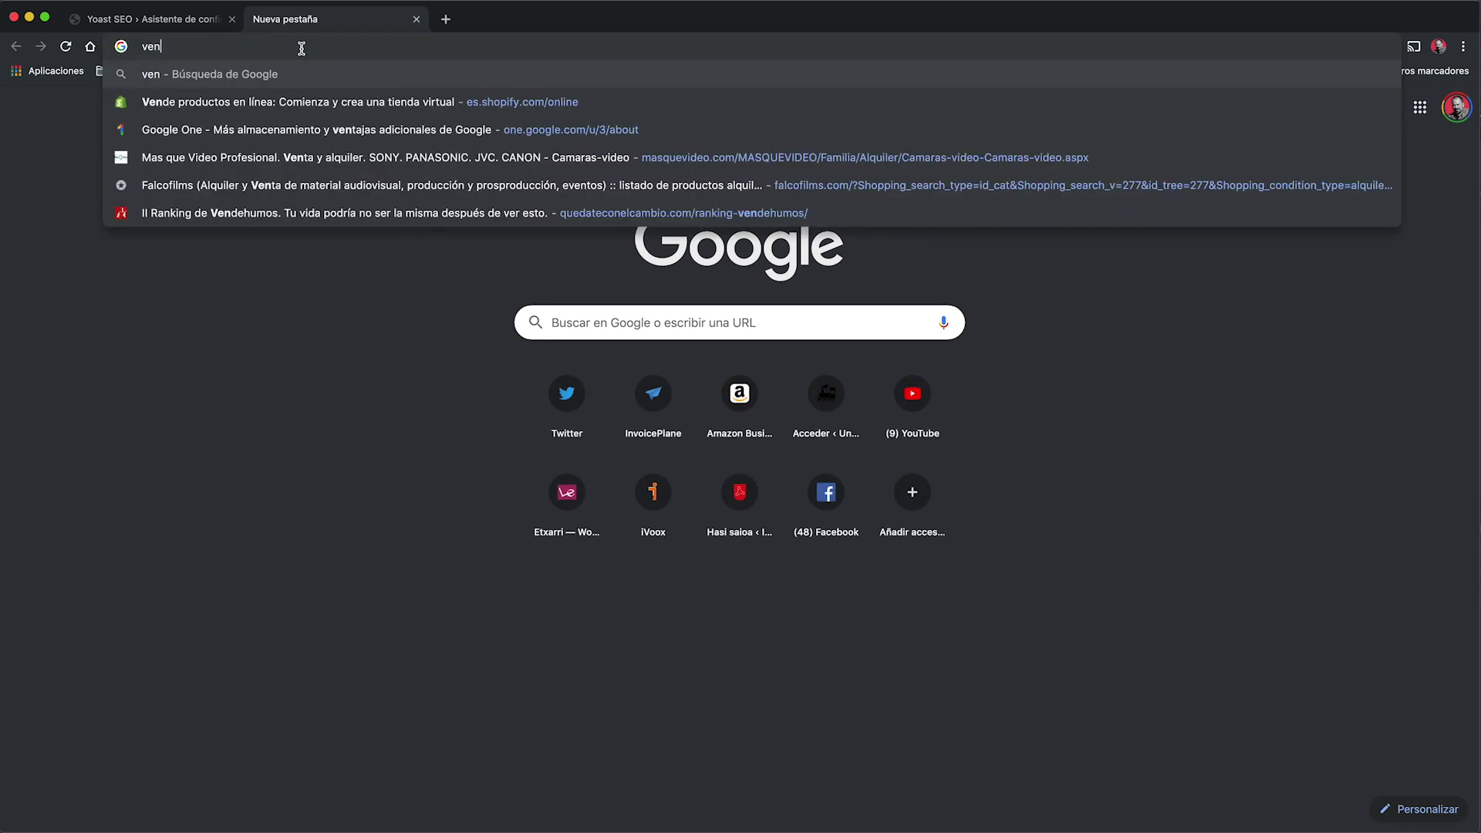
pyautogui.press('BackSpace')
pyautogui.write('gadores endgame')
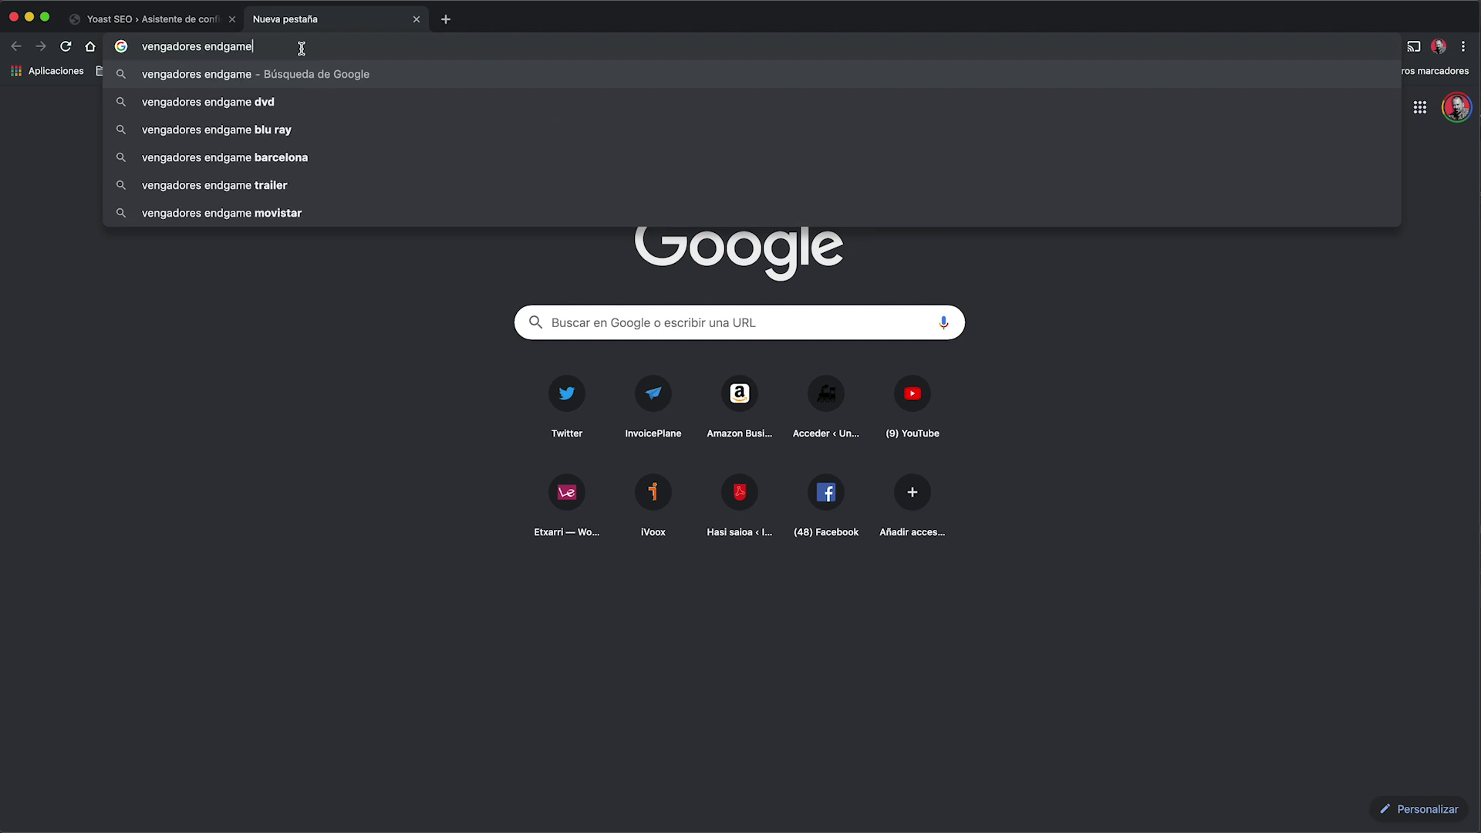
pyautogui.press('Return')
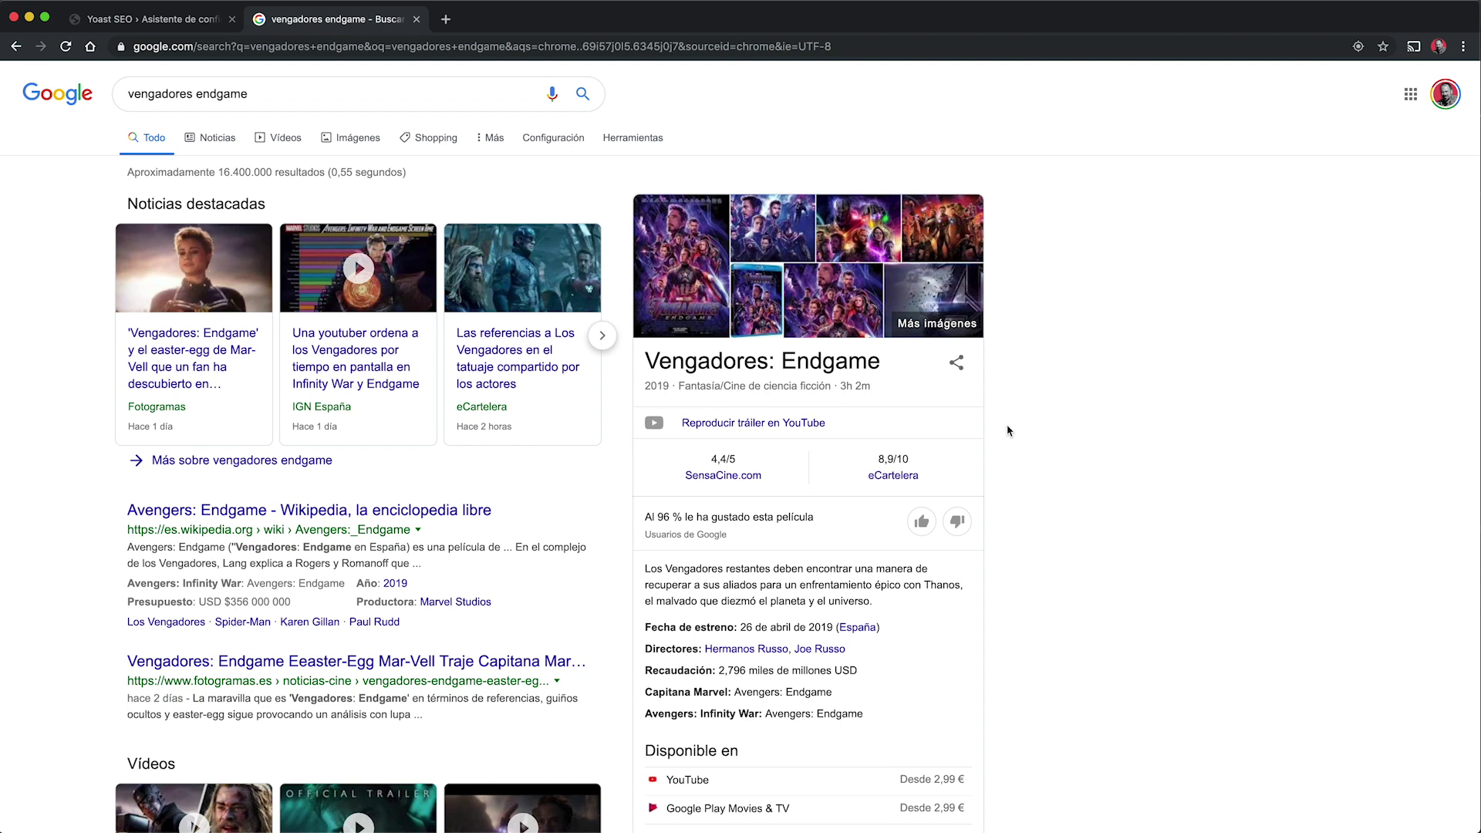
pyautogui.click(417, 20)
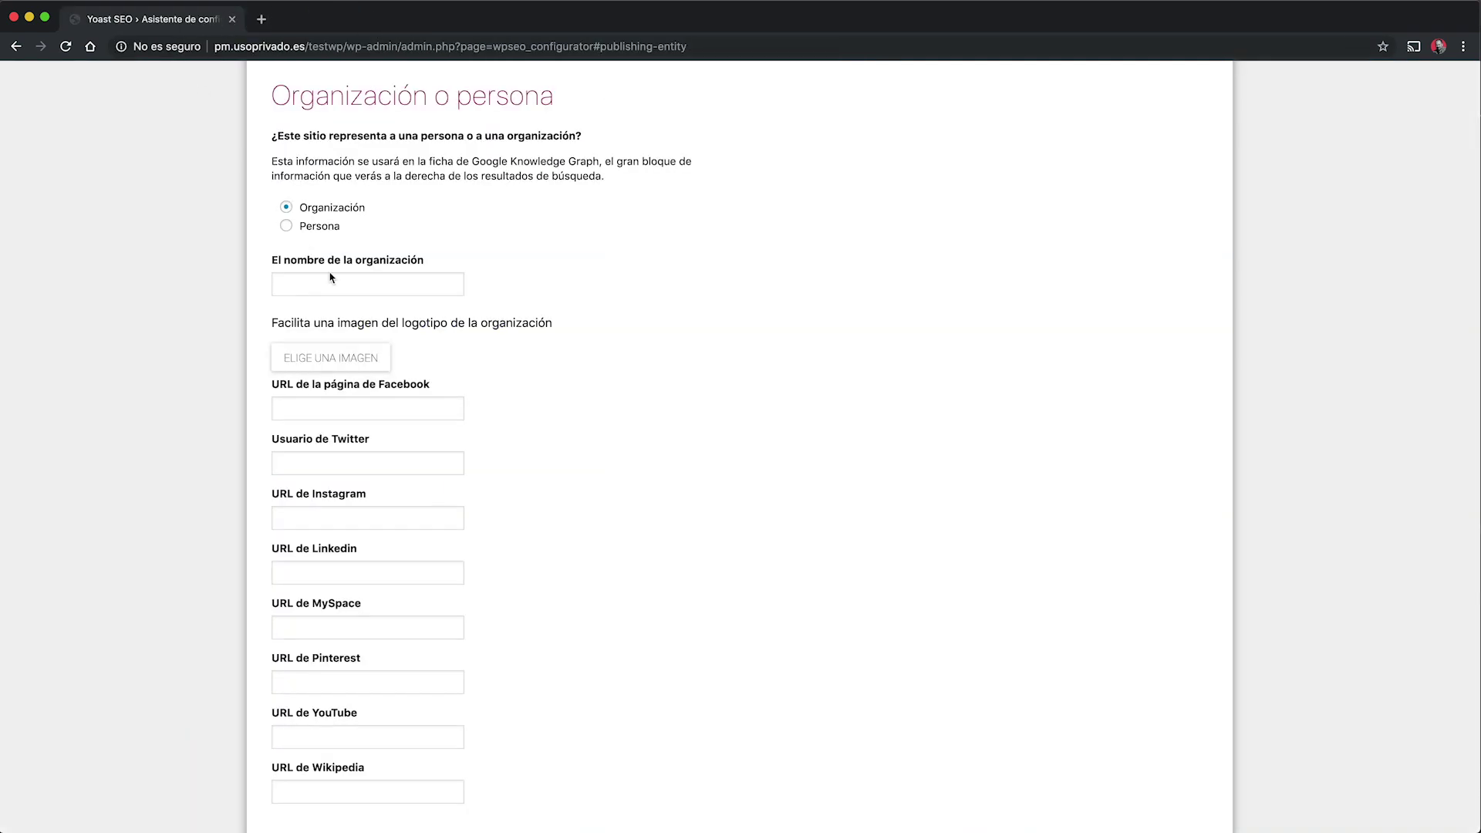
# Switch the represented entity to "Persona" and back to "Organización" to compare the fields each one asks for.
pyautogui.click(319, 226)
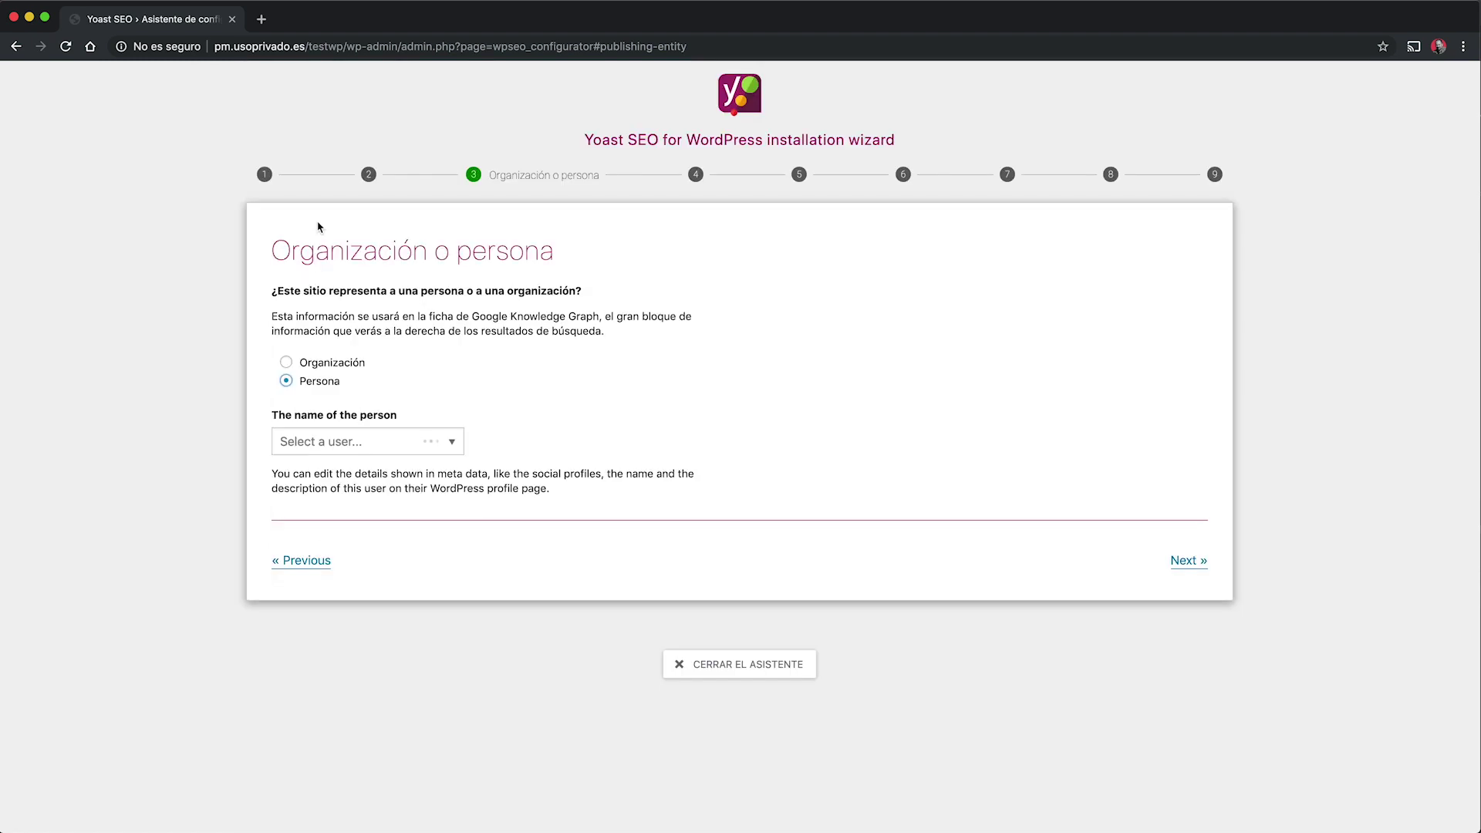
pyautogui.click(350, 364)
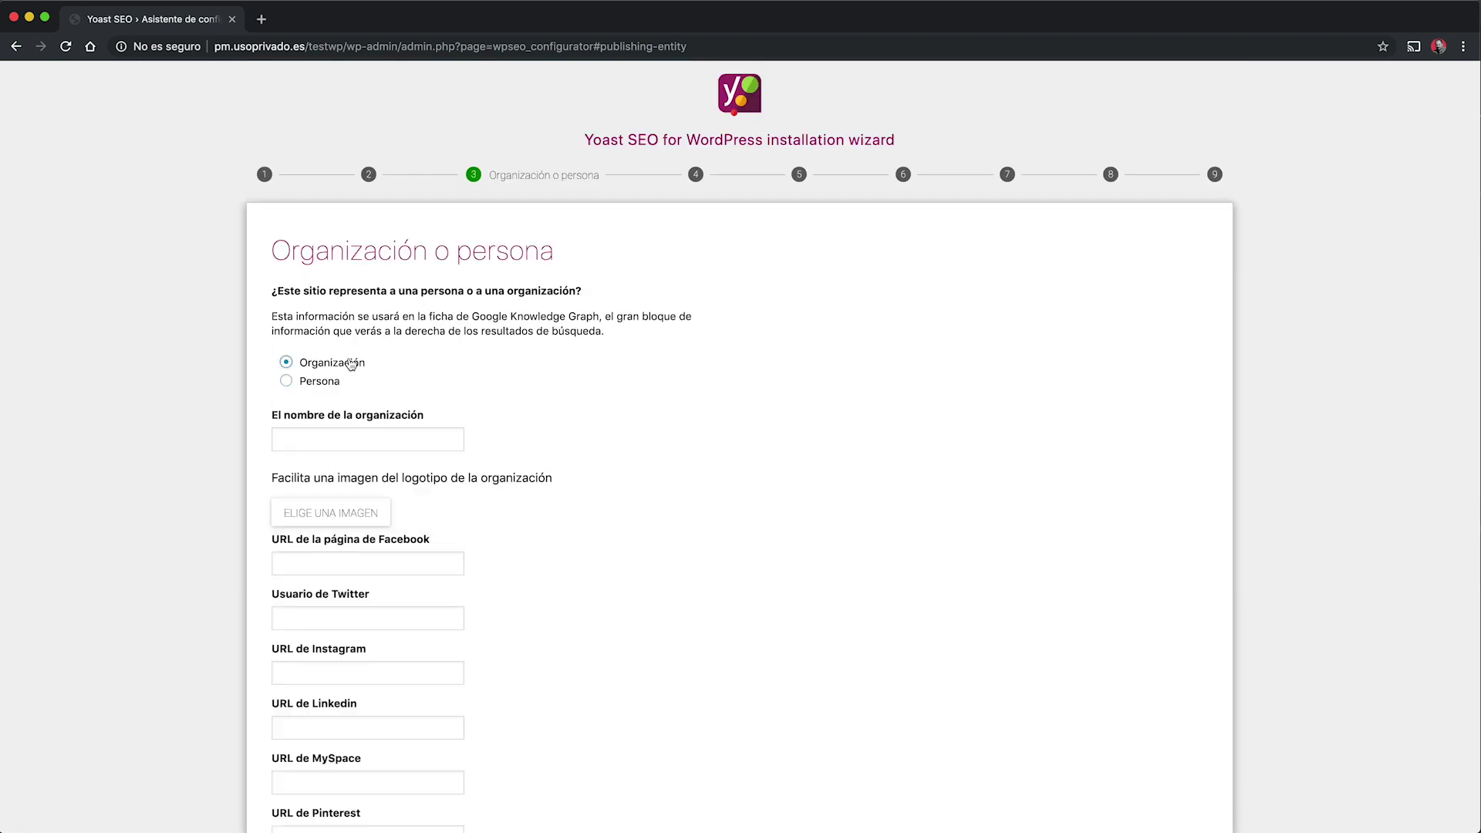
pyautogui.scroll(-5, 338, 446)
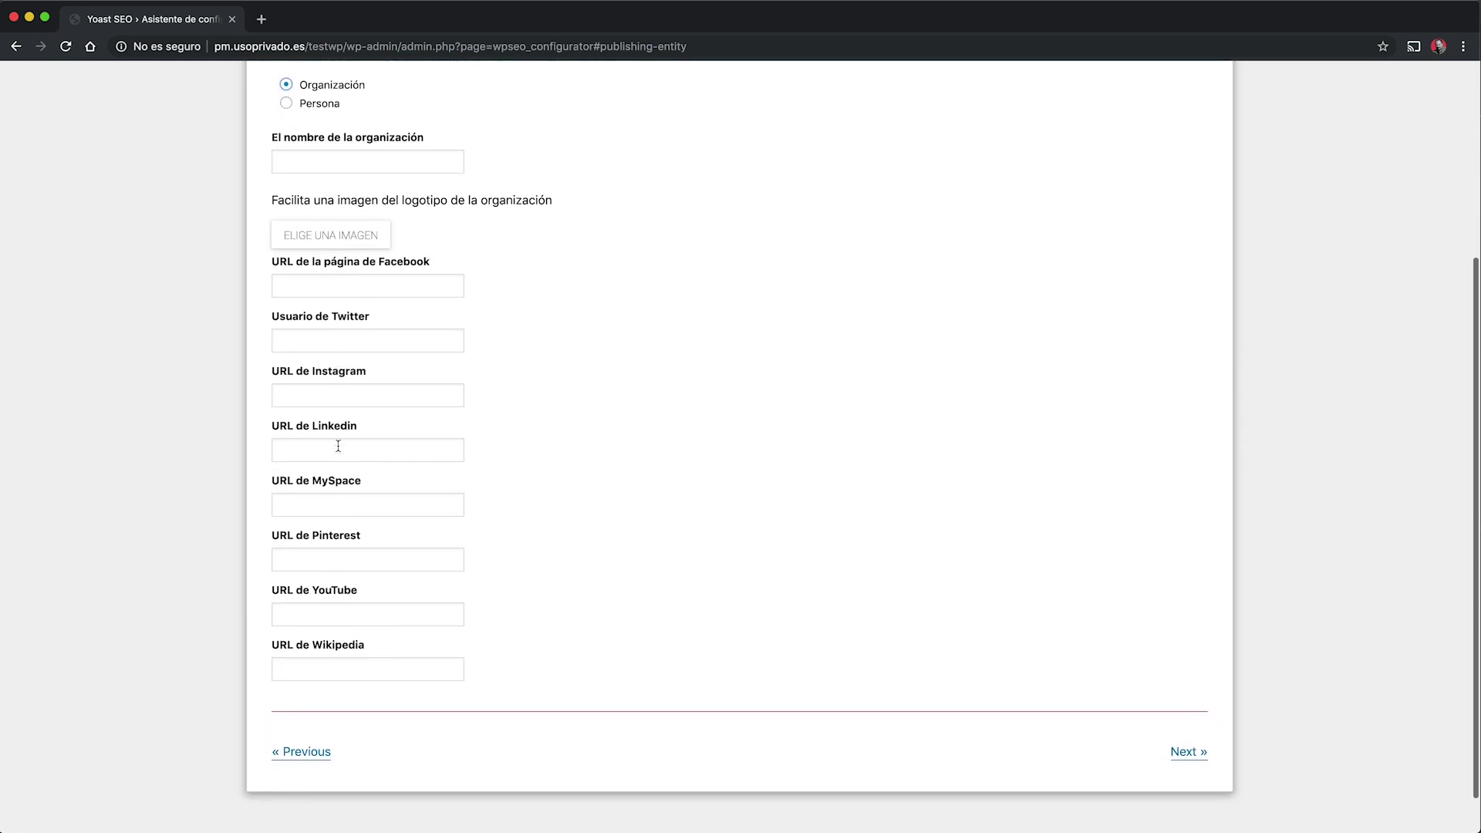
pyautogui.scroll(3, 338, 446)
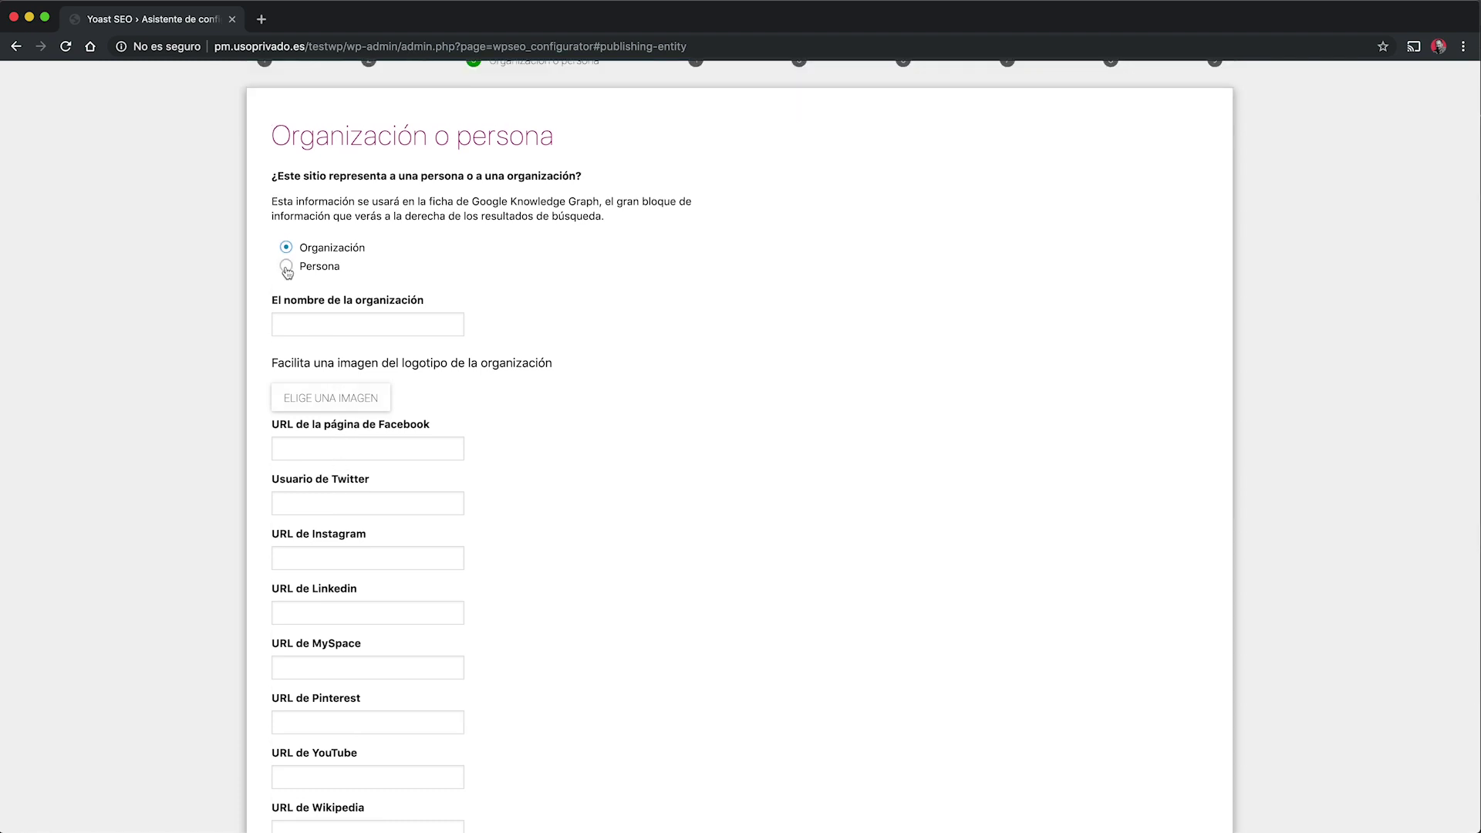
# Set the site to represent a "Persona", select the site's listed user as that person, and continue the wizard.
pyautogui.click(286, 266)
pyautogui.click(334, 442)
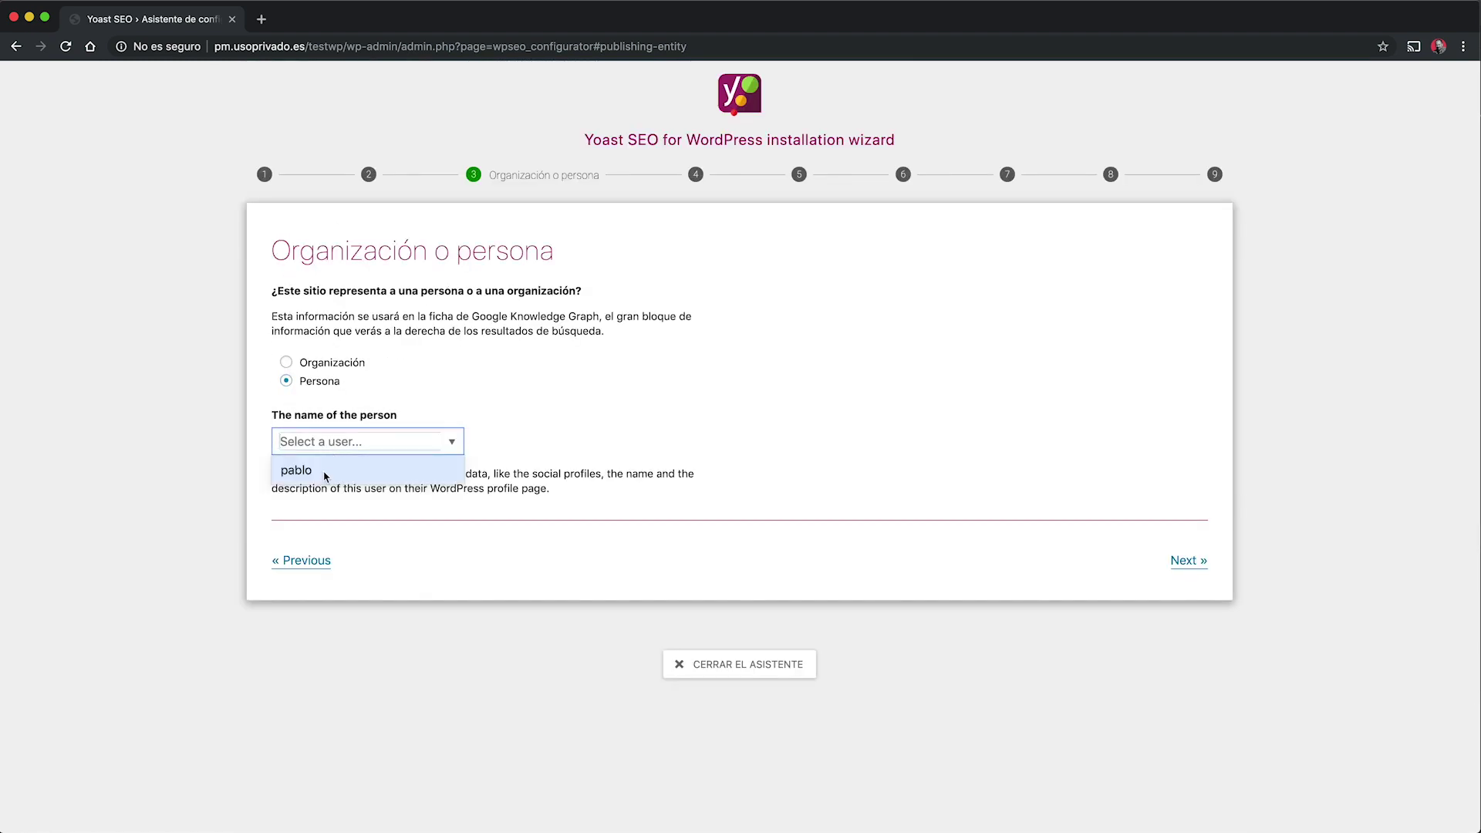
pyautogui.click(325, 469)
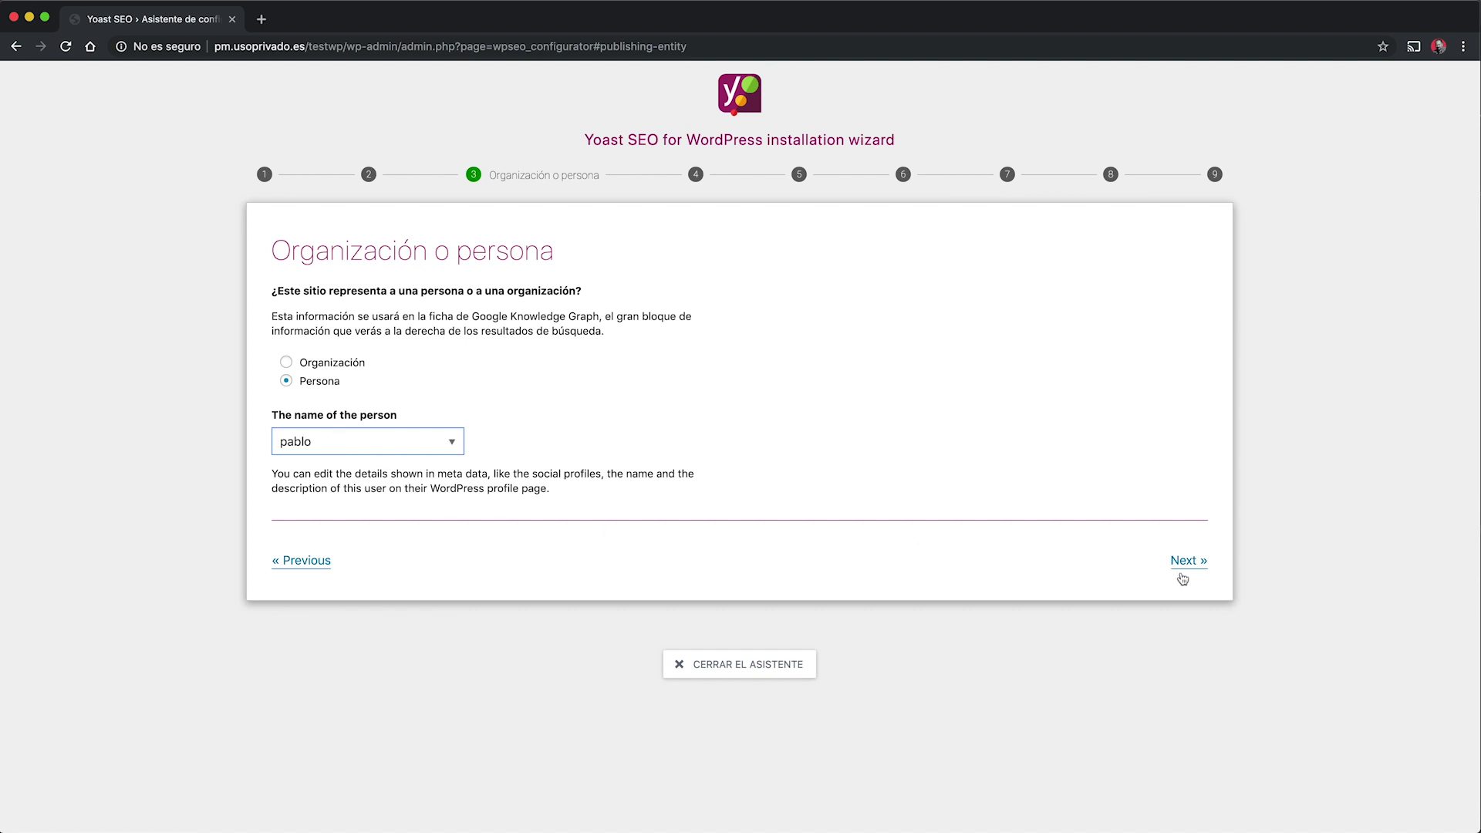
pyautogui.click(1194, 566)
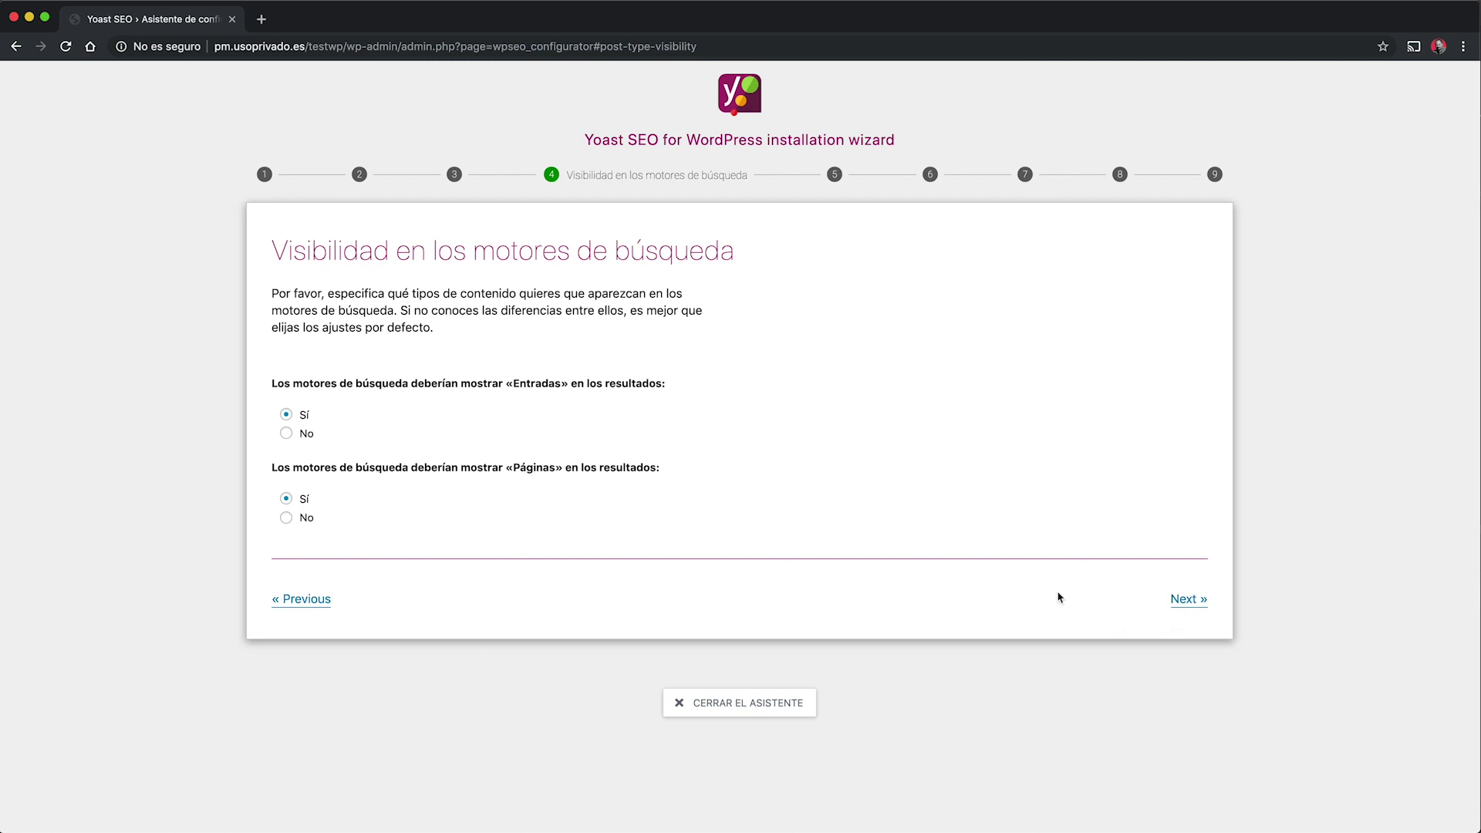
# Accept showing "Entradas" and "Páginas" in search results, and answer "No" to the site having several authors.
pyautogui.click(1195, 608)
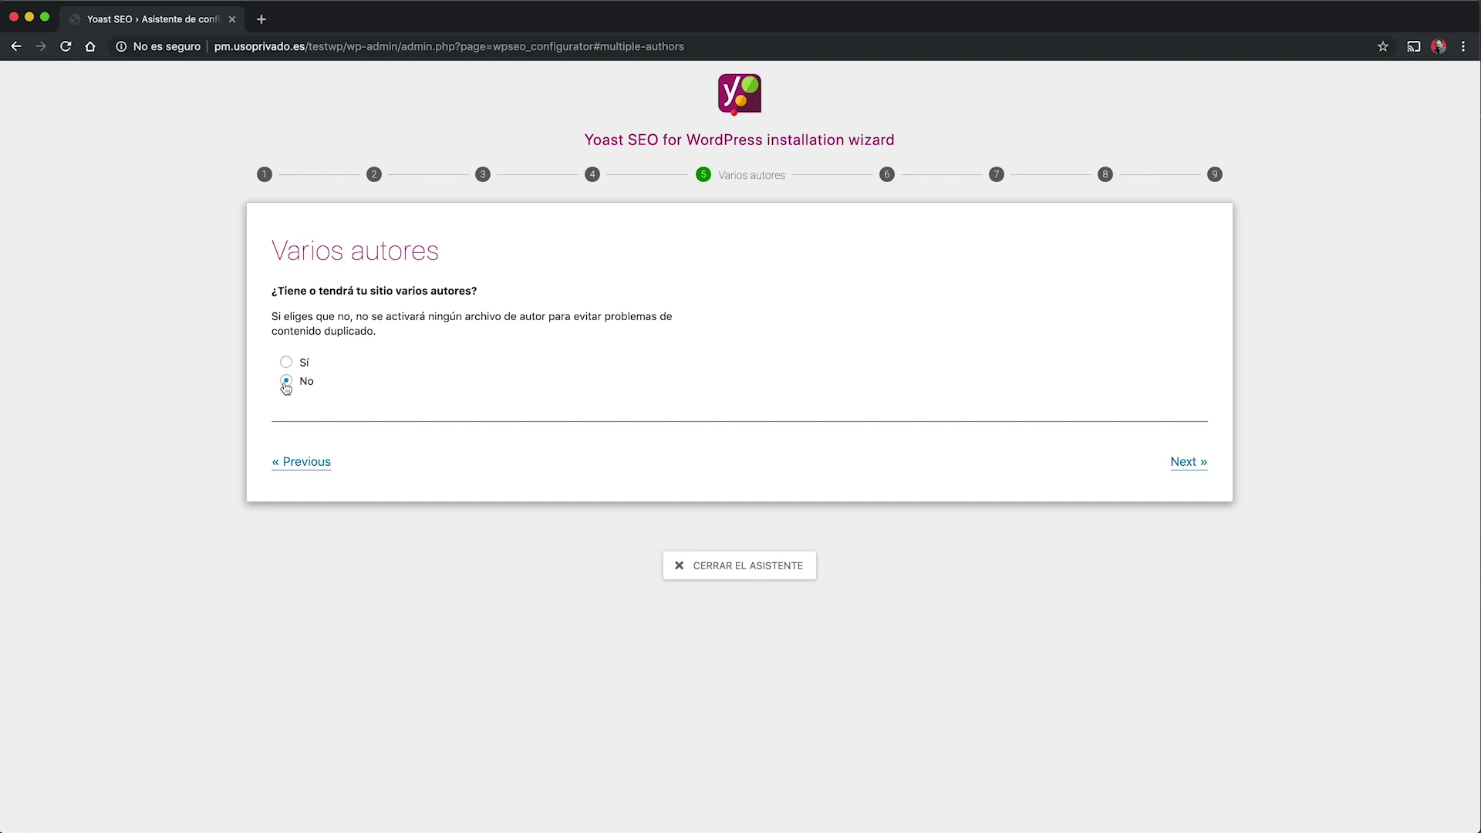
pyautogui.click(286, 363)
pyautogui.click(312, 383)
pyautogui.click(1188, 468)
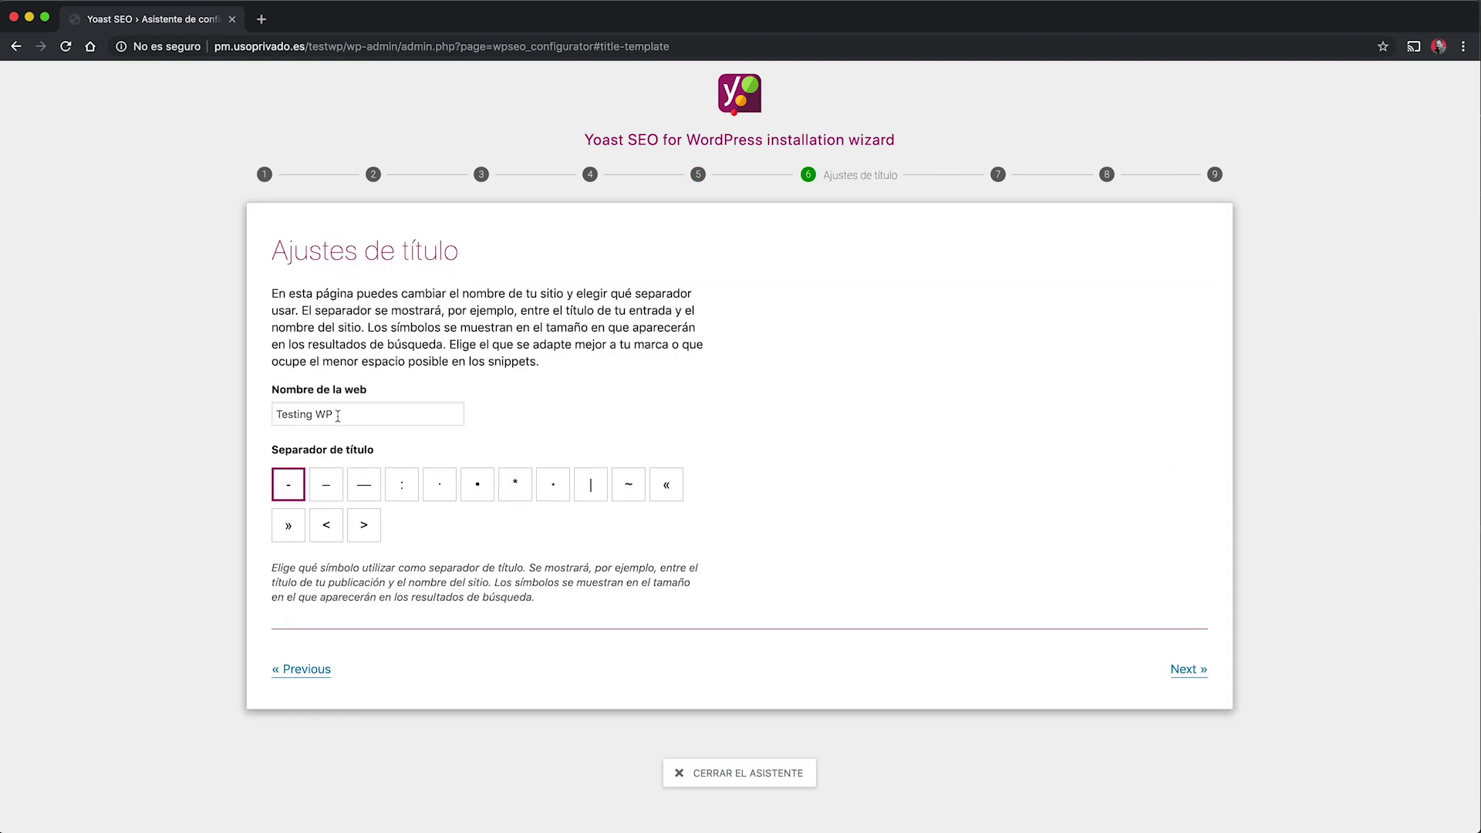
# Keep "Testing WP" as the website name and choose » as the title separator.
pyautogui.moveTo(339, 415); pyautogui.dragTo(195, 417)
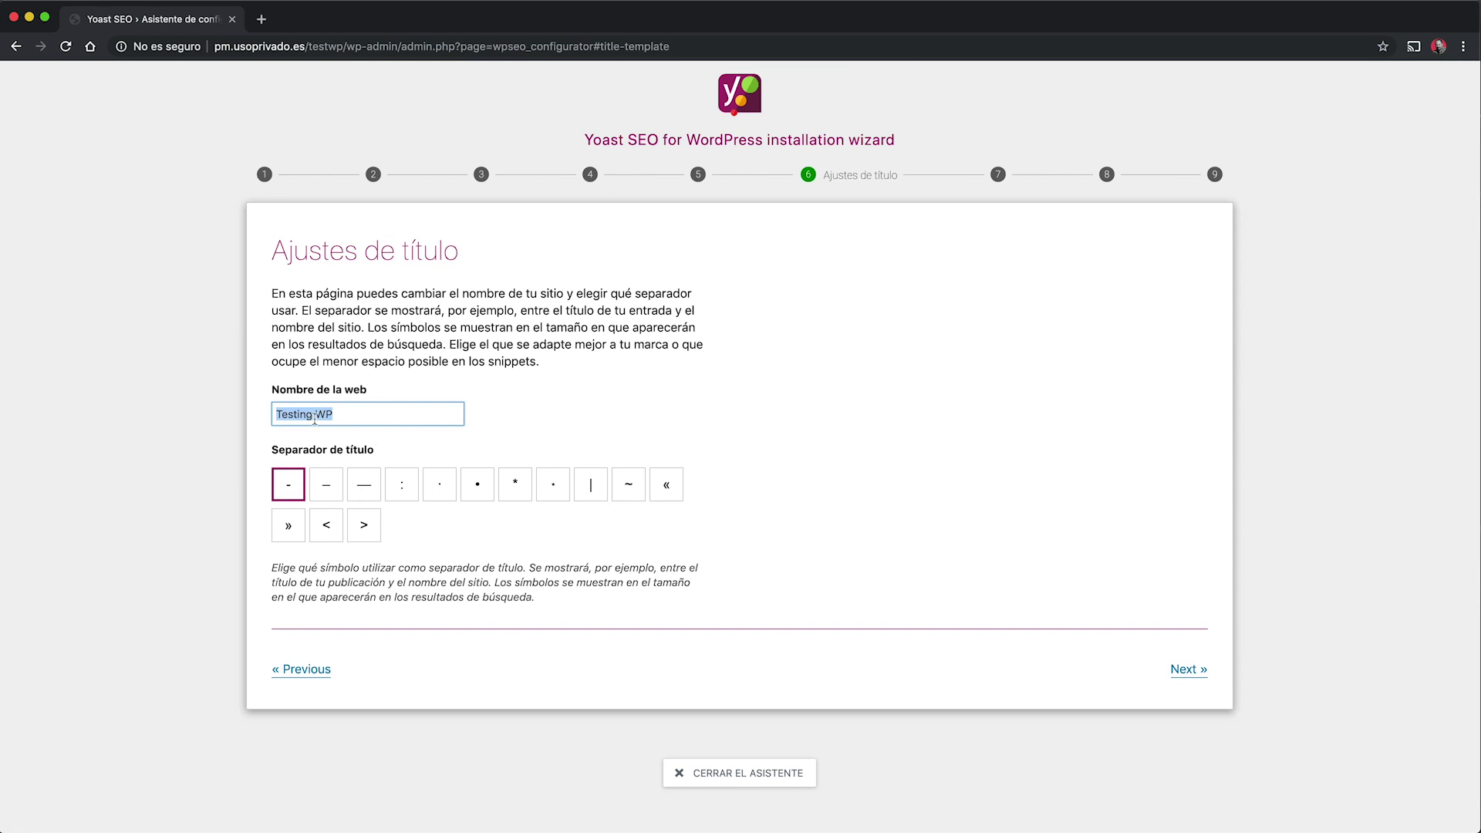
pyautogui.click(289, 532)
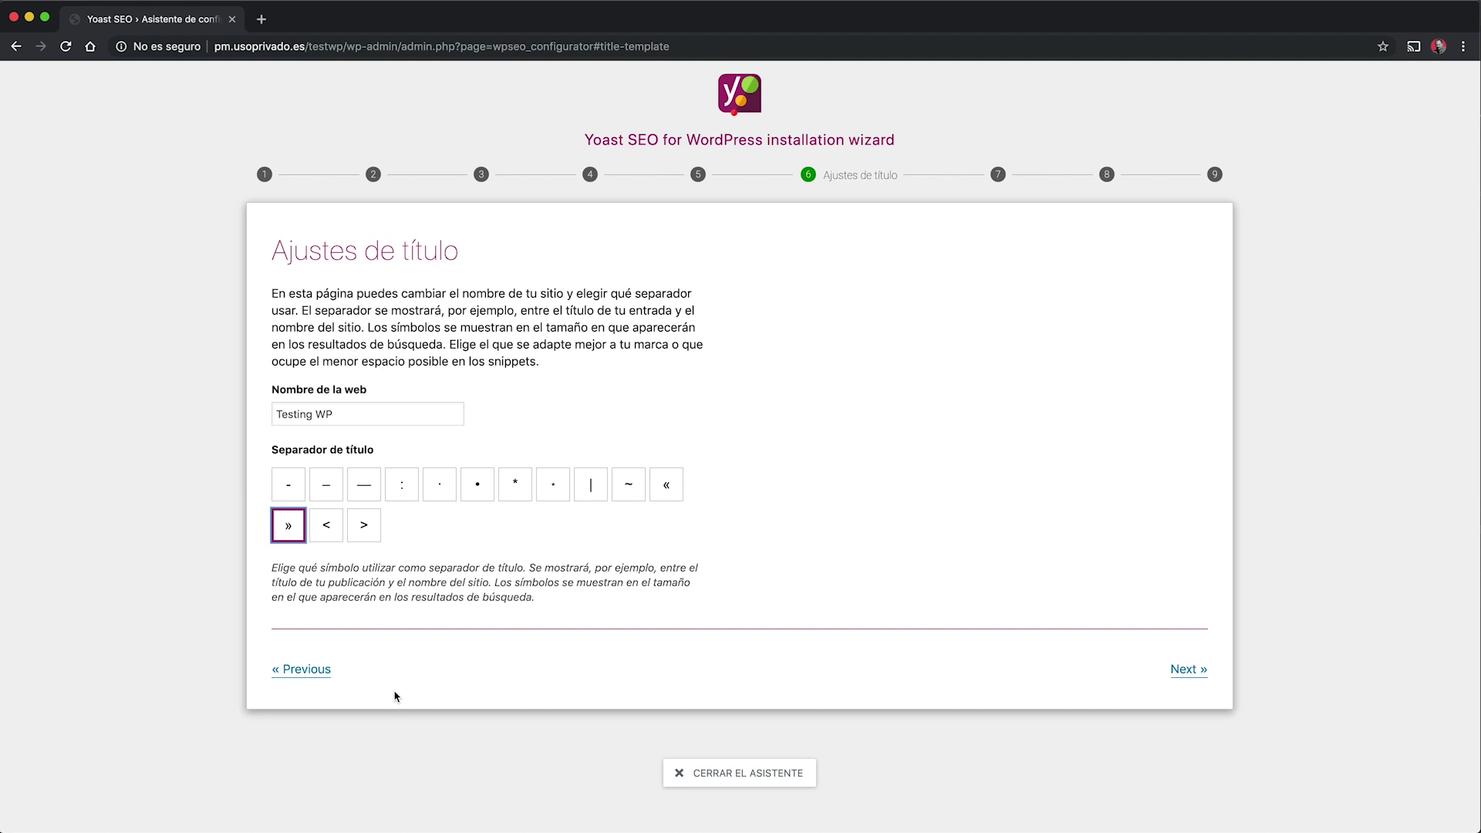
# Accept the title settings, clear the e-mail address on the newsletter page, and continue without signing up.
pyautogui.click(1200, 674)
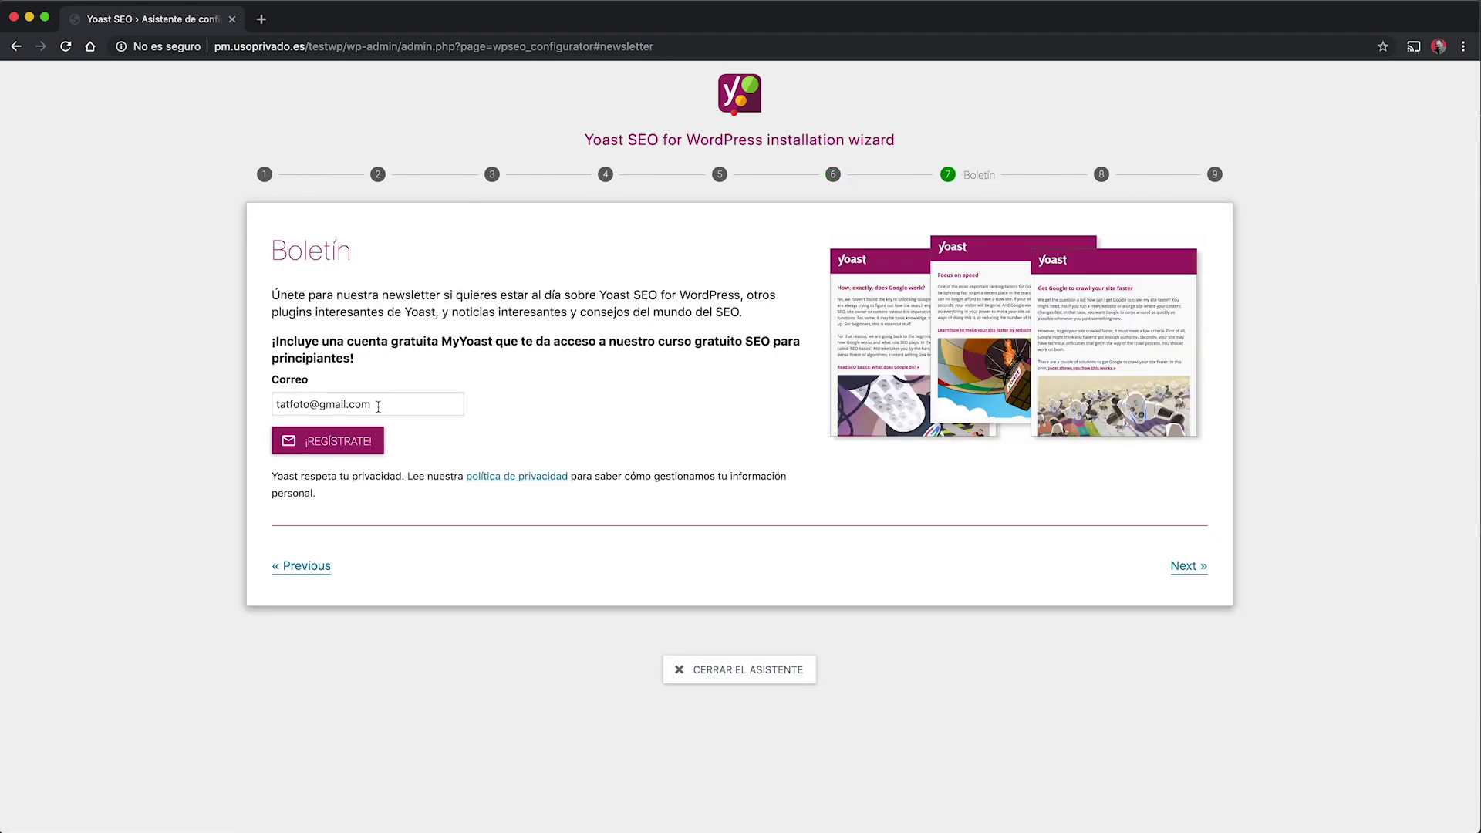
pyautogui.moveTo(384, 404); pyautogui.dragTo(279, 406)
pyautogui.press('BackSpace')
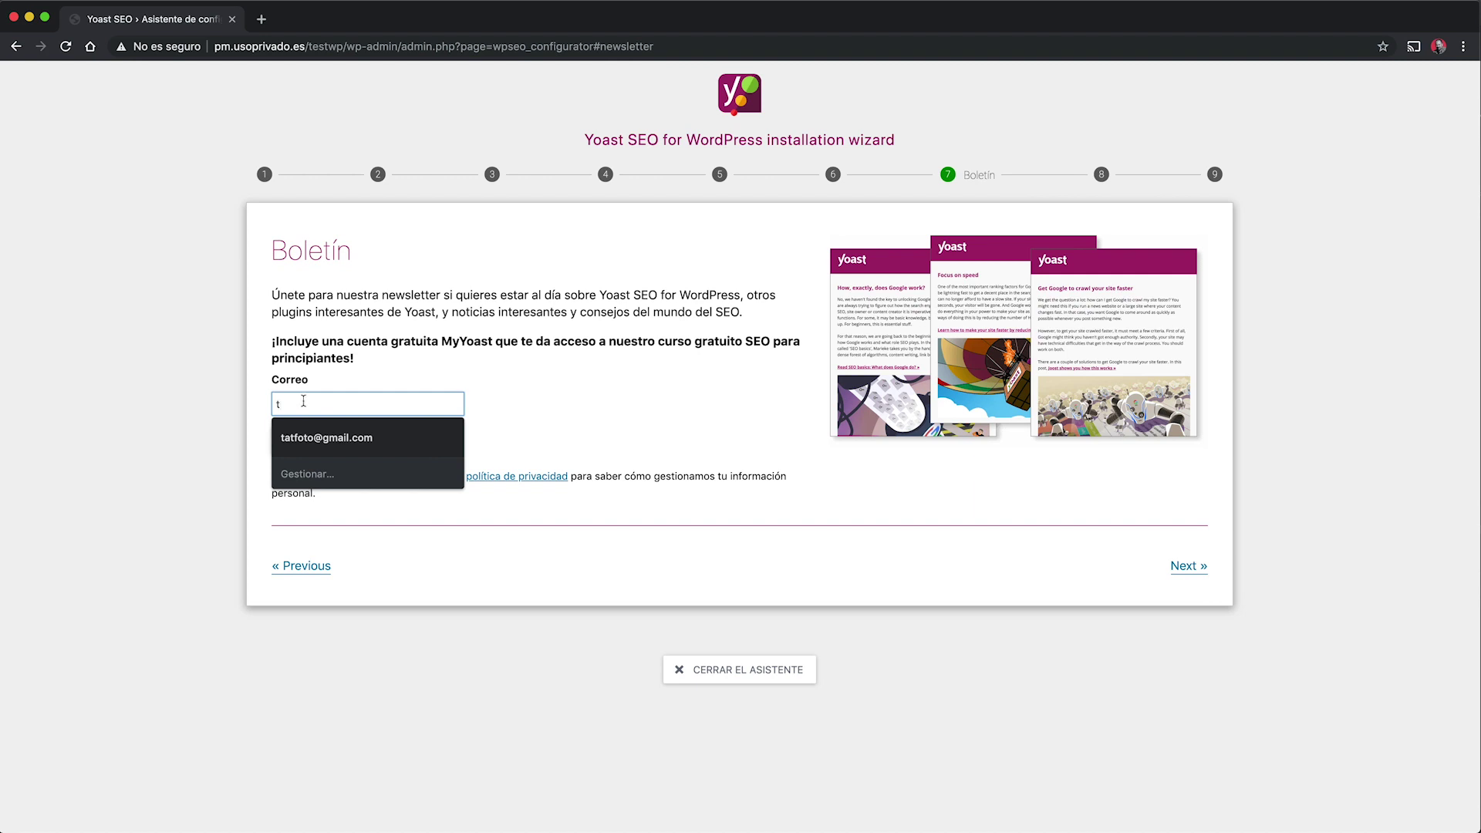
pyautogui.press('BackSpace')
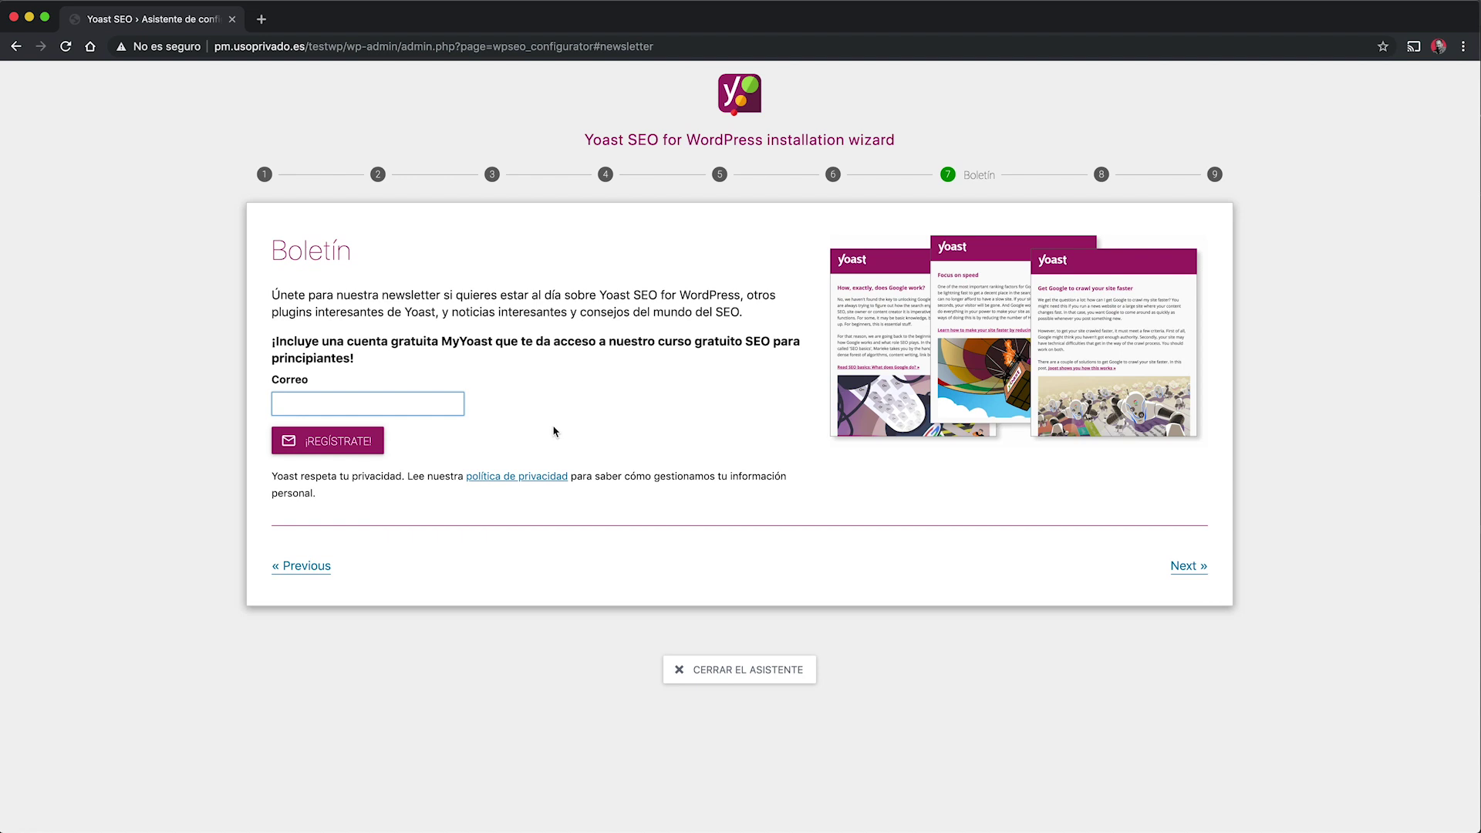
pyautogui.click(1185, 570)
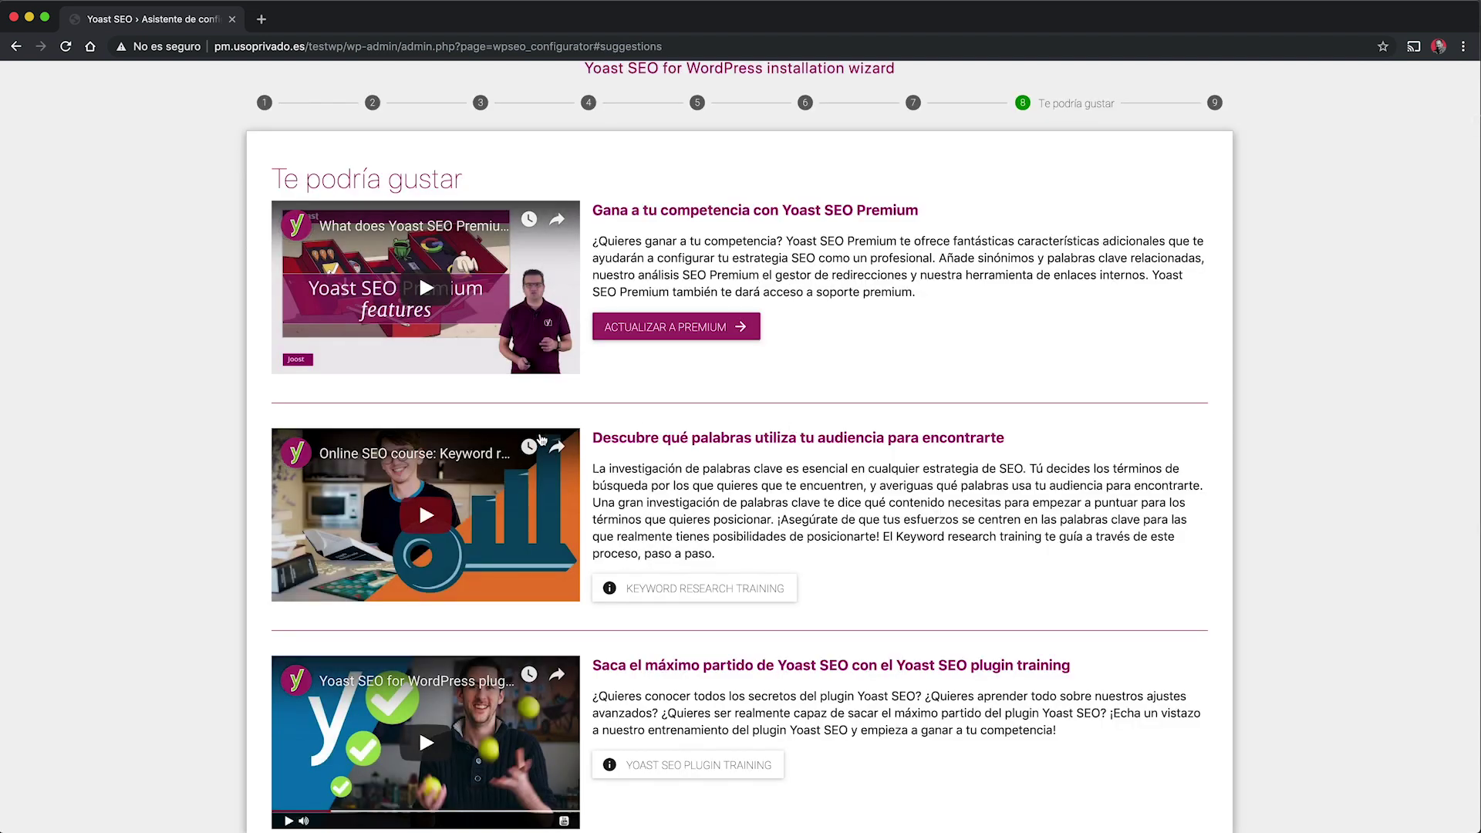
# Look over the Premium and training suggestions, advance to the wizard's final page, and close the wizard.
pyautogui.scroll(-4, 539, 438)
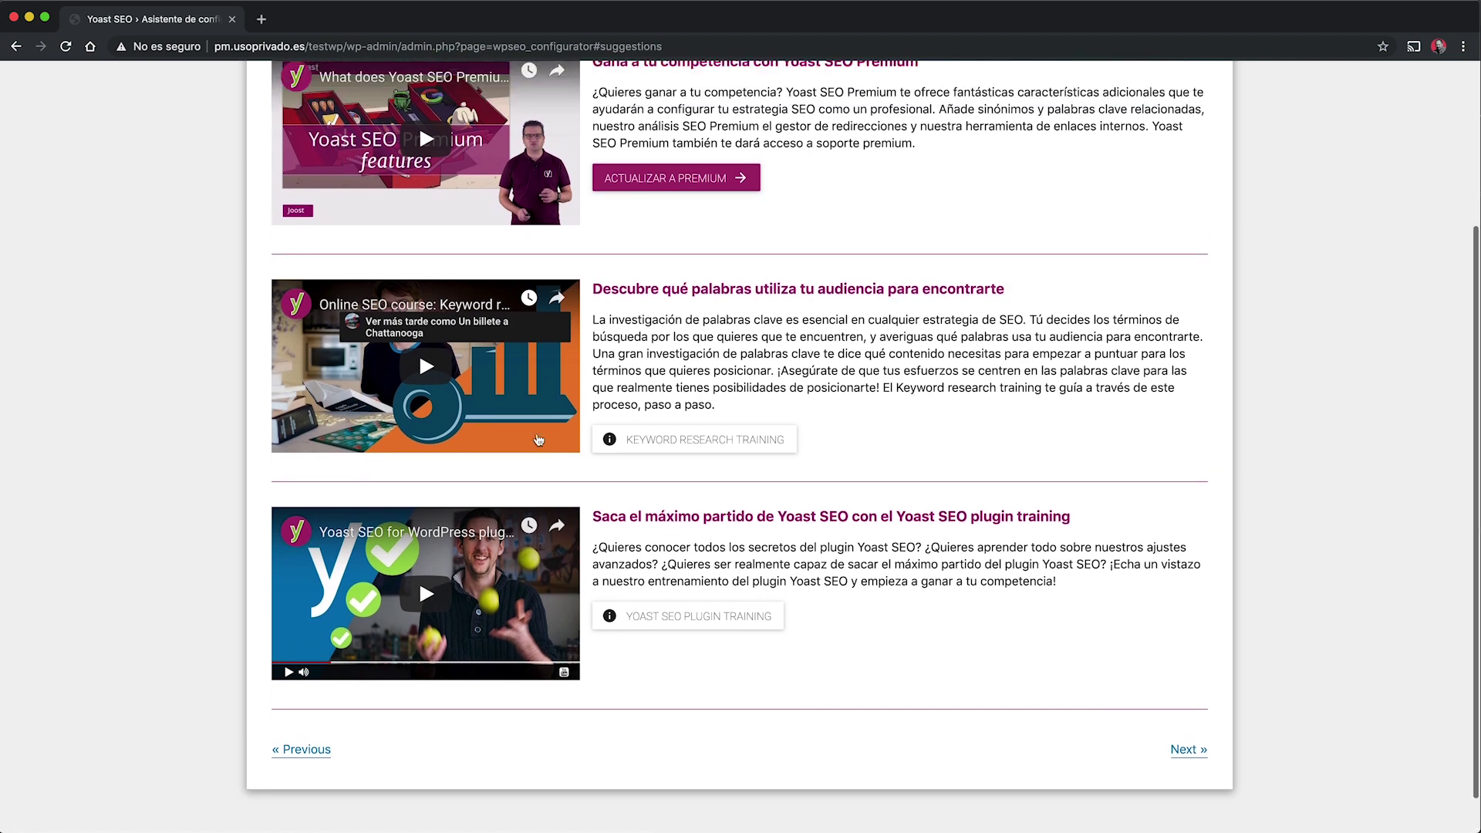
pyautogui.scroll(5, 538, 439)
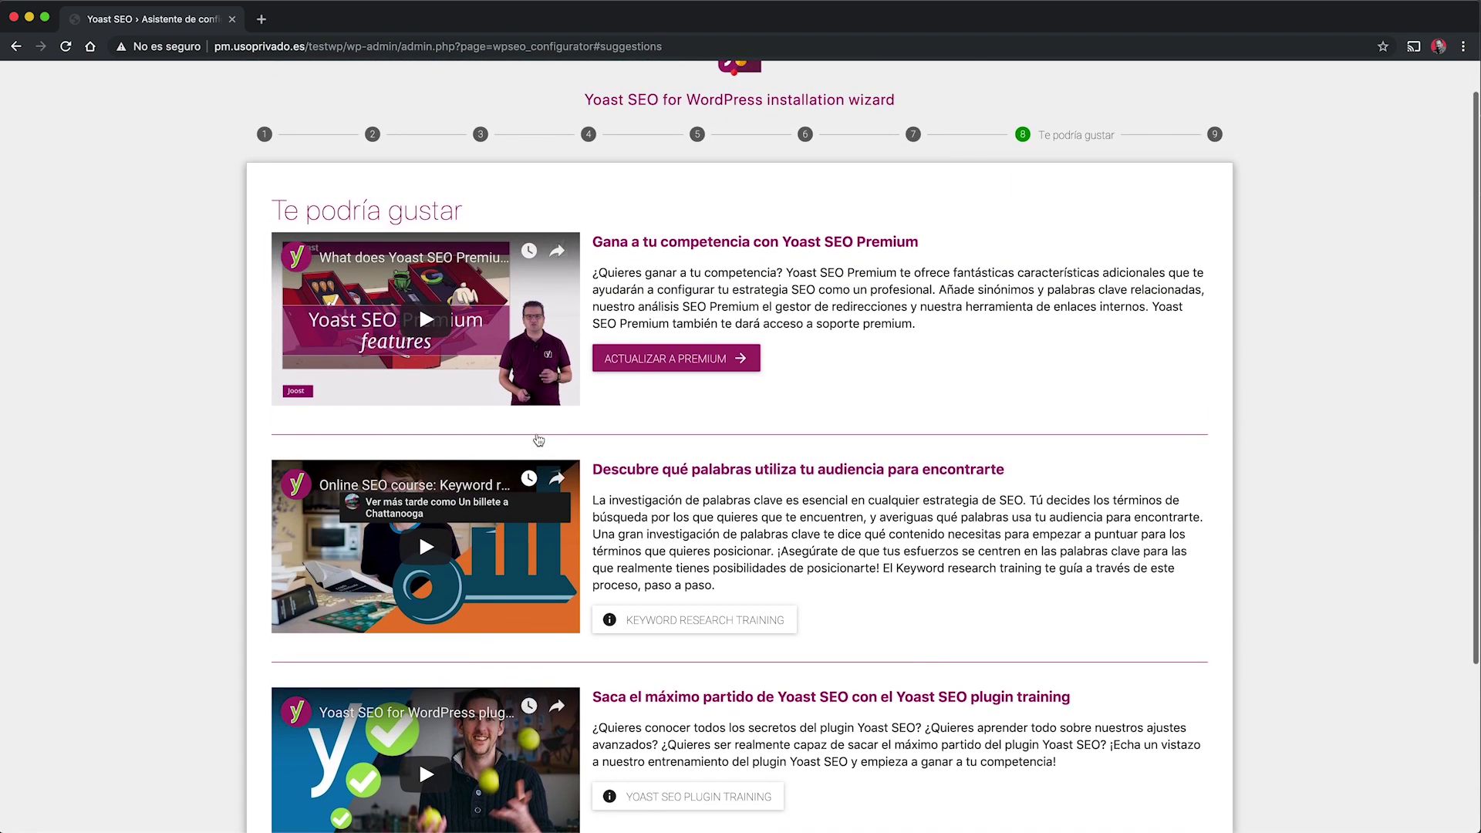
pyautogui.scroll(1, 538, 440)
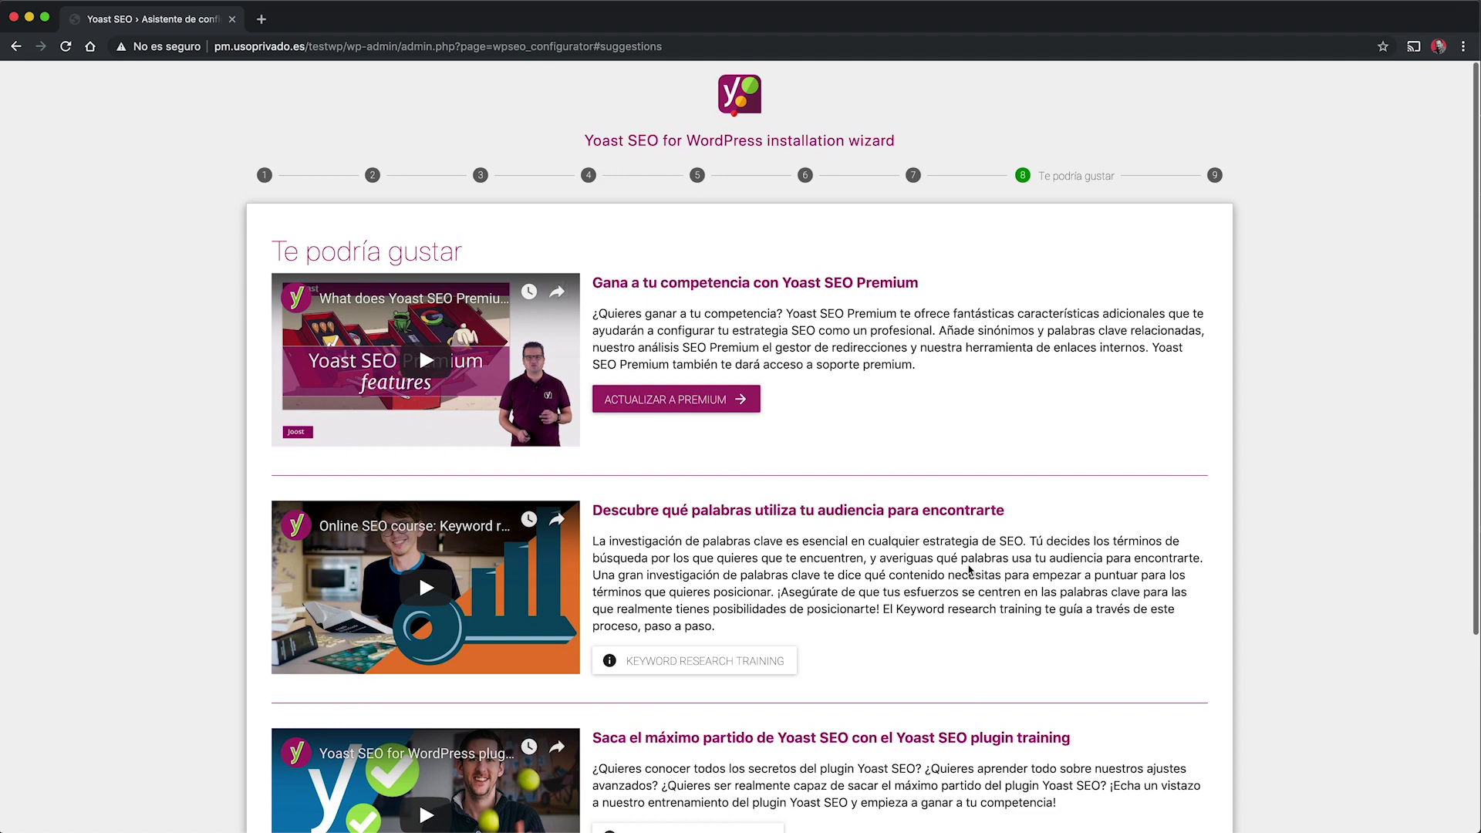
pyautogui.scroll(-5, 968, 565)
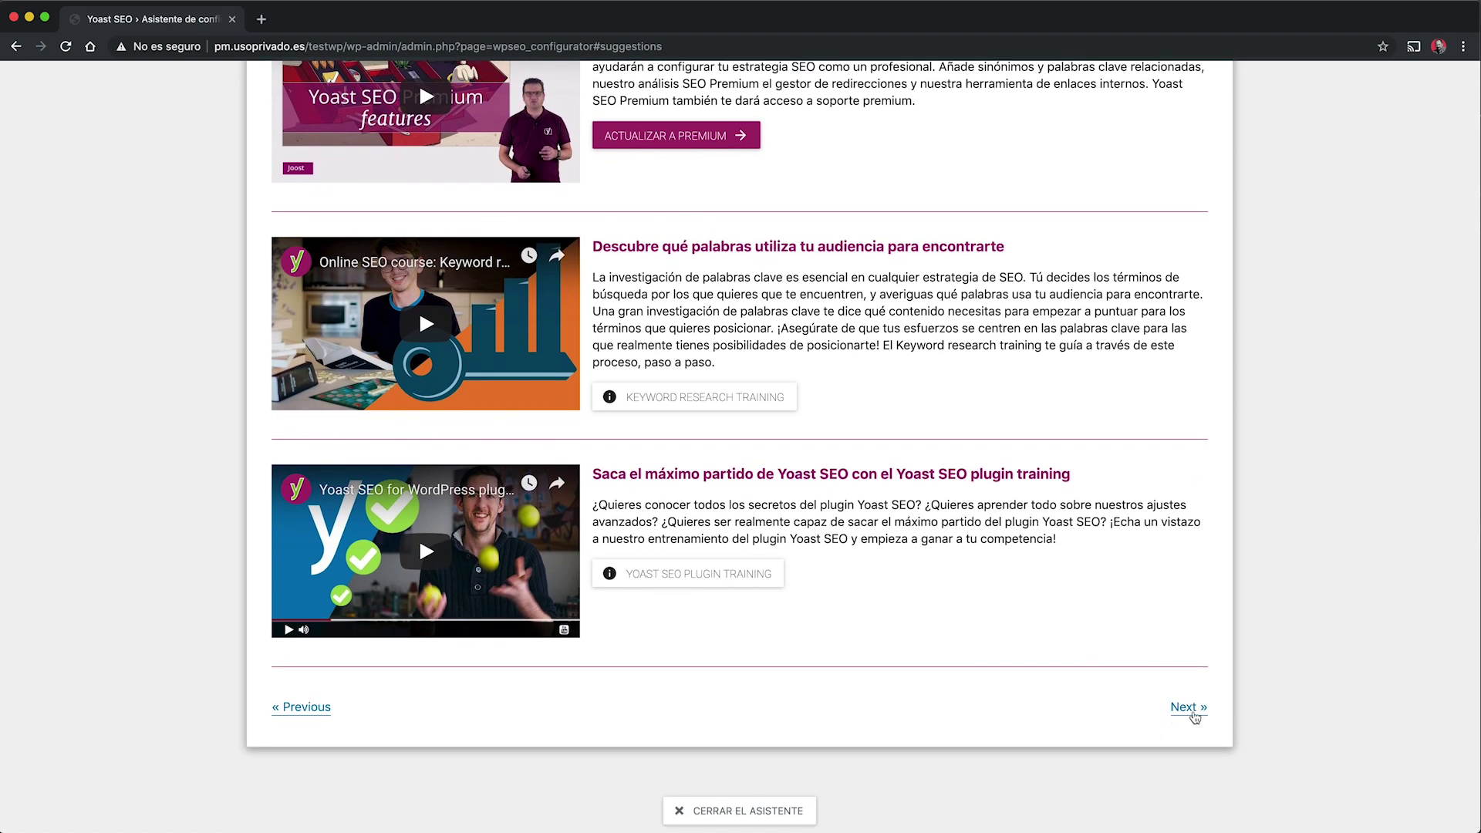
pyautogui.click(1194, 715)
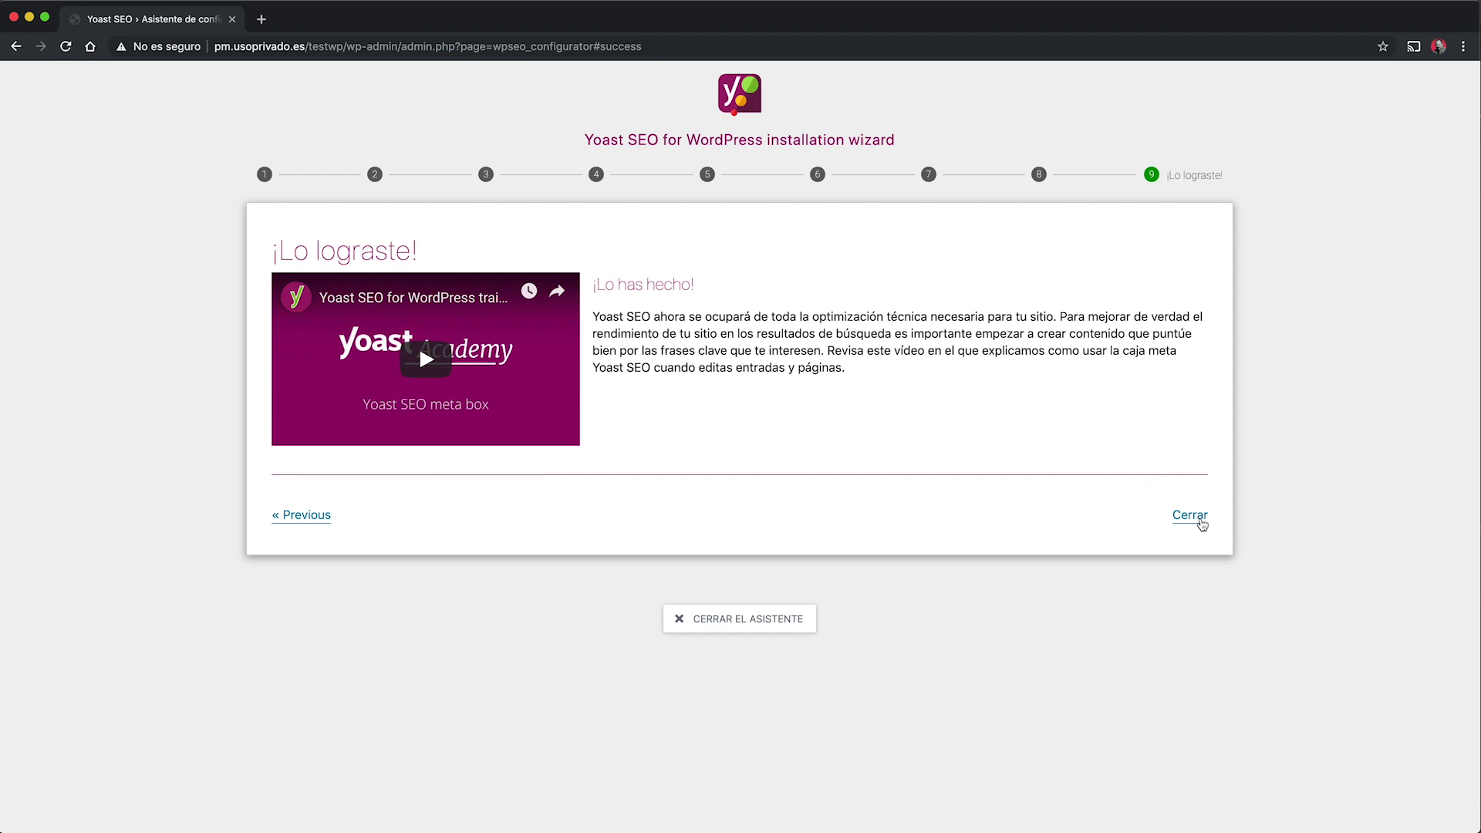
pyautogui.click(1190, 516)
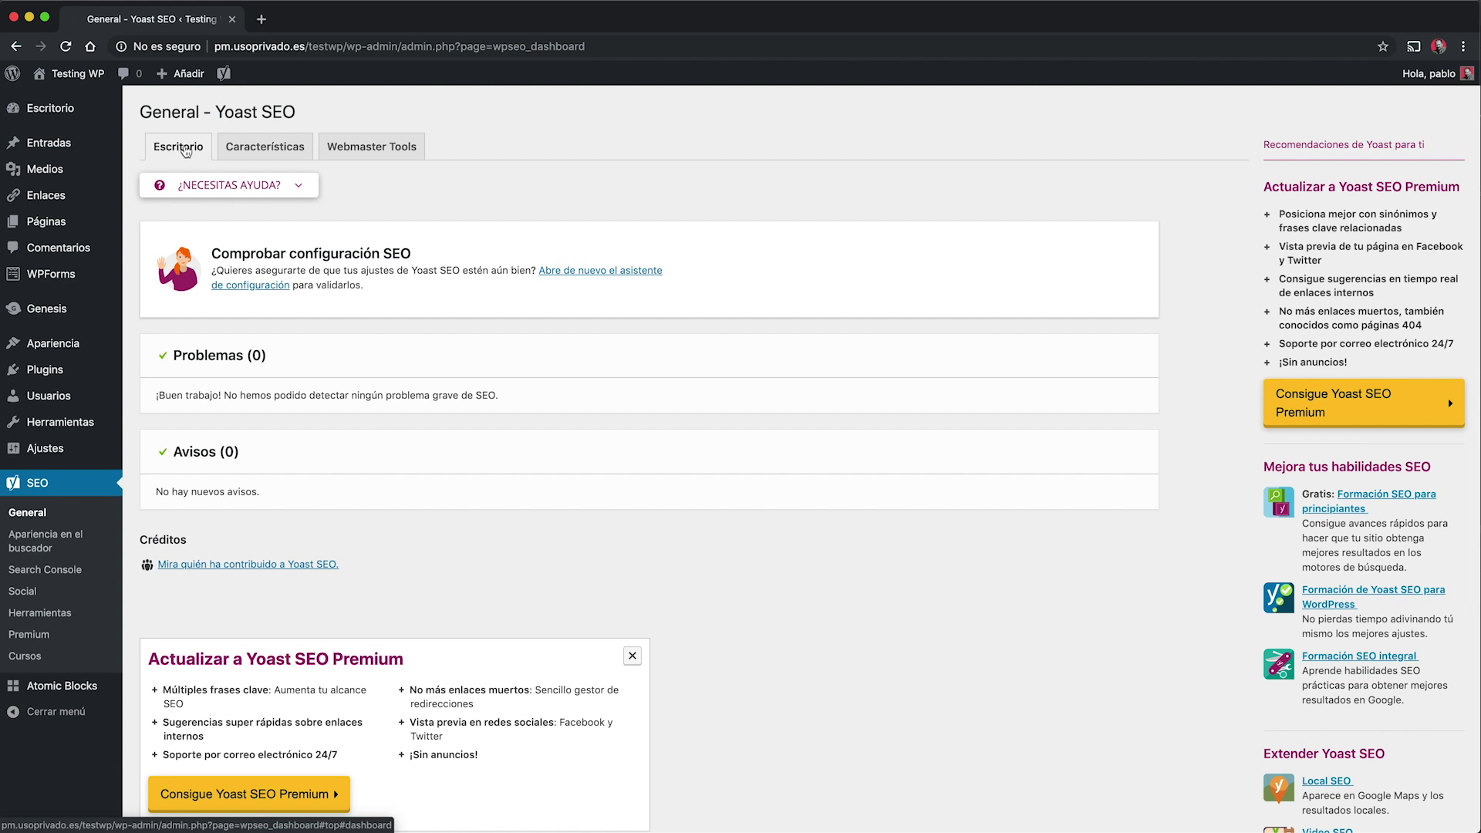
# Open Yoast SEO's "Características" settings and review the list of features that can be activated or deactivated.
pyautogui.click(246, 153)
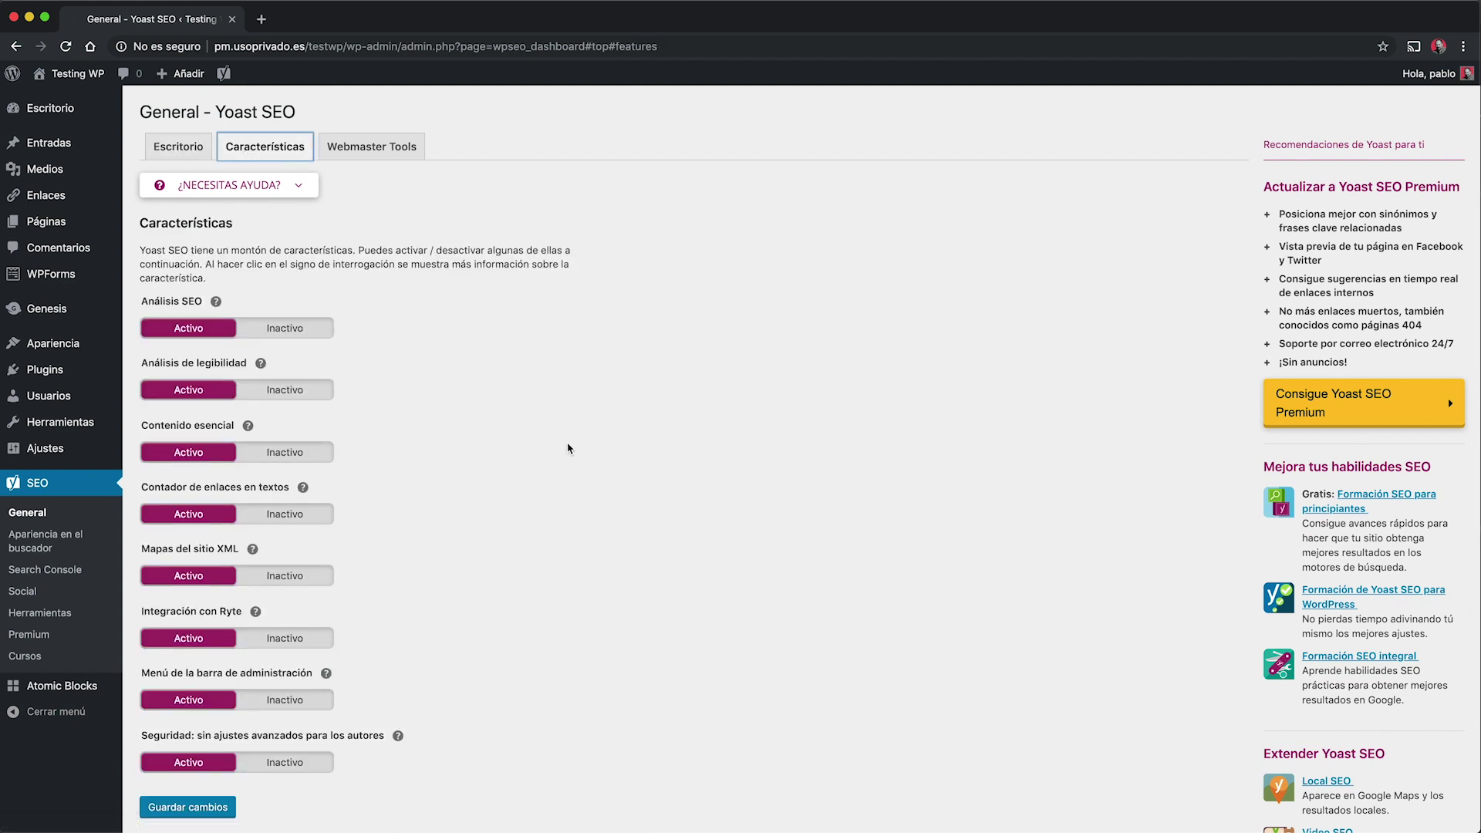
pyautogui.scroll(-1, 569, 448)
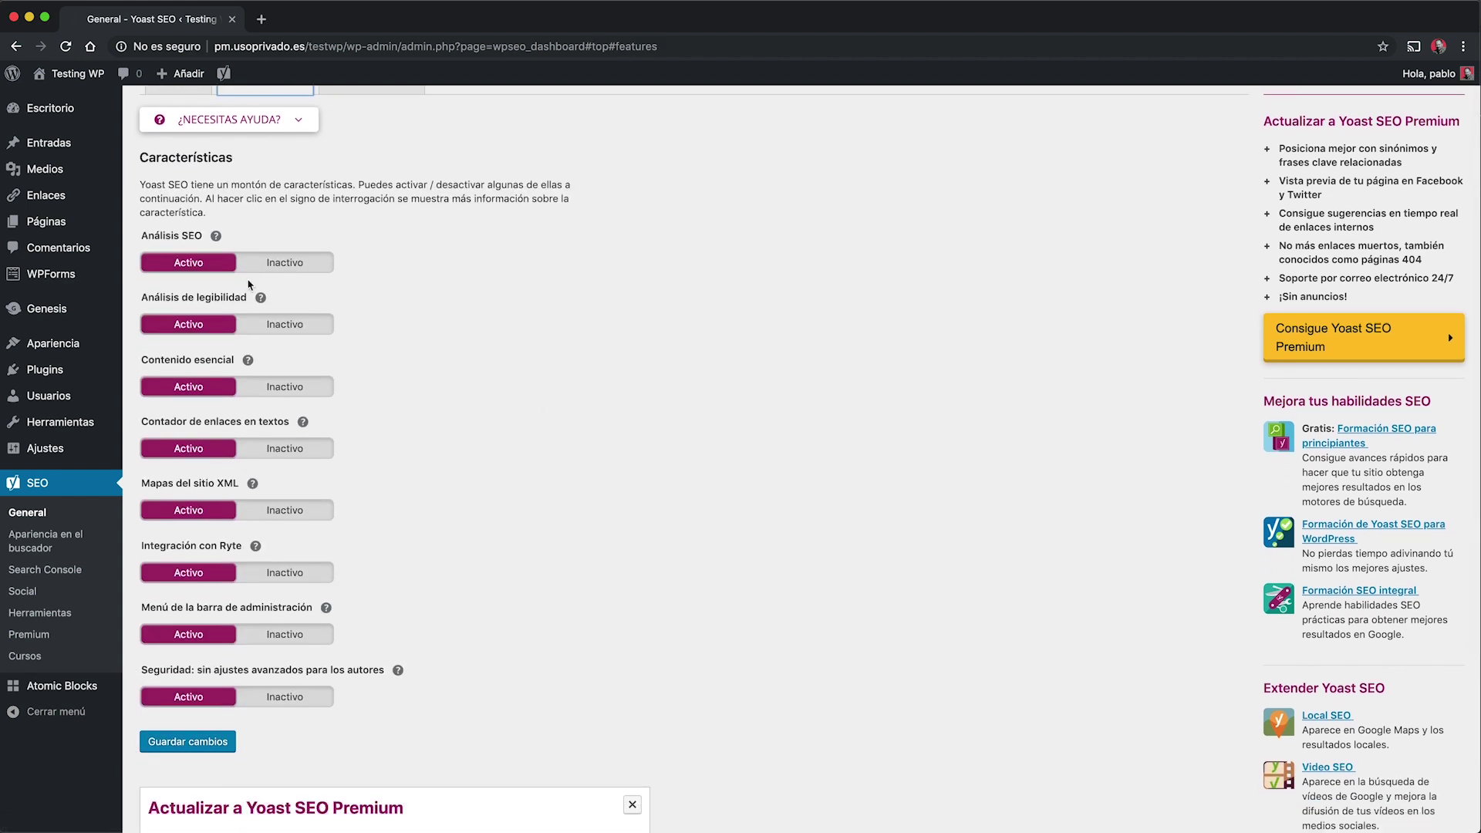
pyautogui.scroll(1, 525, 652)
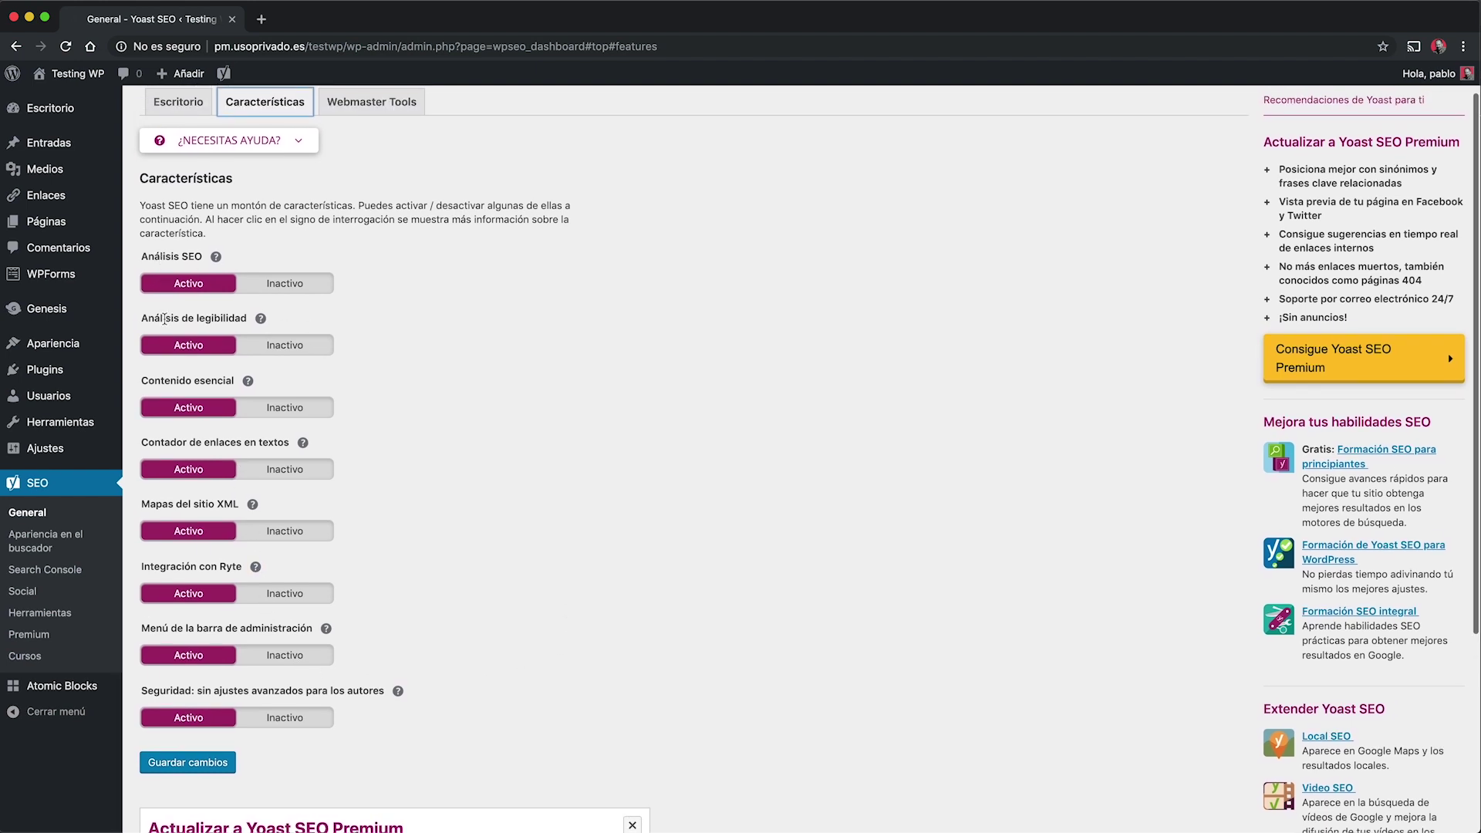
pyautogui.scroll(1, 171, 381)
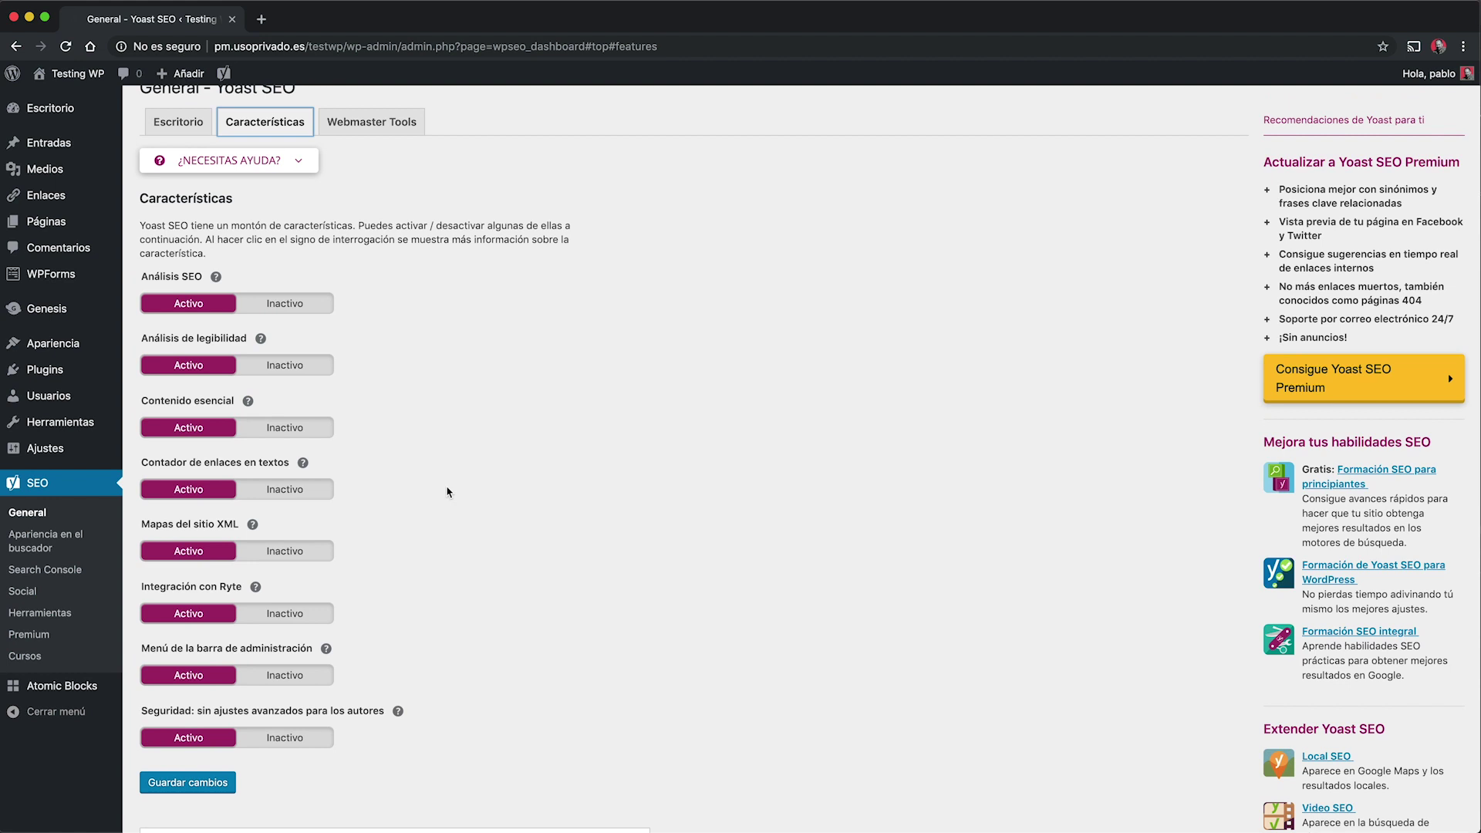
pyautogui.scroll(-2, 447, 491)
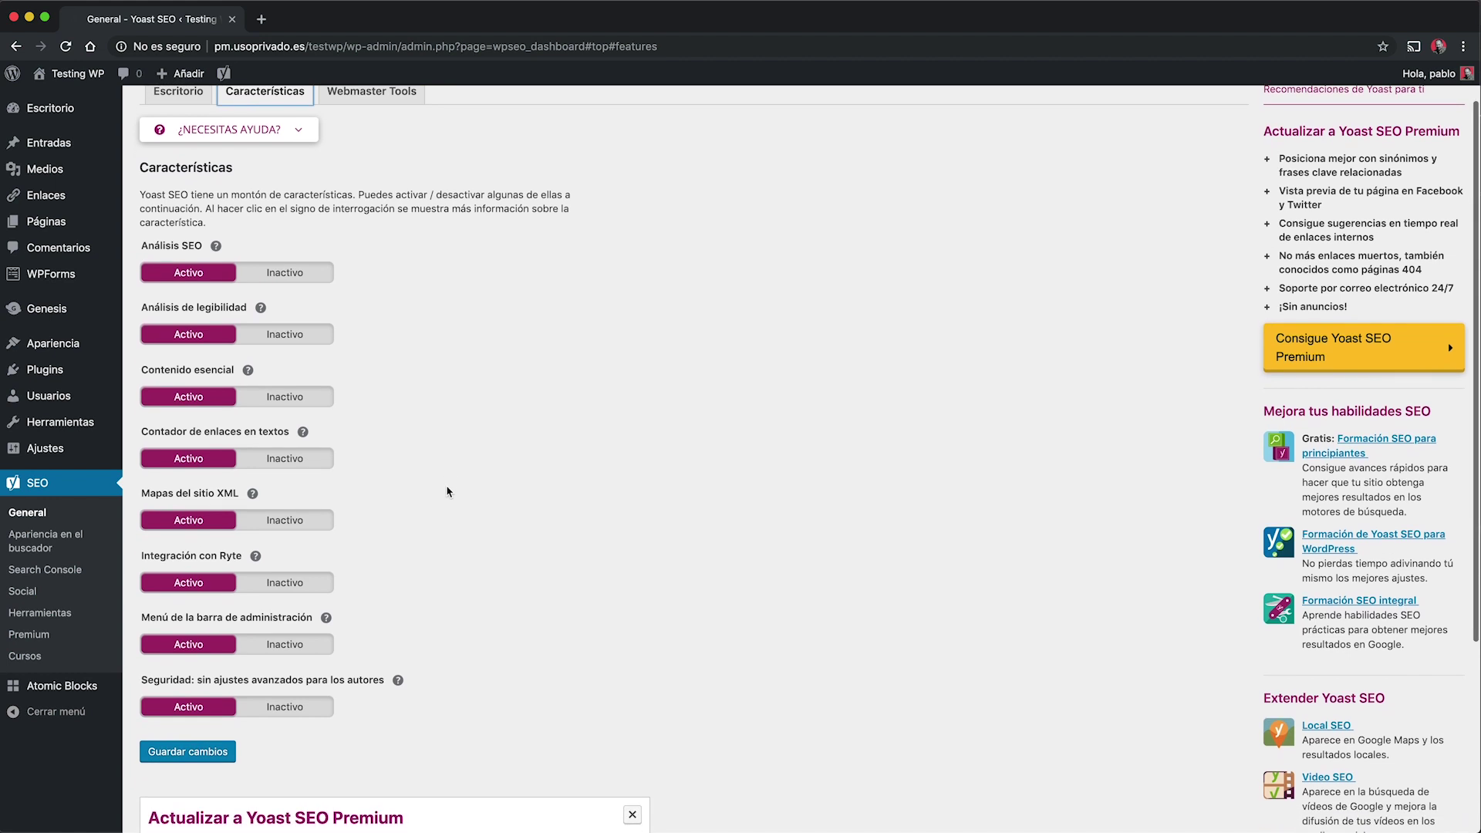
pyautogui.scroll(-1, 447, 491)
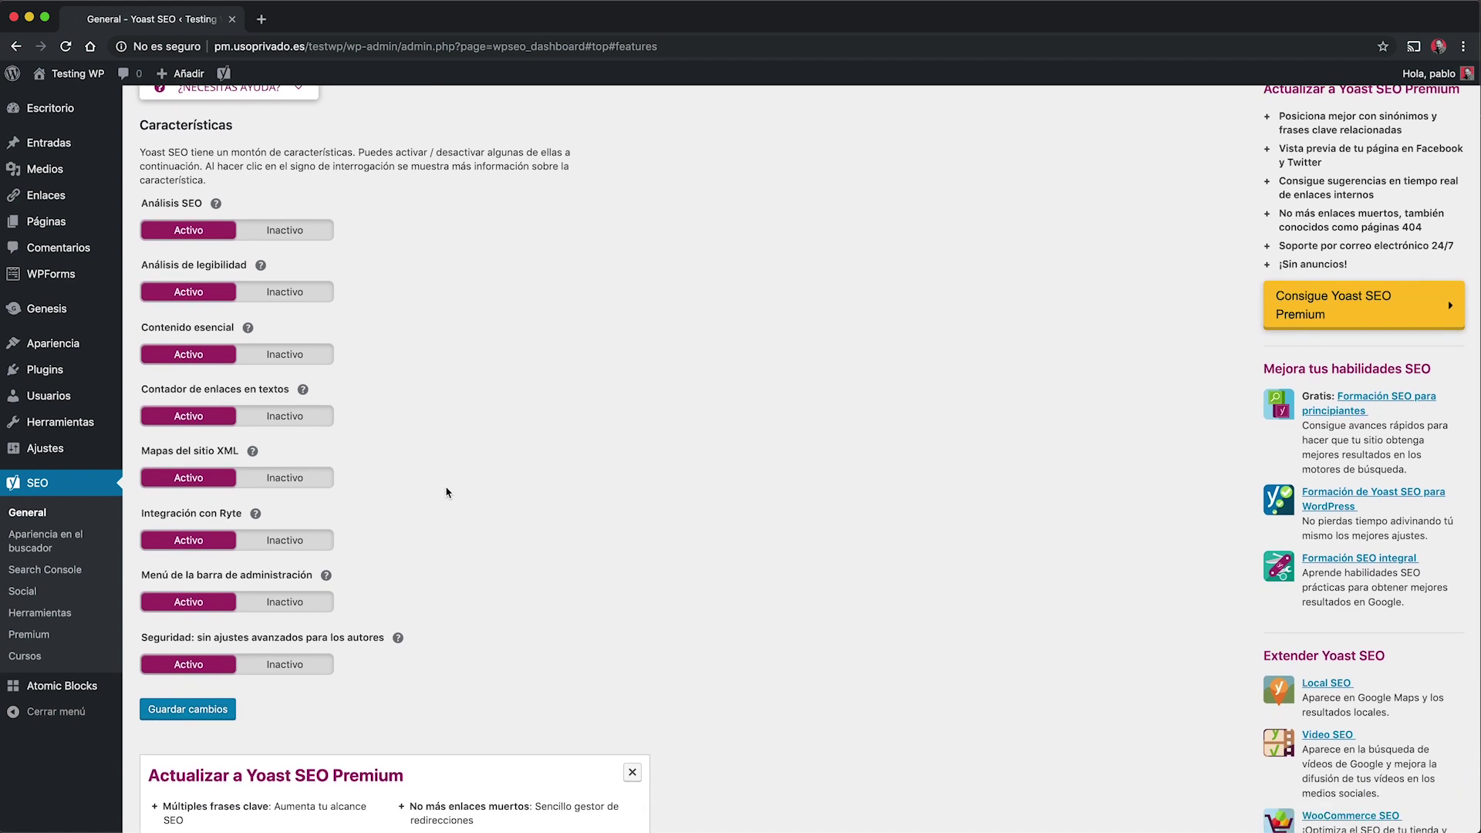
pyautogui.scroll(1, 409, 547)
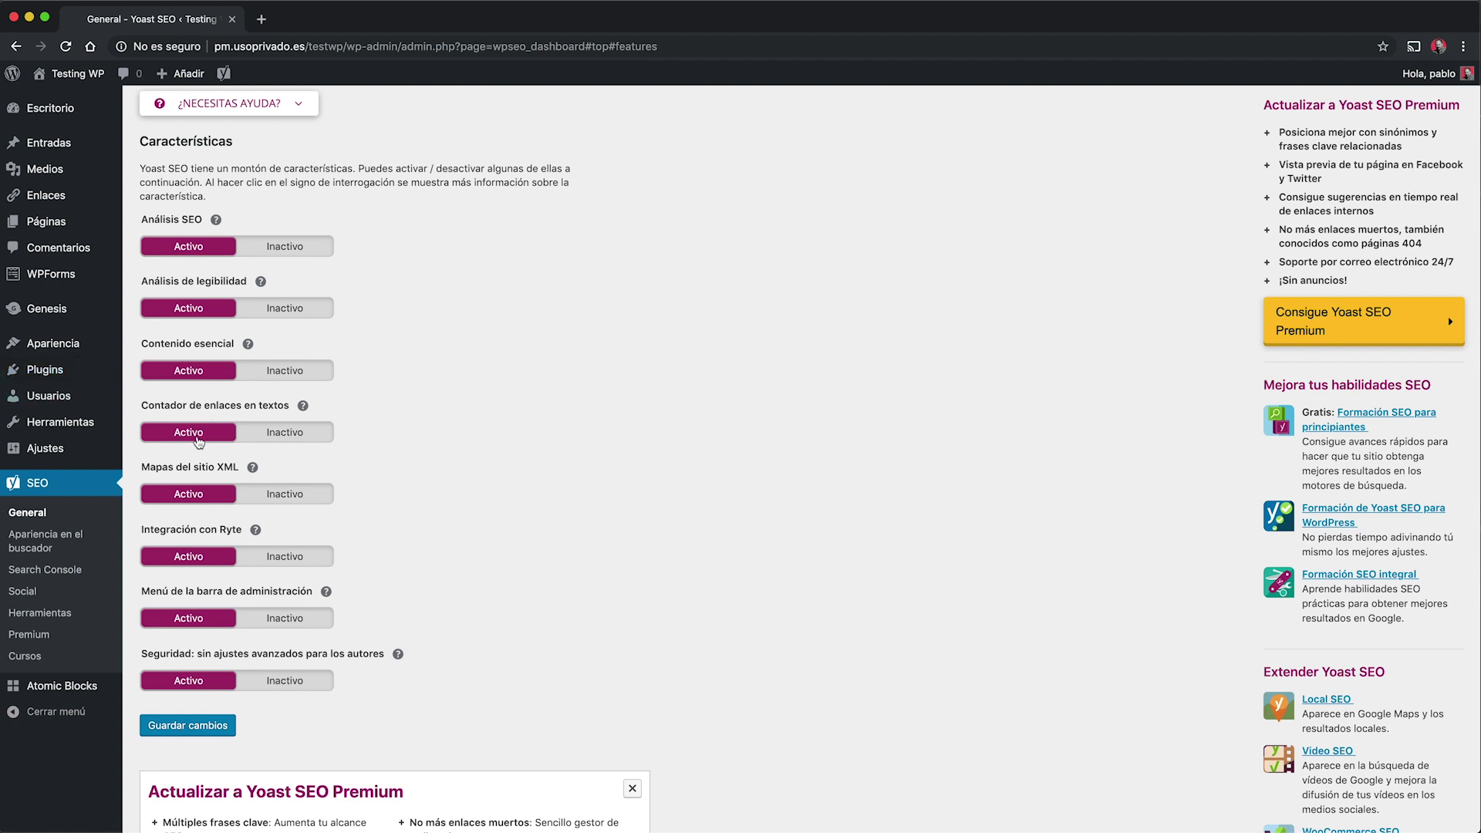
# Open the list of all posts in a new browser tab, inspect its internal-links column, and return to the Yoast settings.
pyautogui.moveTo(47, 145)
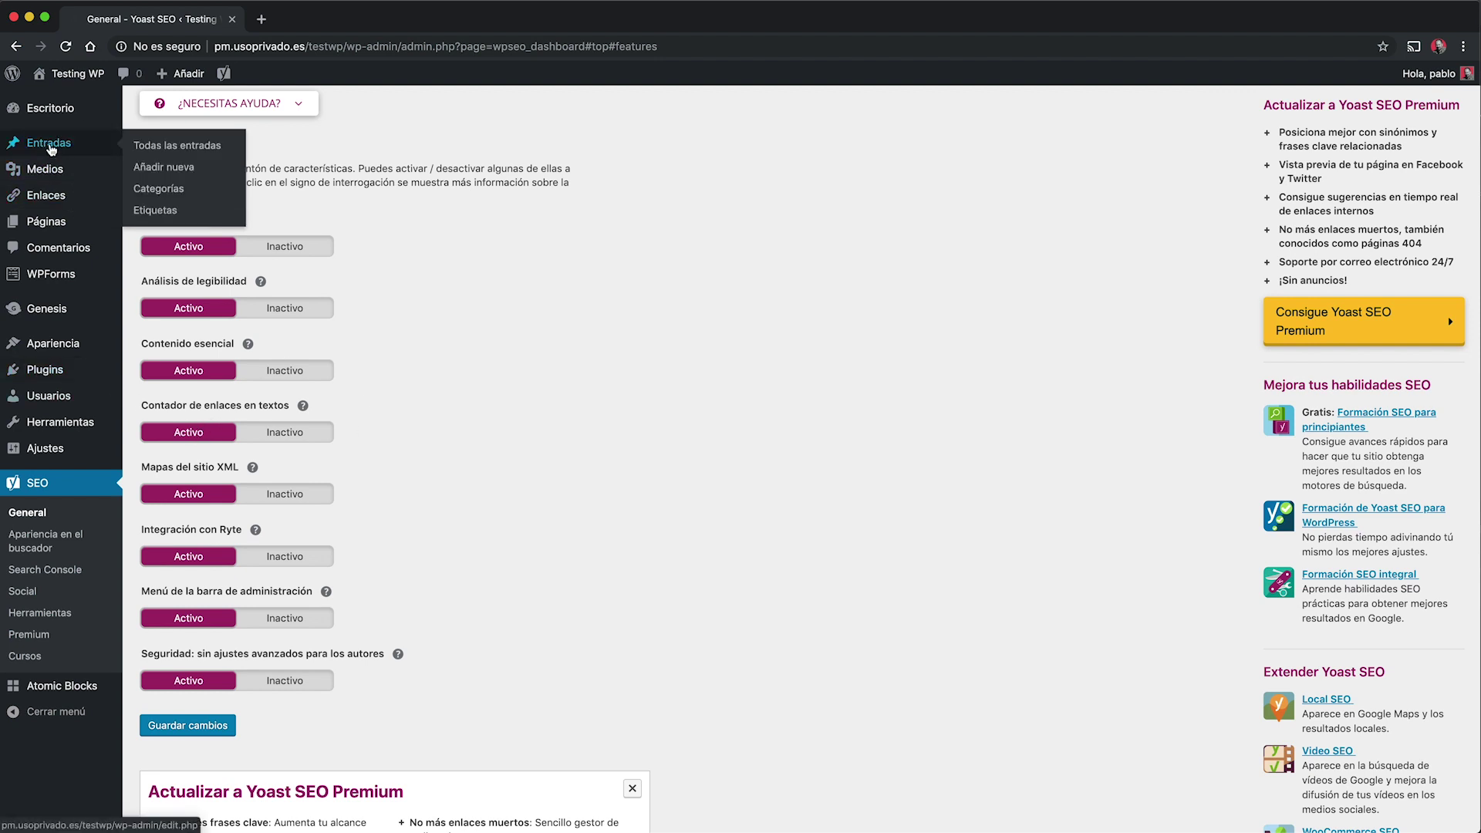
pyautogui.rightClick(155, 145)
pyautogui.click(174, 151)
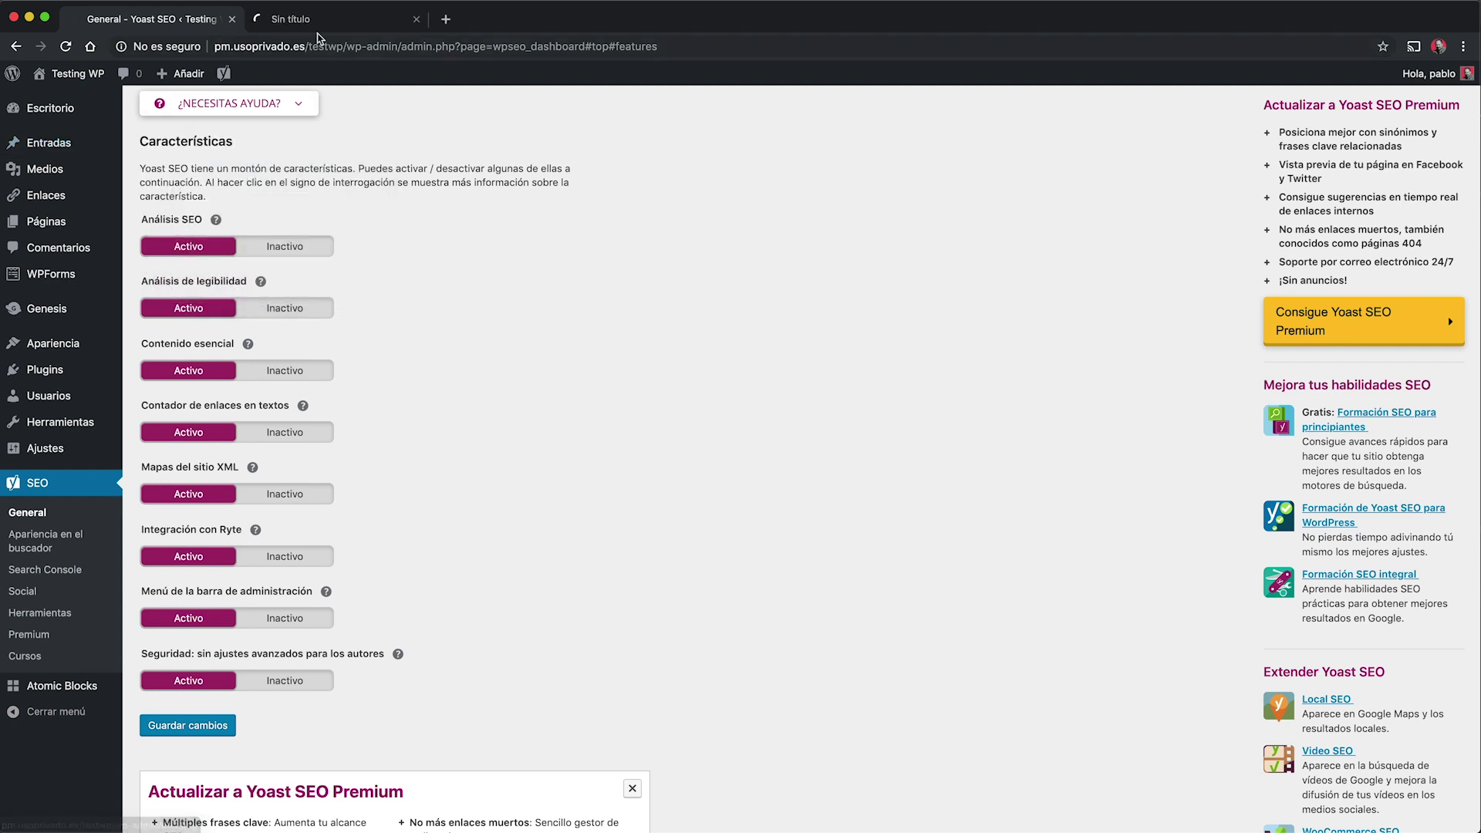
pyautogui.click(324, 19)
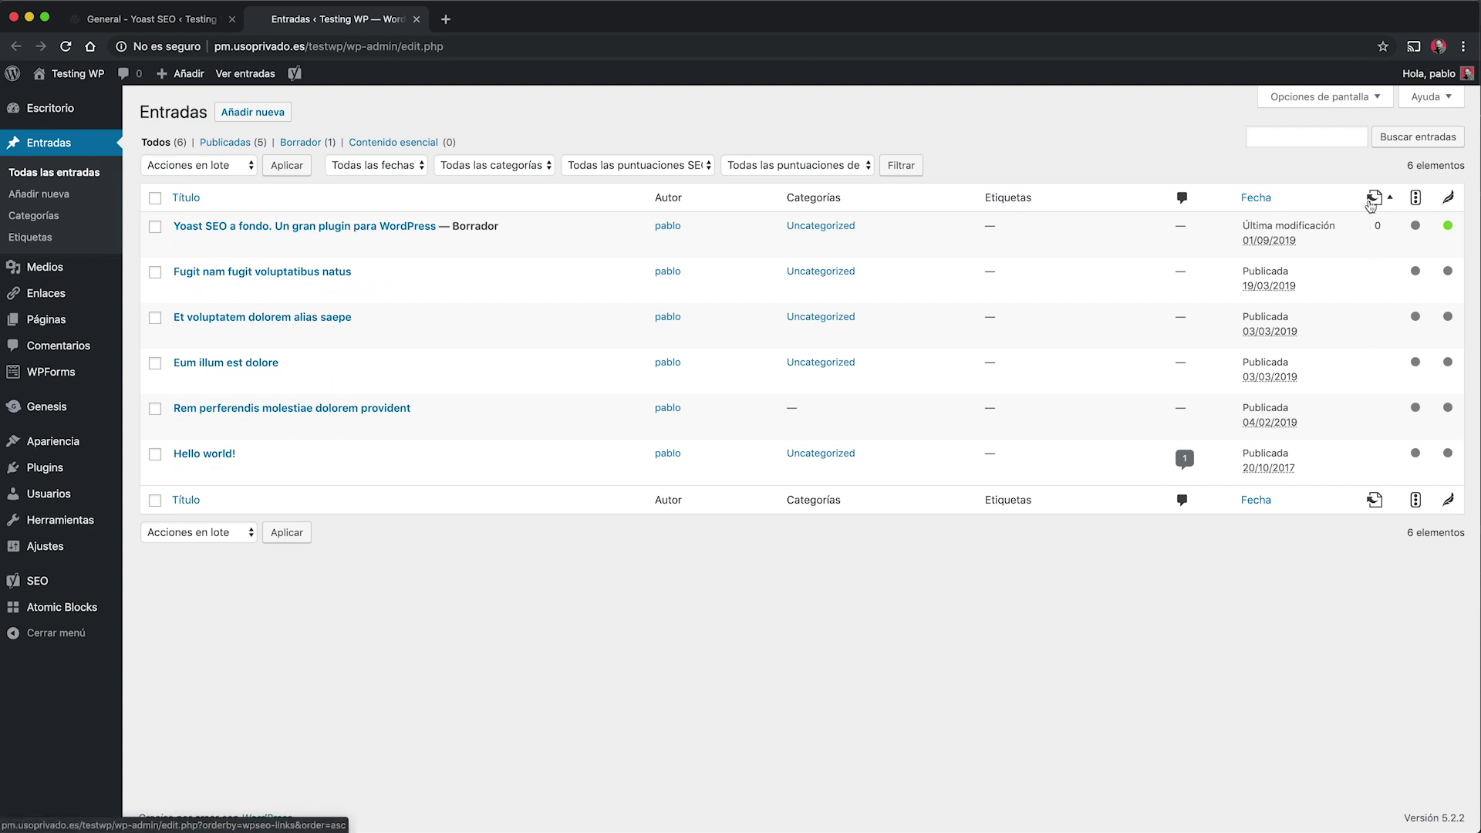
pyautogui.moveTo(1372, 205)
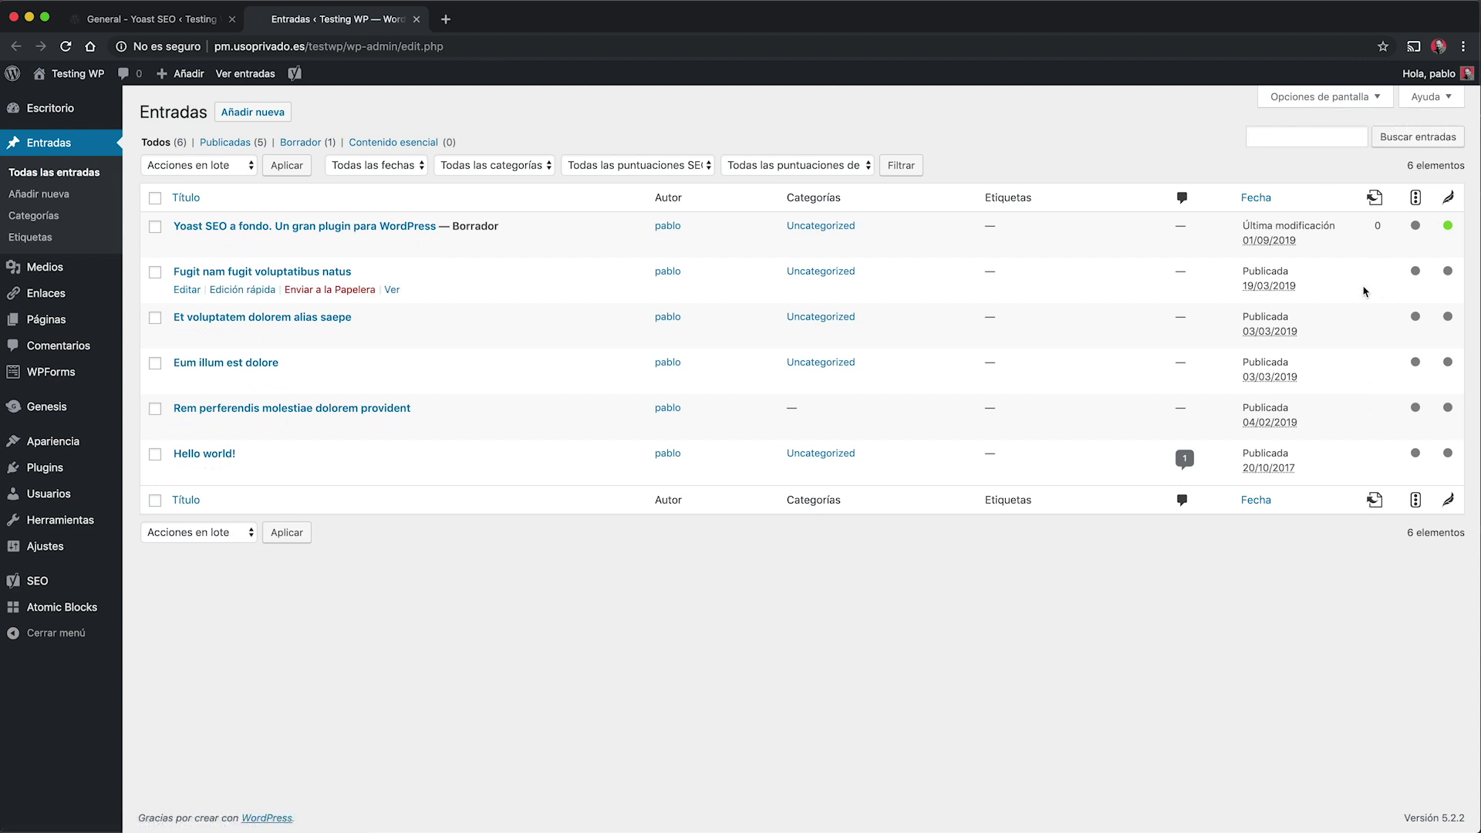
pyautogui.click(176, 28)
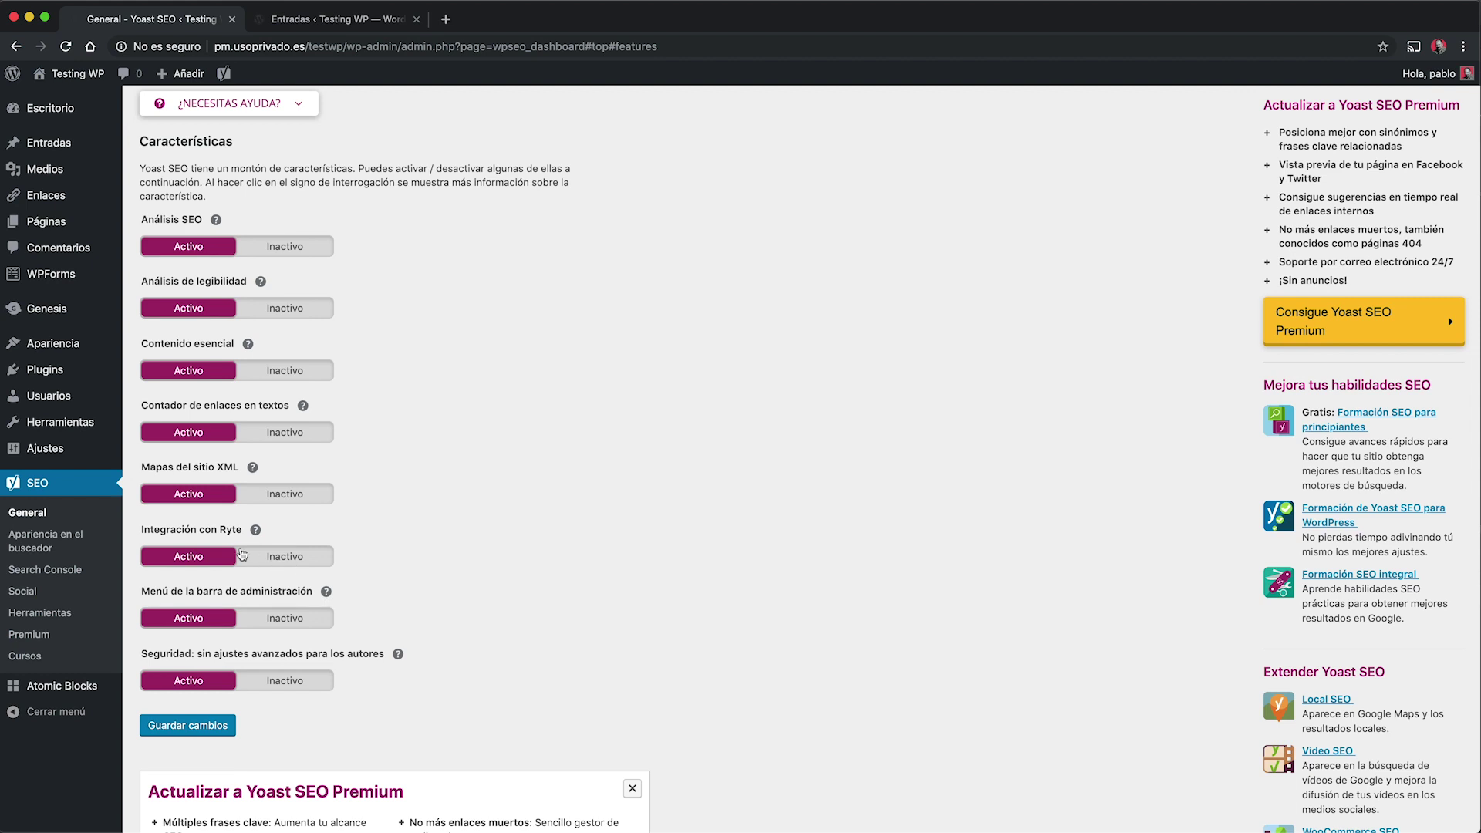
# Set "Integración con Ryte" and "Menú de la barra de administración" to Inactivo, leave the author security option Activo, and save the changes.
pyautogui.click(286, 565)
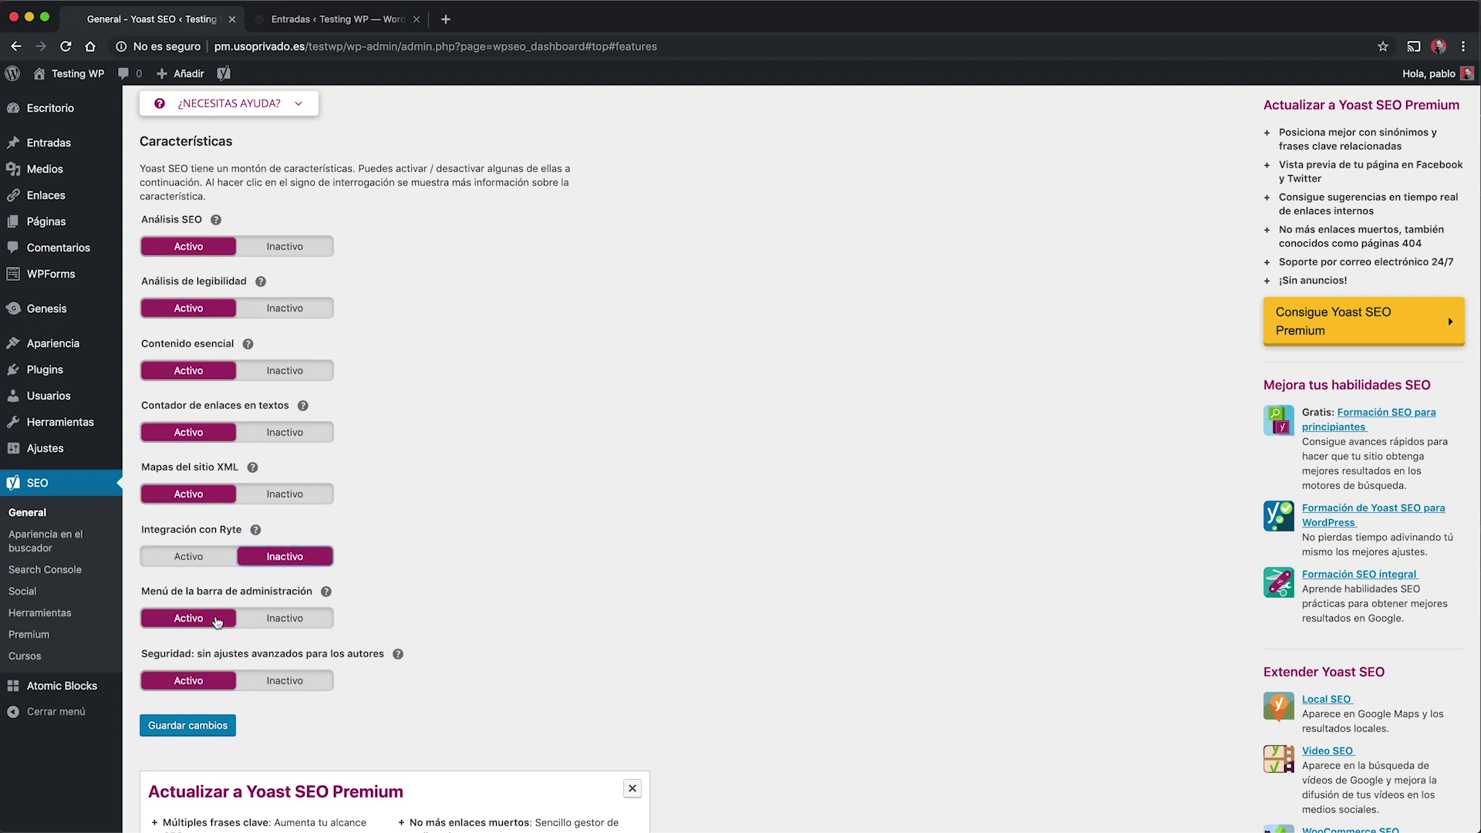
pyautogui.moveTo(223, 78)
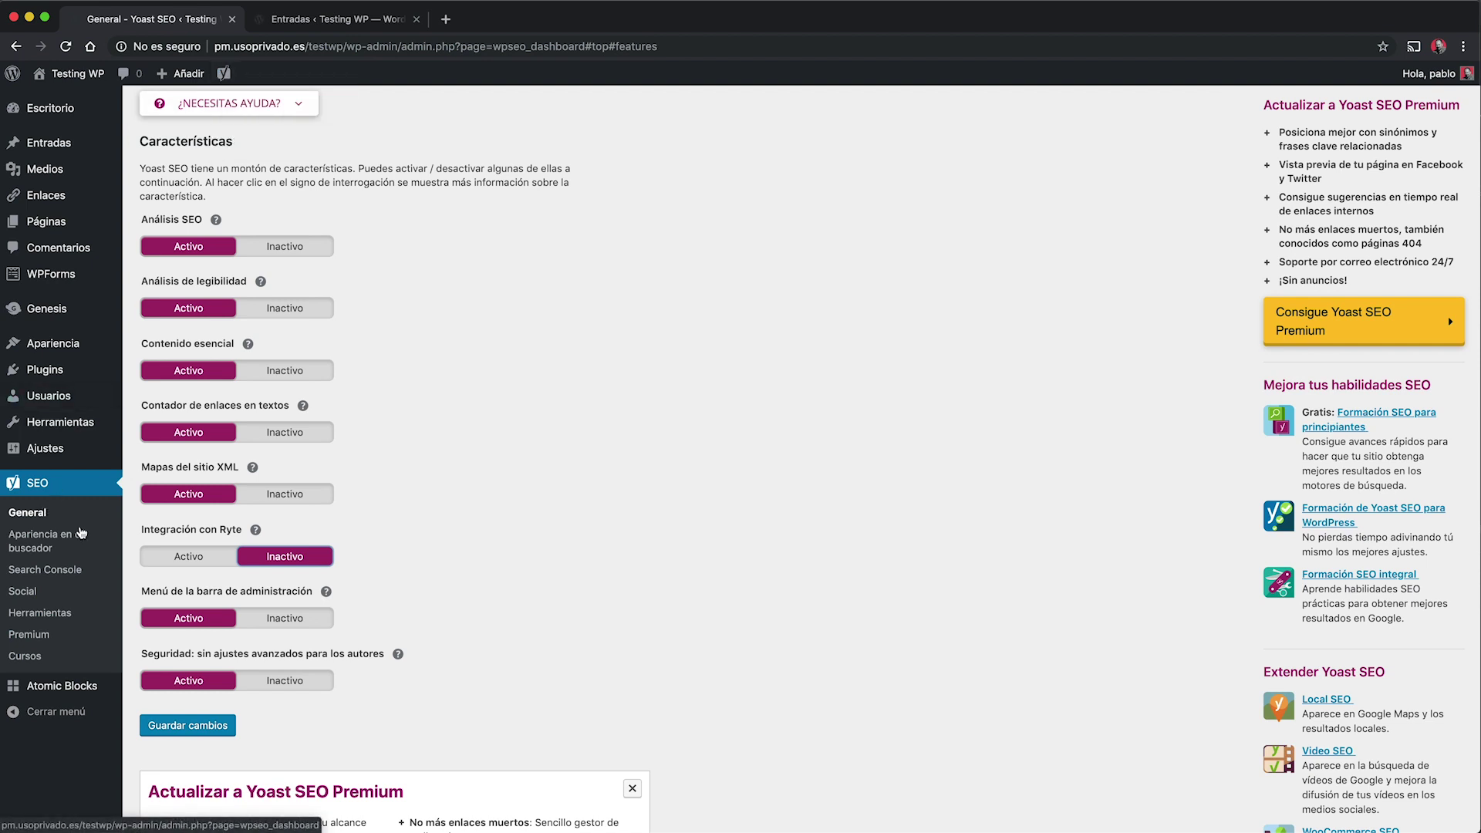
pyautogui.click(271, 619)
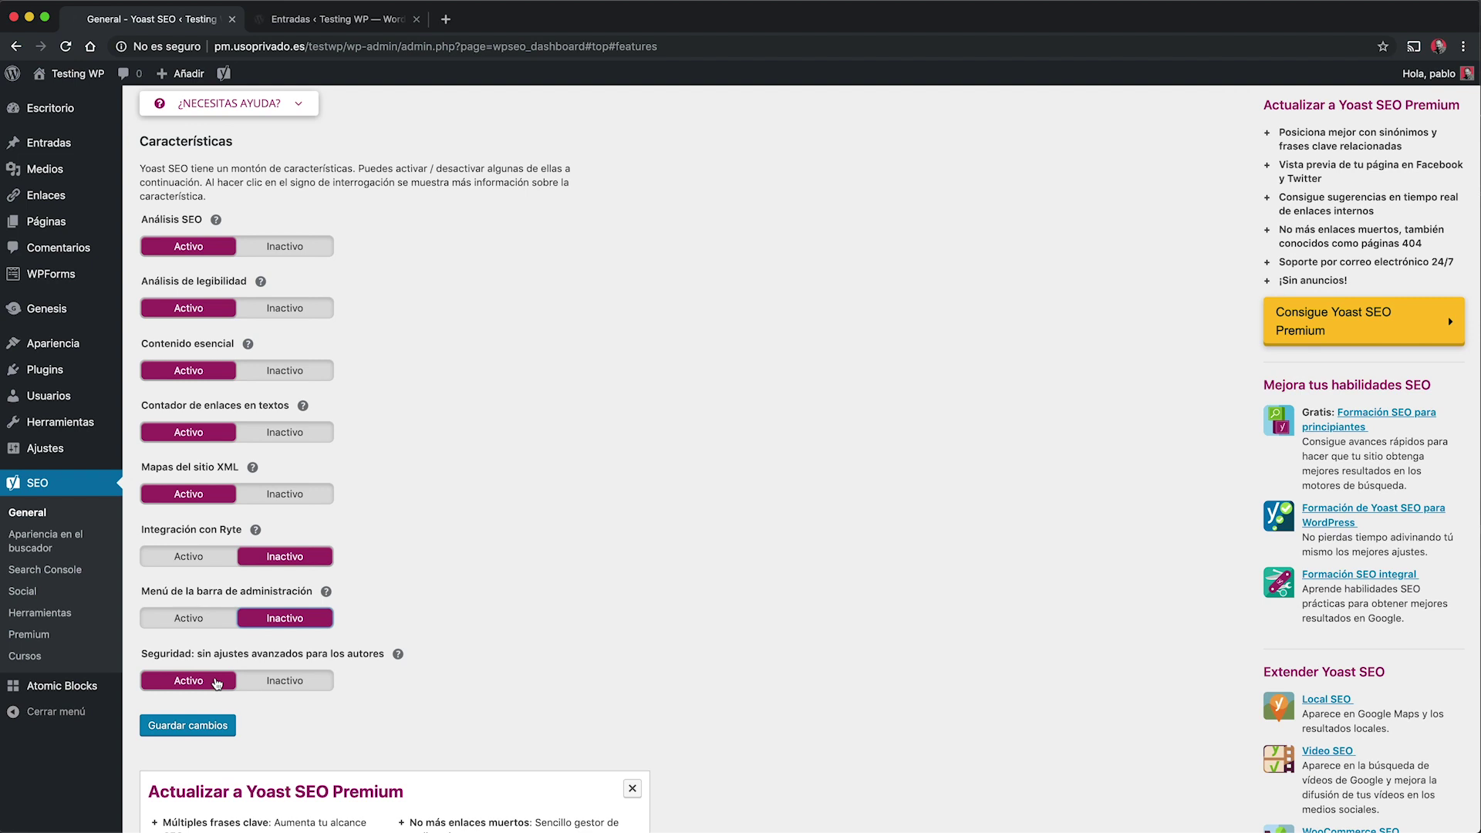
pyautogui.click(287, 682)
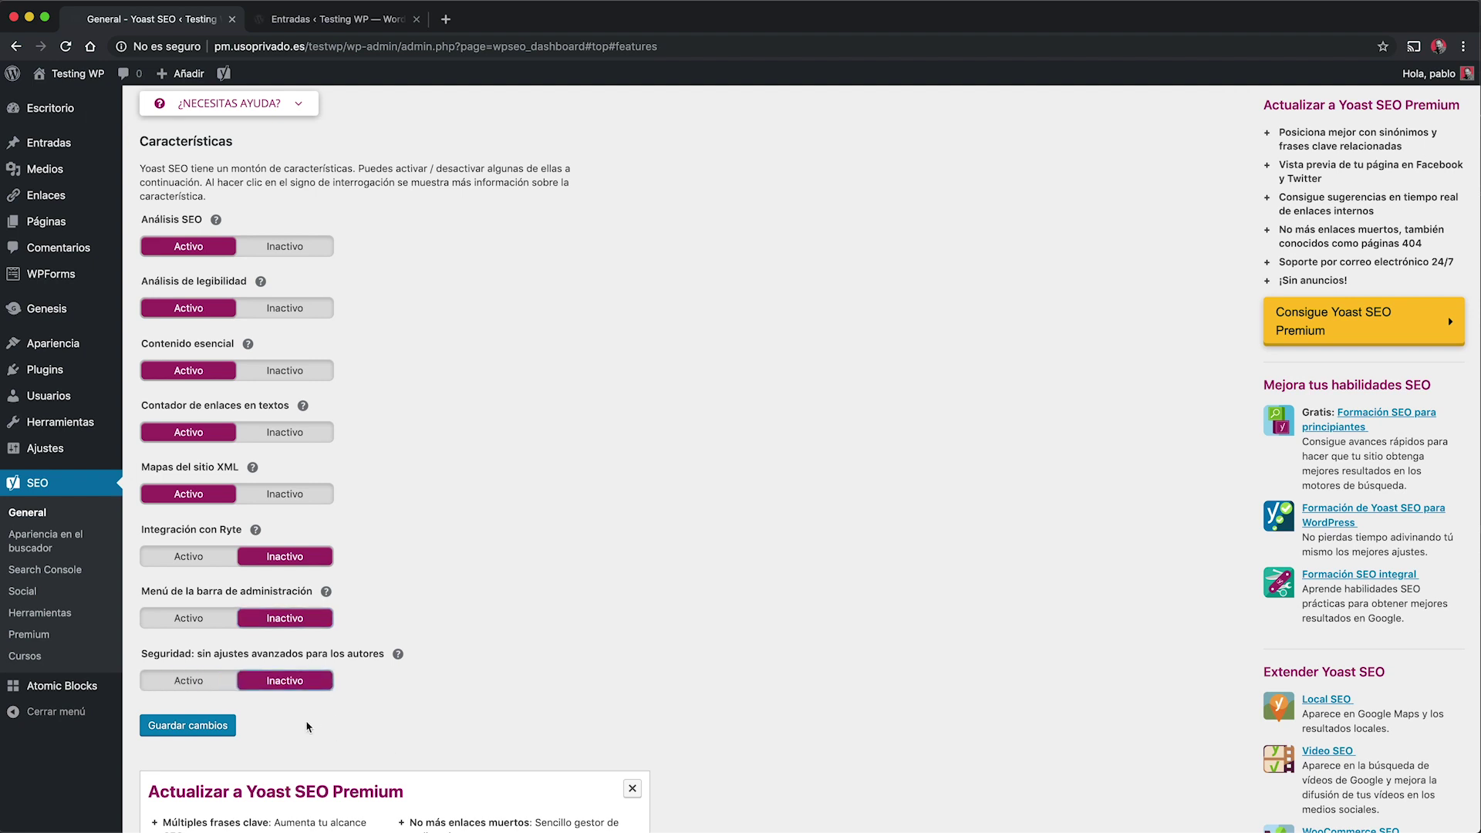
pyautogui.click(192, 685)
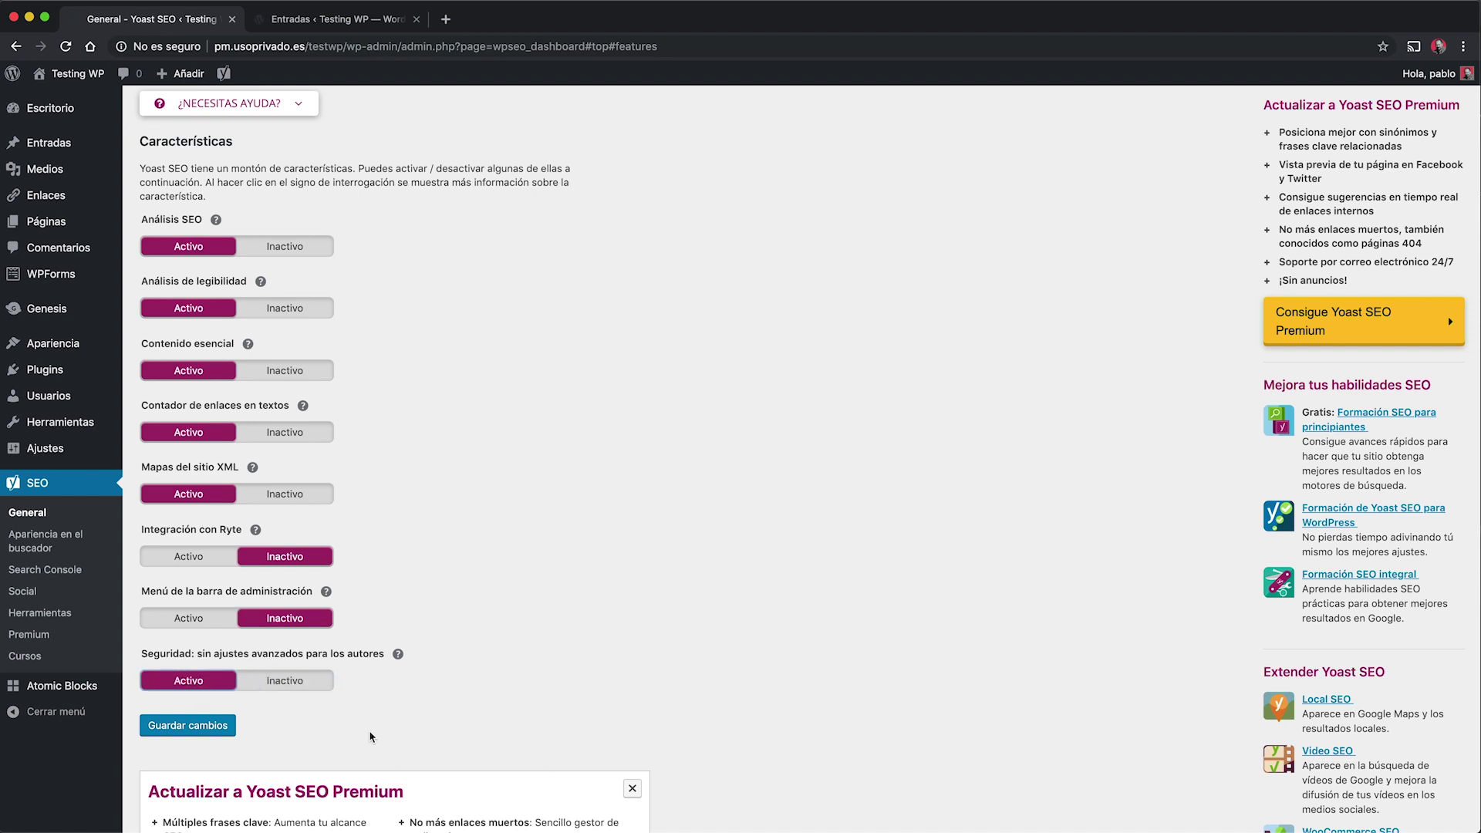
pyautogui.click(185, 729)
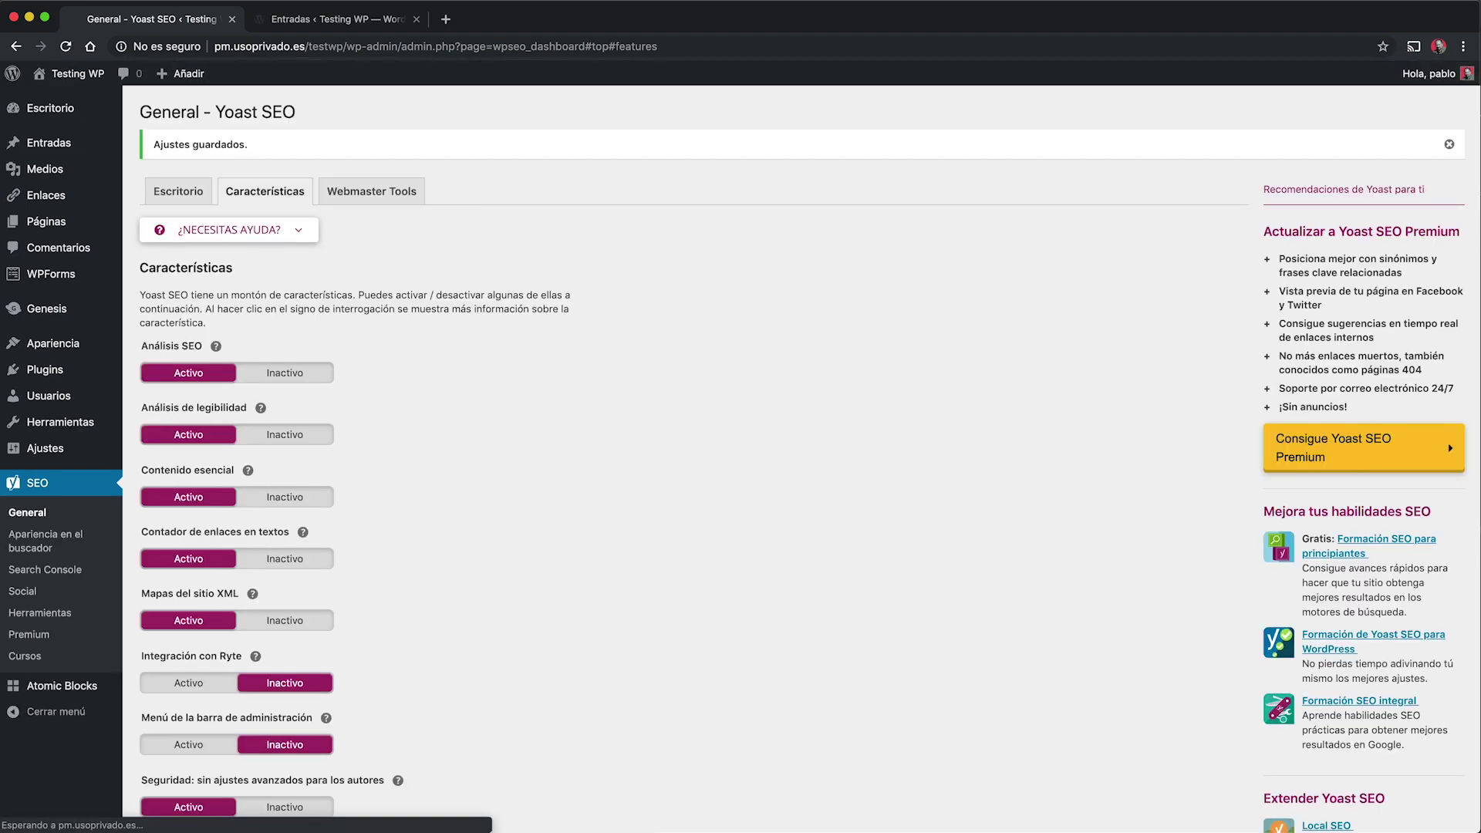
# Examine the "Webmaster Tools" verification code fields for Baidu, Bing, Google and Yandex.
pyautogui.click(370, 185)
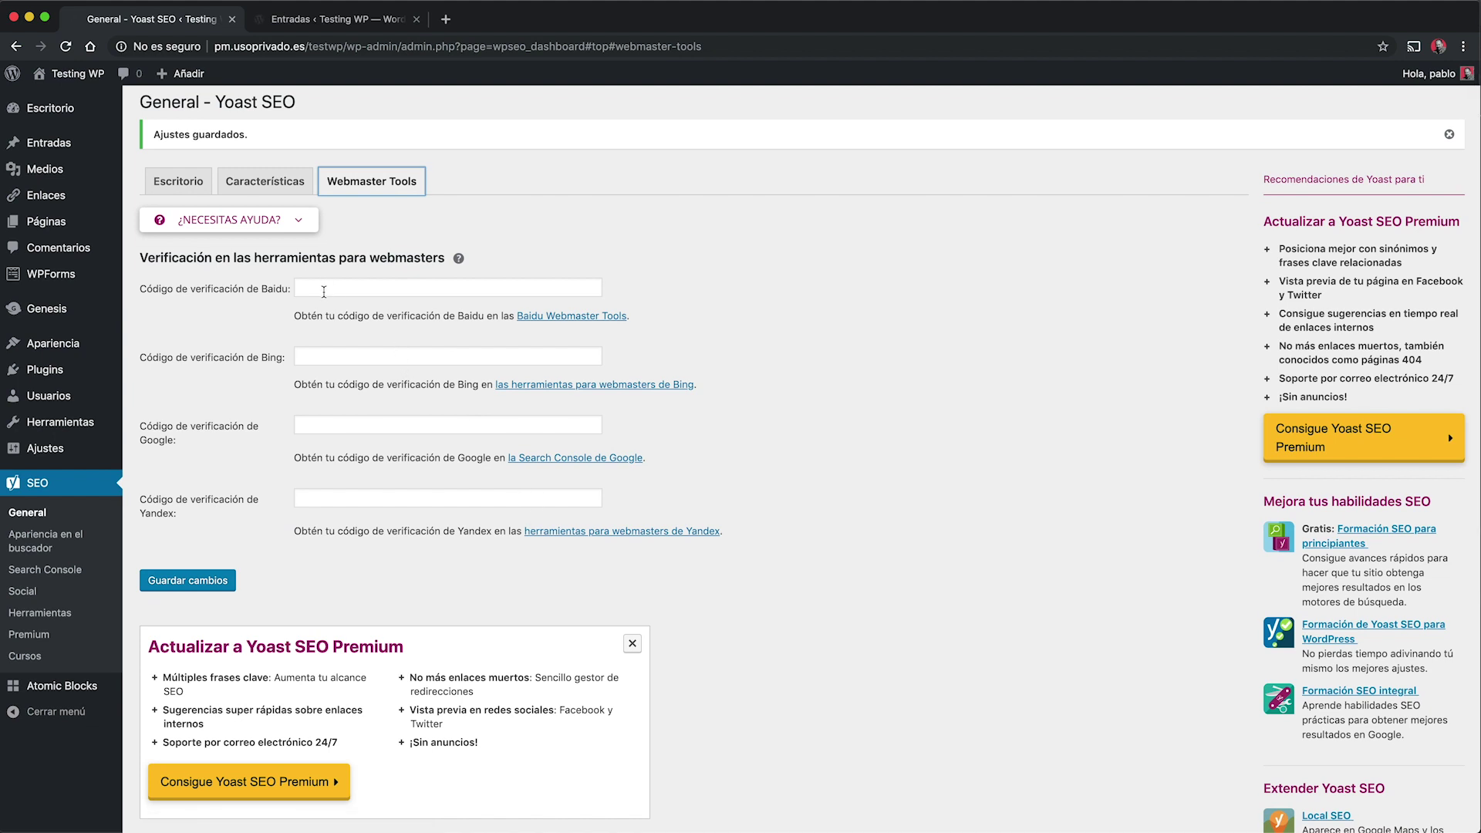
pyautogui.scroll(-1, 324, 290)
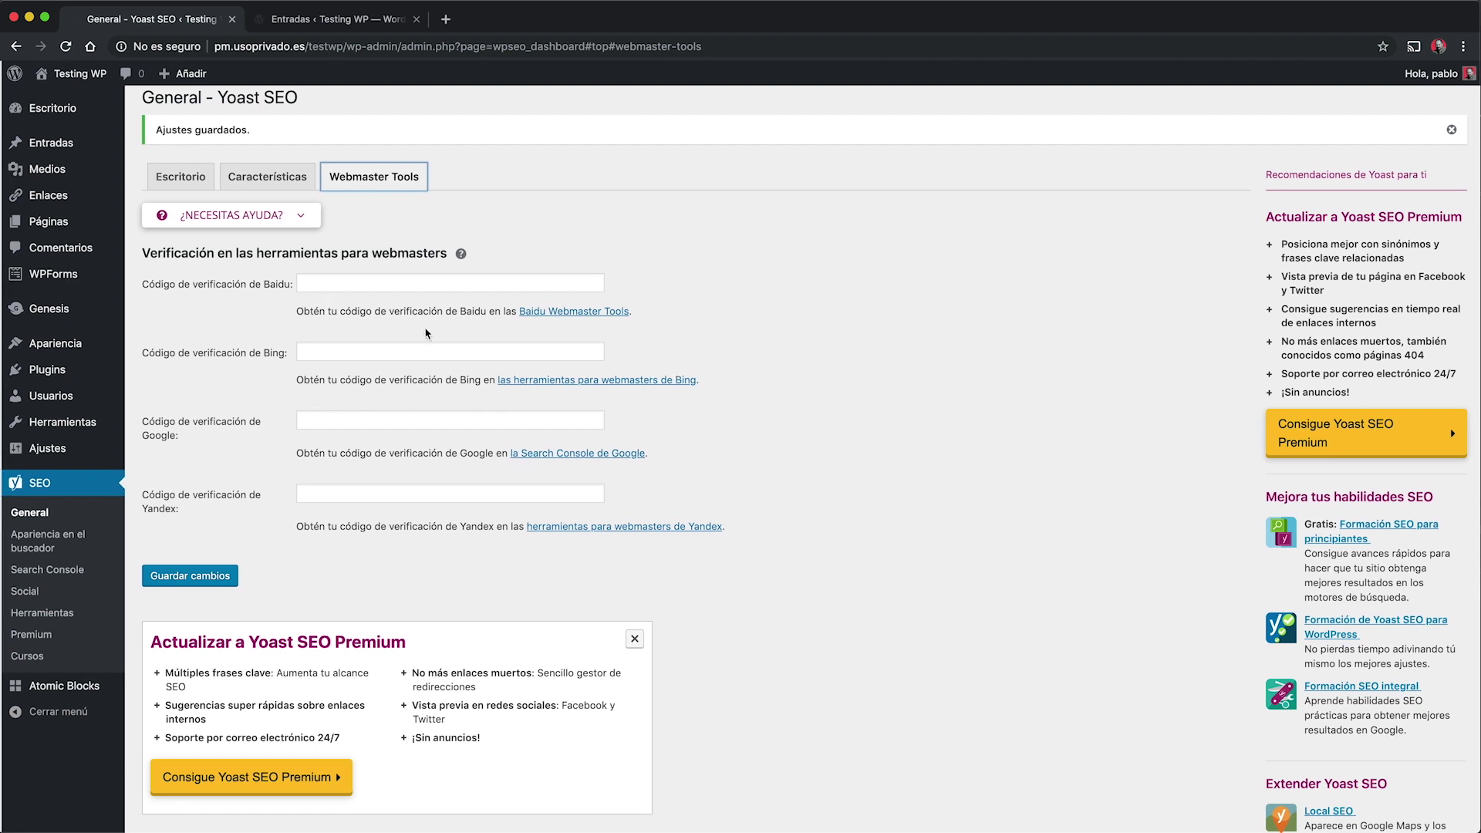
pyautogui.scroll(1, 326, 309)
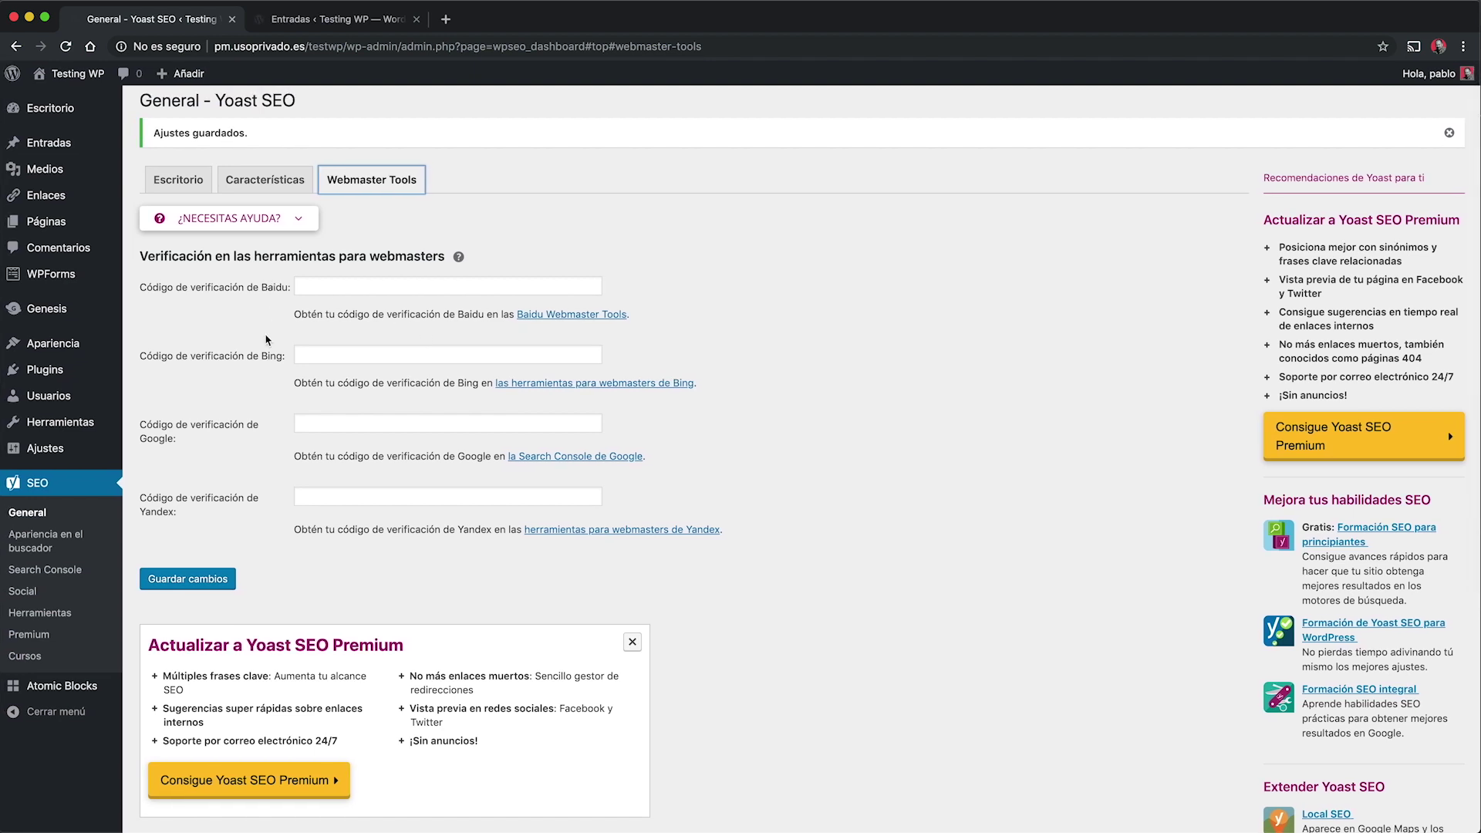
pyautogui.scroll(-1, 272, 372)
pyautogui.scroll(1, 272, 372)
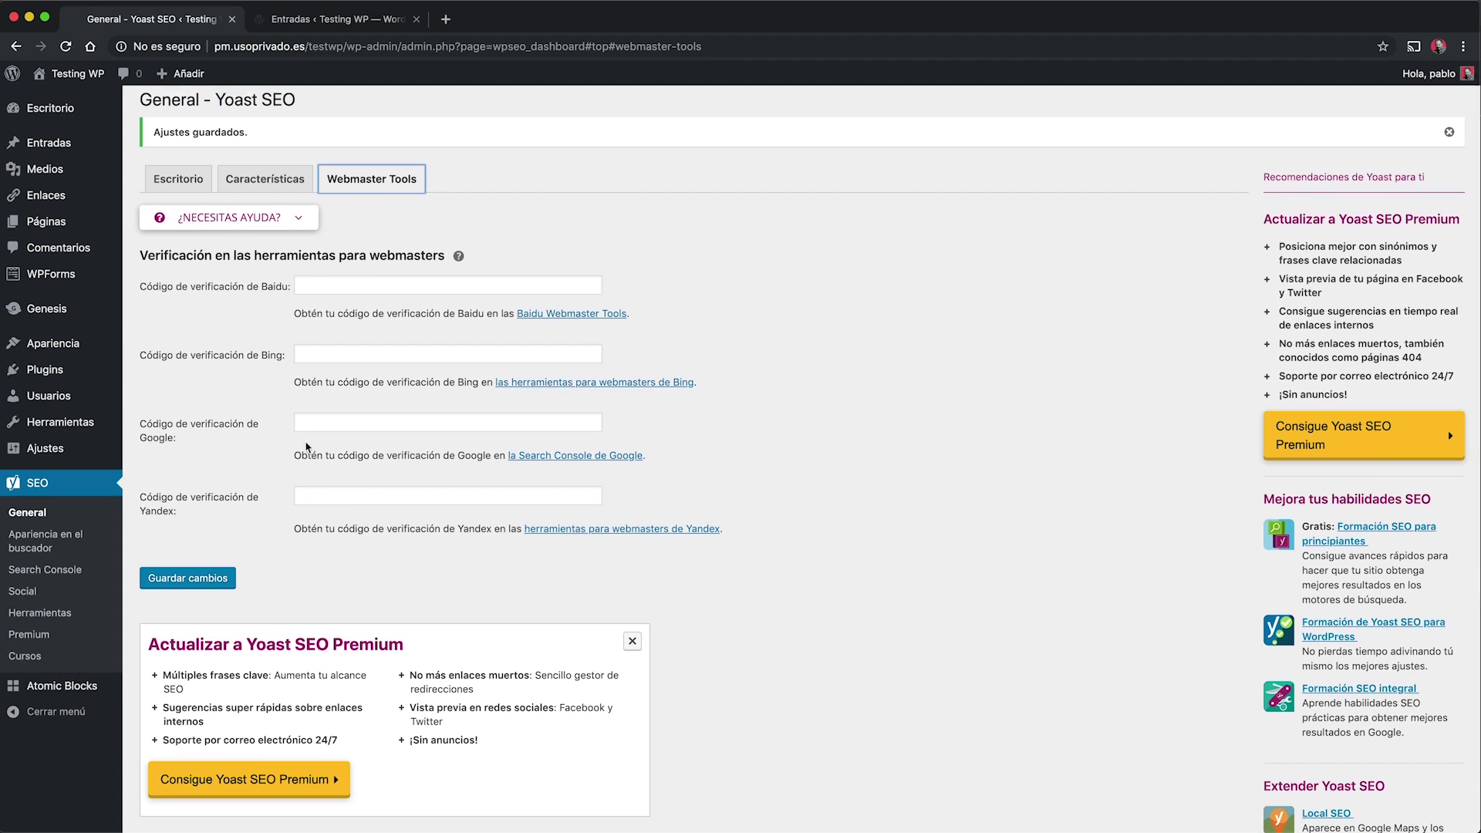
pyautogui.scroll(-2, 308, 442)
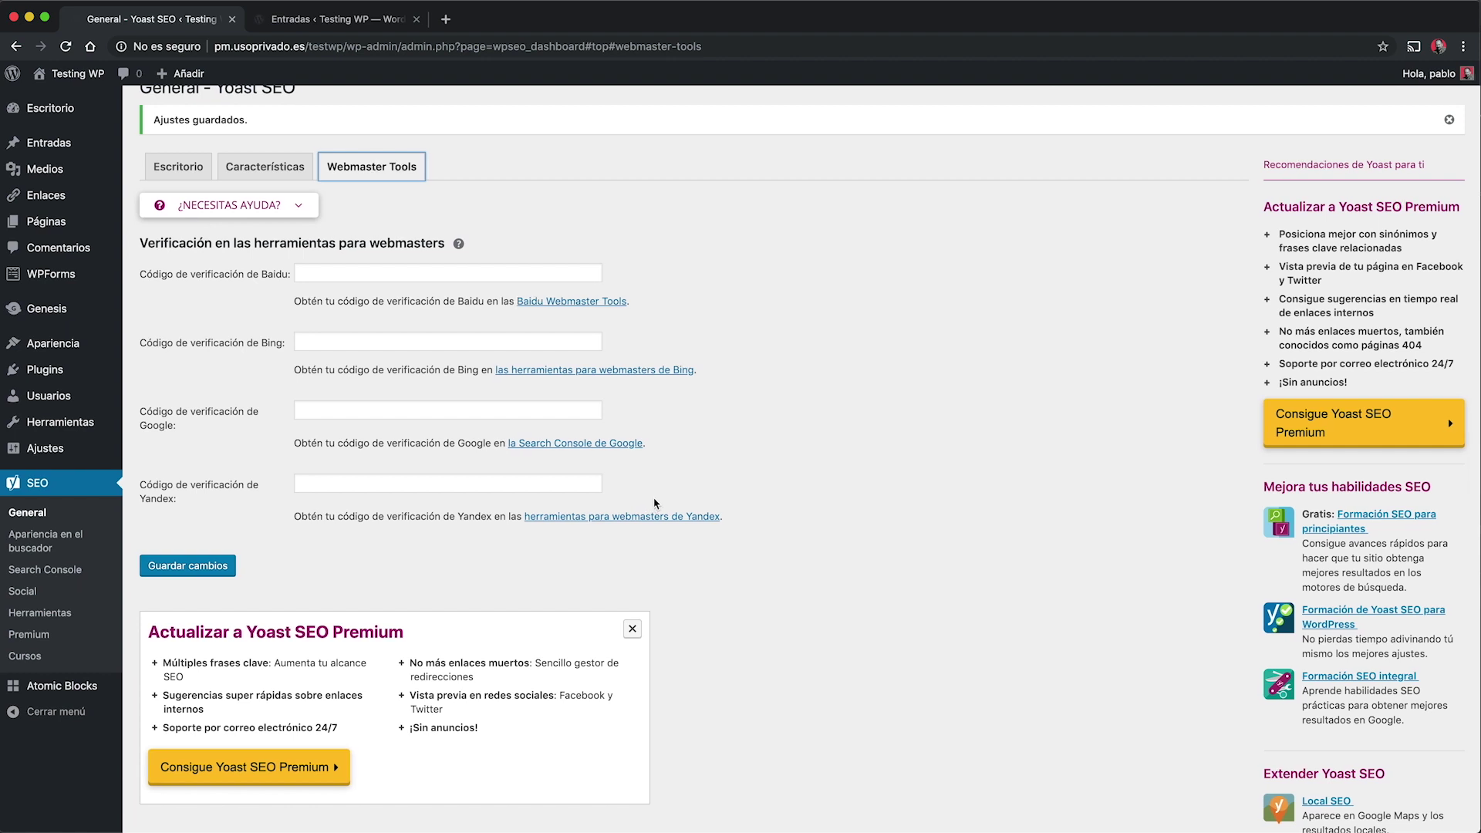
pyautogui.scroll(-1, 654, 503)
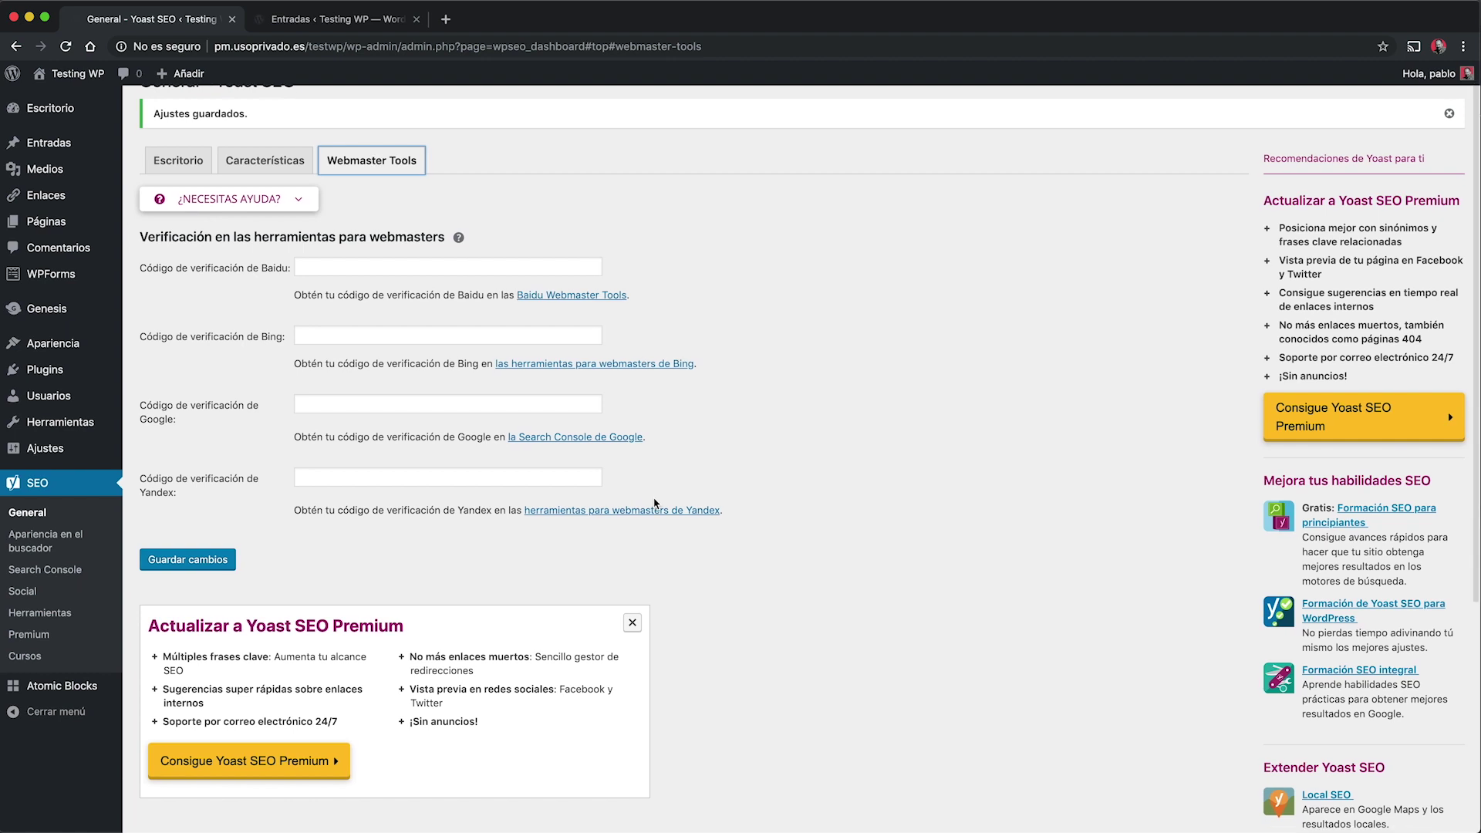
pyautogui.click(474, 479)
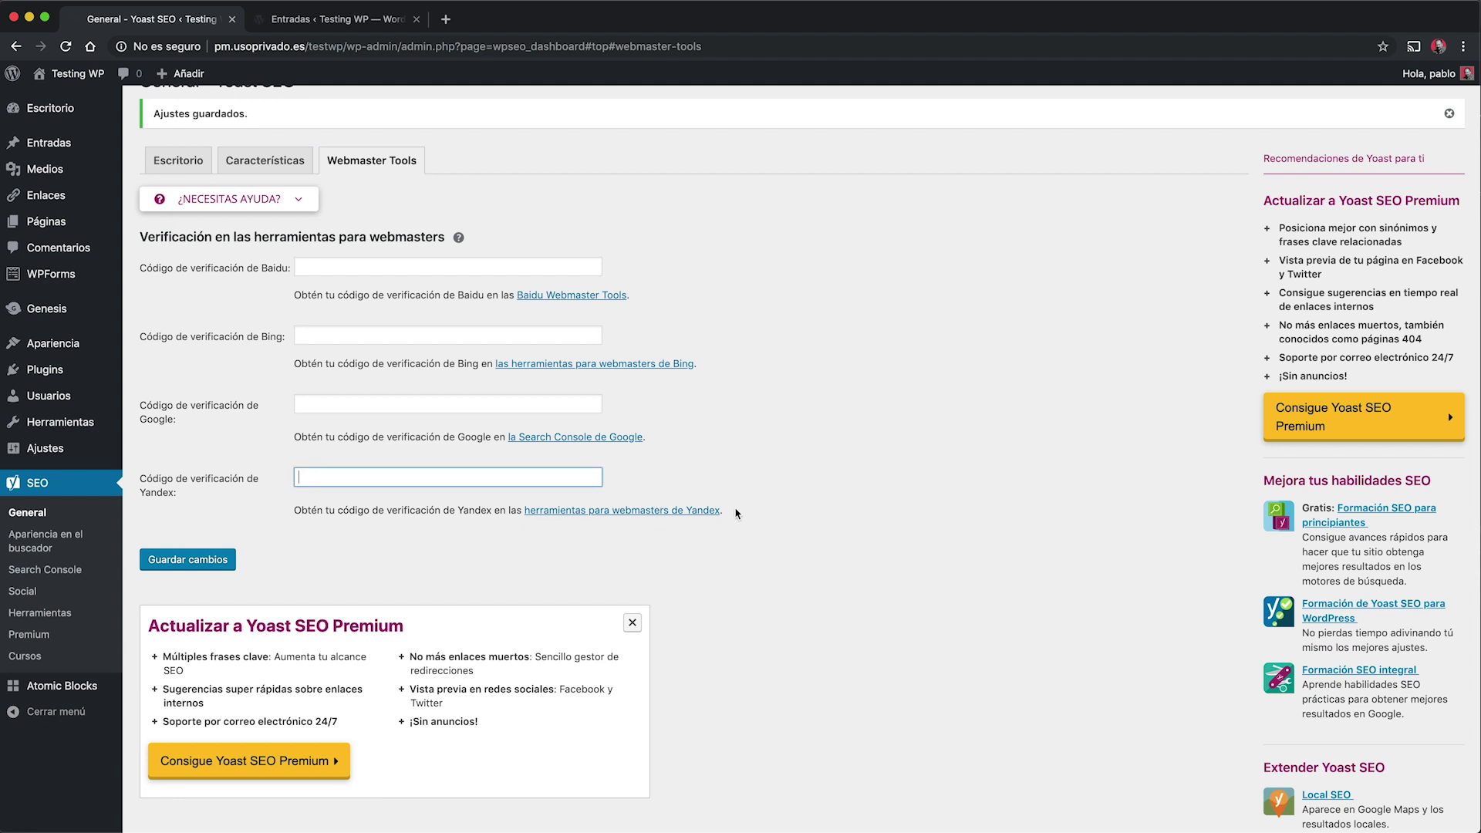
# Open Yoast SEO's "Apariencia en el buscador" settings and review the title separator, homepage and Knowledge Graph options.
pyautogui.click(62, 542)
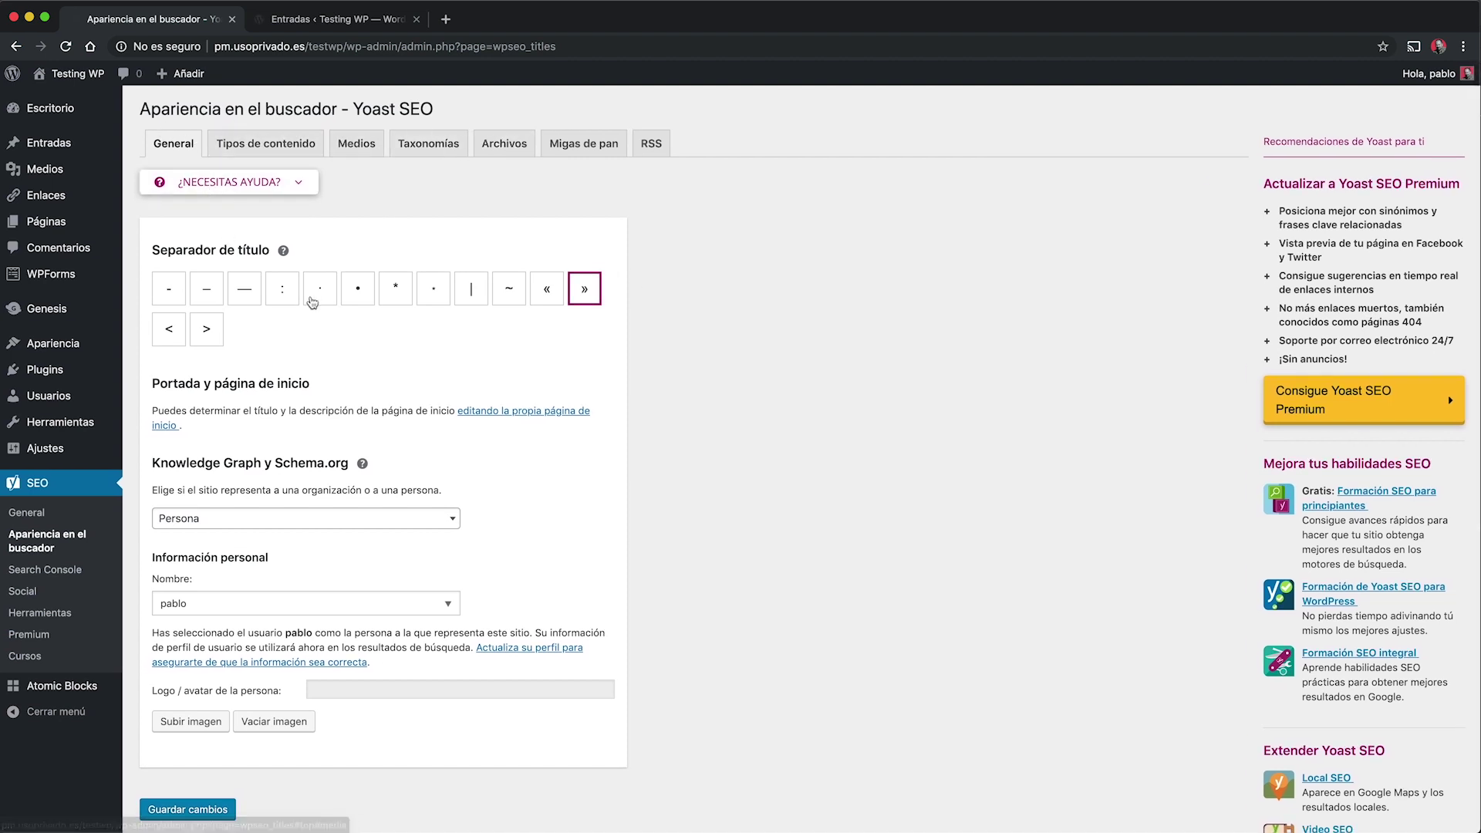
pyautogui.scroll(-1, 307, 302)
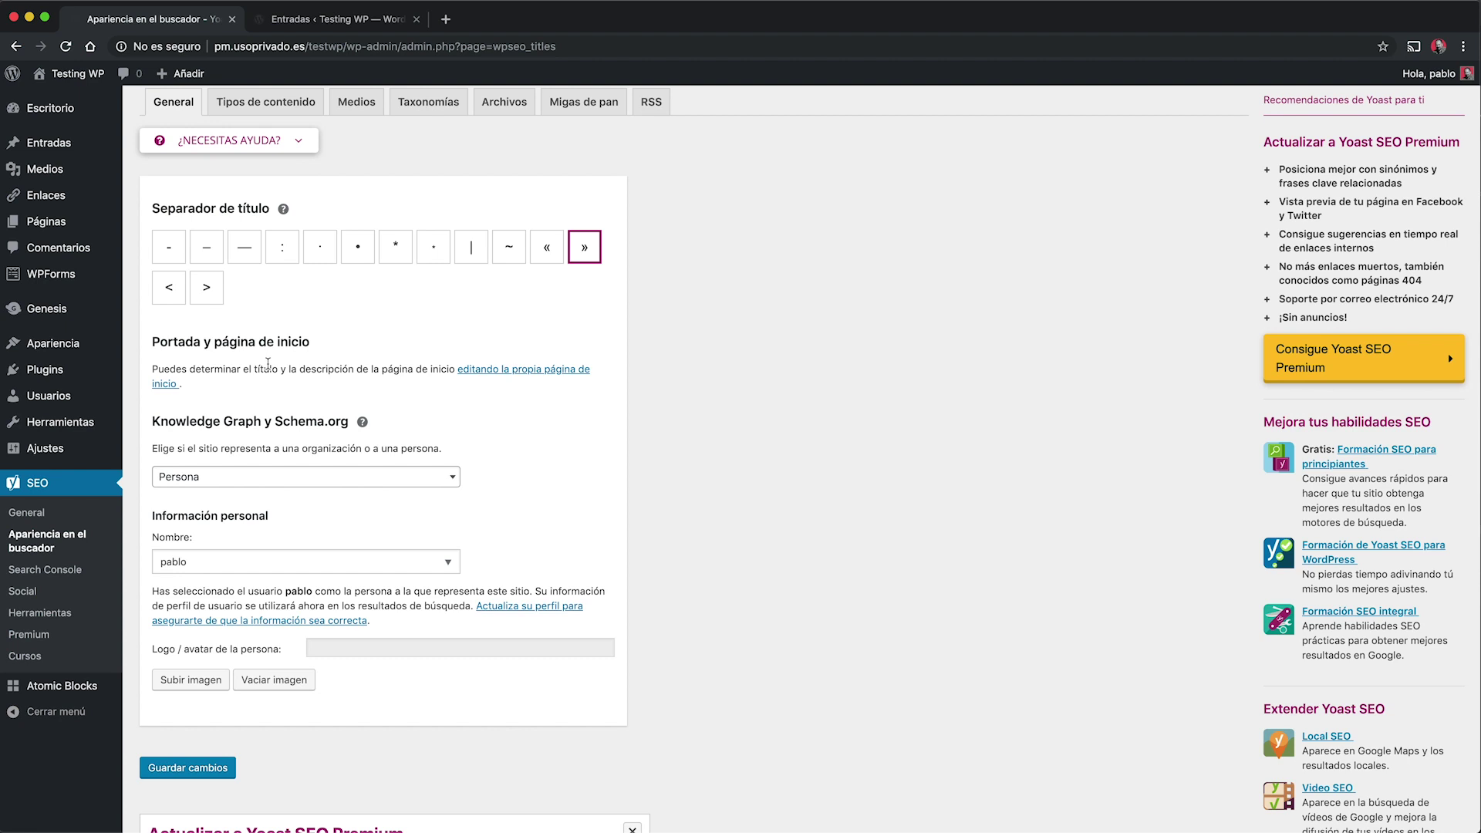
pyautogui.scroll(1, 541, 380)
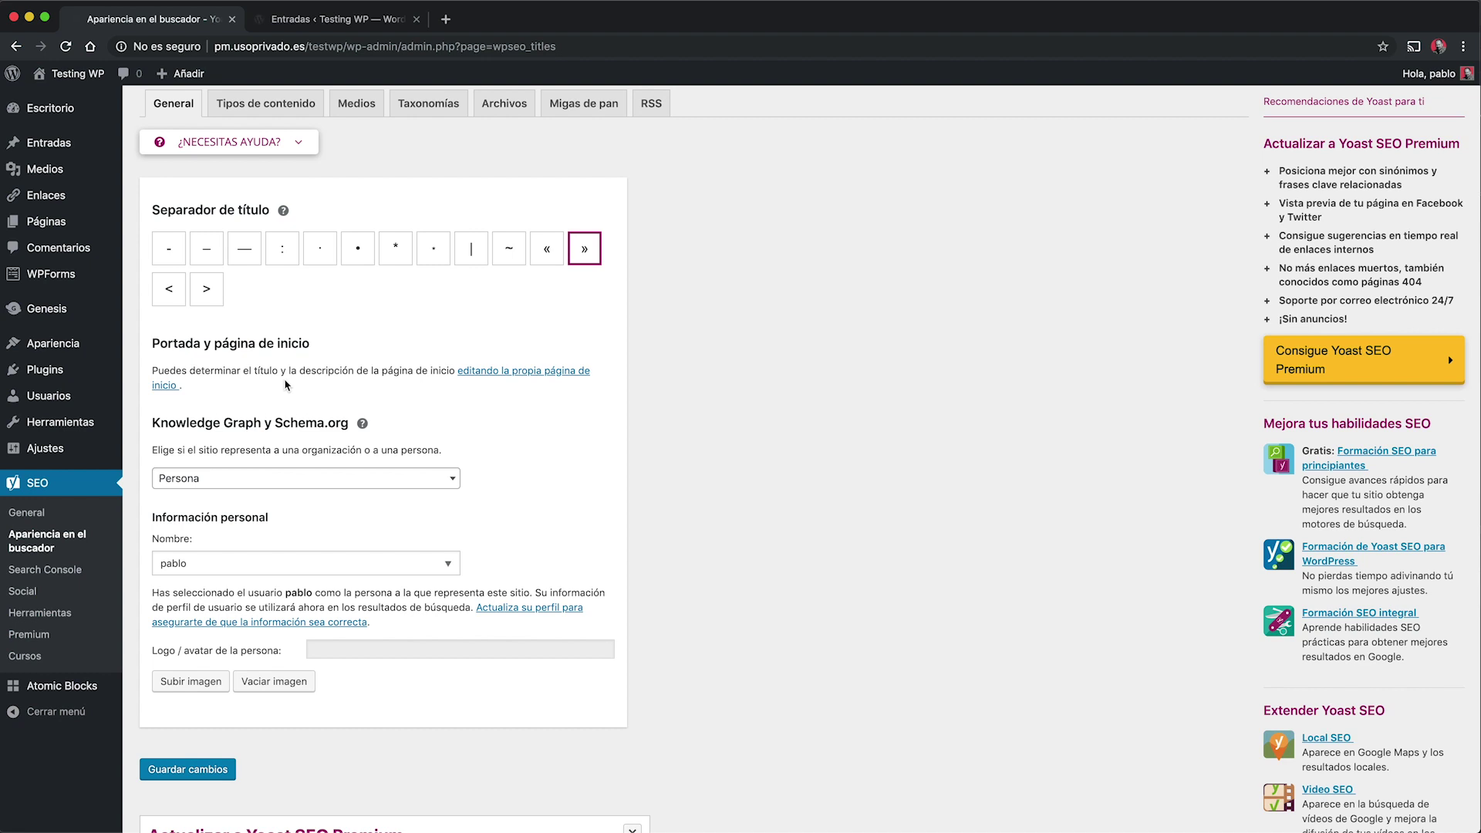
pyautogui.scroll(-1, 308, 370)
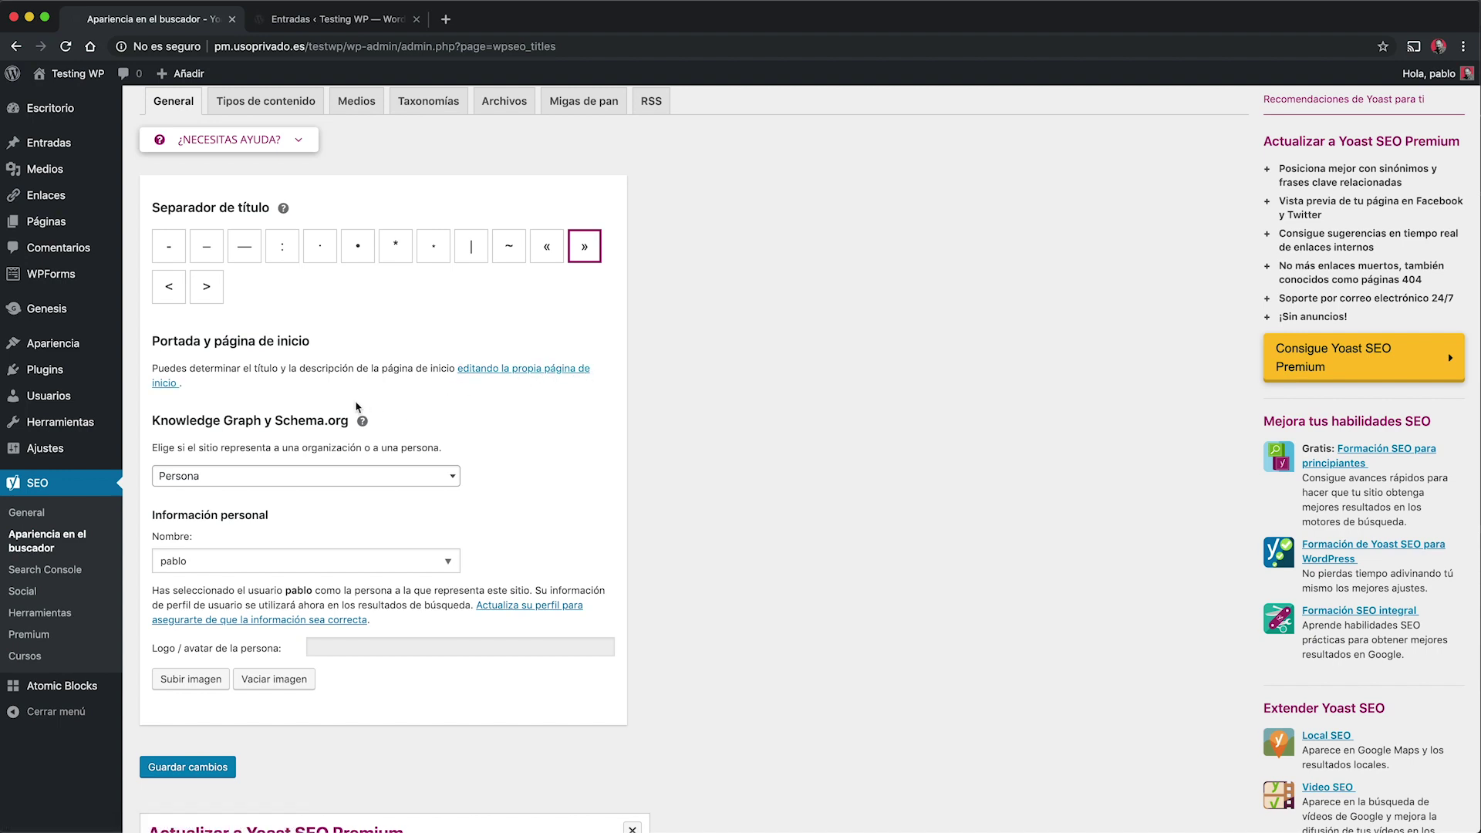
pyautogui.scroll(1, 294, 486)
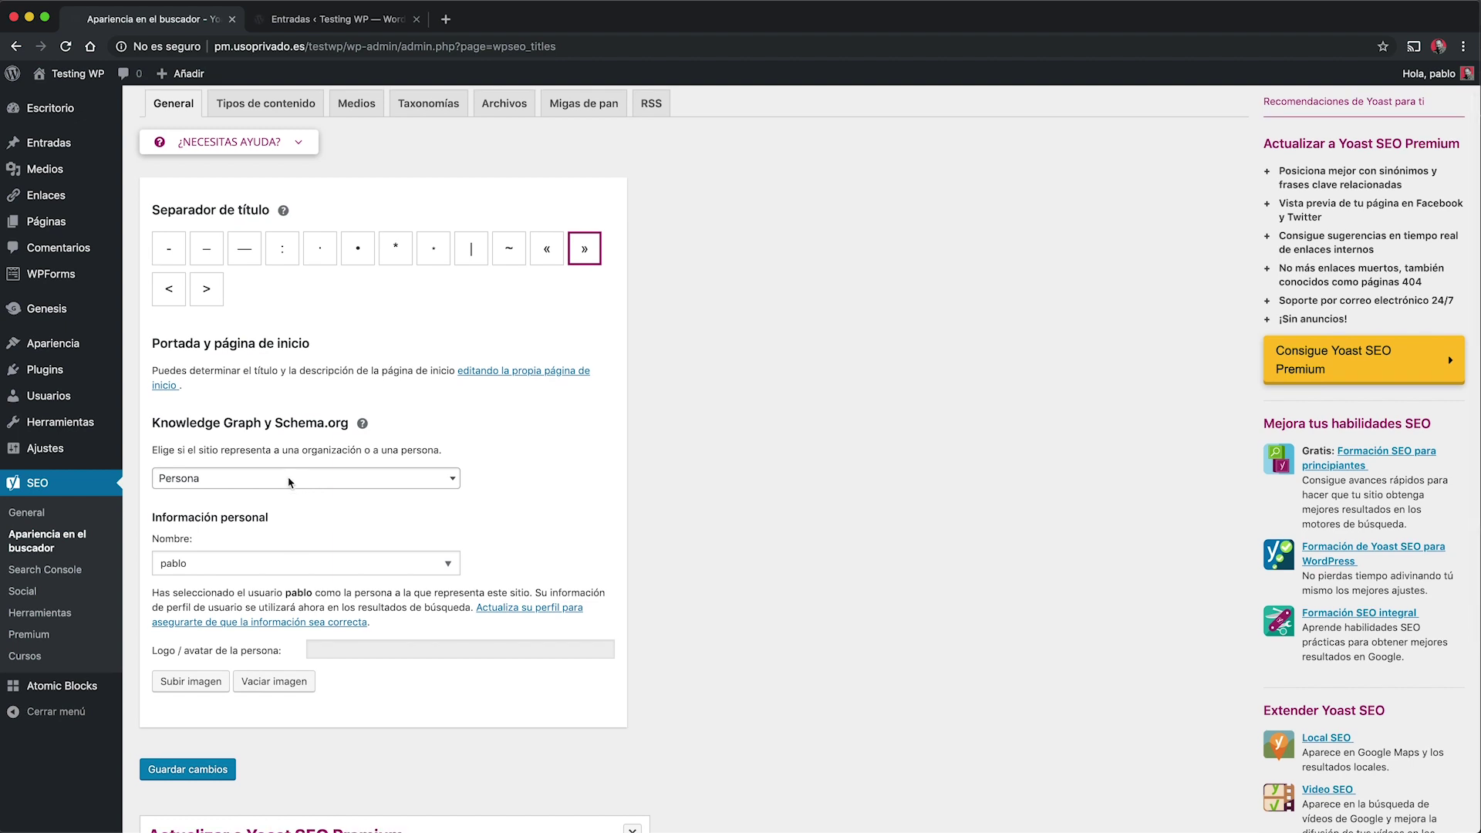
# Switch the Knowledge Graph entity to Organización to view its fields, and set it back to Persona.
pyautogui.click(292, 478)
pyautogui.click(281, 462)
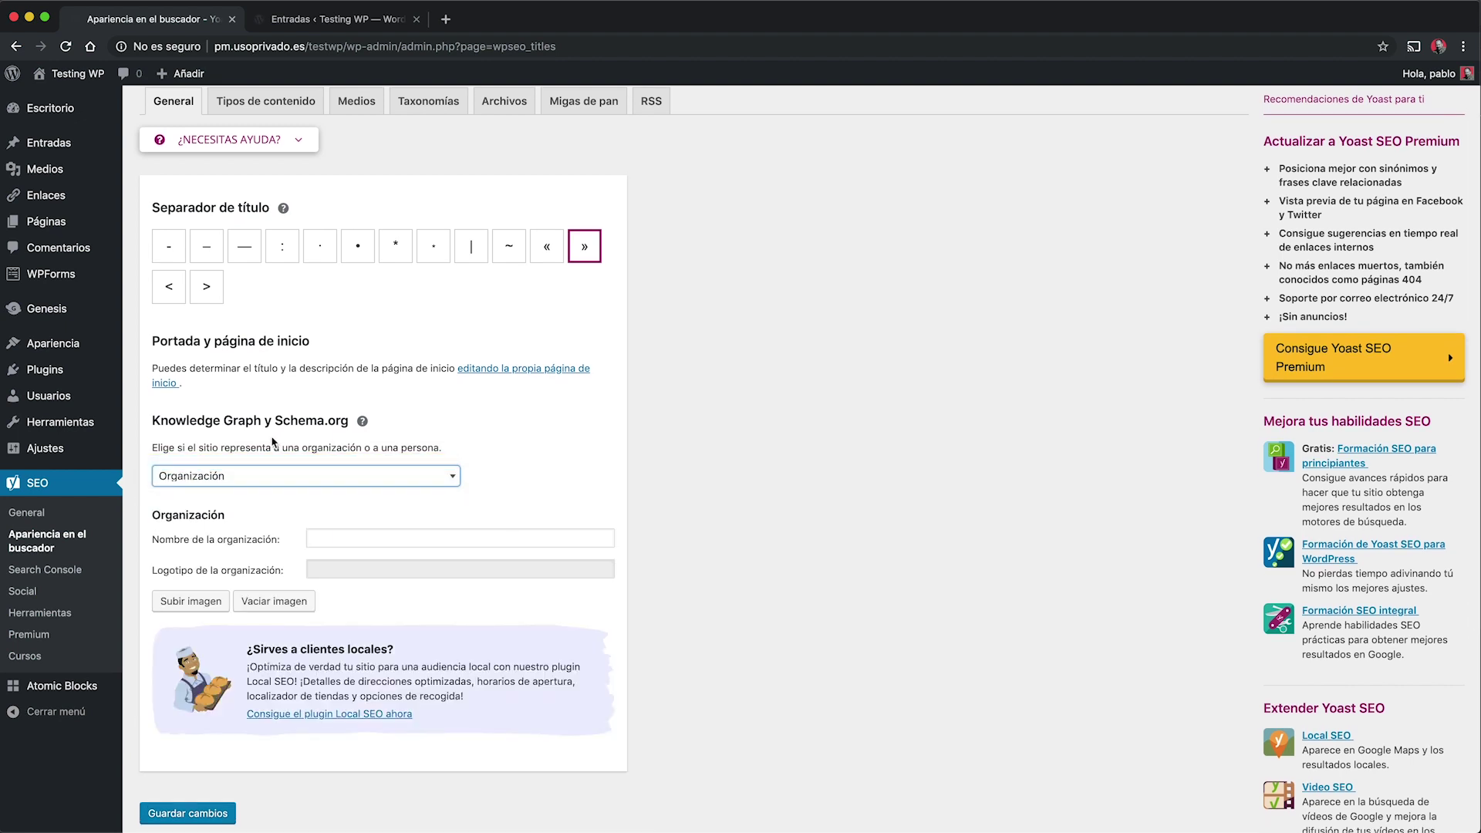
pyautogui.click(270, 480)
pyautogui.click(262, 497)
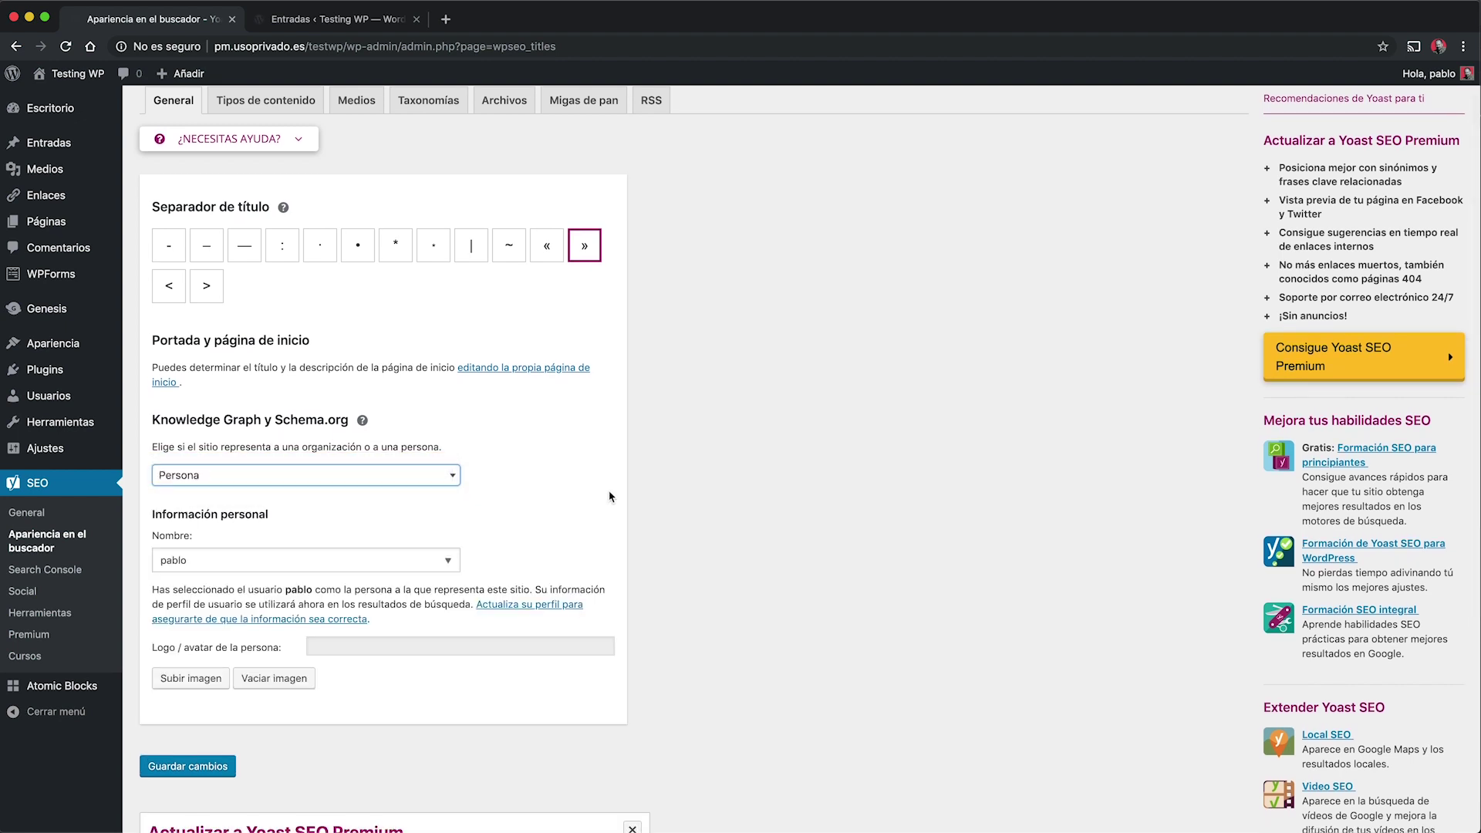
# Save the general search appearance settings and open the "Tipos de contenido" settings.
pyautogui.scroll(1, 701, 397)
pyautogui.scroll(-3, 308, 733)
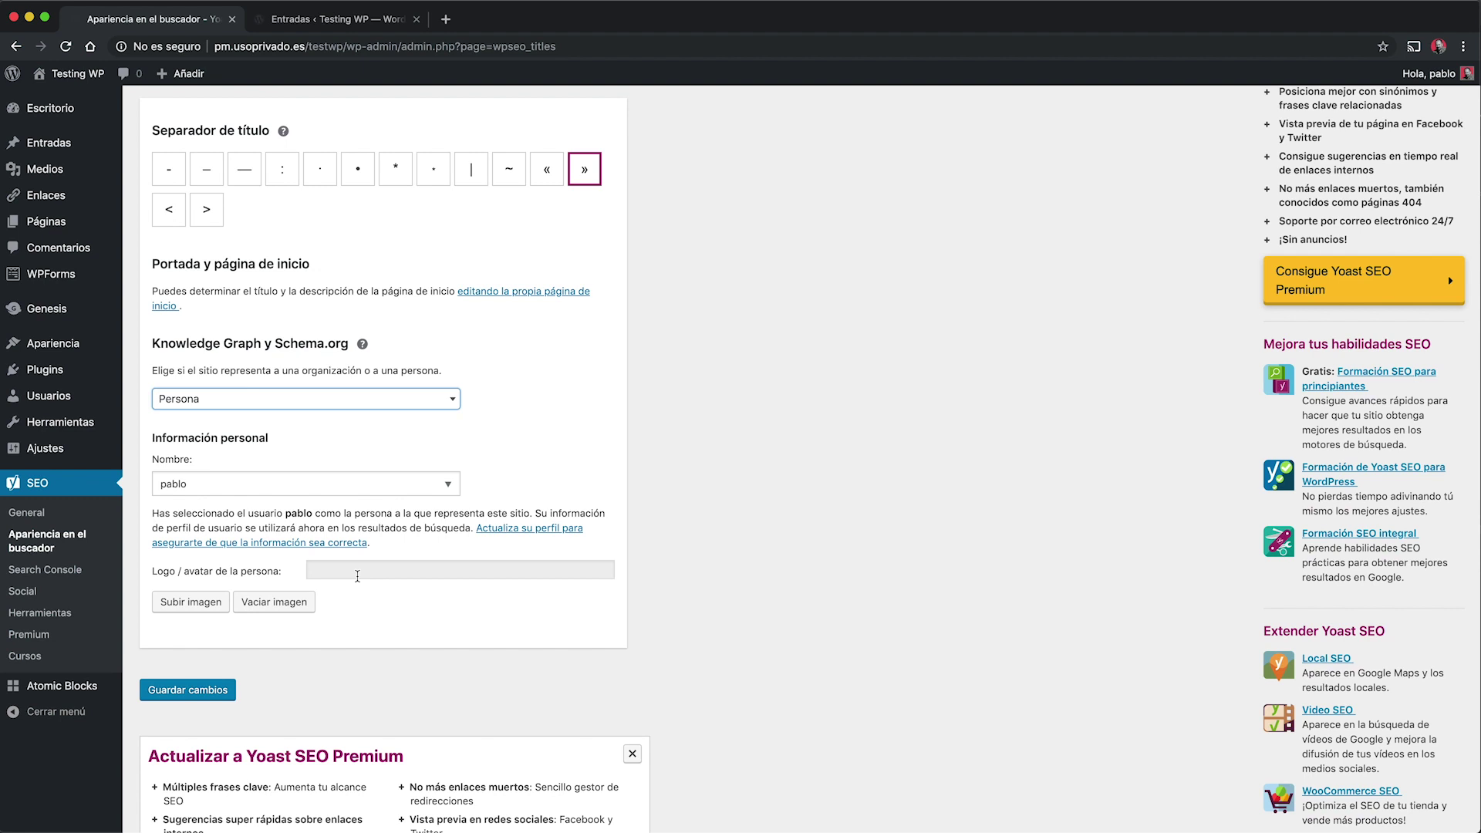
pyautogui.click(198, 689)
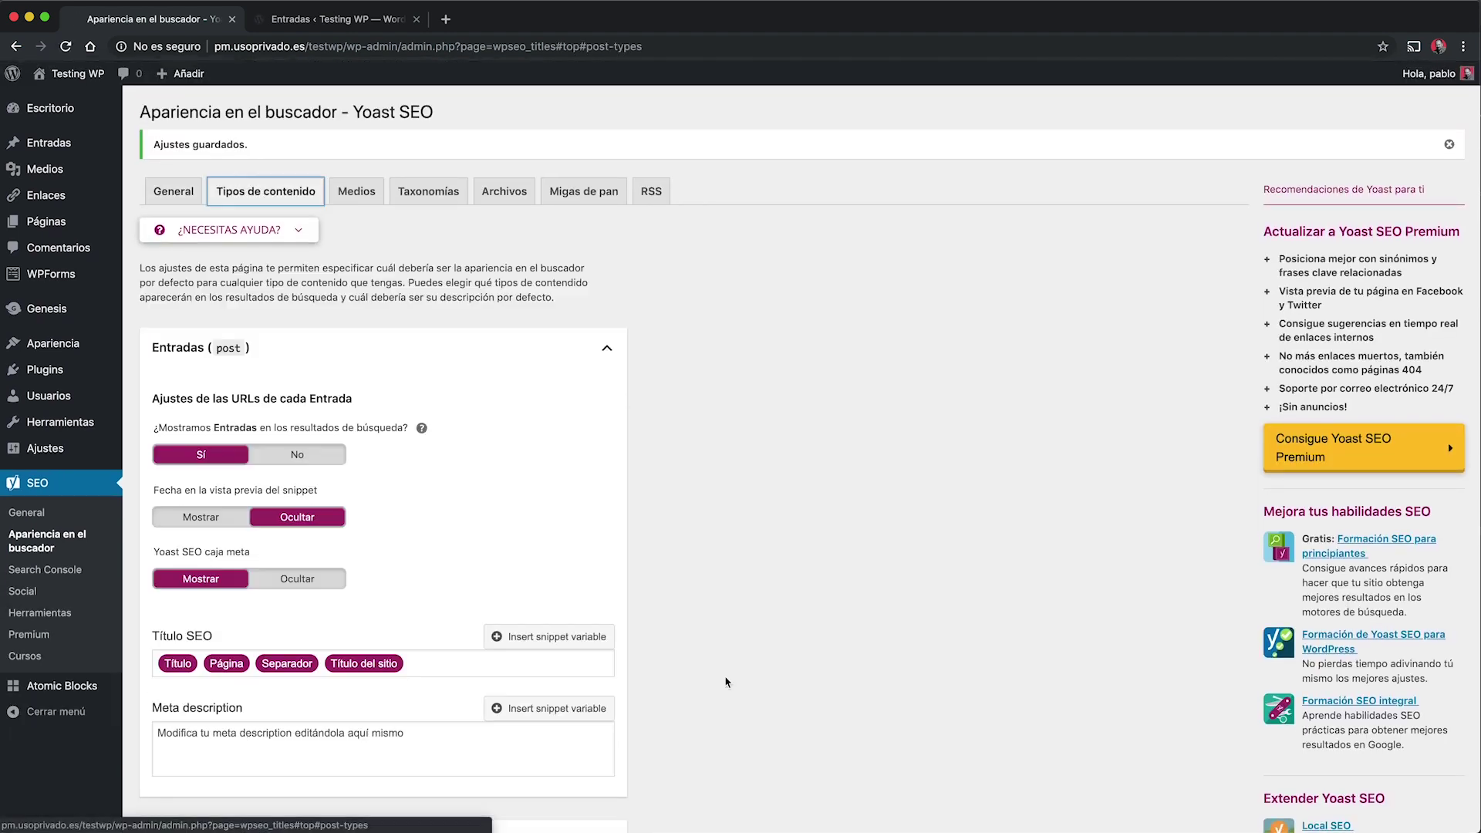
# Expand the Páginas section and review the search appearance options for Entradas and Páginas.
pyautogui.scroll(-3, 725, 527)
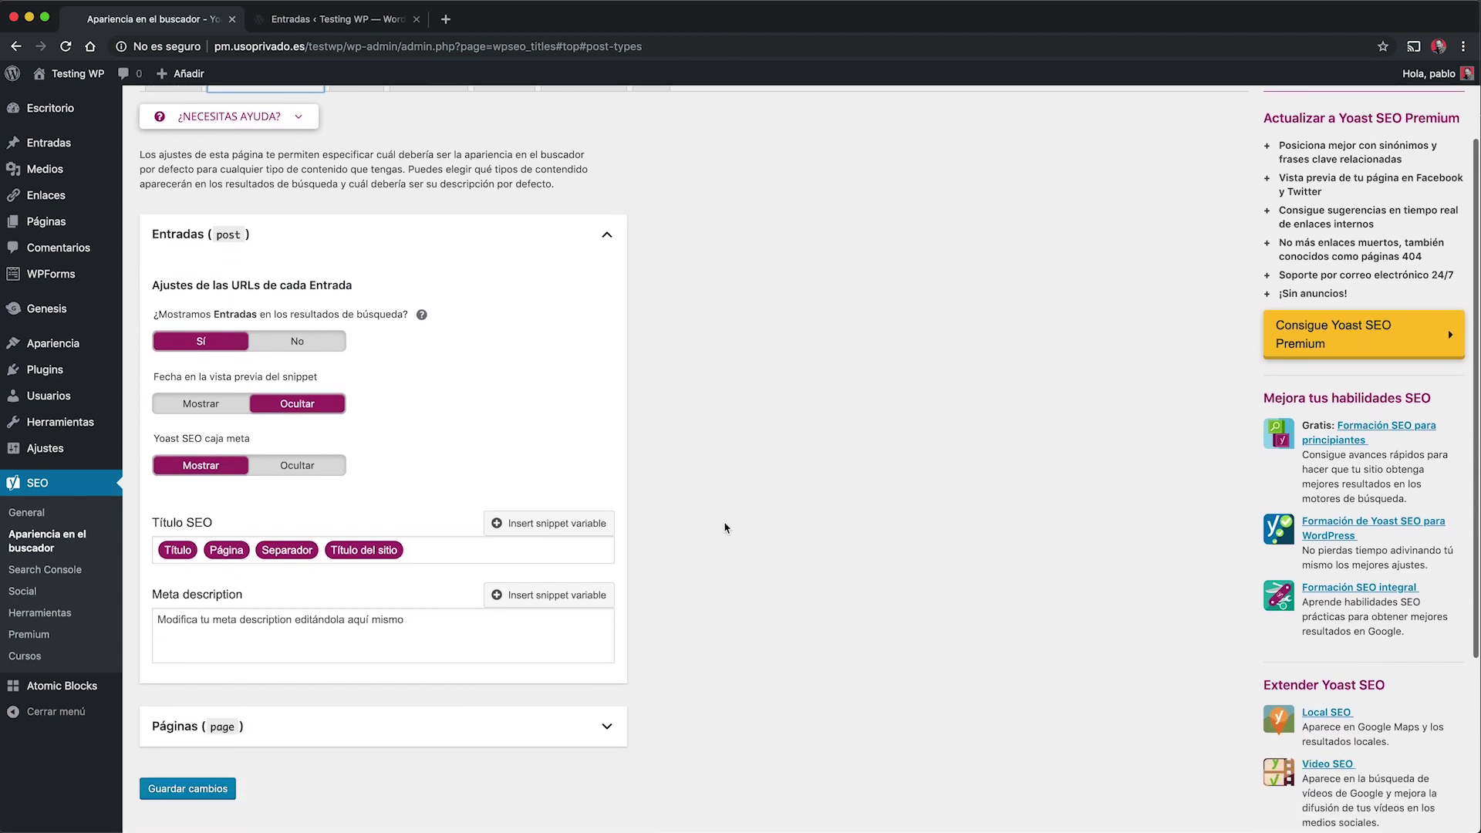
pyautogui.scroll(-1, 725, 528)
pyautogui.click(286, 706)
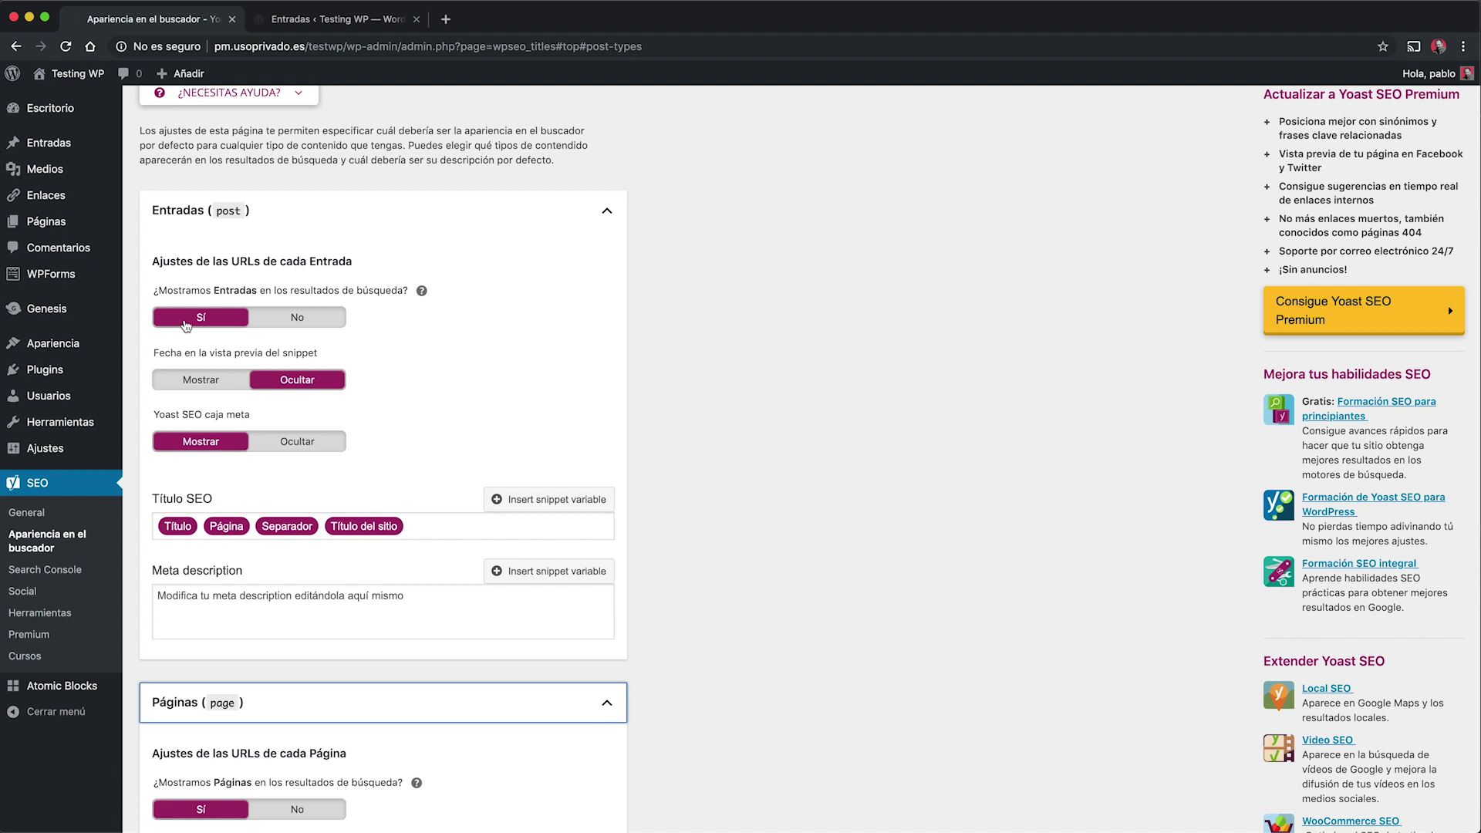
pyautogui.scroll(-5, 570, 420)
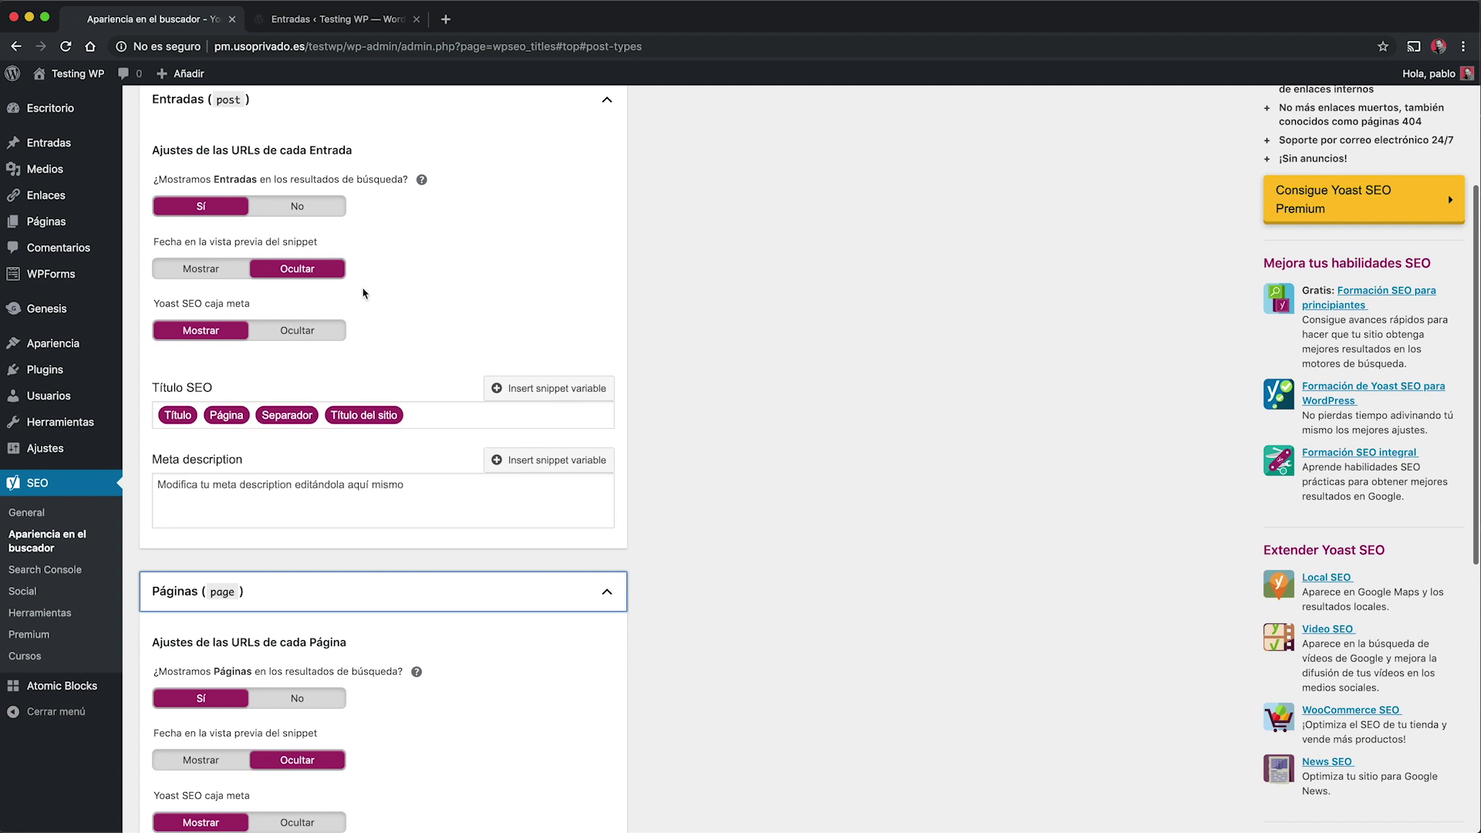
pyautogui.scroll(-1, 366, 294)
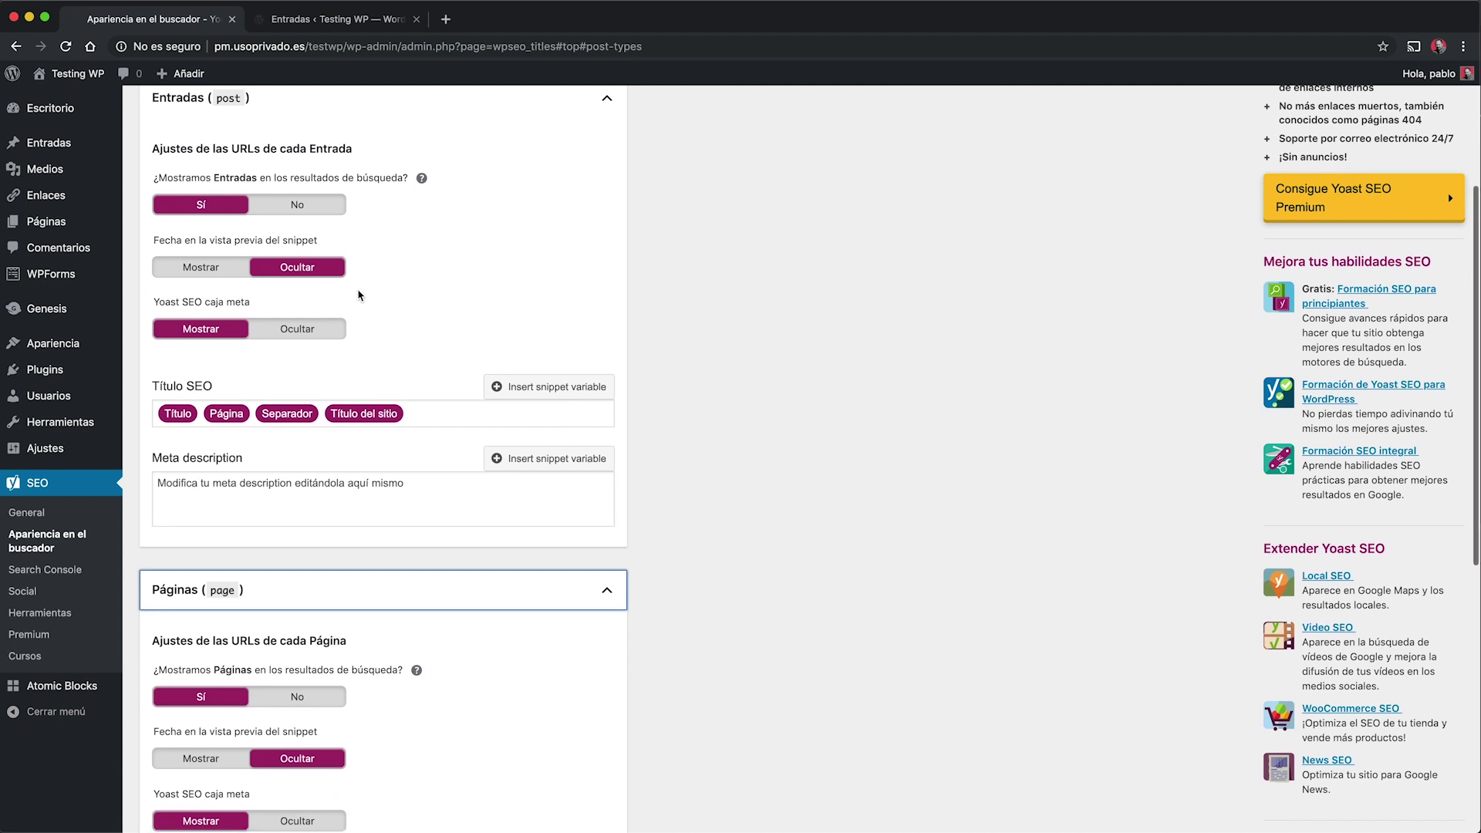
pyautogui.scroll(-1, 202, 271)
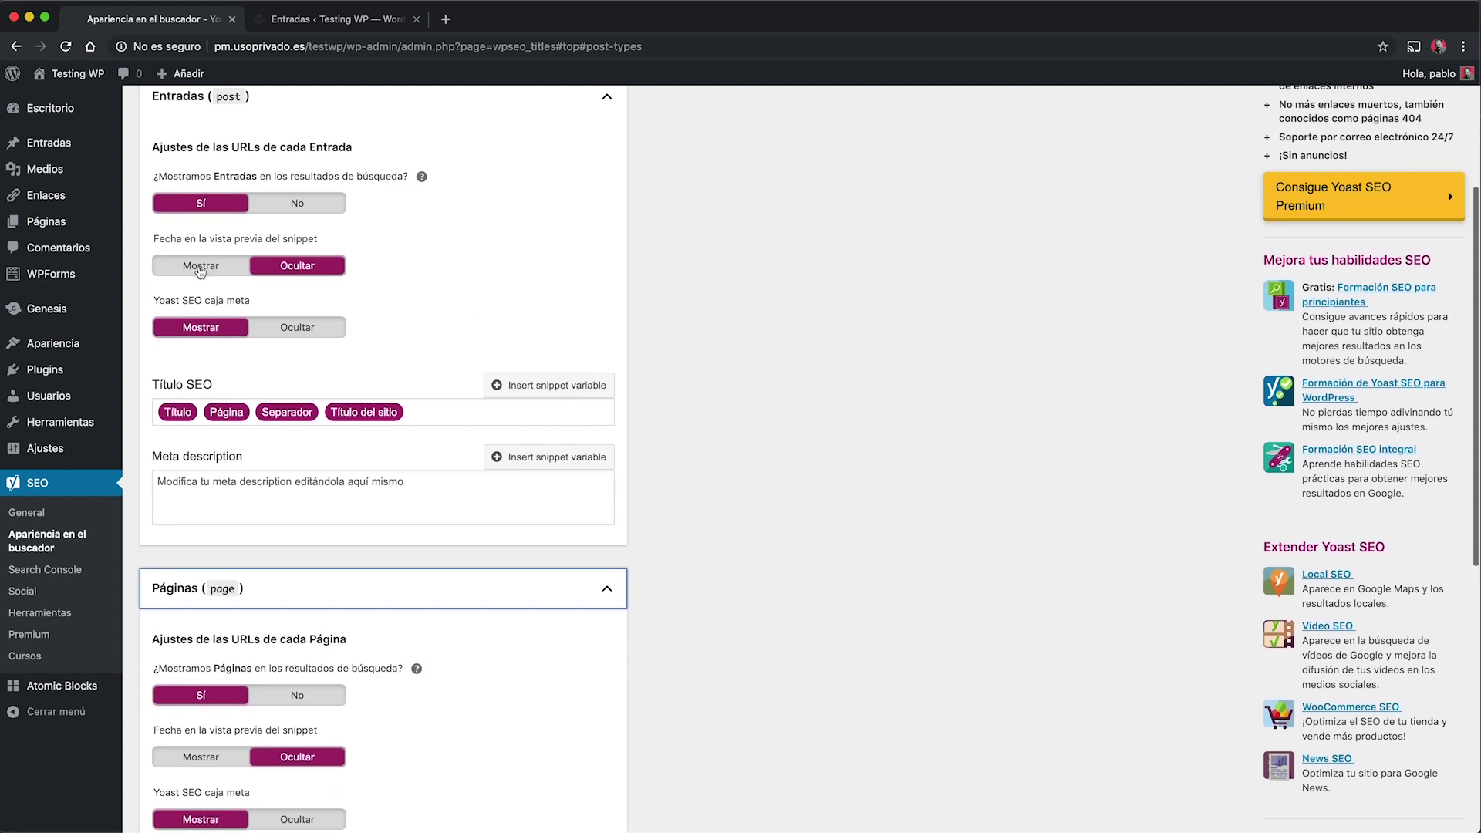
# Set "Fecha en la vista previa del snippet" for Entradas to Mostrar and return it to Ocultar.
pyautogui.click(200, 266)
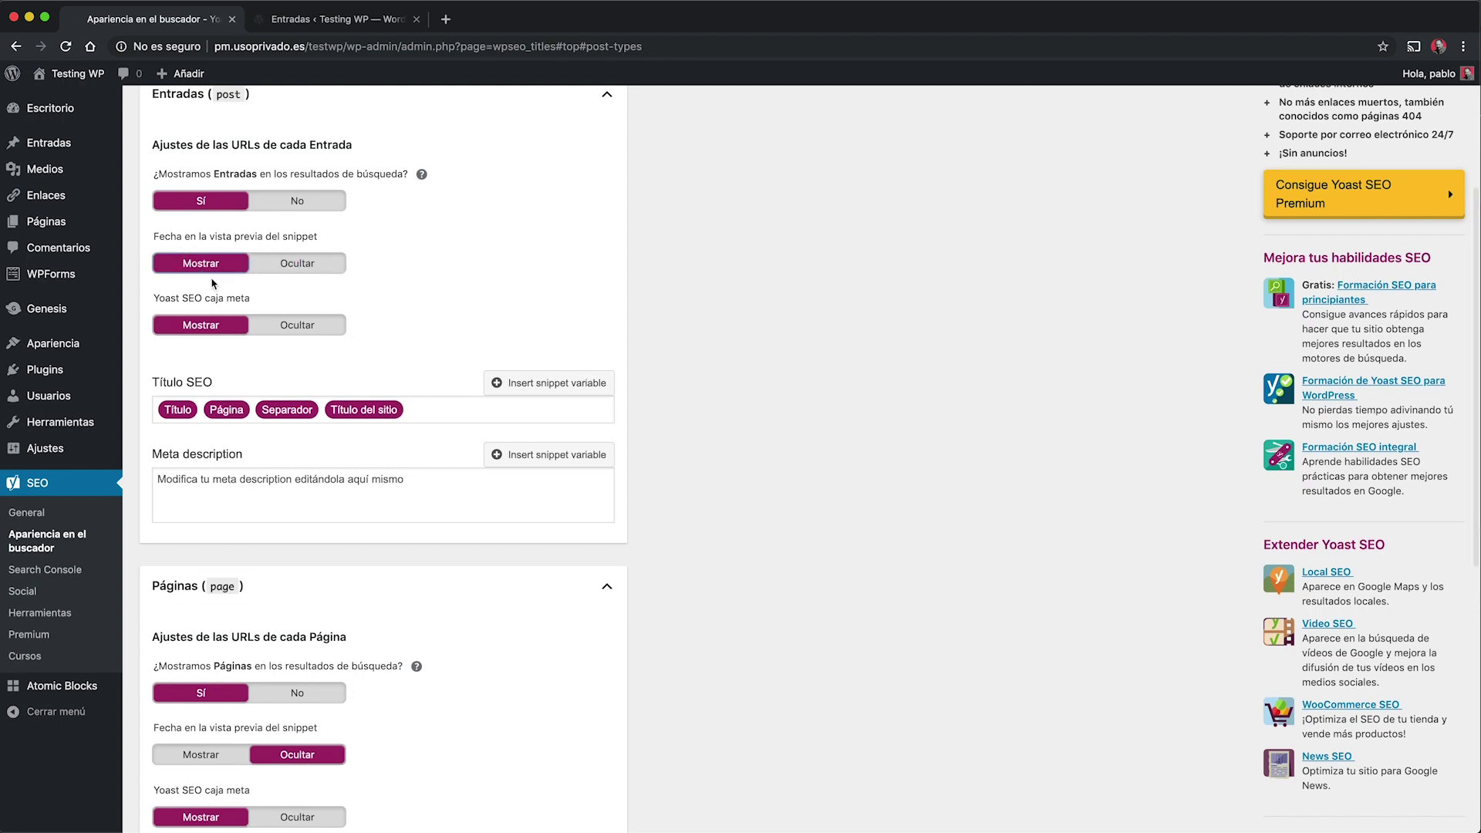
pyautogui.scroll(1, 215, 282)
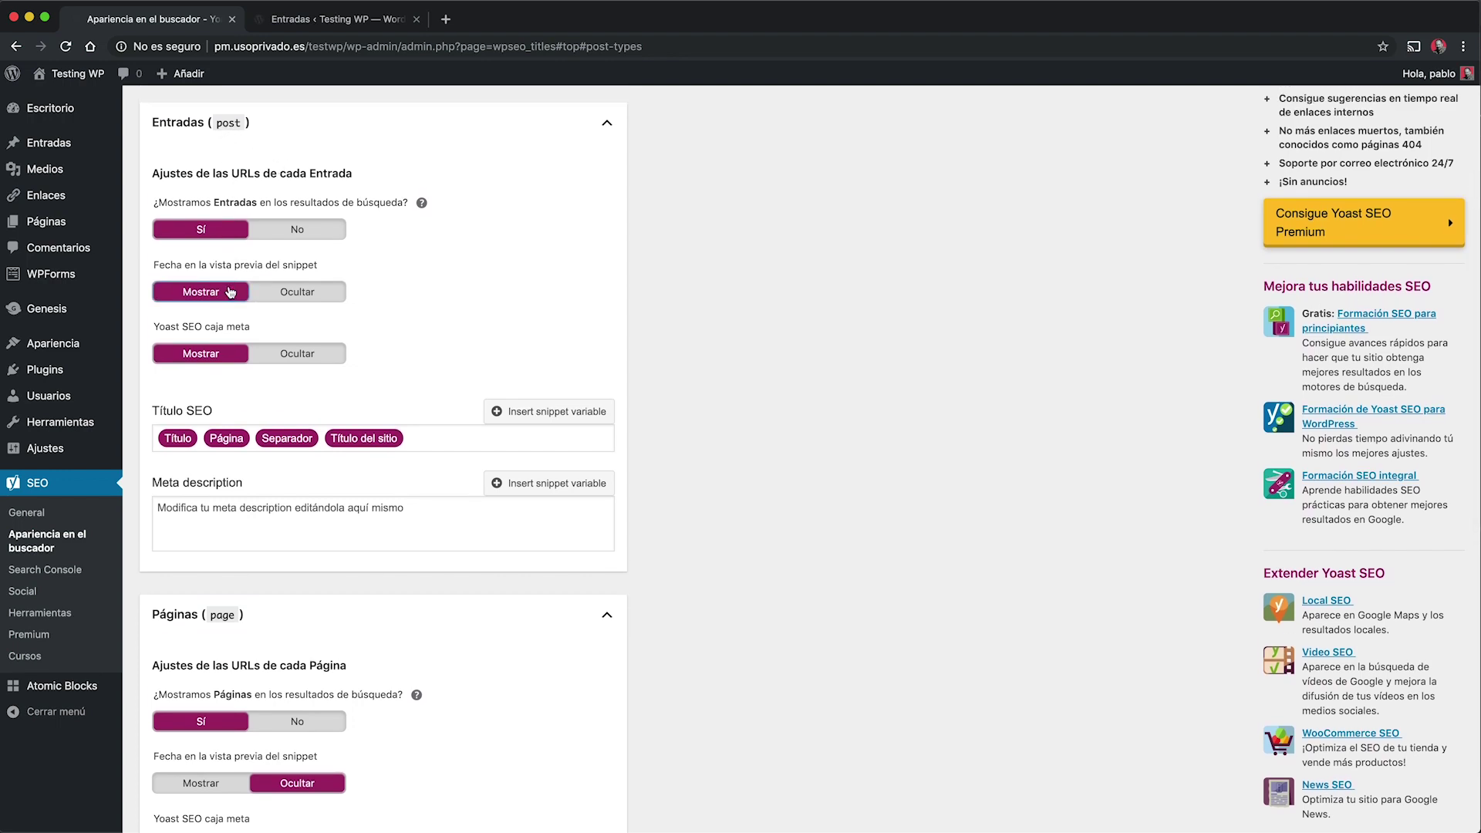
pyautogui.click(294, 295)
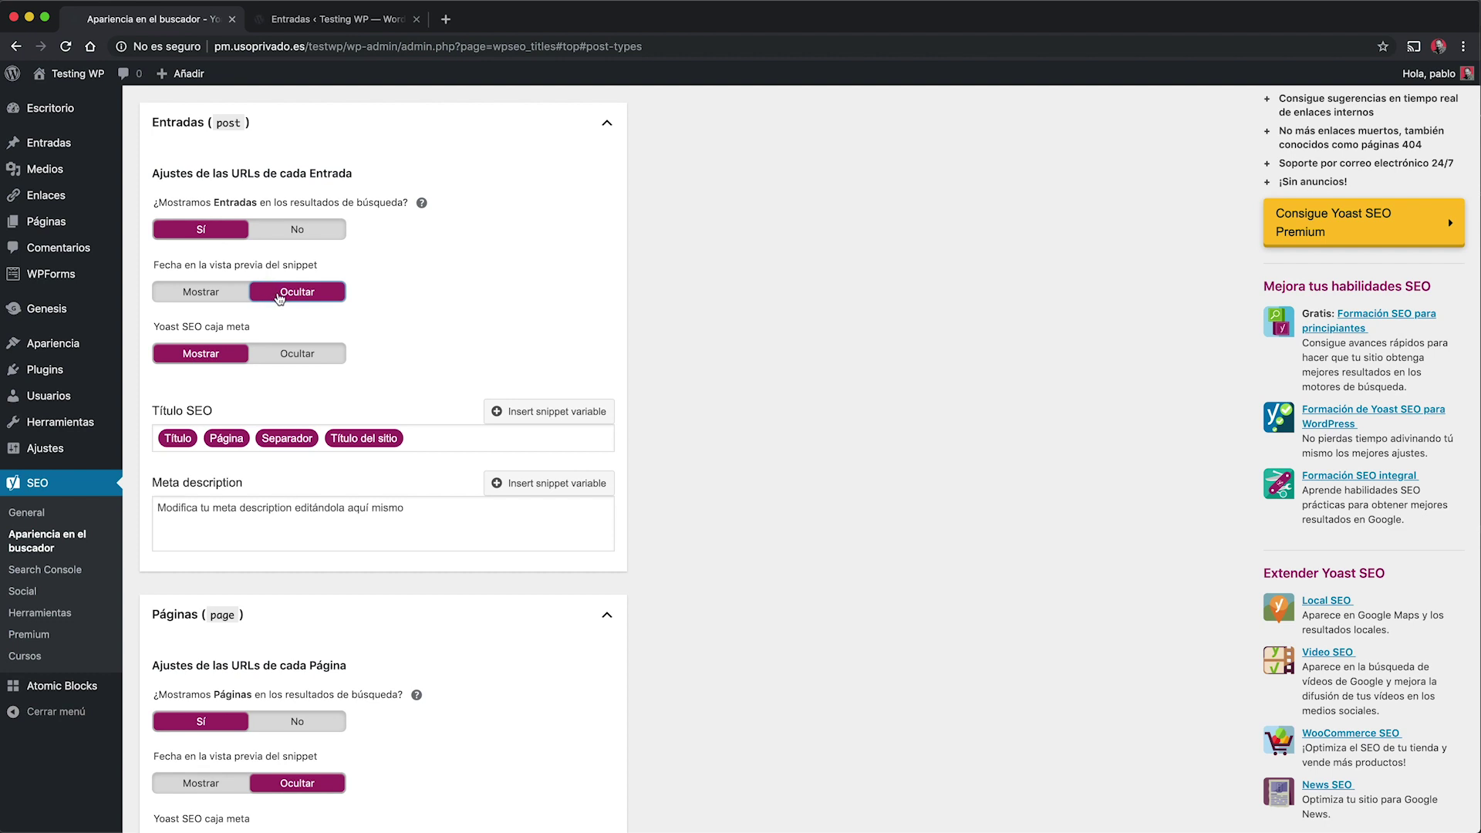
# Open the draft post "Yoast SEO a fondo" for editing, inspect the Yoast SEO box below its content, and return to the Yoast settings.
pyautogui.scroll(-1, 473, 319)
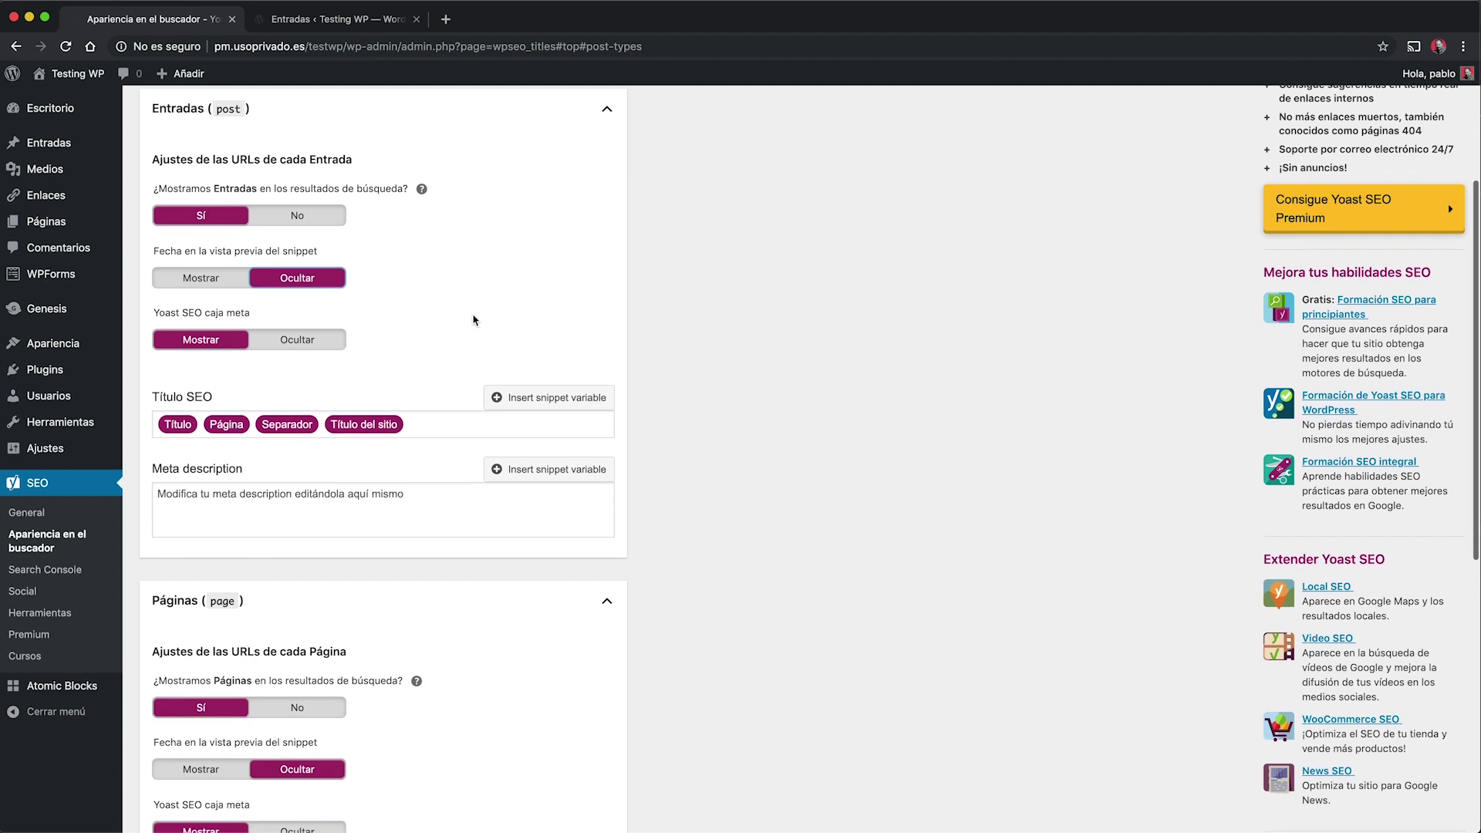
pyautogui.scroll(-2, 474, 319)
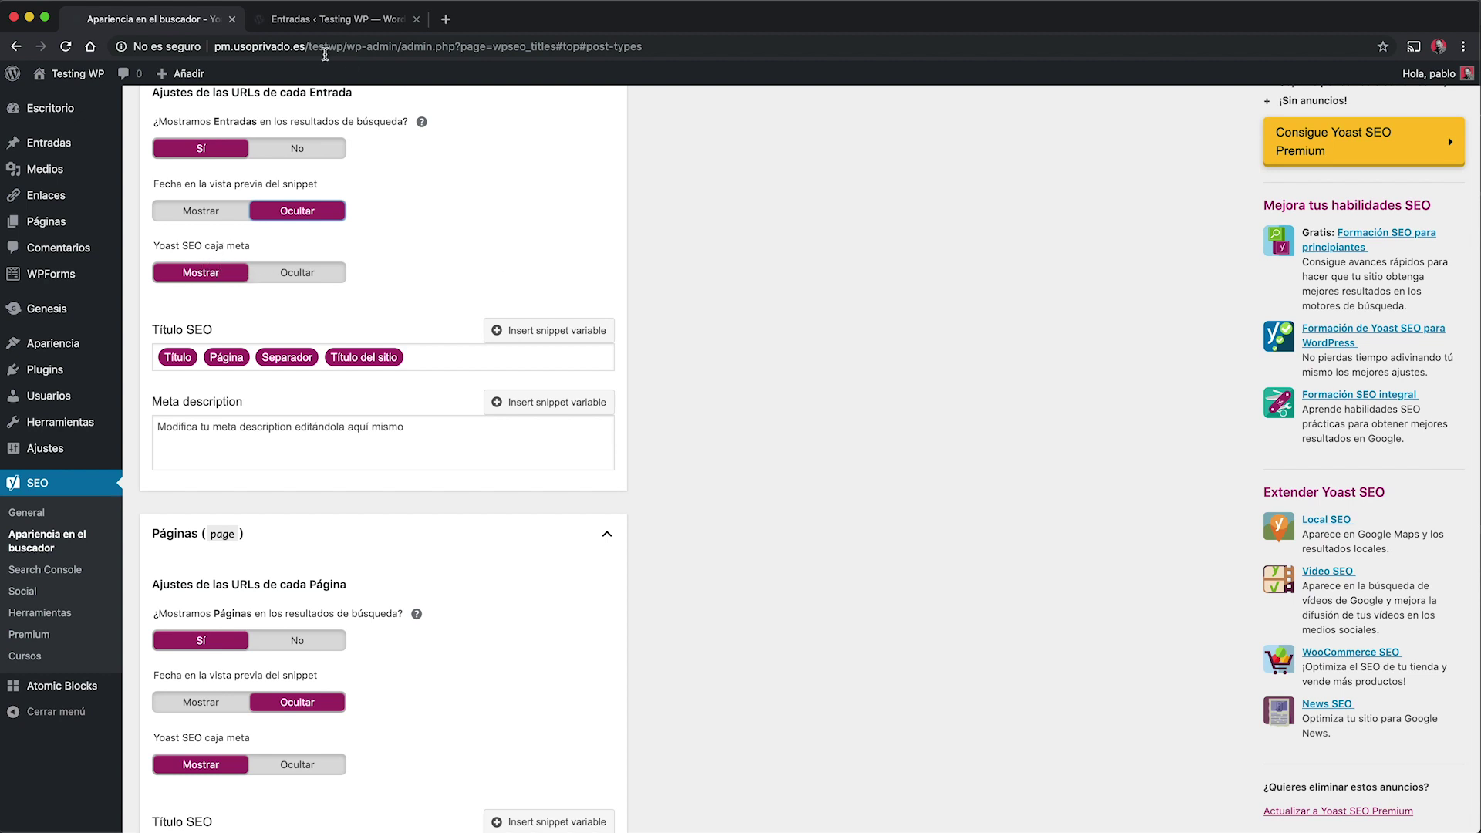
pyautogui.click(314, 21)
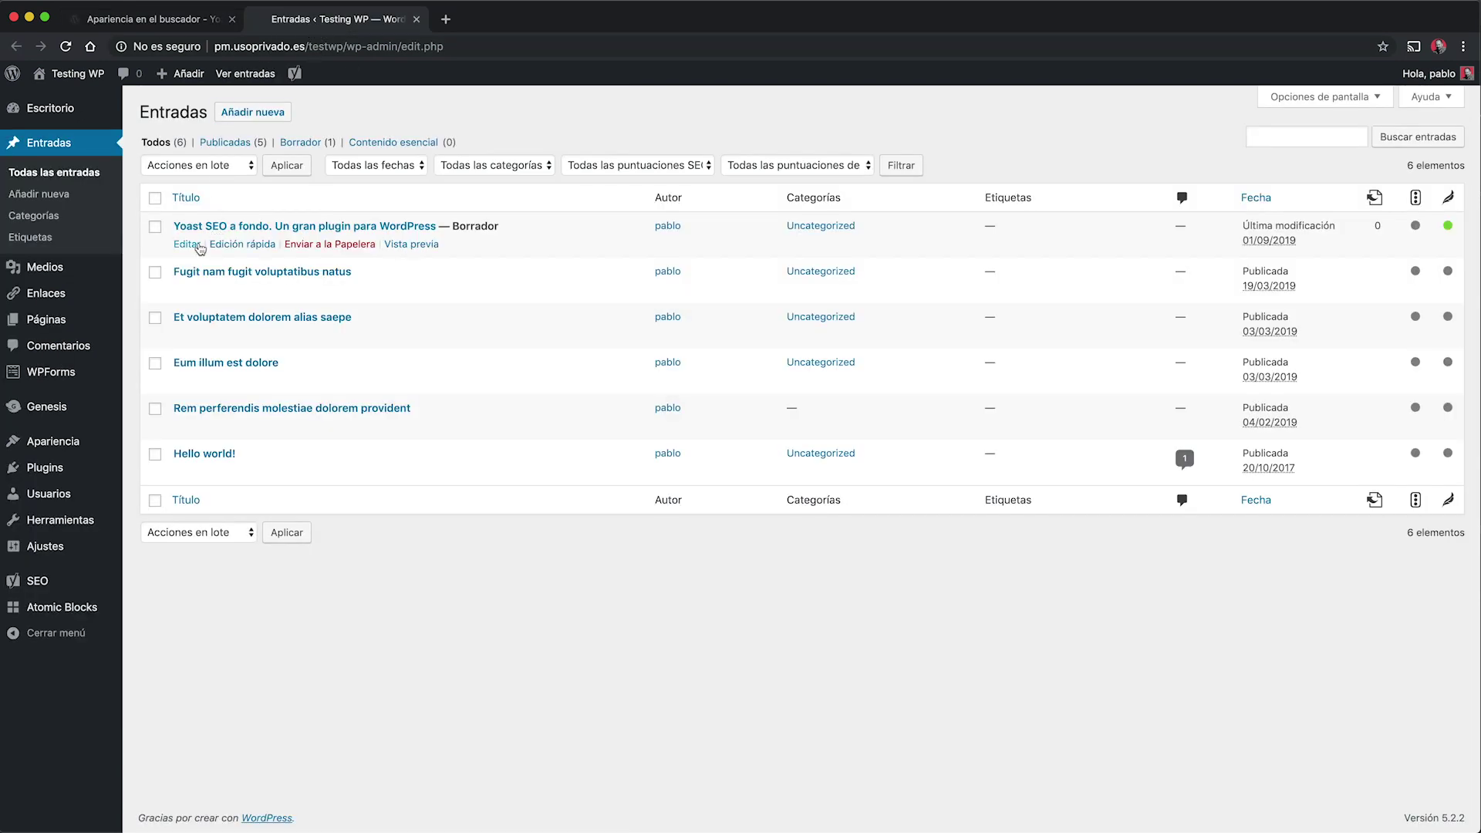
pyautogui.click(188, 245)
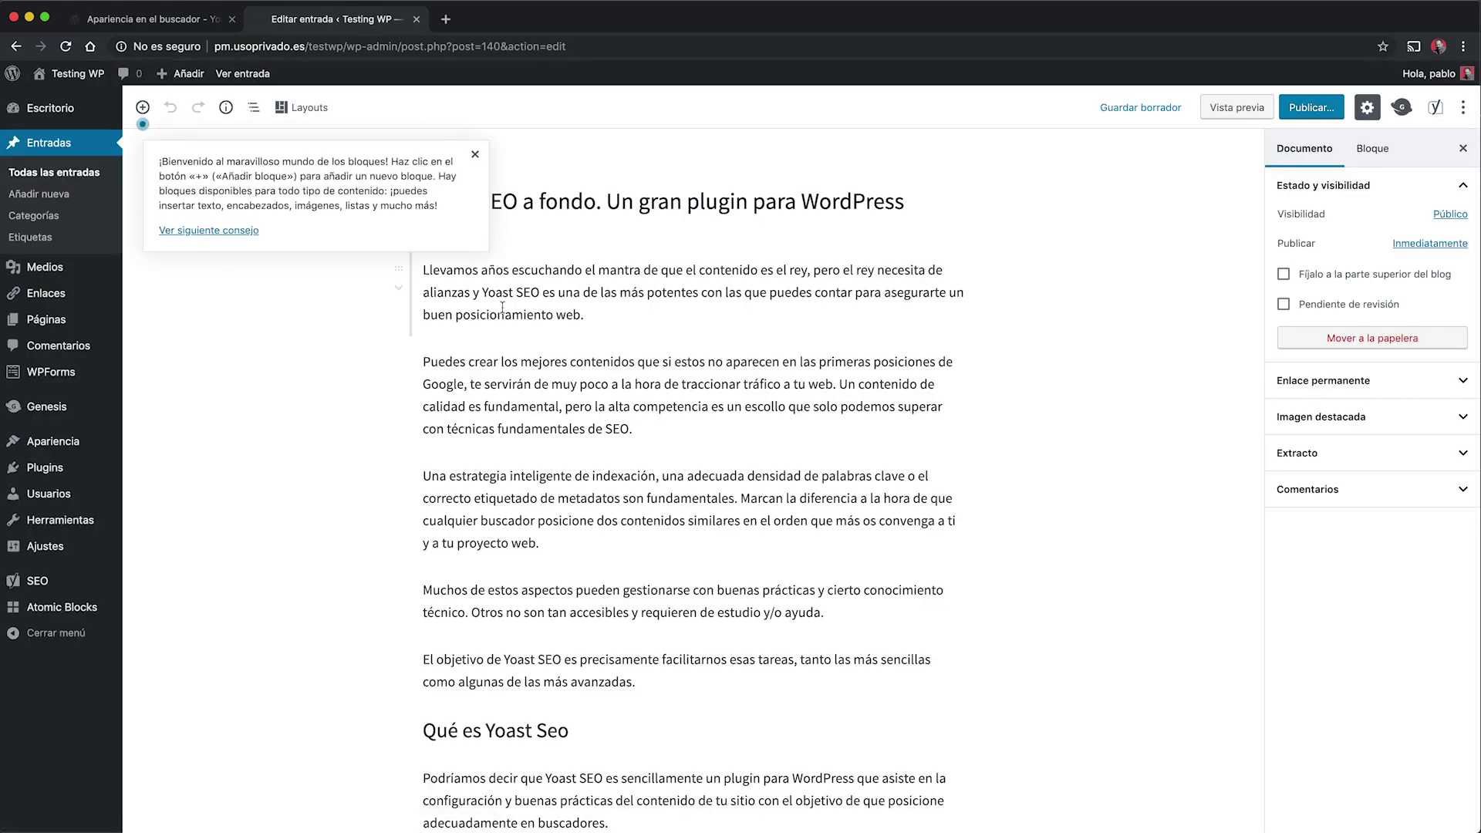
pyautogui.click(475, 154)
pyautogui.scroll(-3, 579, 404)
pyautogui.scroll(-10, 579, 404)
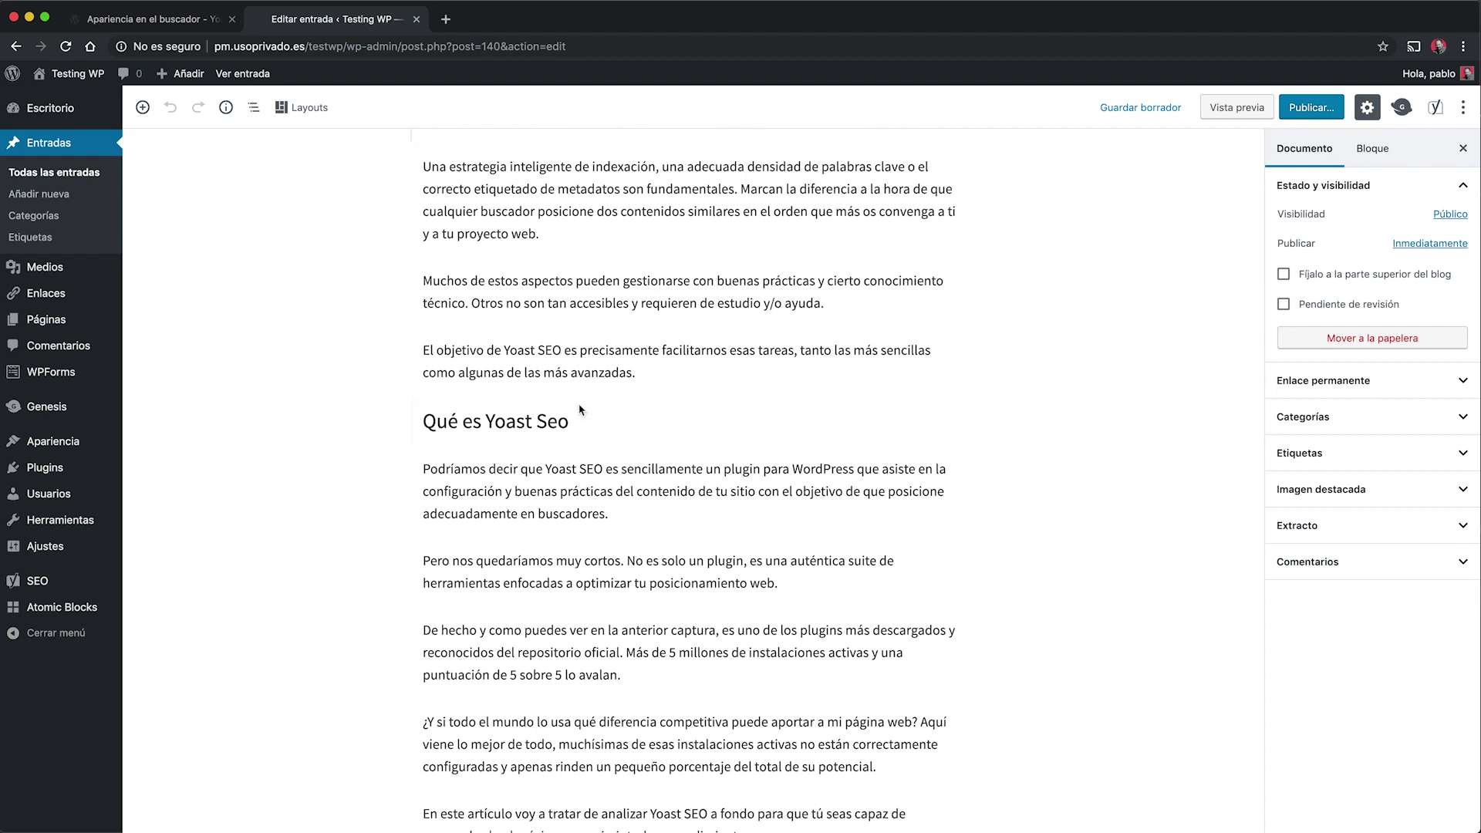
pyautogui.scroll(-2, 579, 404)
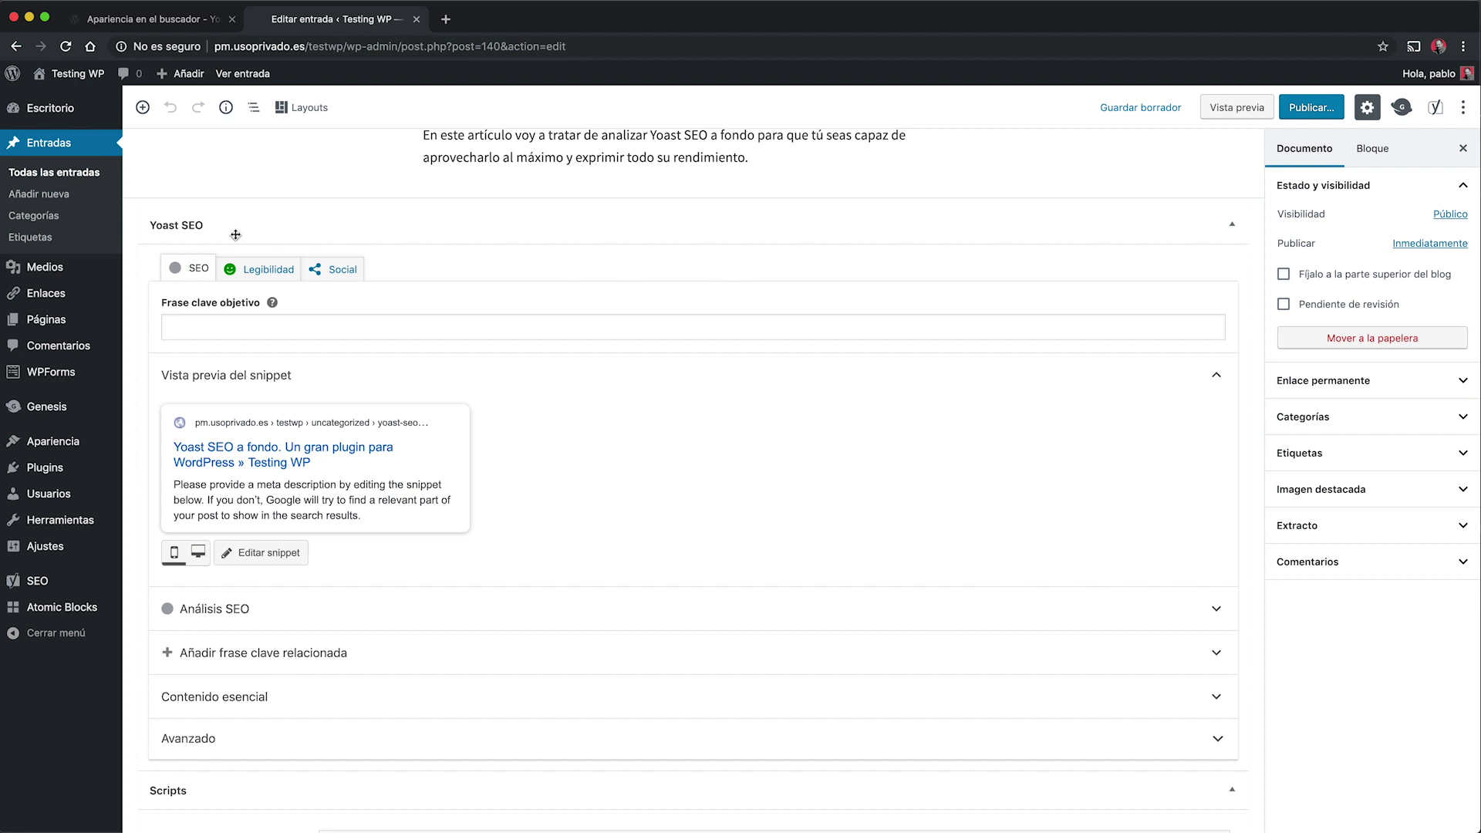
pyautogui.scroll(10, 235, 234)
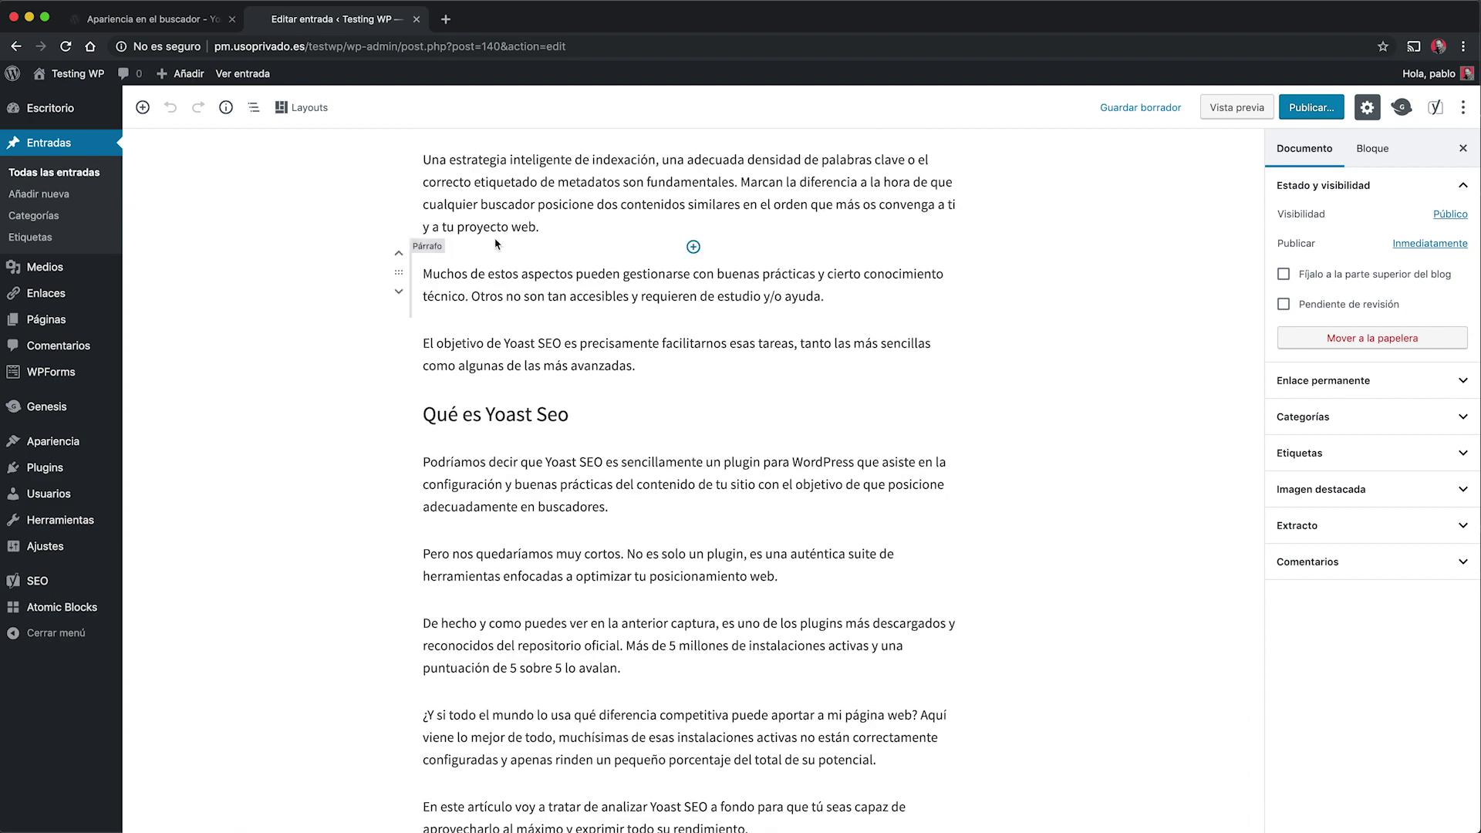
pyautogui.scroll(-10, 255, 390)
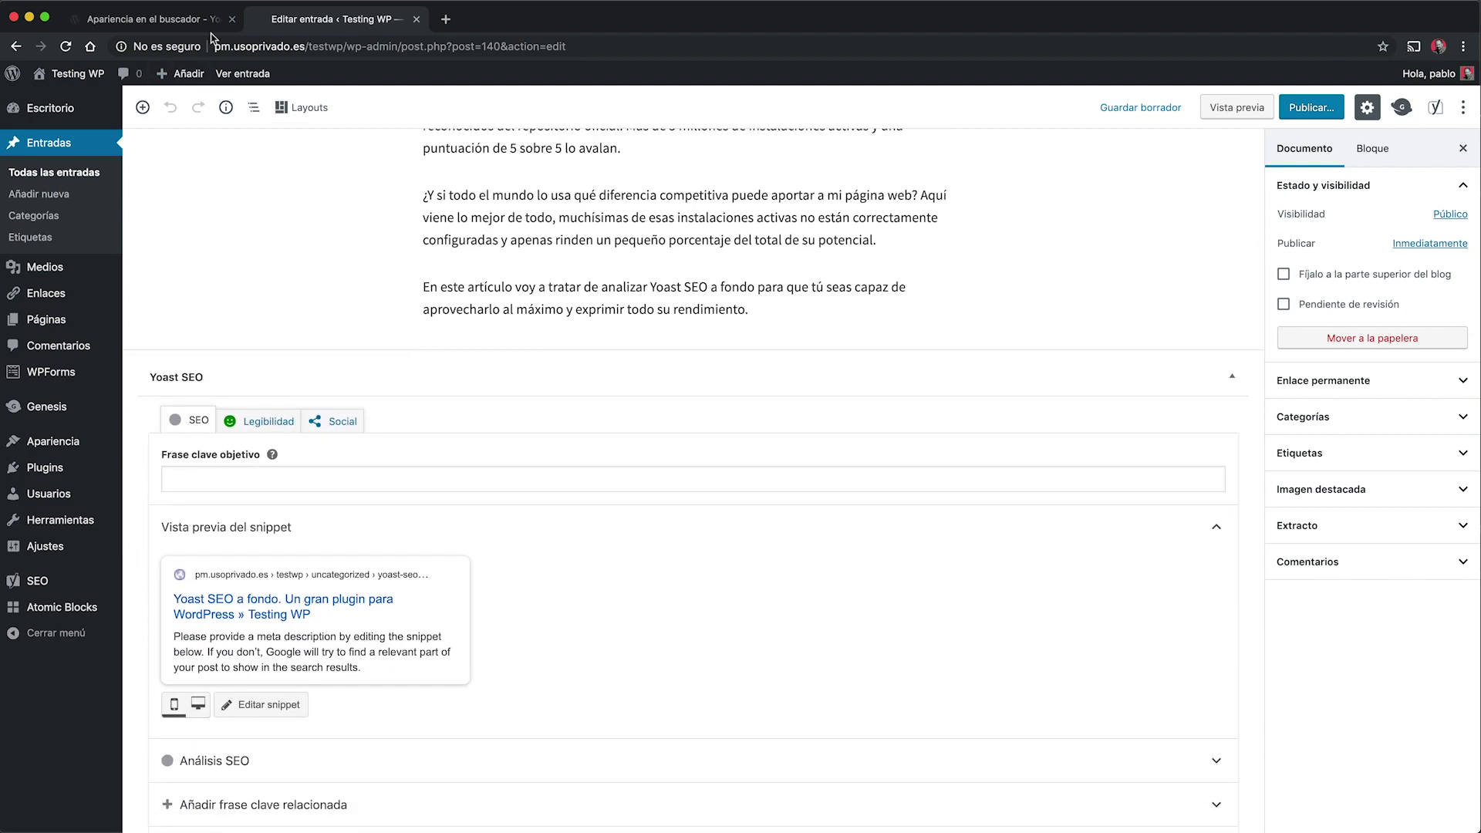
pyautogui.click(165, 17)
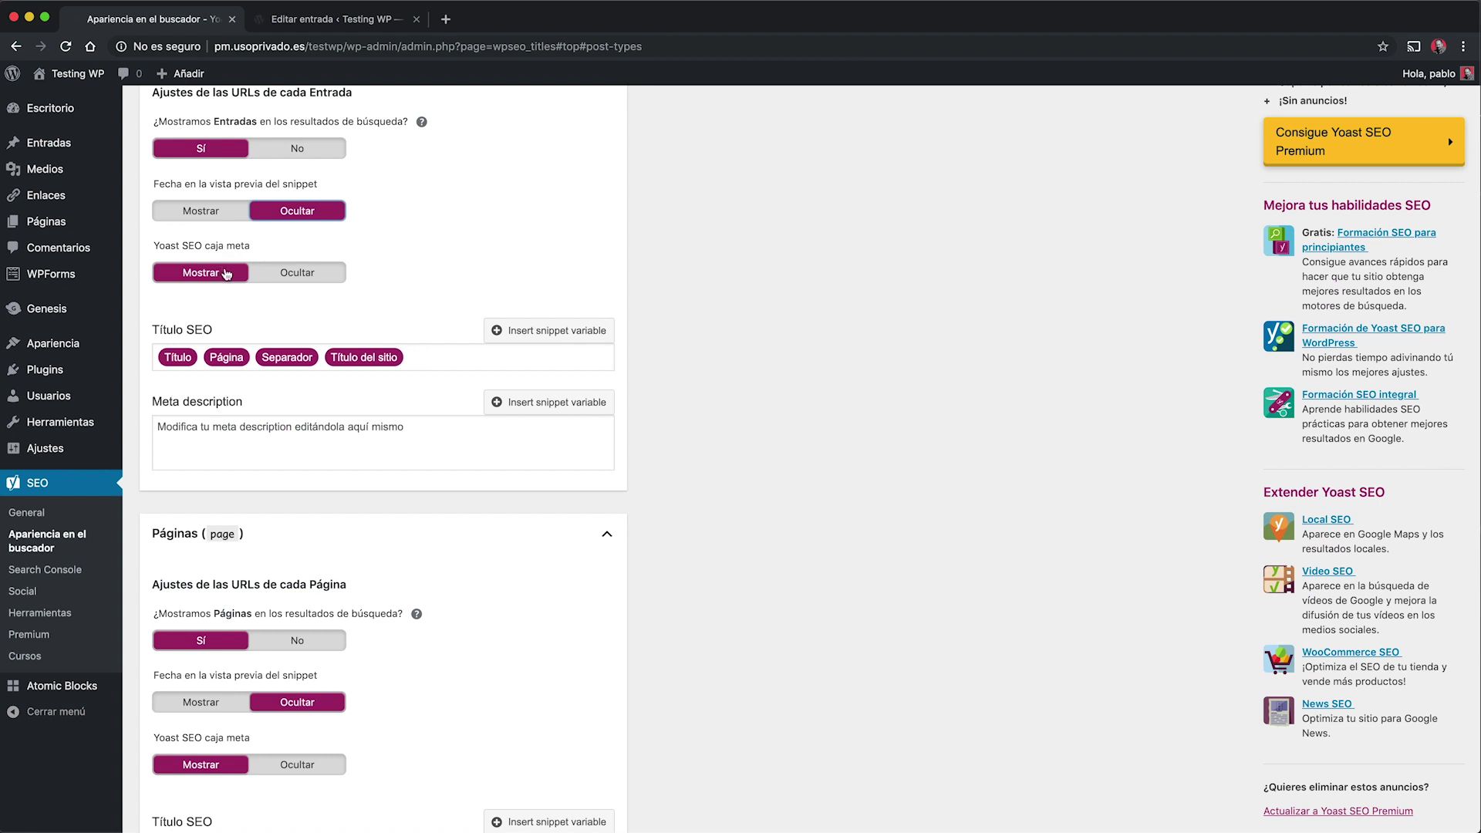
# Set "Yoast SEO caja meta" to Ocultar for both Entradas and Páginas, and return both to Mostrar.
pyautogui.click(294, 275)
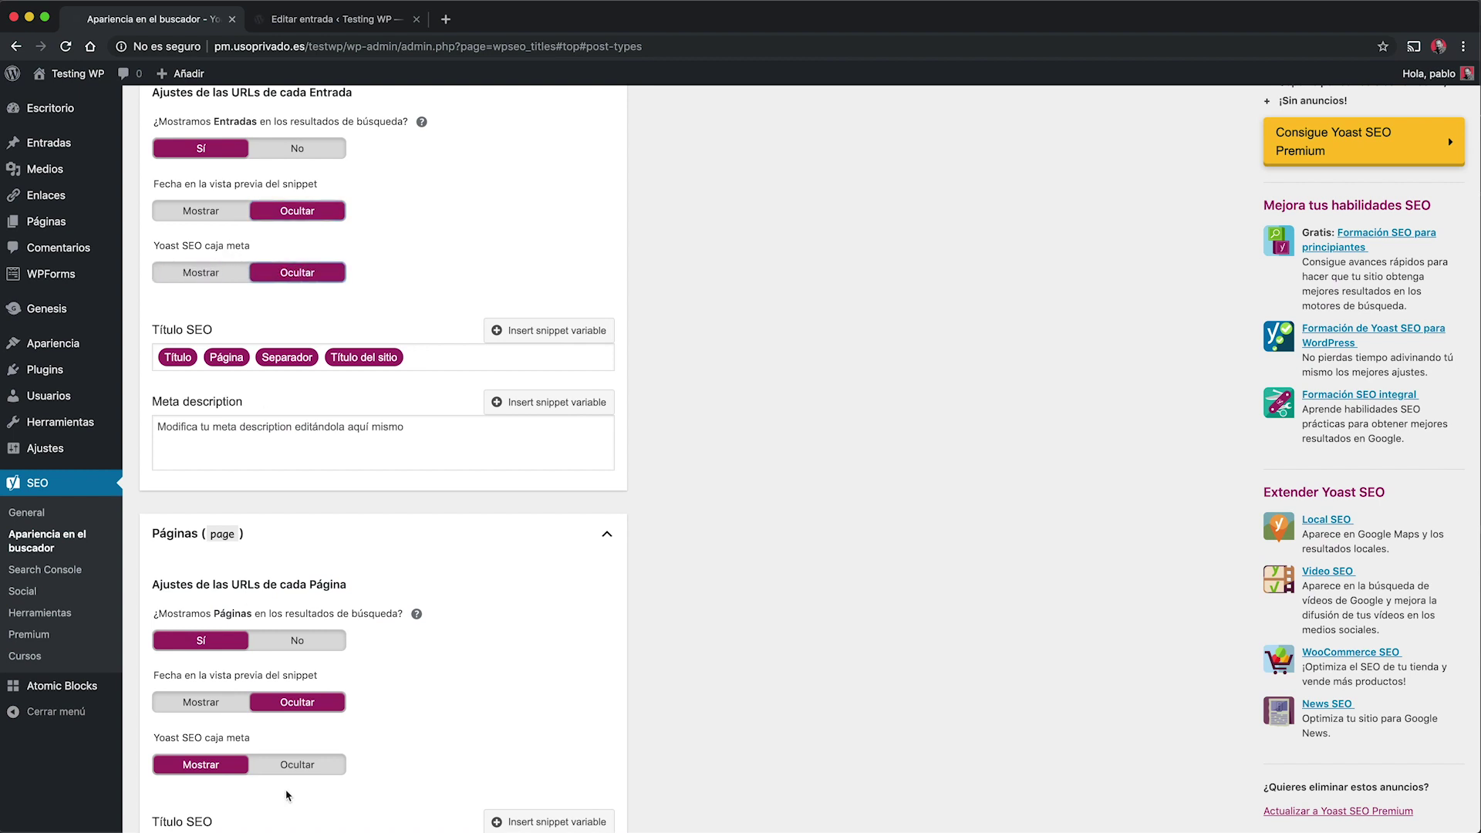
pyautogui.scroll(-3, 286, 795)
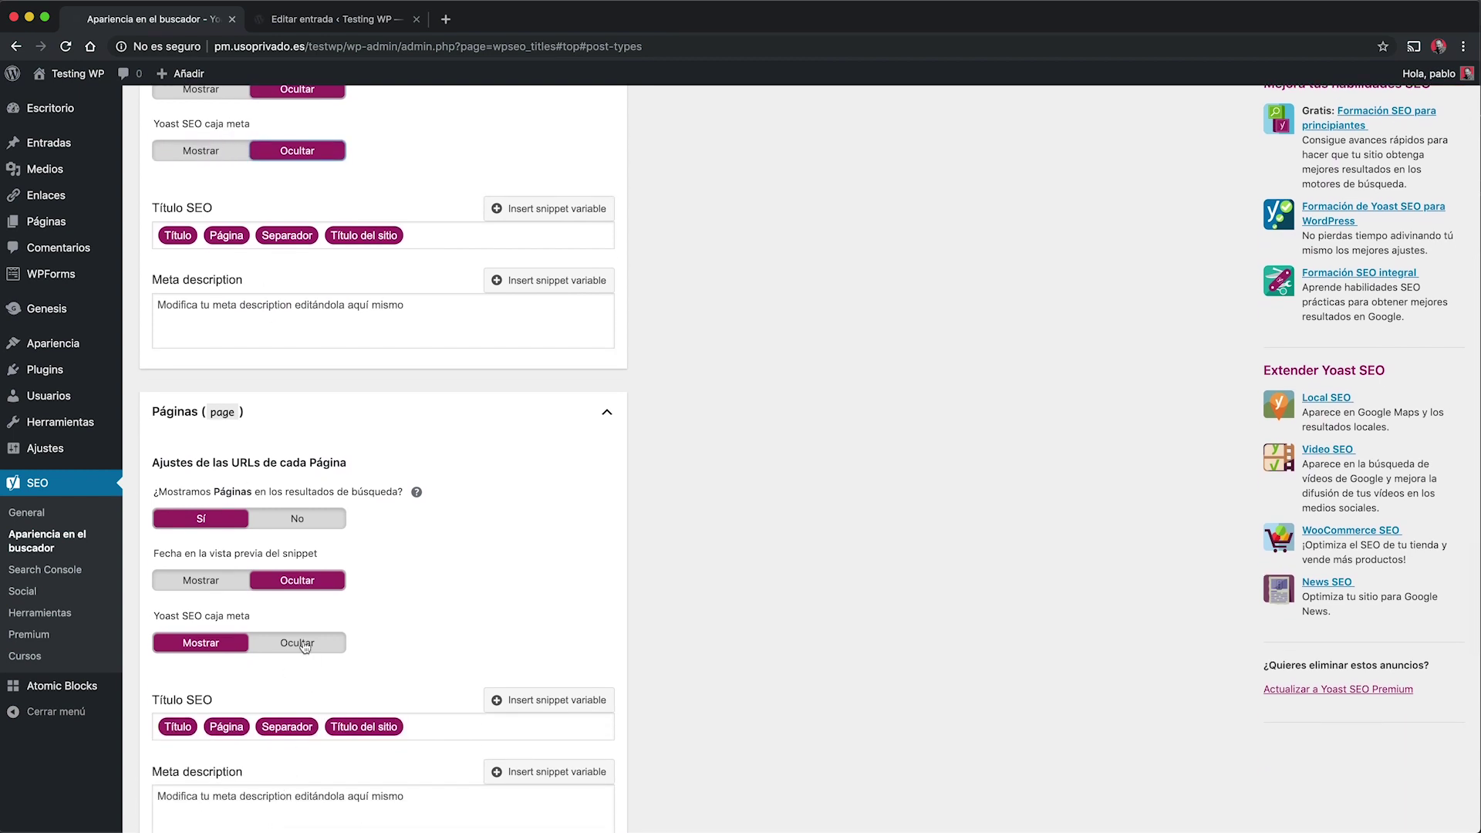
pyautogui.click(305, 645)
pyautogui.scroll(2, 308, 683)
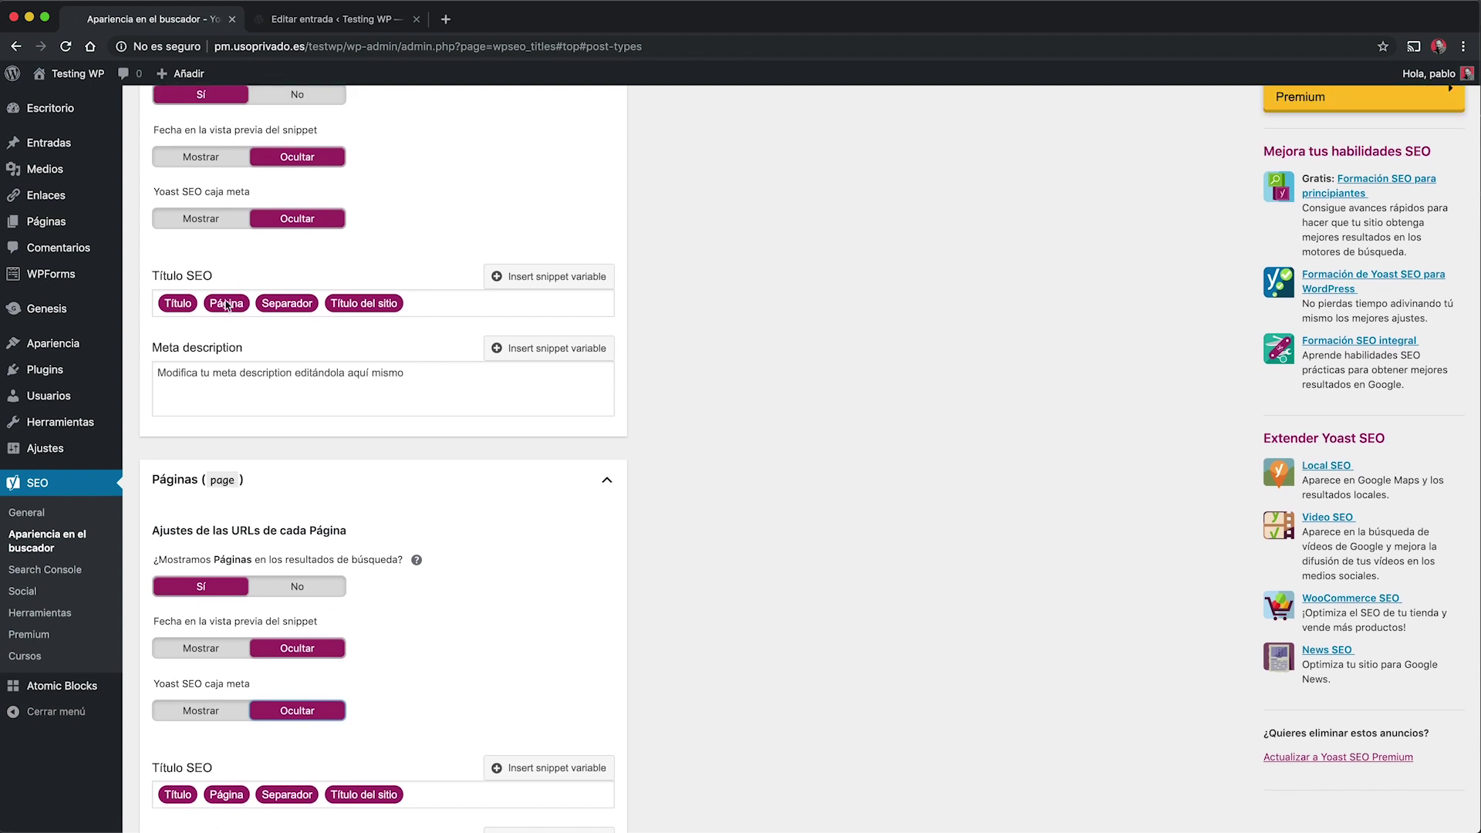
pyautogui.click(205, 219)
pyautogui.click(202, 711)
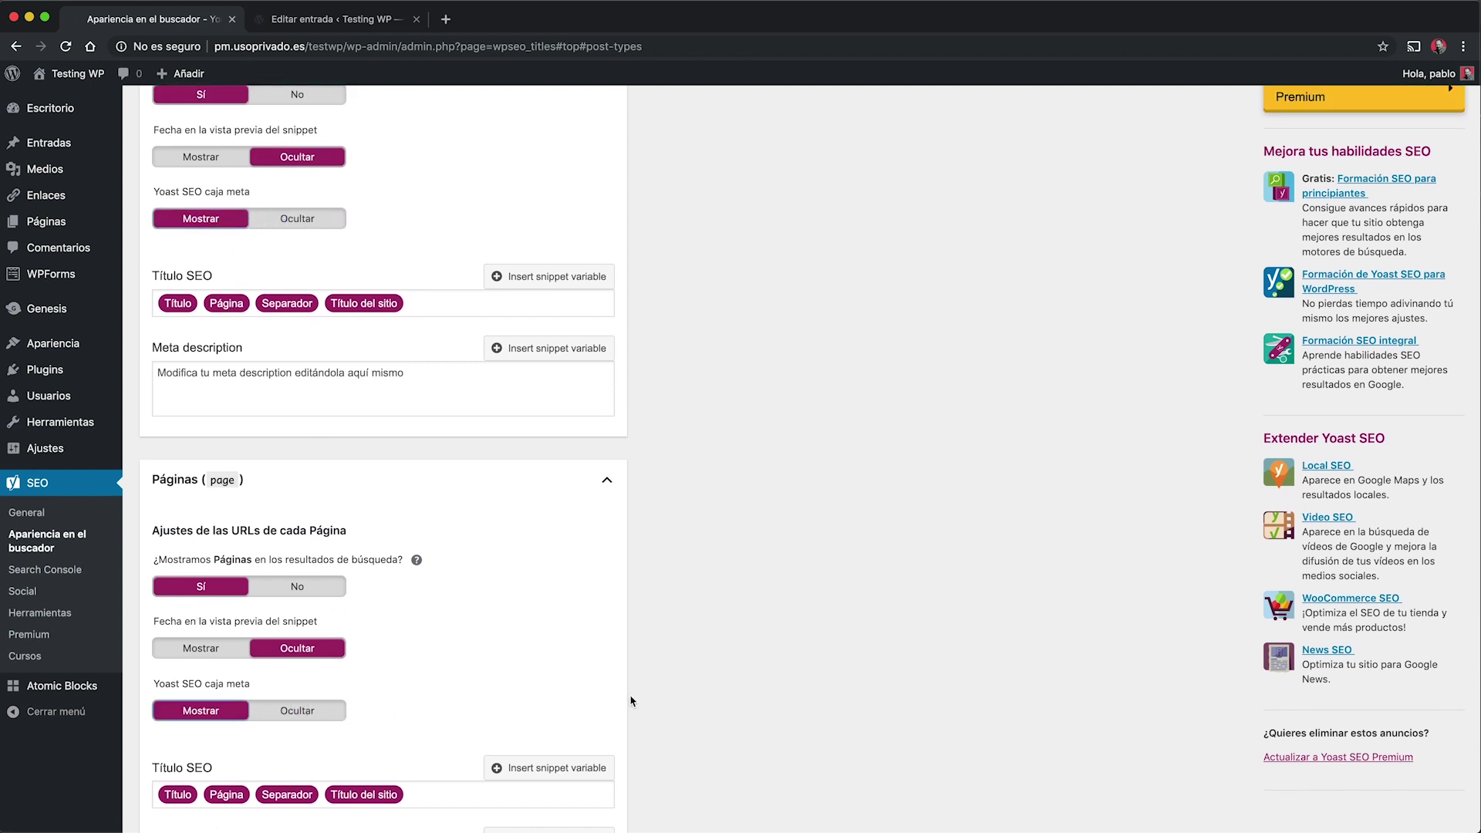
# Highlight the draft post's title in the editor and return to Yoast to compare it with the Título SEO variables for Entradas.
pyautogui.scroll(4, 426, 618)
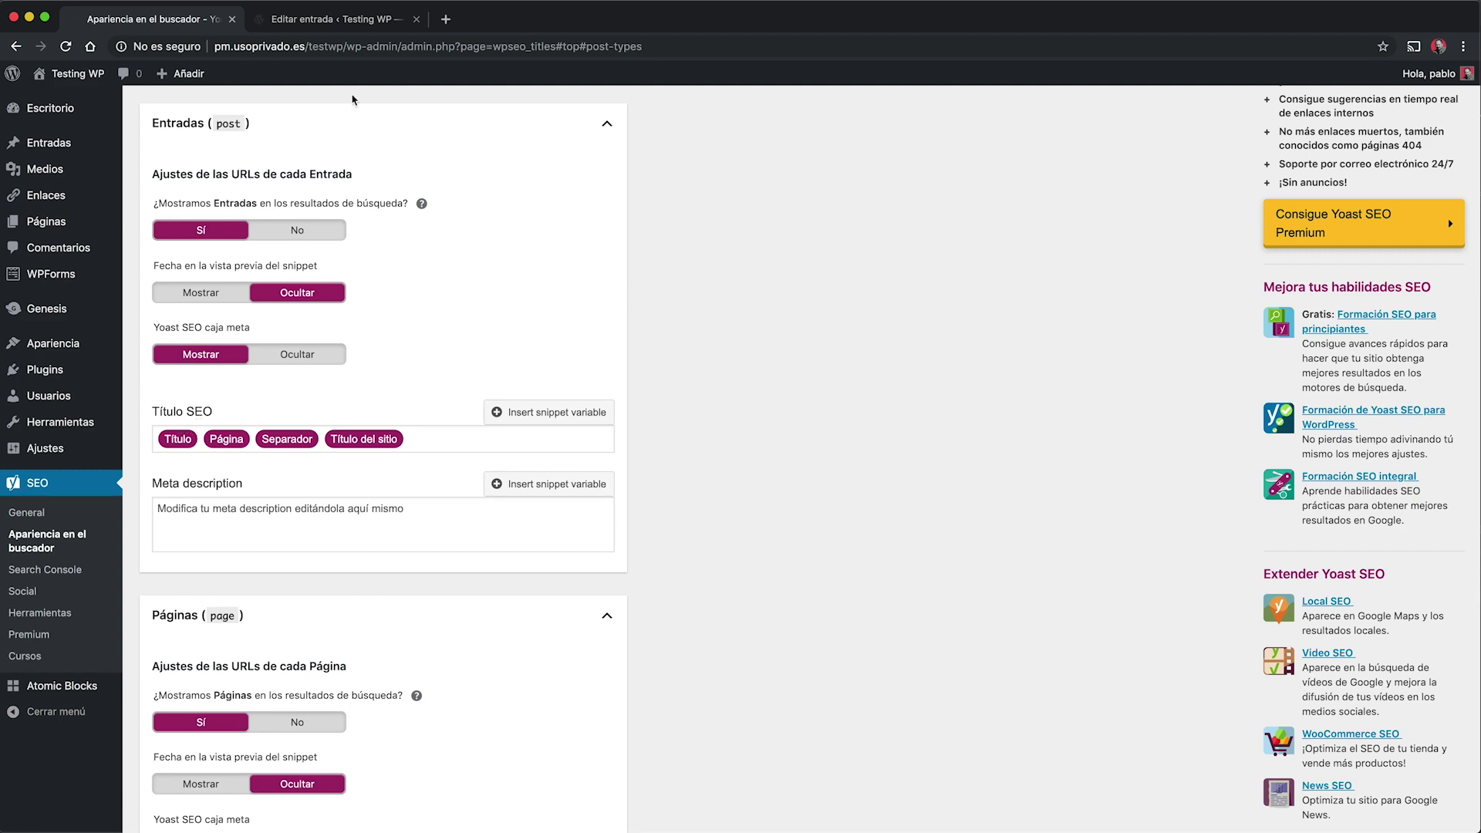
pyautogui.click(317, 17)
pyautogui.moveTo(926, 202); pyautogui.dragTo(412, 212)
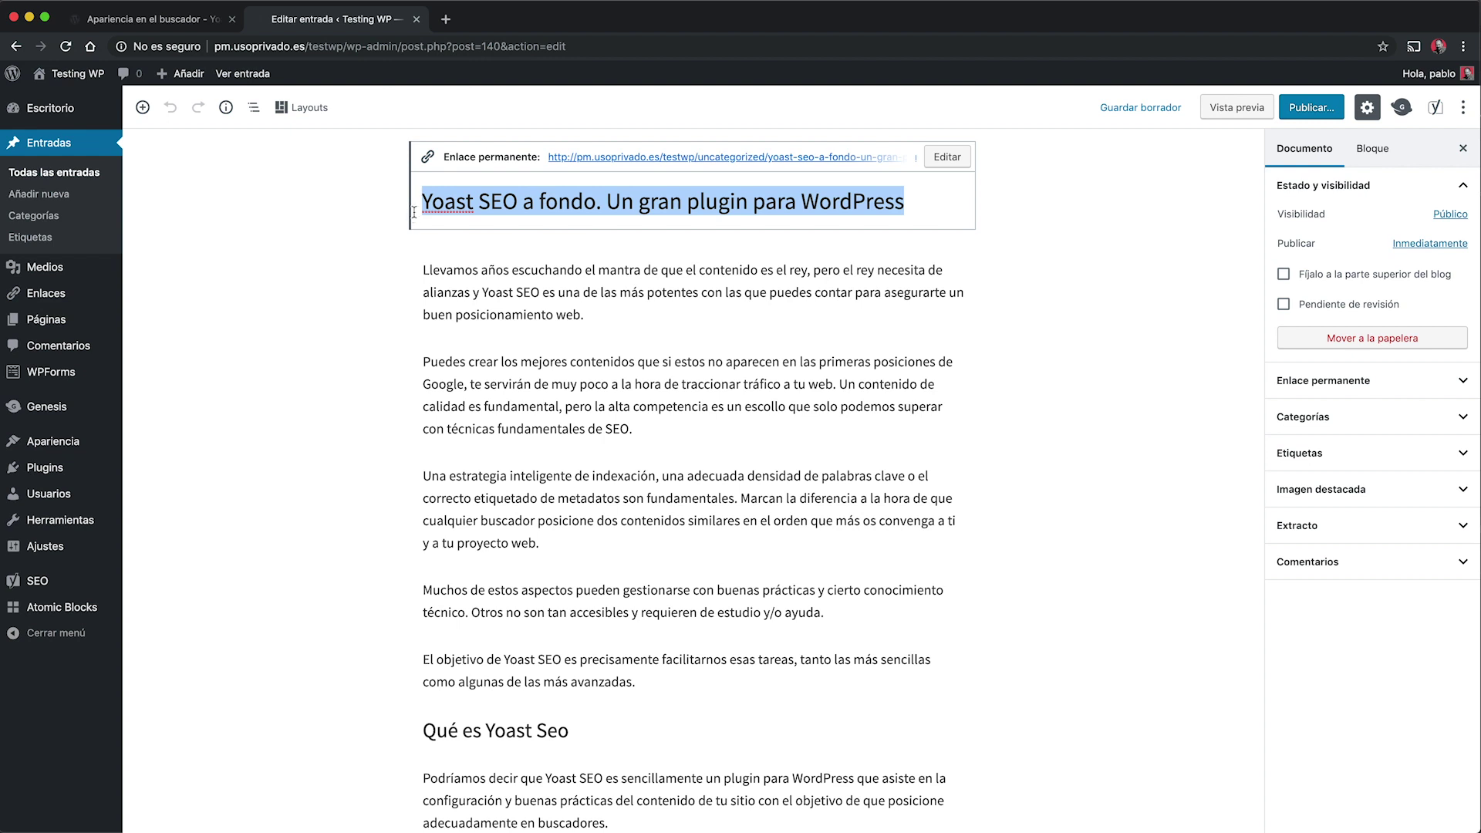
pyautogui.click(172, 23)
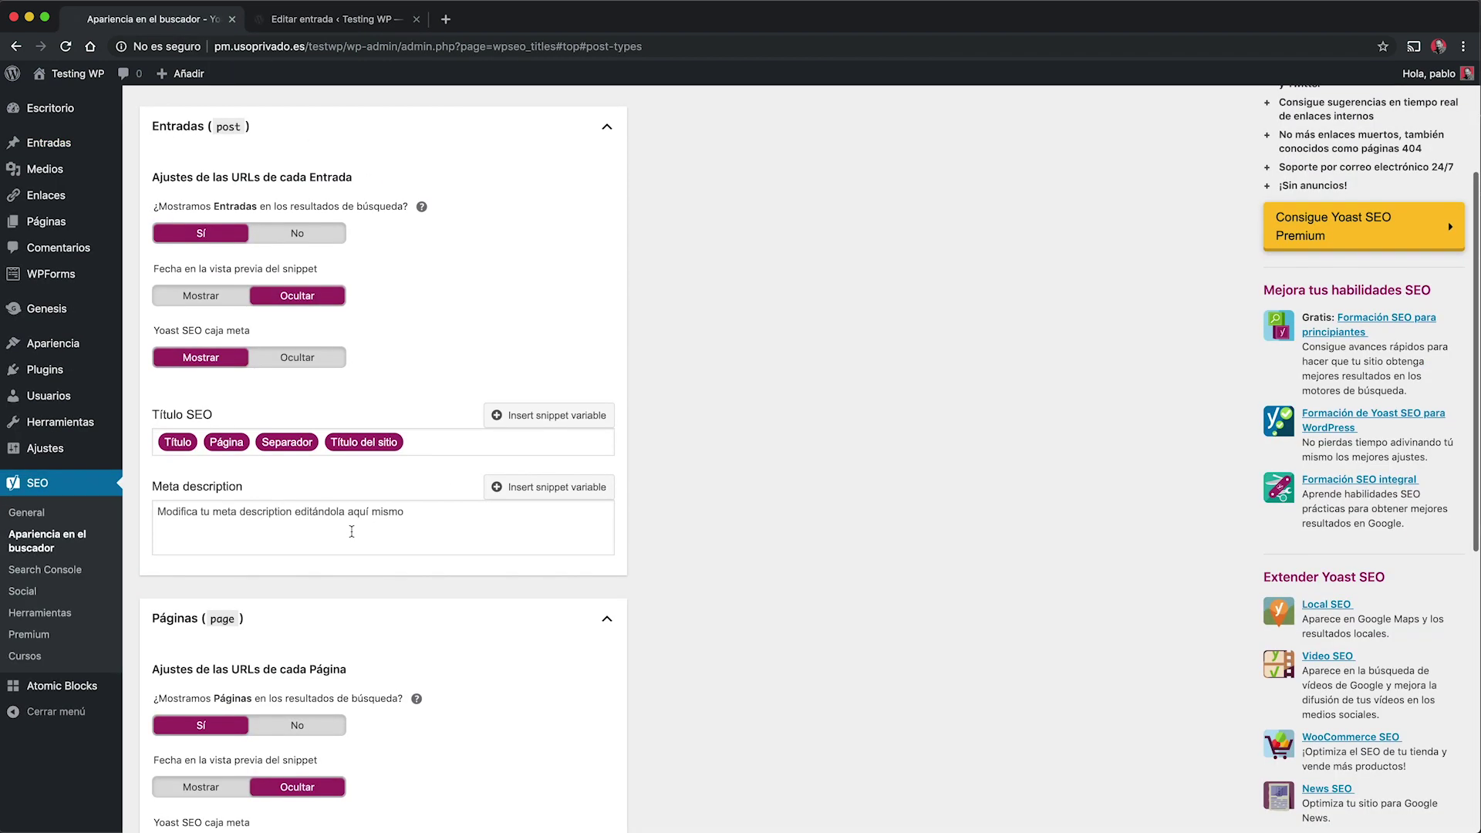
pyautogui.scroll(-1, 431, 450)
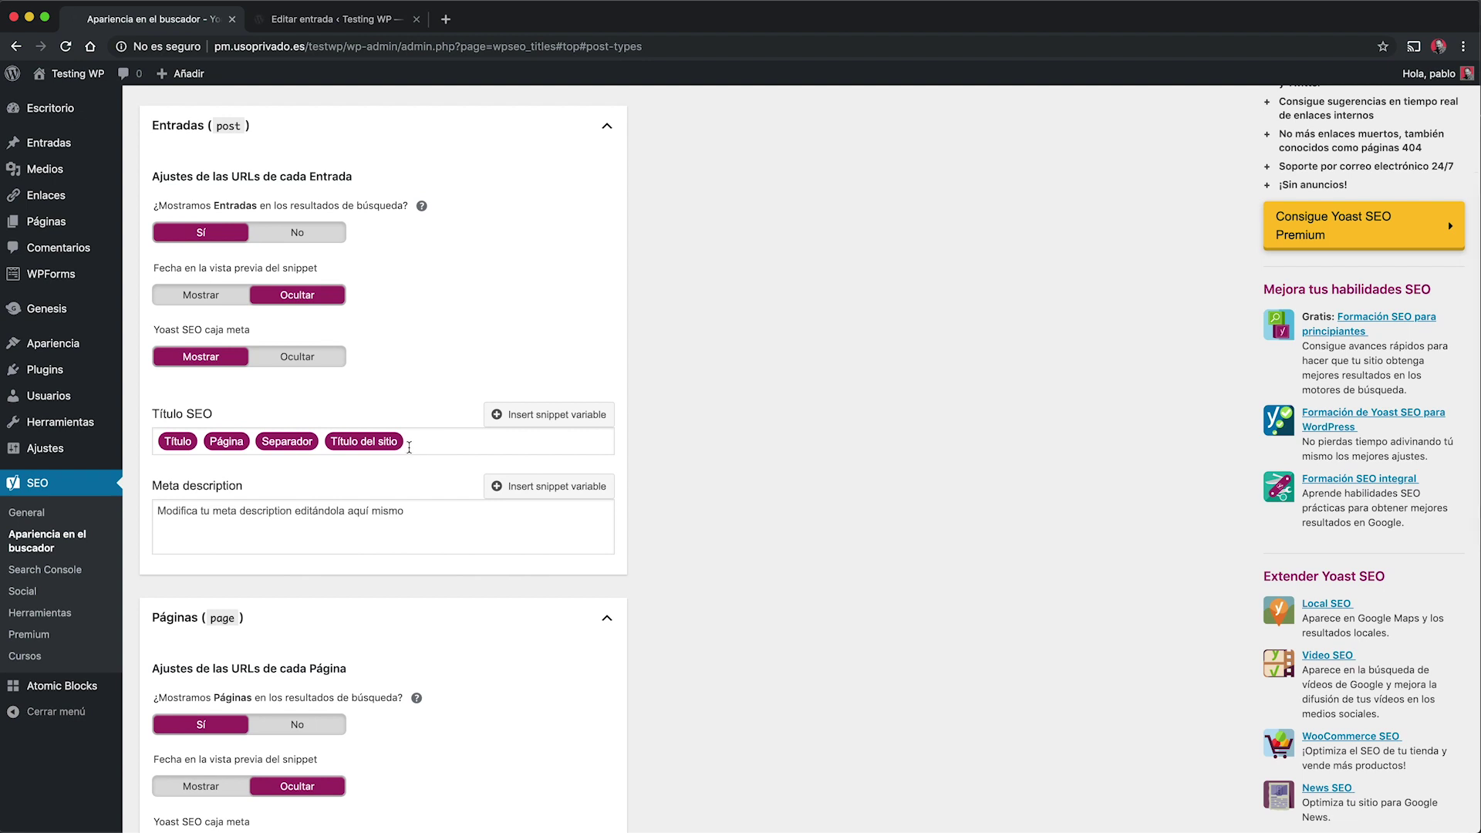
pyautogui.scroll(-1, 172, 448)
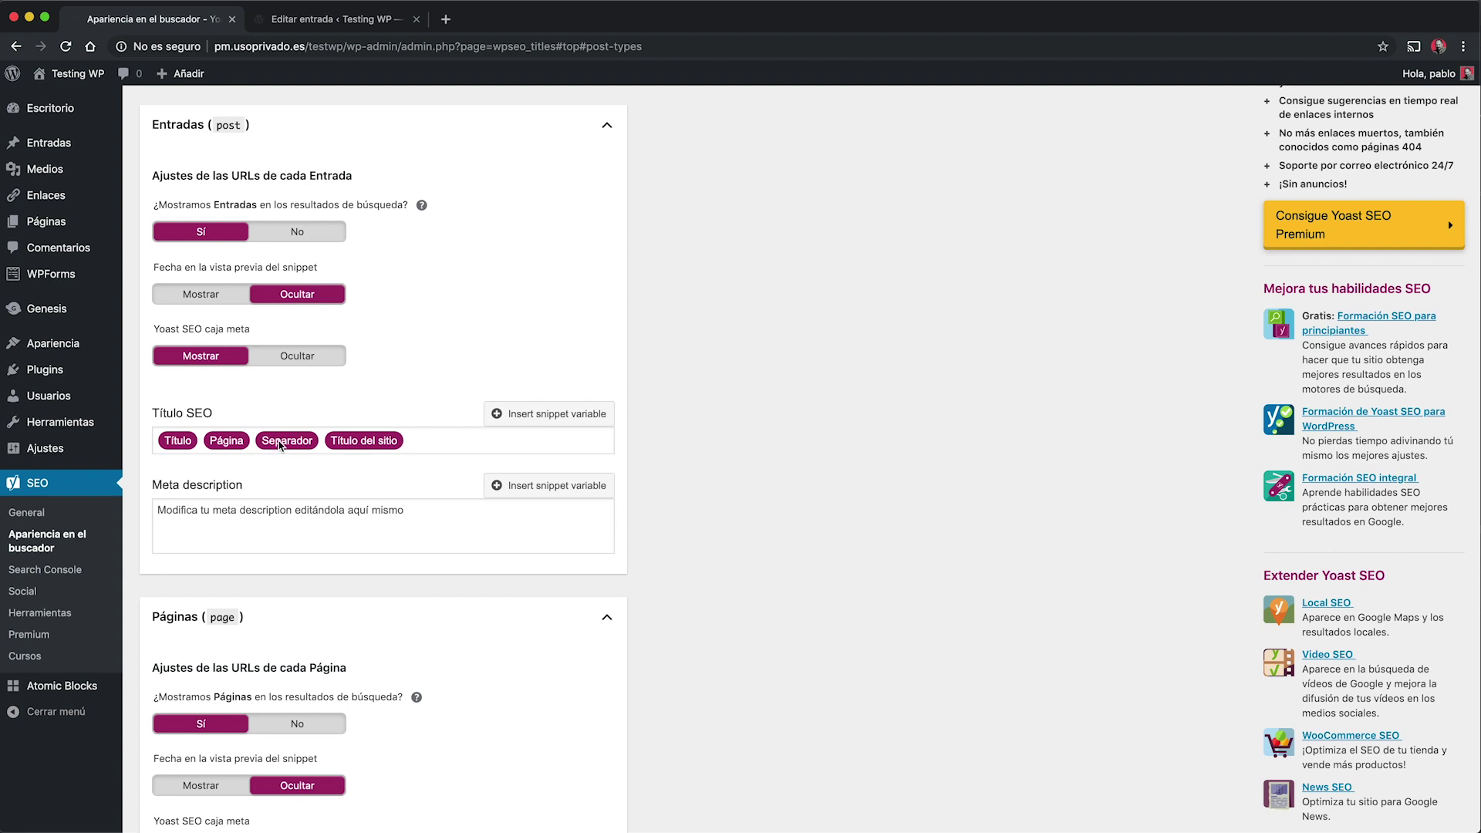
# Remove the Página variable from the Título SEO template for Entradas.
pyautogui.scroll(-1, 281, 445)
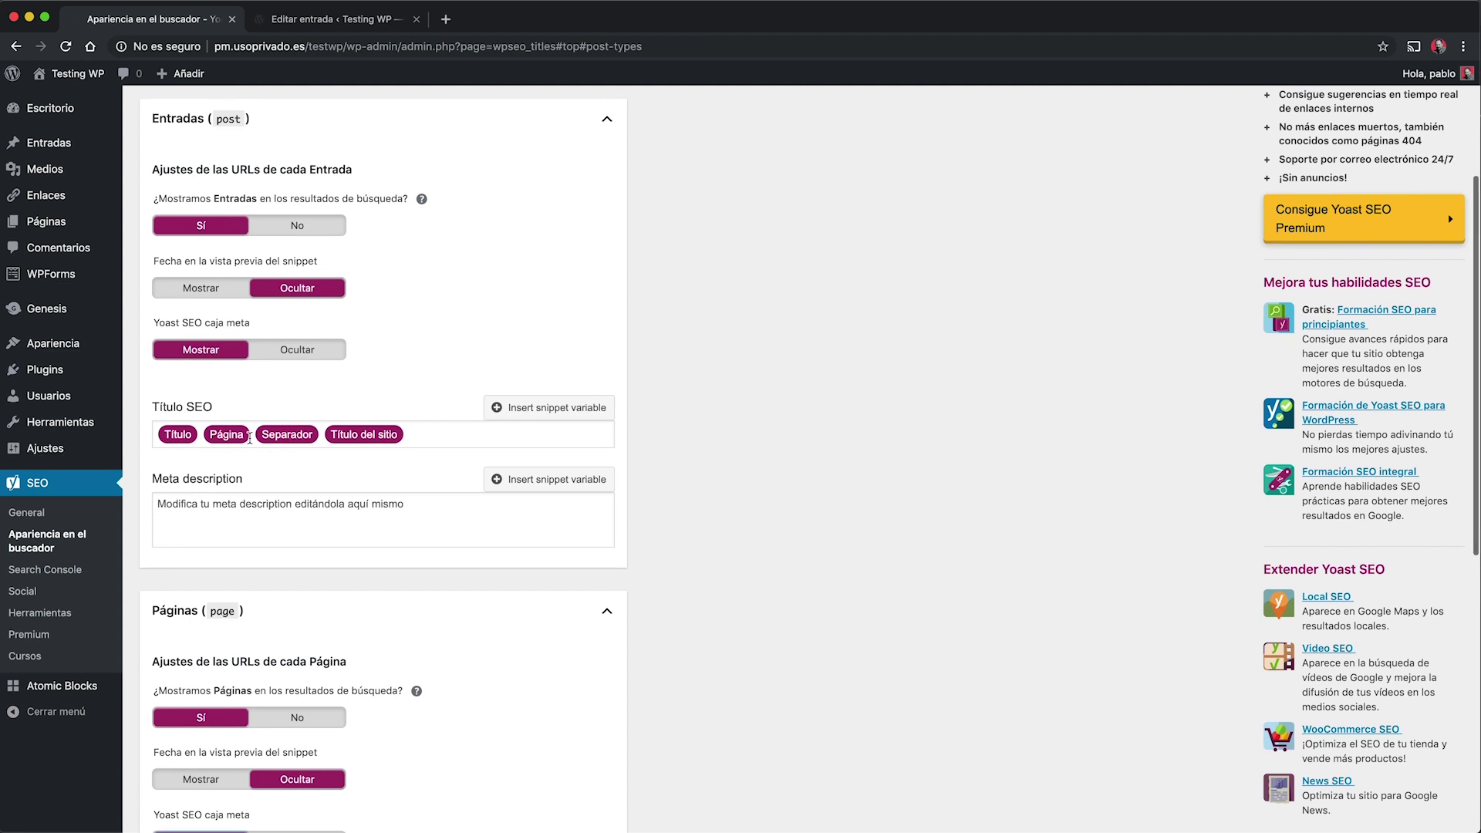
pyautogui.scroll(-1, 370, 444)
pyautogui.scroll(-1, 373, 440)
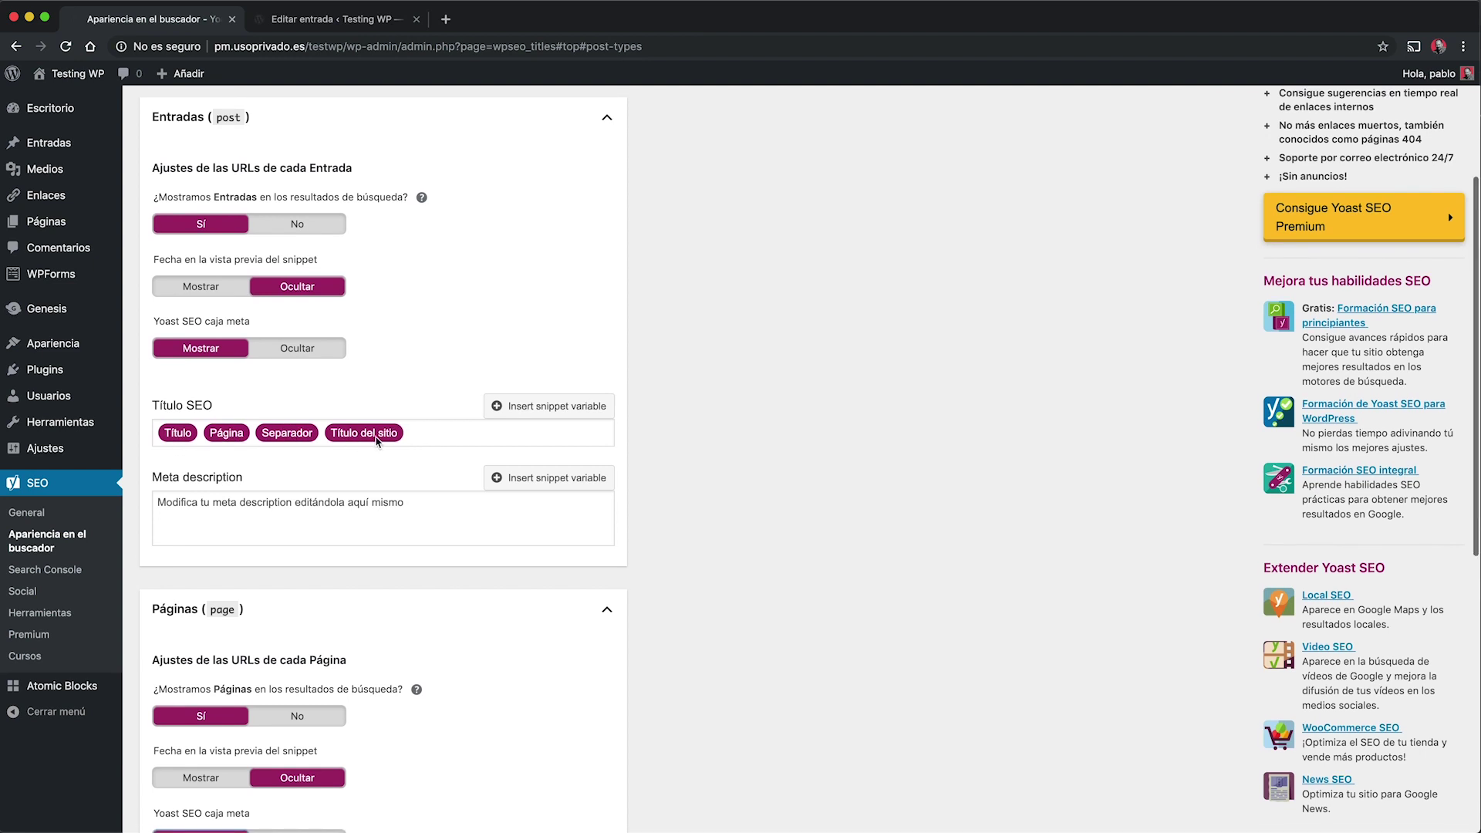
pyautogui.click(418, 435)
pyautogui.scroll(1, 420, 436)
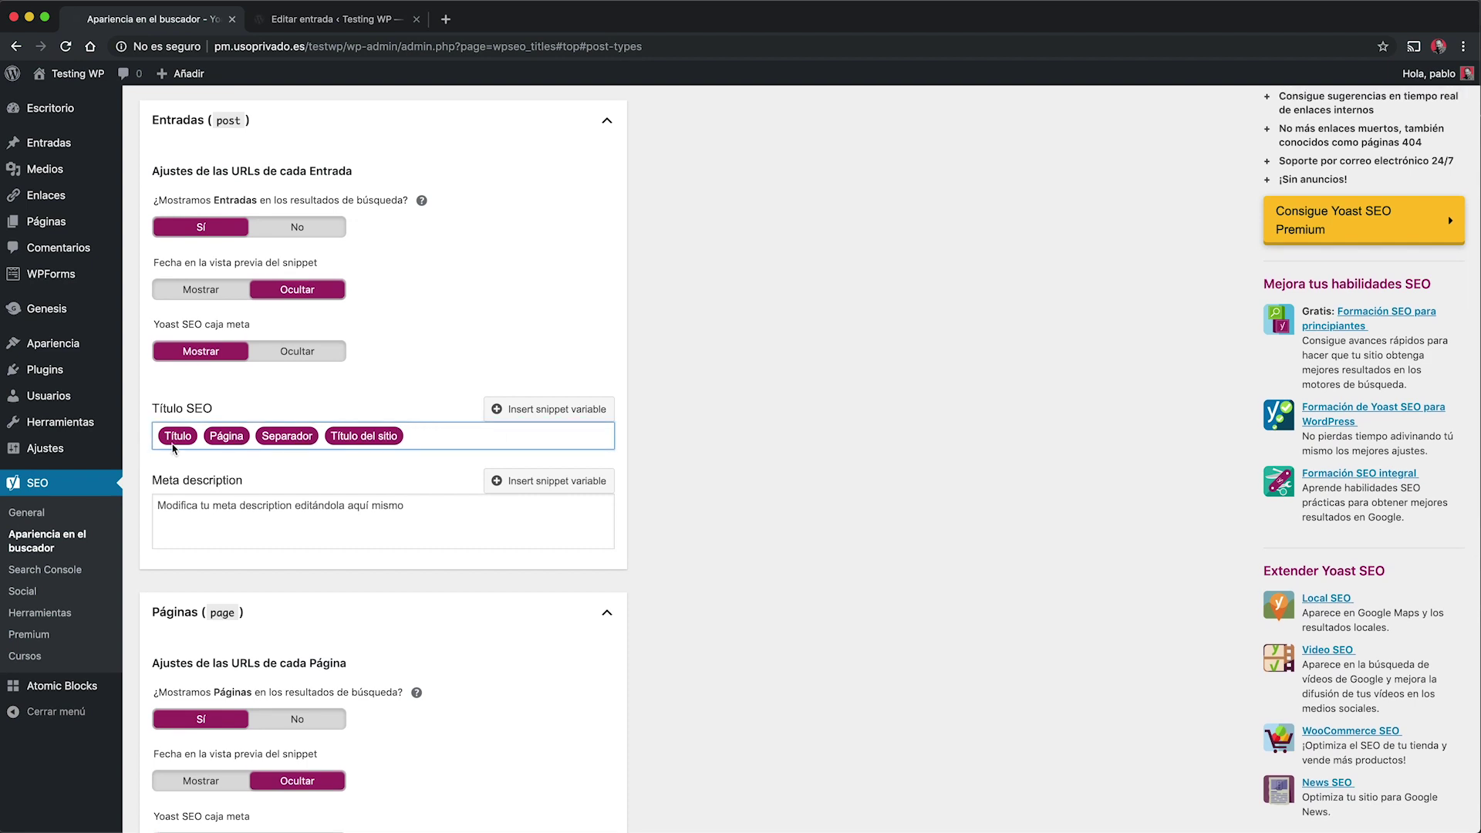
pyautogui.click(252, 438)
pyautogui.press('BackSpace')
pyautogui.scroll(-1, 185, 442)
pyautogui.scroll(-1, 186, 442)
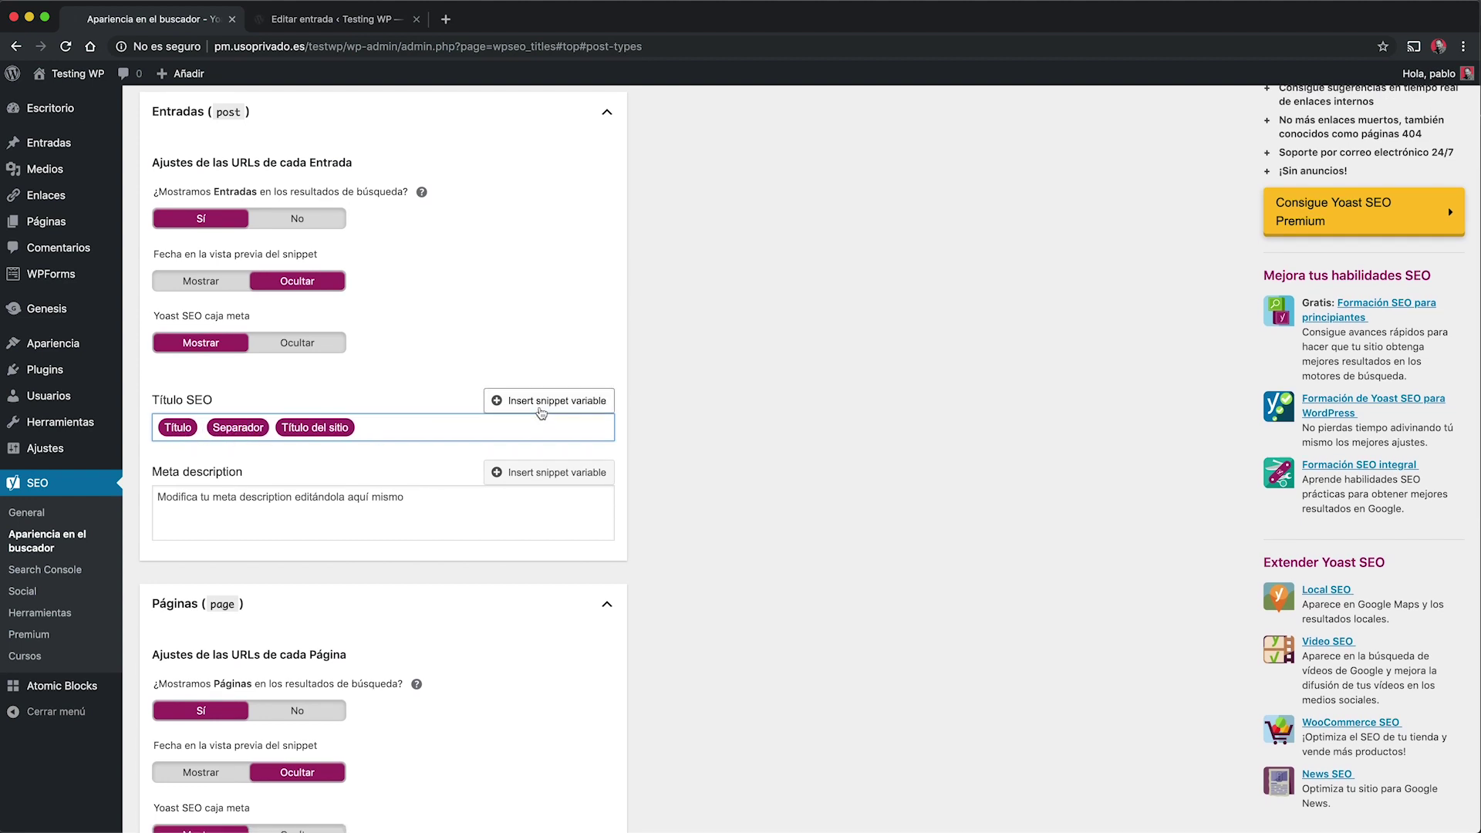
# Bring up the variable suggestions in the Título SEO of Entradas with "%" after Título, and delete the "%" without inserting a variable.
pyautogui.write('%')
pyautogui.scroll(1, 282, 468)
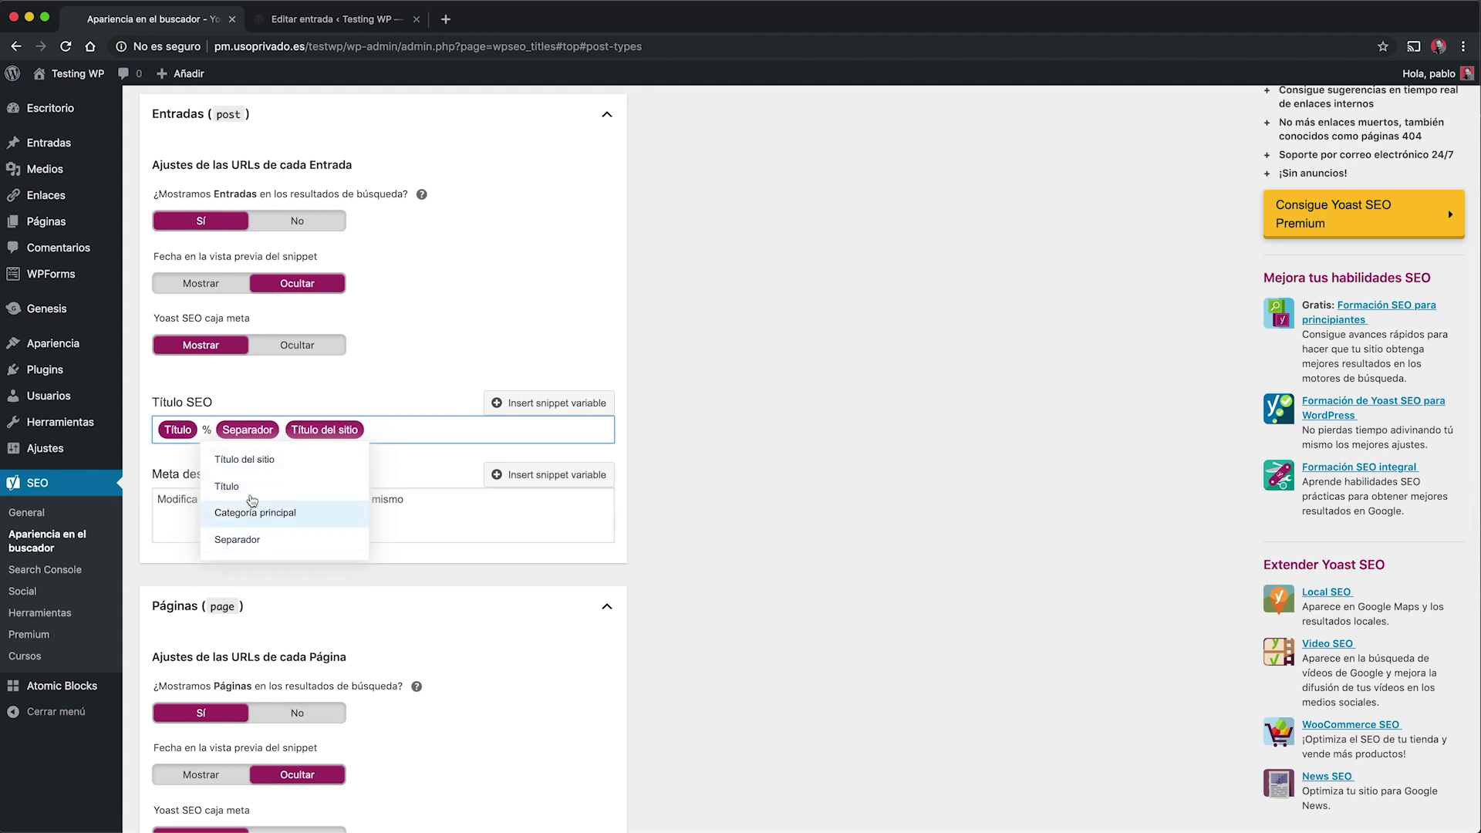
pyautogui.click(417, 430)
pyautogui.click(217, 432)
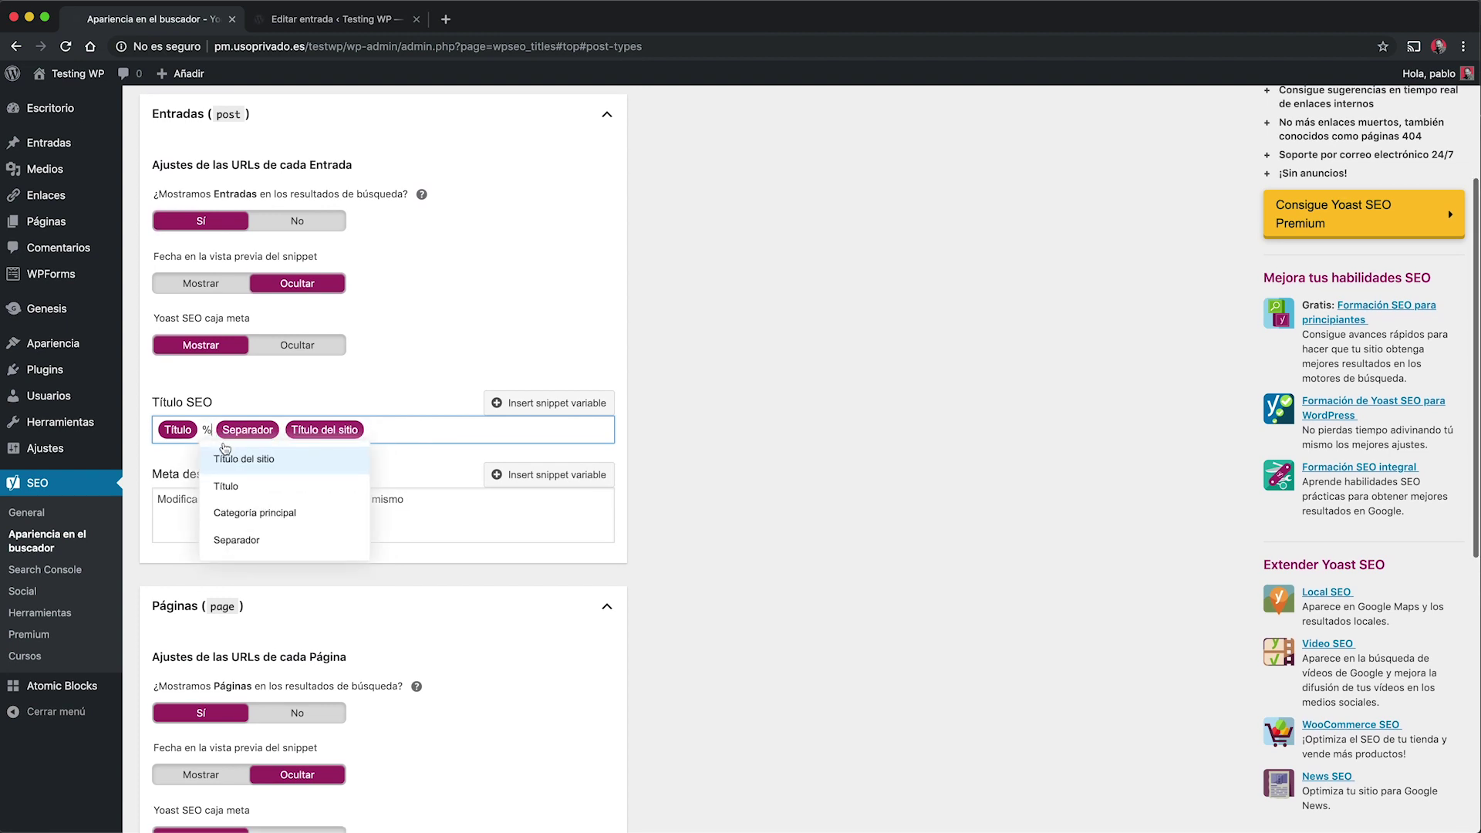
pyautogui.press('BackSpace')
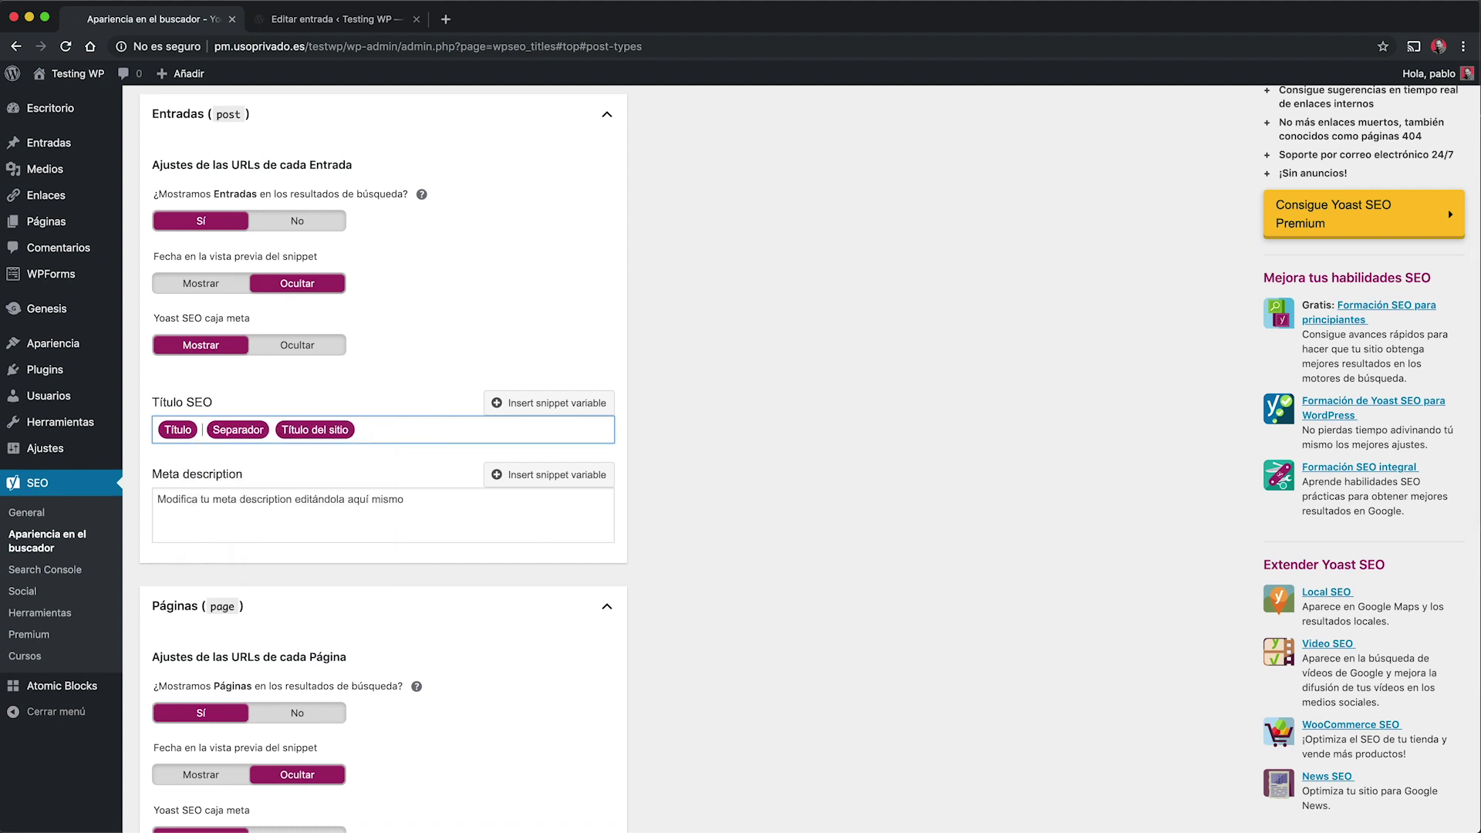
pyautogui.click(296, 512)
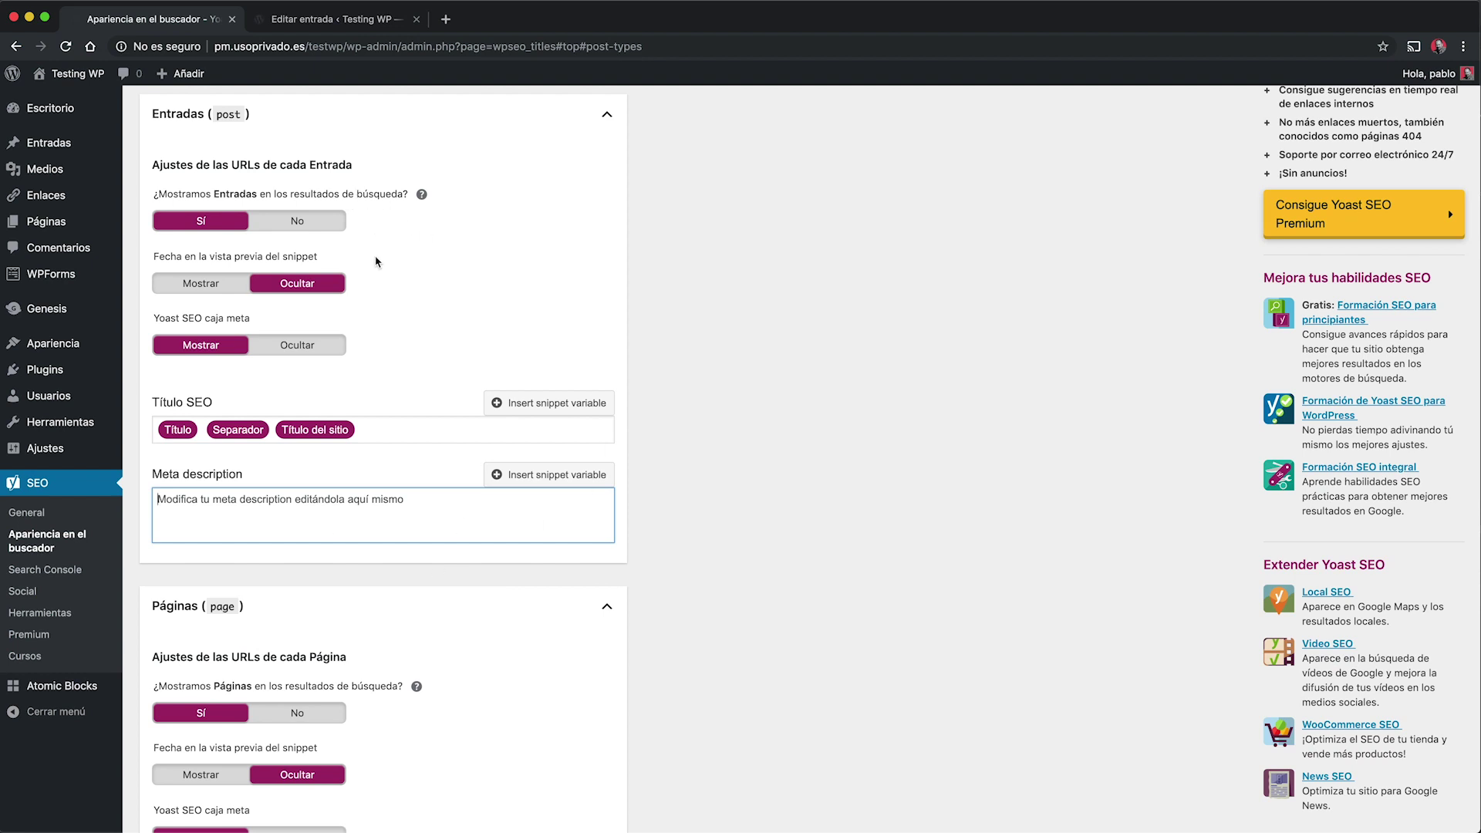
# Review the Páginas settings and save the changes to the content types.
pyautogui.scroll(-3, 391, 339)
pyautogui.scroll(-5, 391, 338)
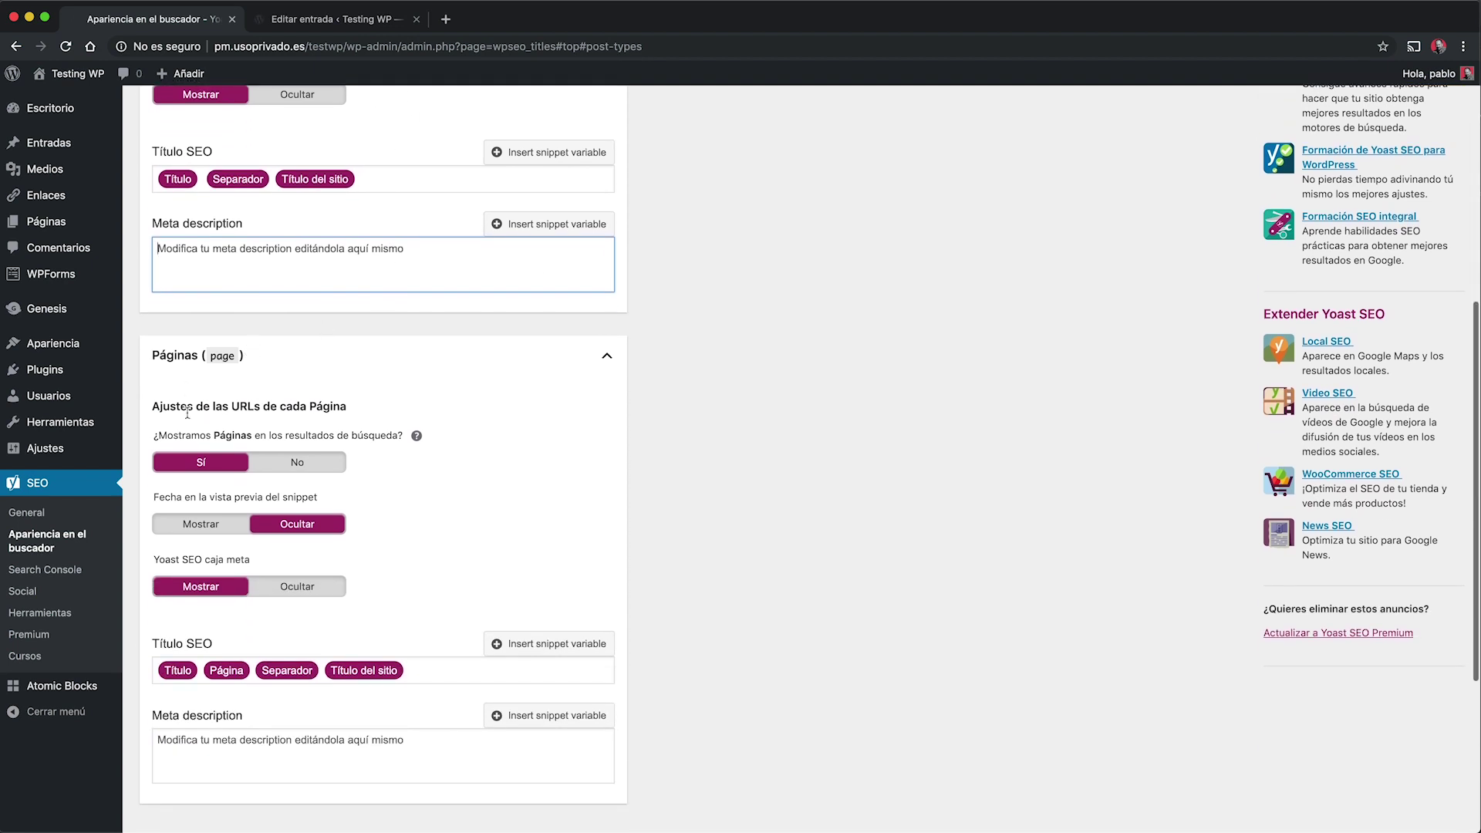
pyautogui.scroll(1, 368, 577)
pyautogui.scroll(-2, 367, 576)
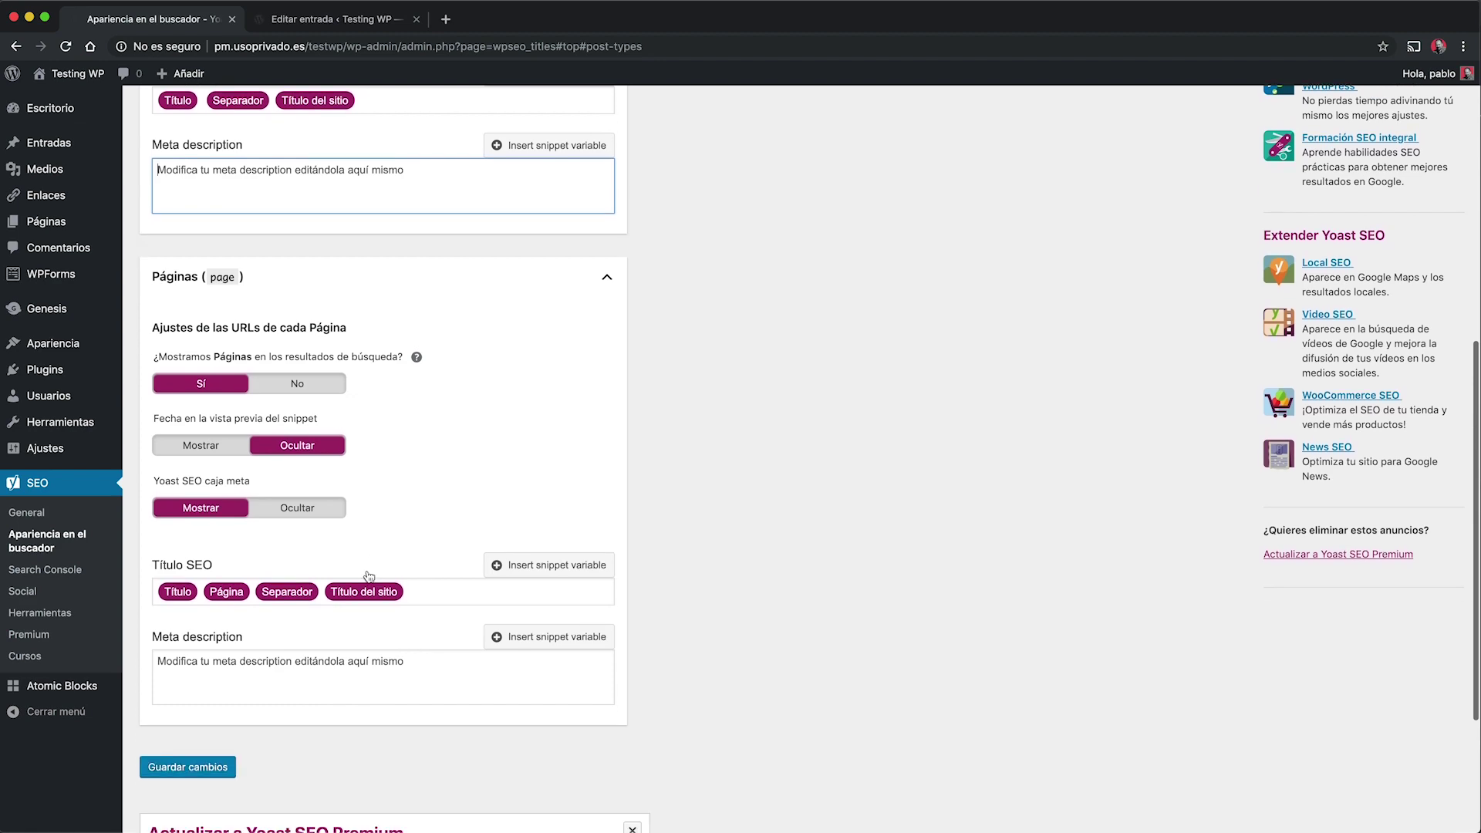
pyautogui.click(187, 763)
# In the Medios settings, switch the redirection of attachment URLs to No, inspect the extra options, return it to Sí, and save the changes.
pyautogui.click(356, 191)
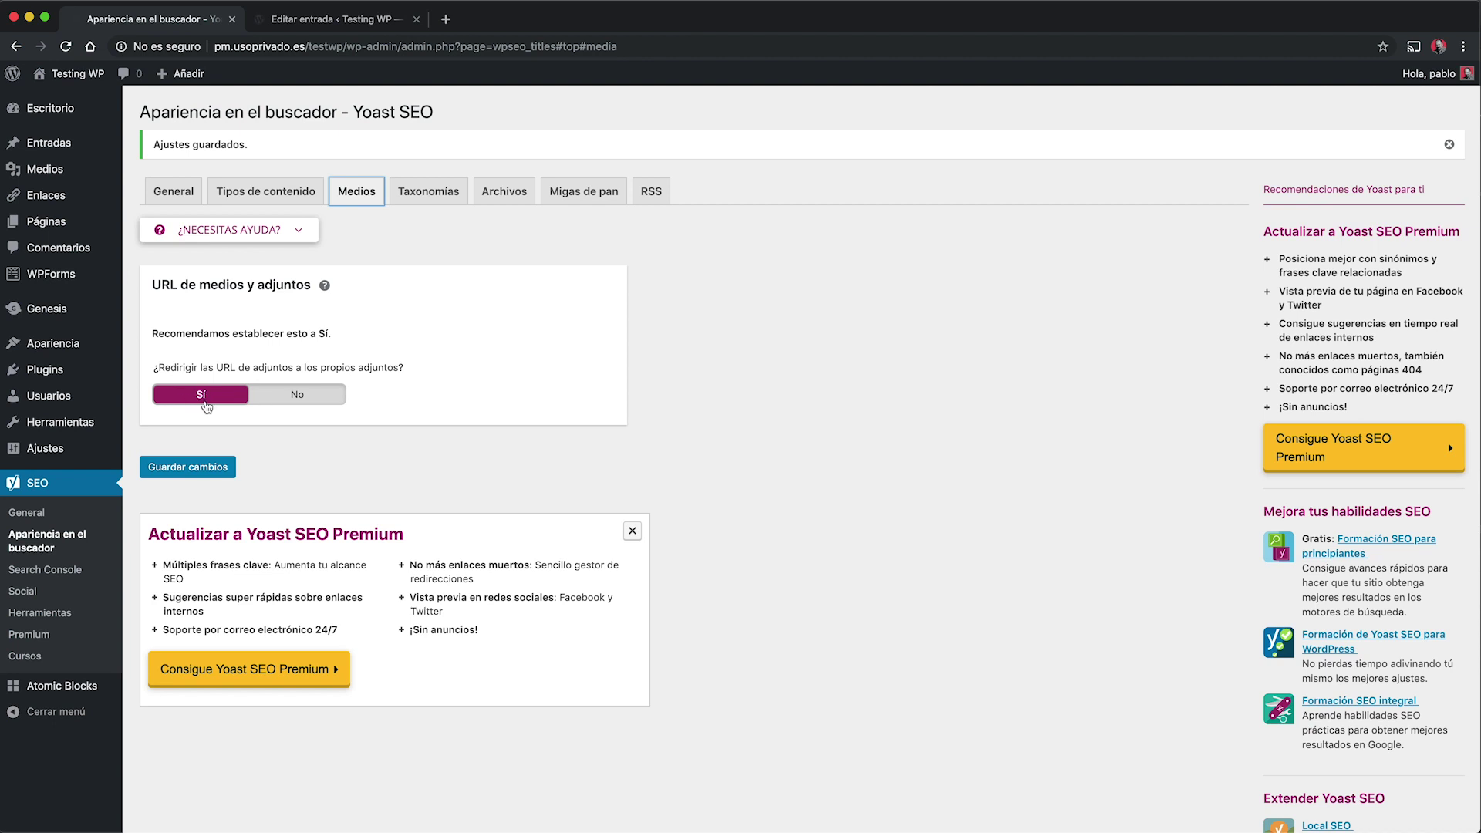
pyautogui.click(297, 394)
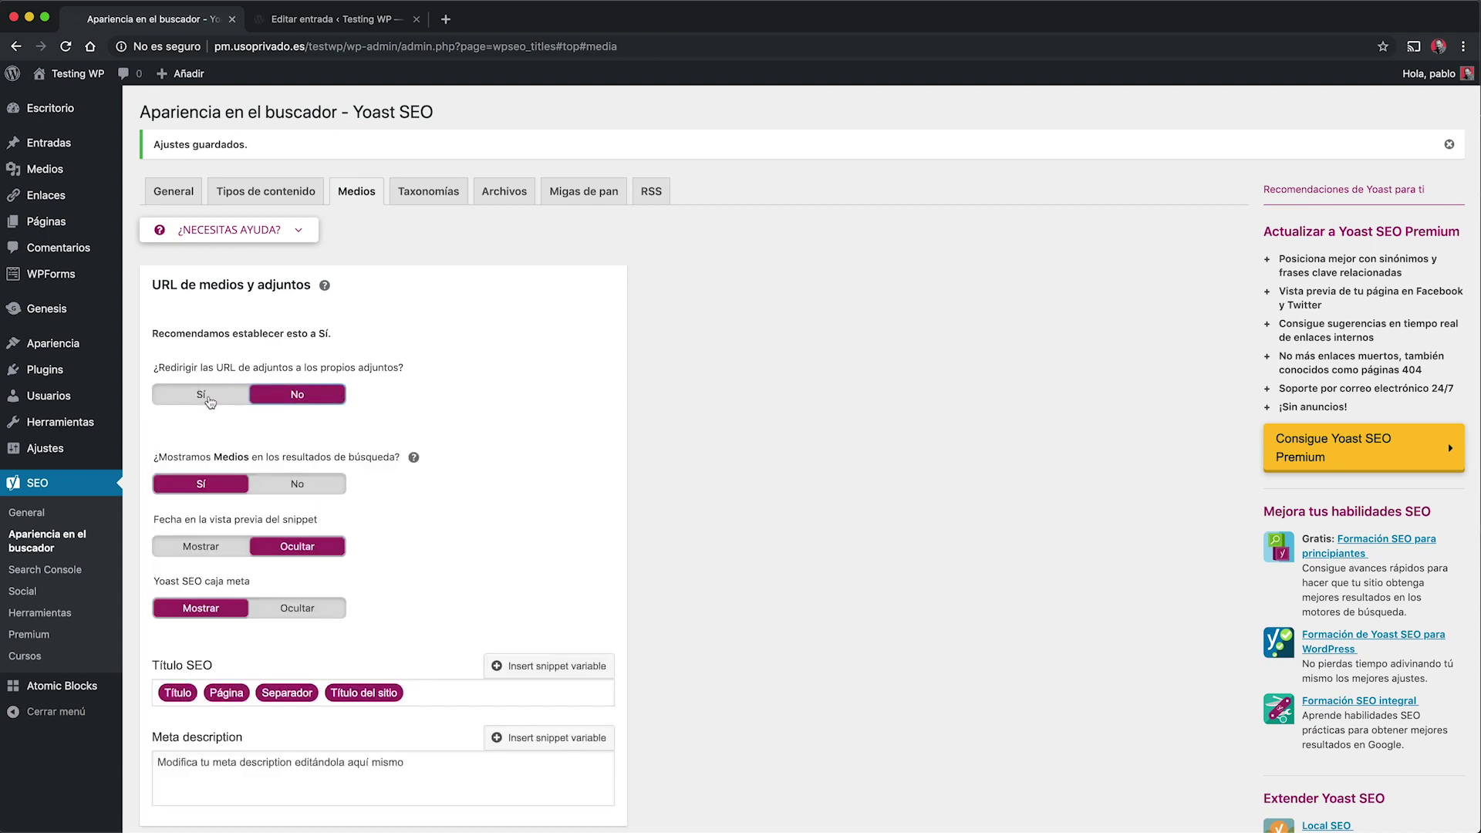
pyautogui.scroll(-2, 298, 463)
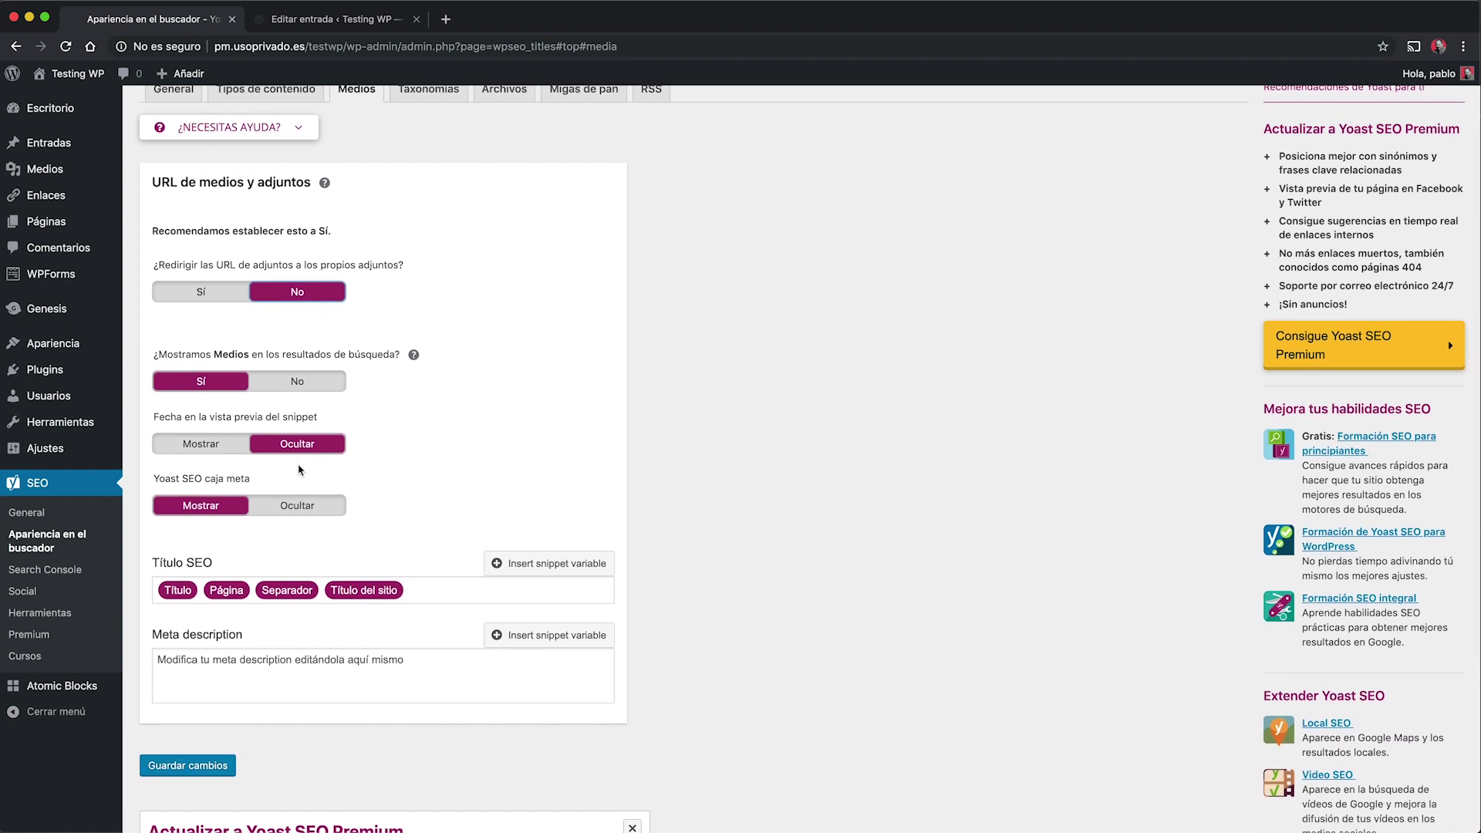
pyautogui.scroll(1, 299, 469)
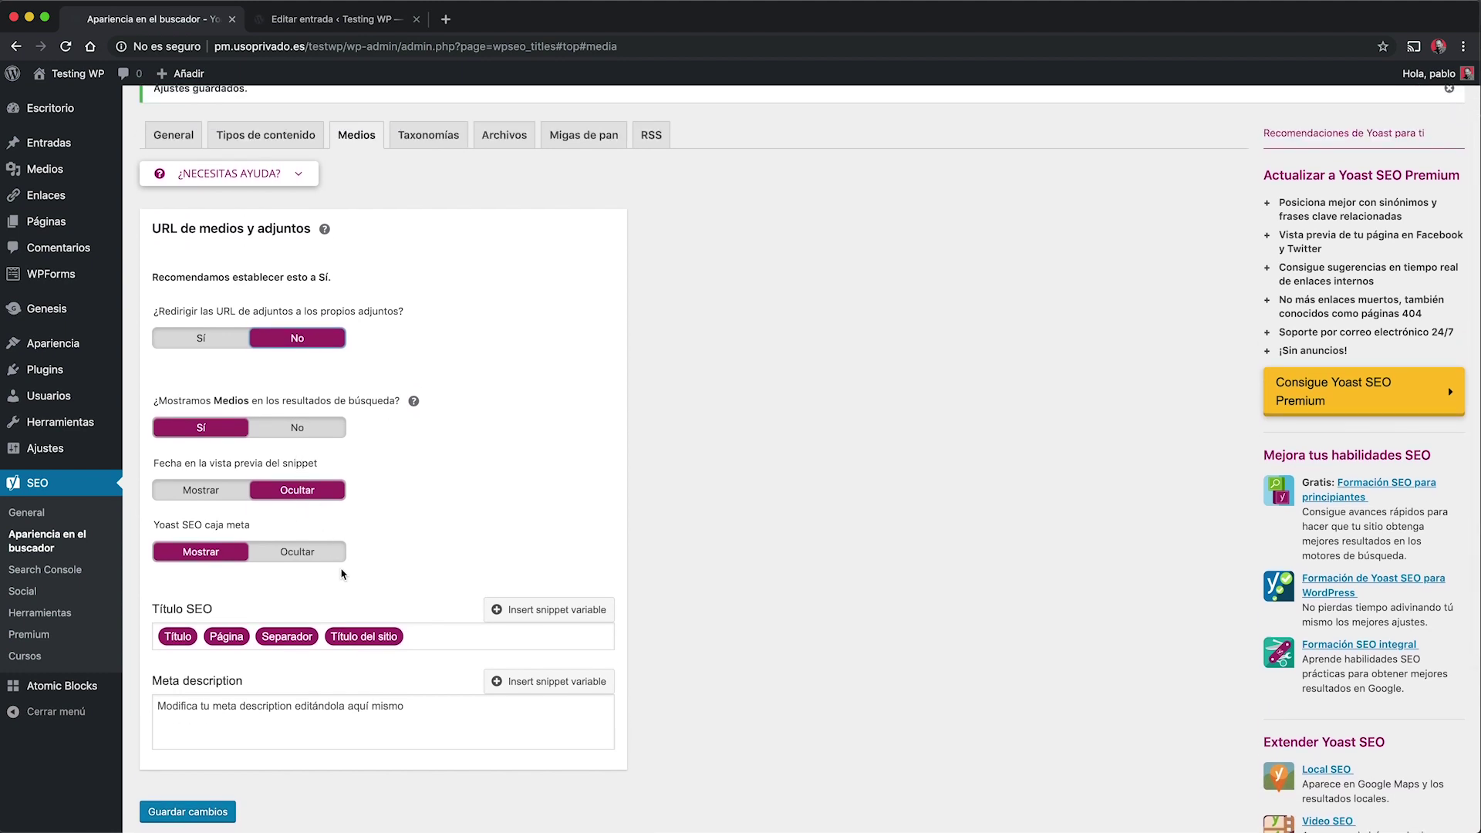
pyautogui.click(203, 340)
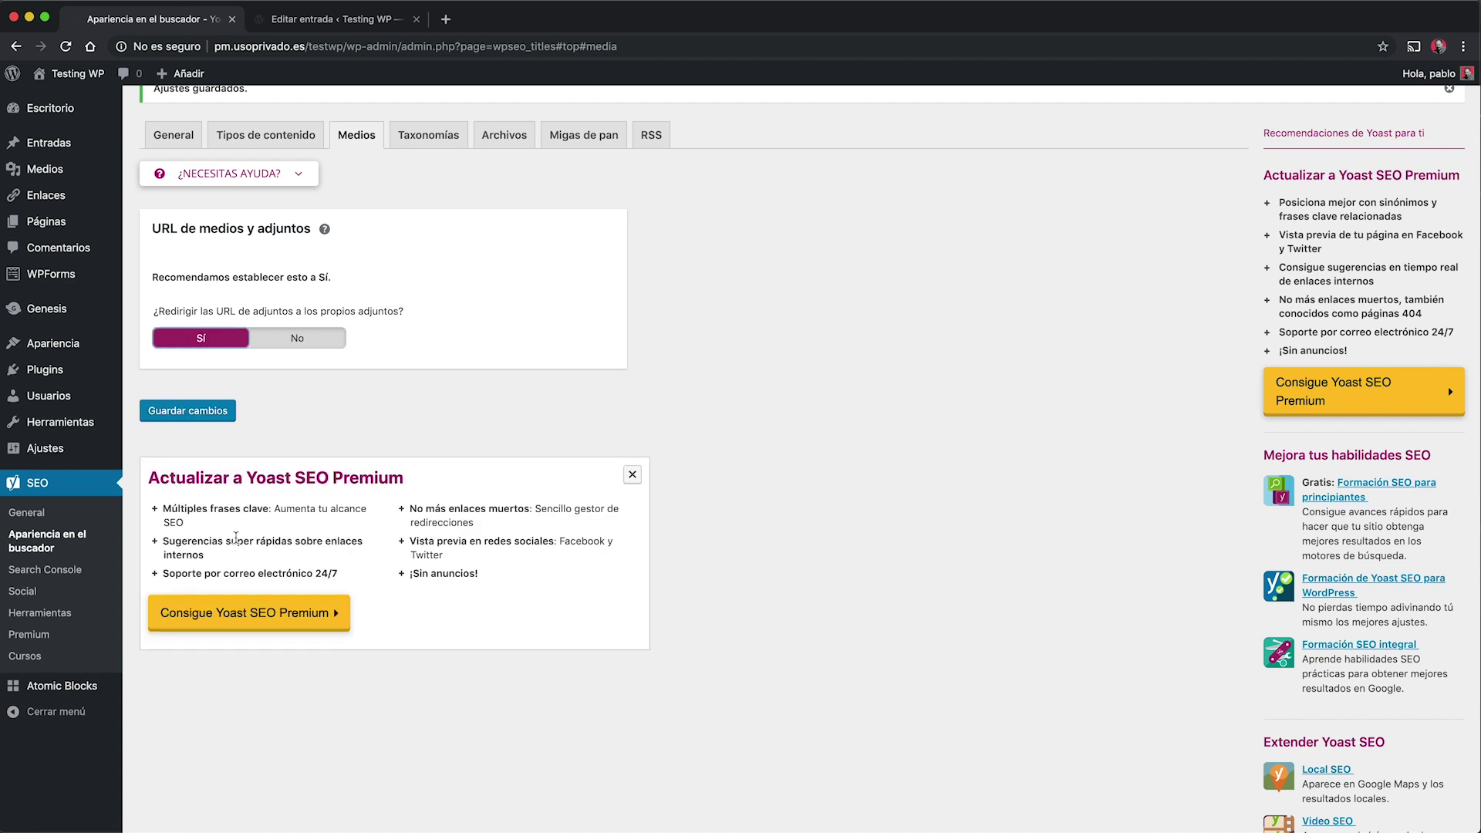
pyautogui.click(187, 413)
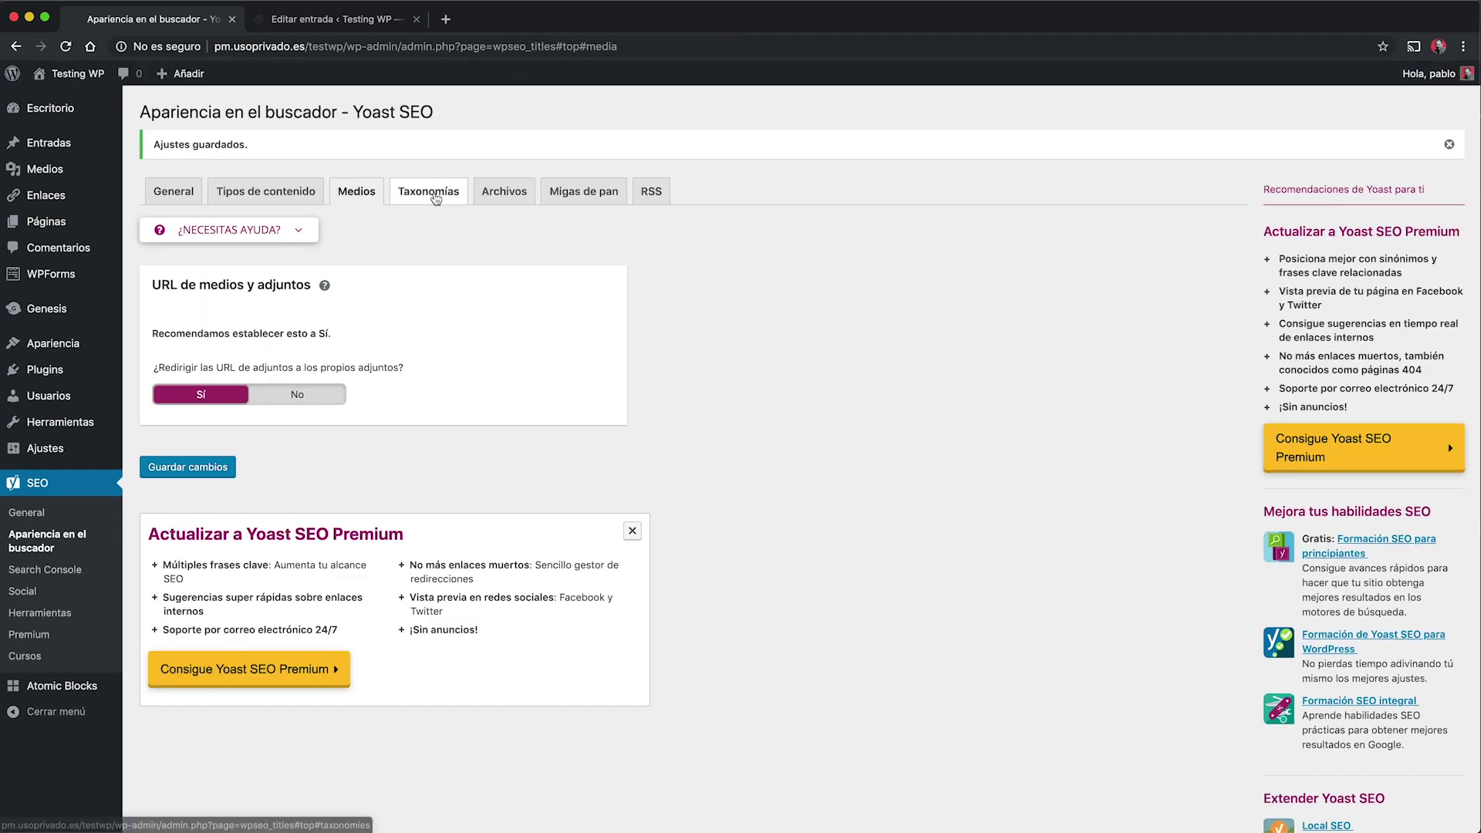
# Open the Taxonomías settings, set showing Categorías in search results to No, and return it to Sí.
pyautogui.click(429, 193)
pyautogui.scroll(-1, 614, 601)
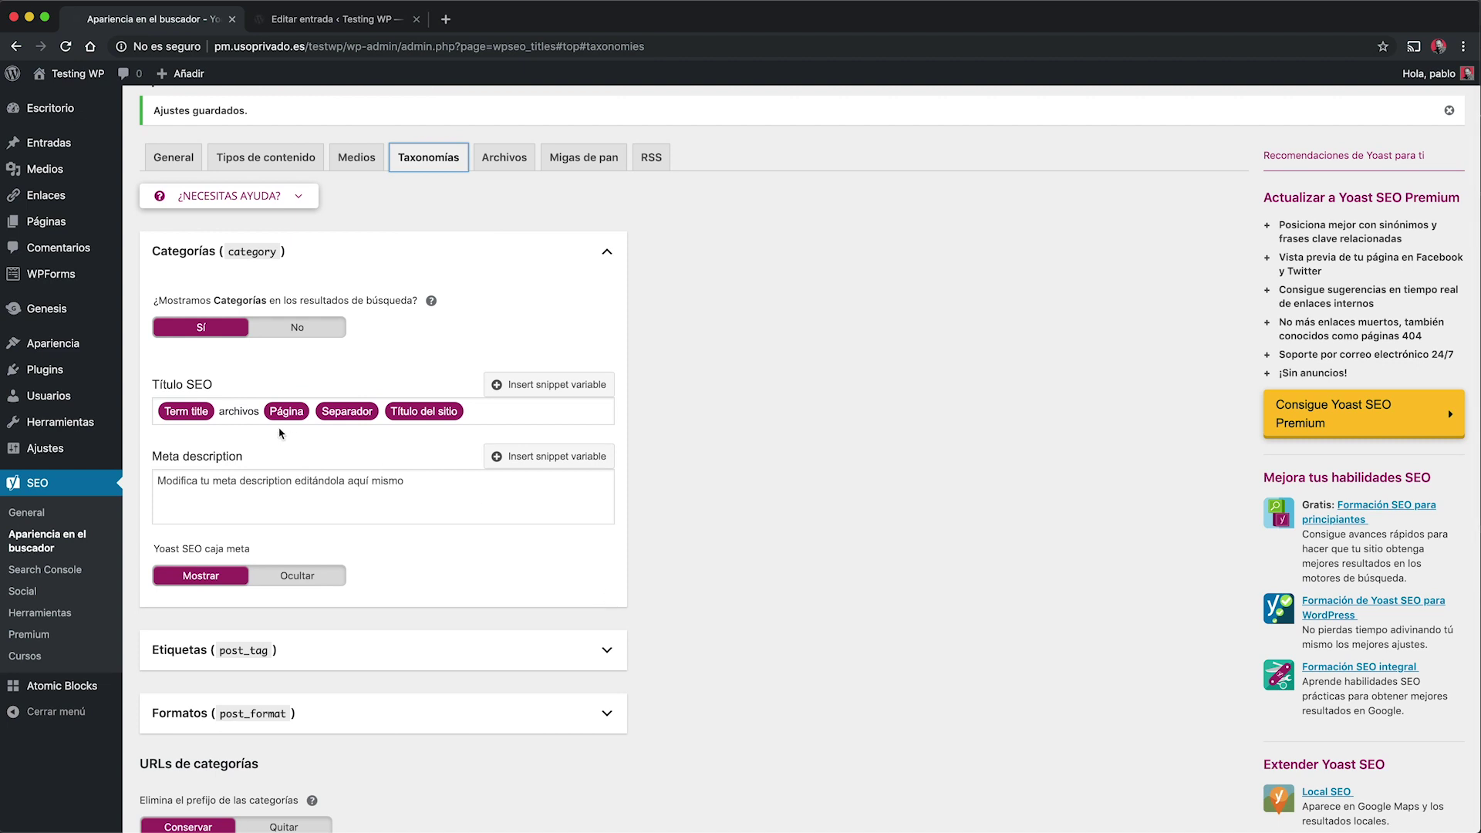
pyautogui.scroll(1, 280, 433)
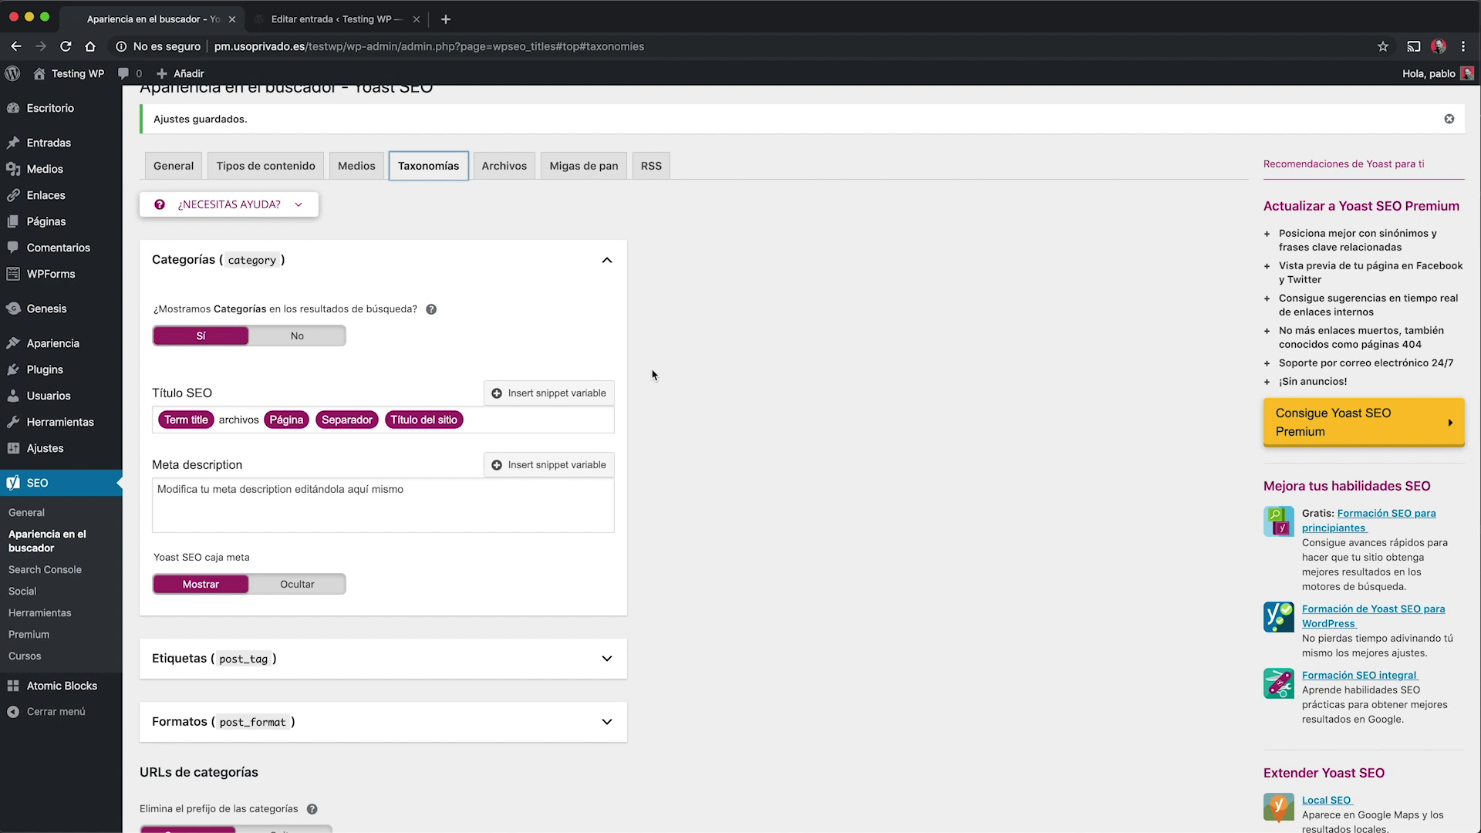
pyautogui.click(301, 346)
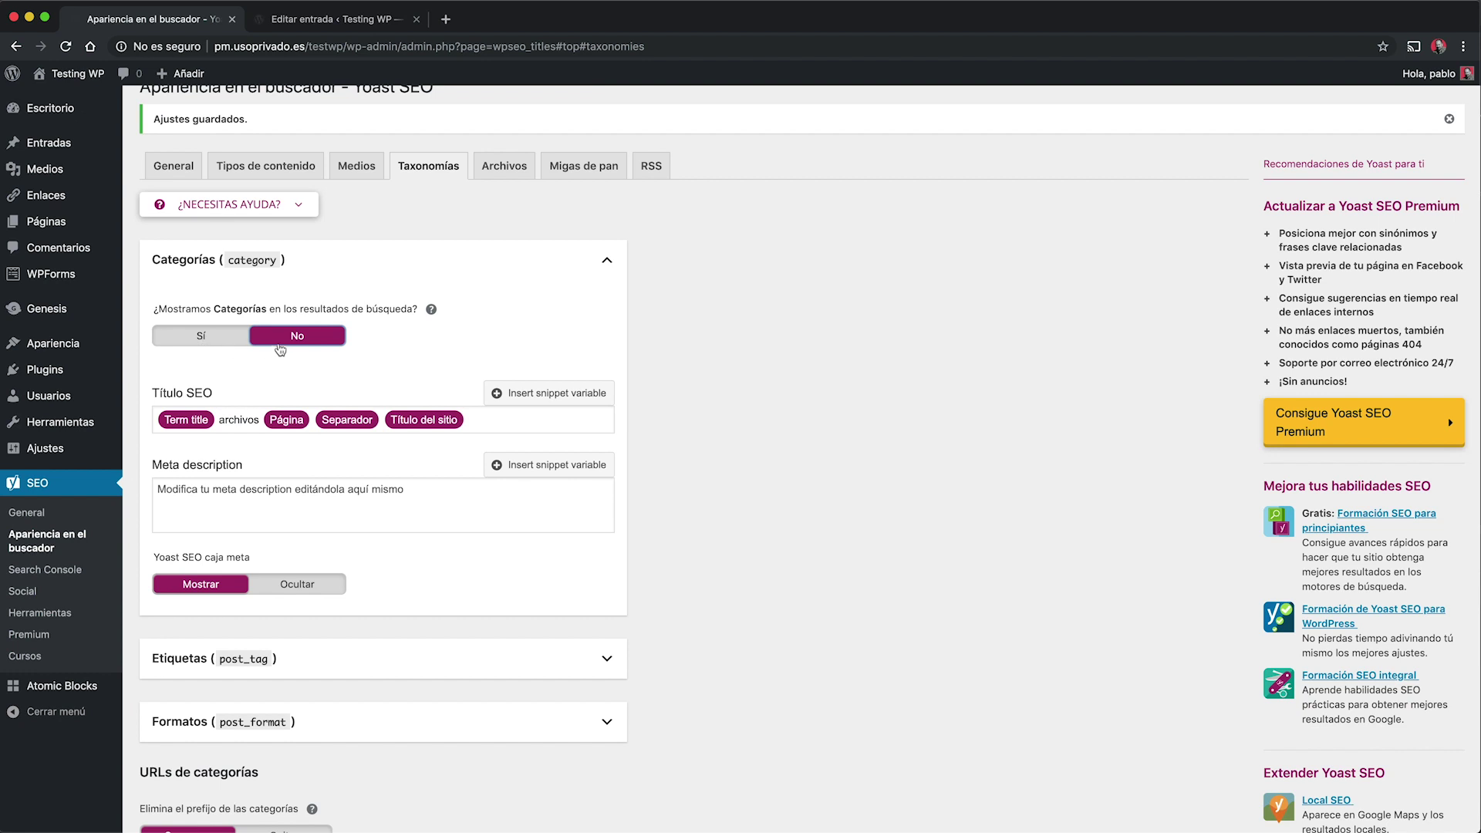
pyautogui.click(190, 339)
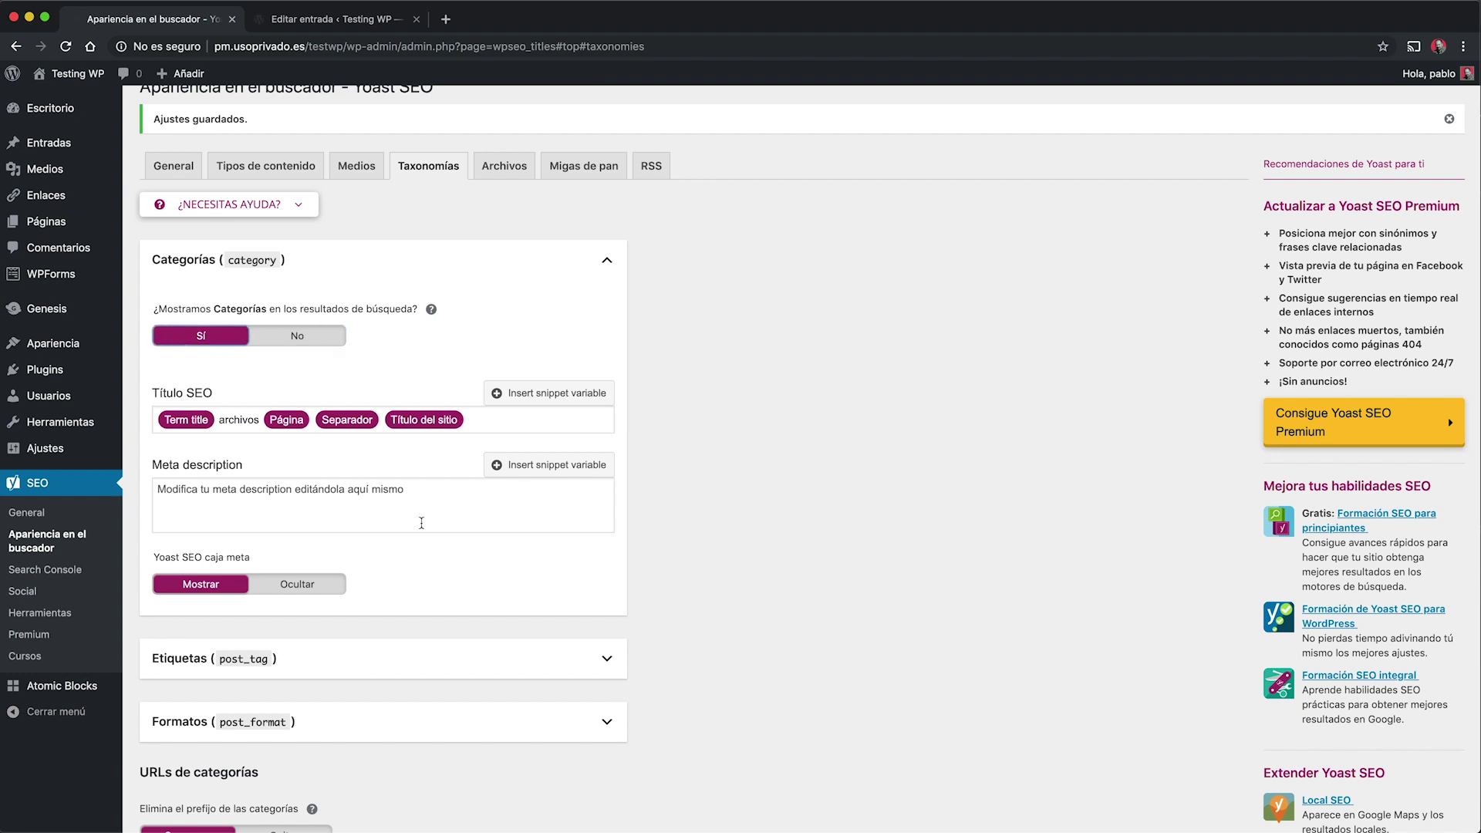
# Show the help text for removing the category prefix under URLs de categorías and highlight "/category/" in it.
pyautogui.scroll(-2, 703, 673)
pyautogui.scroll(1, 292, 636)
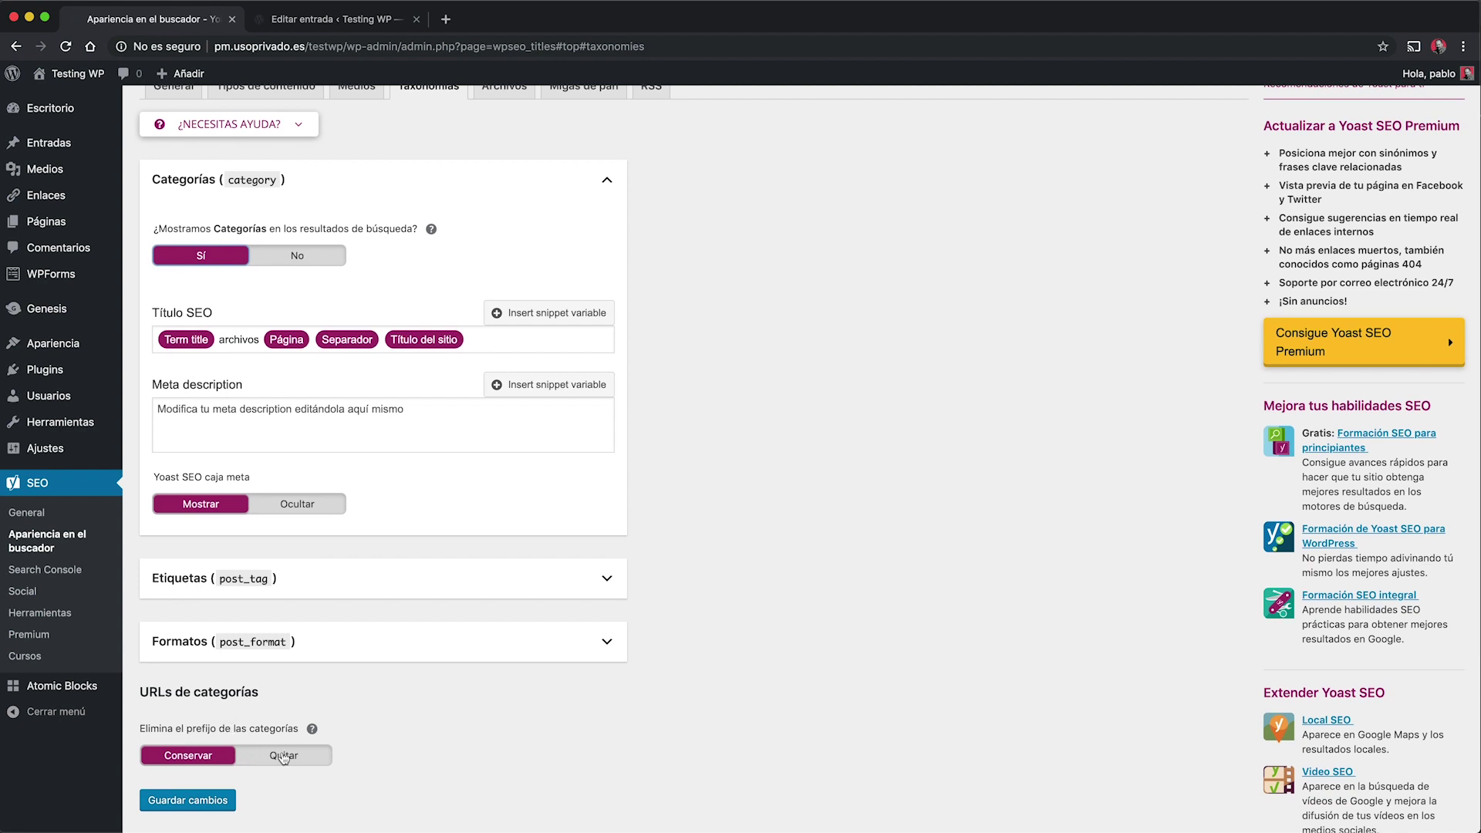
pyautogui.click(312, 729)
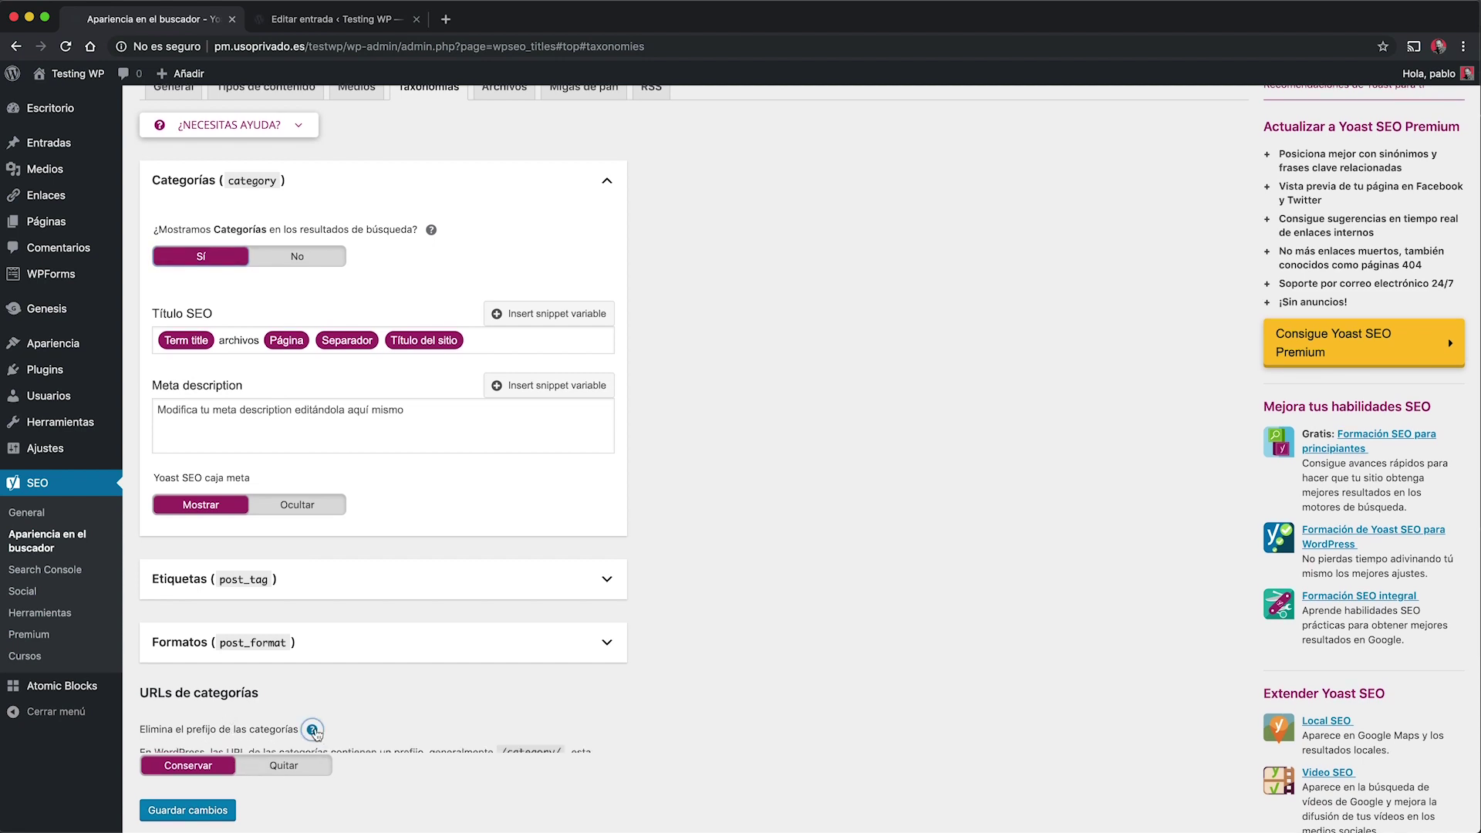
pyautogui.scroll(-3, 460, 782)
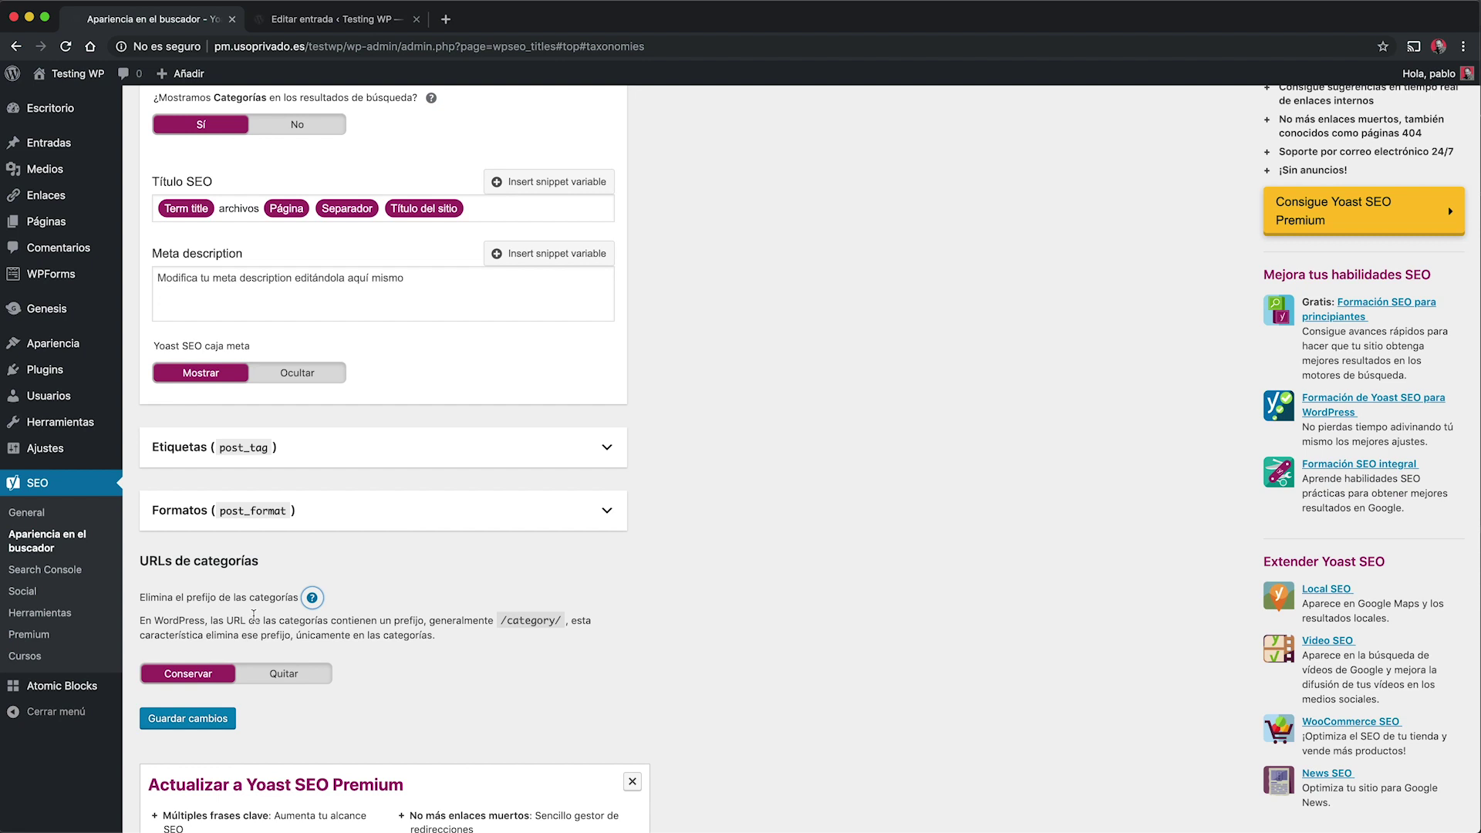
pyautogui.moveTo(500, 618); pyautogui.dragTo(567, 621)
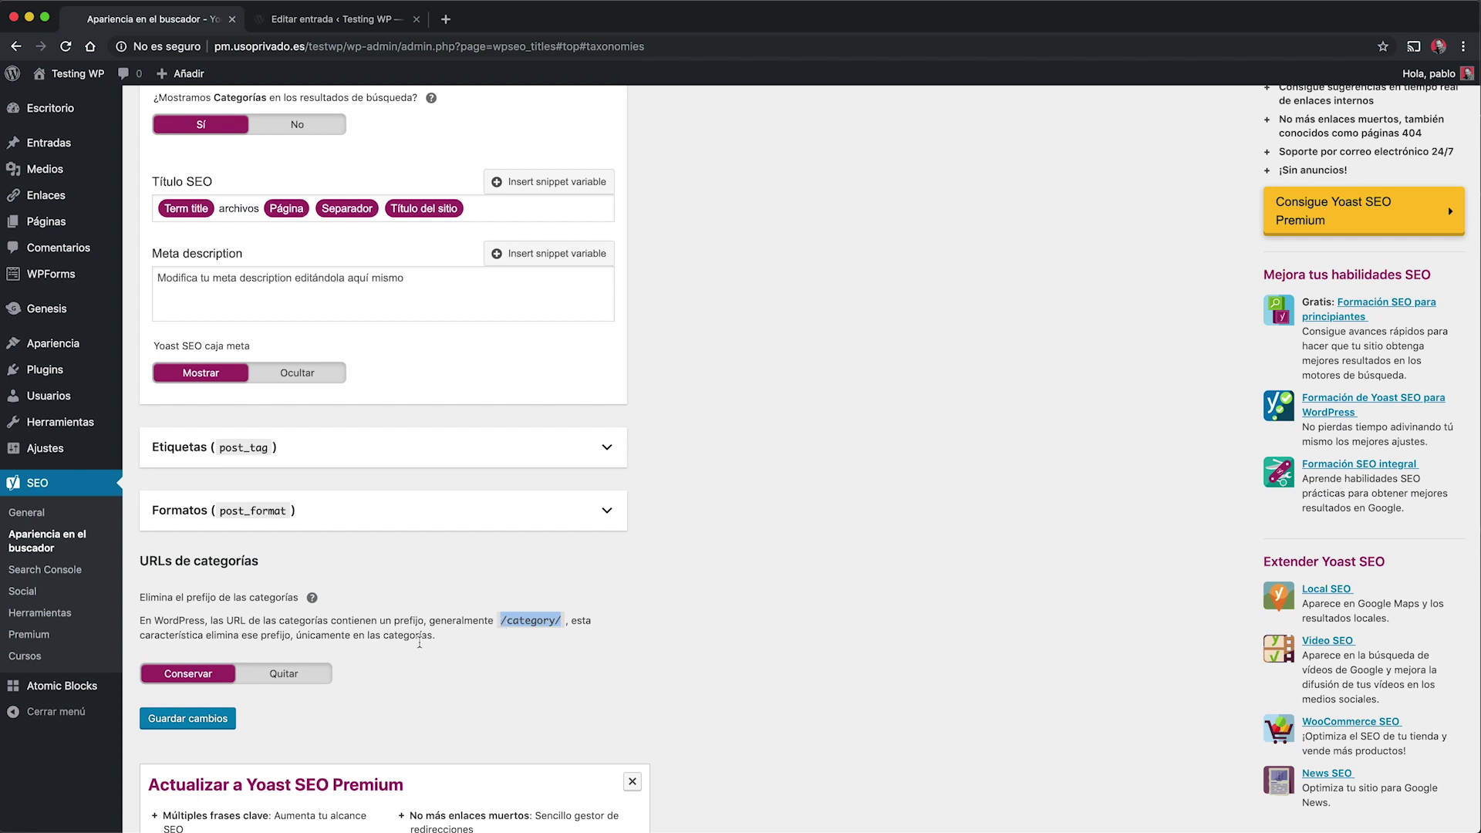
# Switch the category prefix option to Quitar, return it to Conservar, and save the taxonomy settings.
pyautogui.click(271, 678)
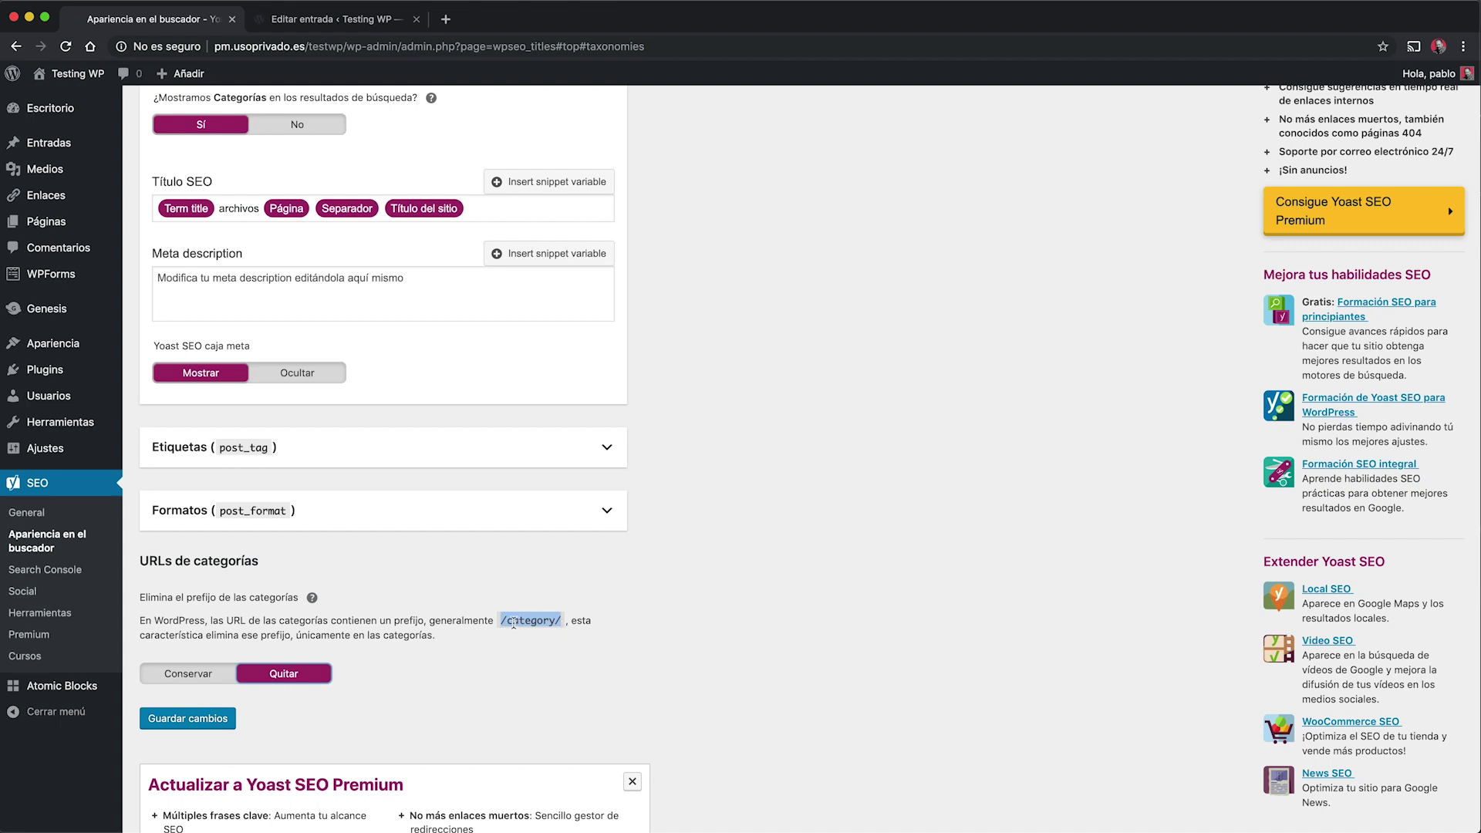
pyautogui.moveTo(499, 622)
pyautogui.mouseDown()
pyautogui.moveTo(567, 622)
pyautogui.moveTo(496, 624)
pyautogui.mouseUp()
pyautogui.click(199, 676)
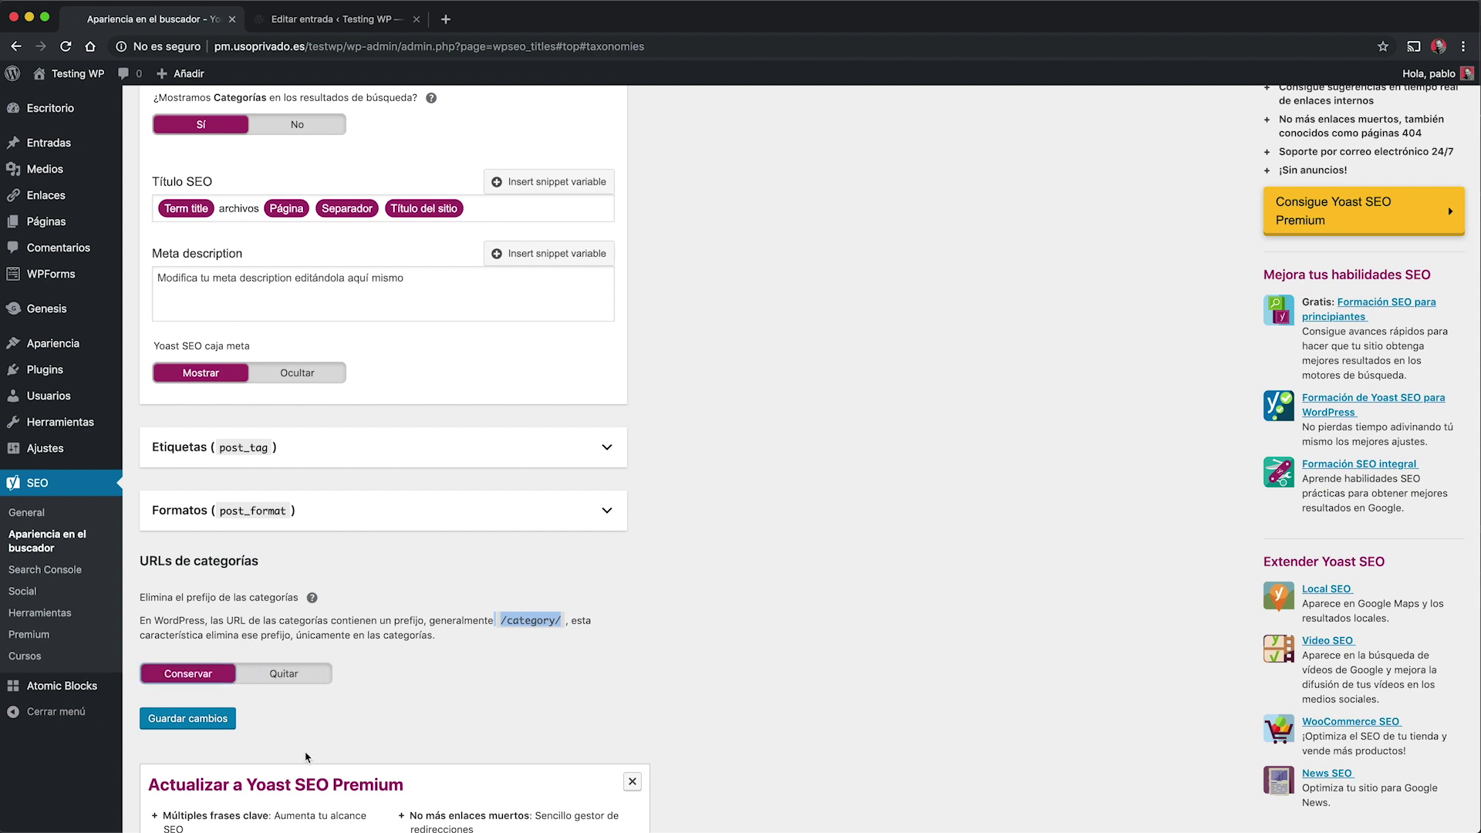
pyautogui.click(202, 725)
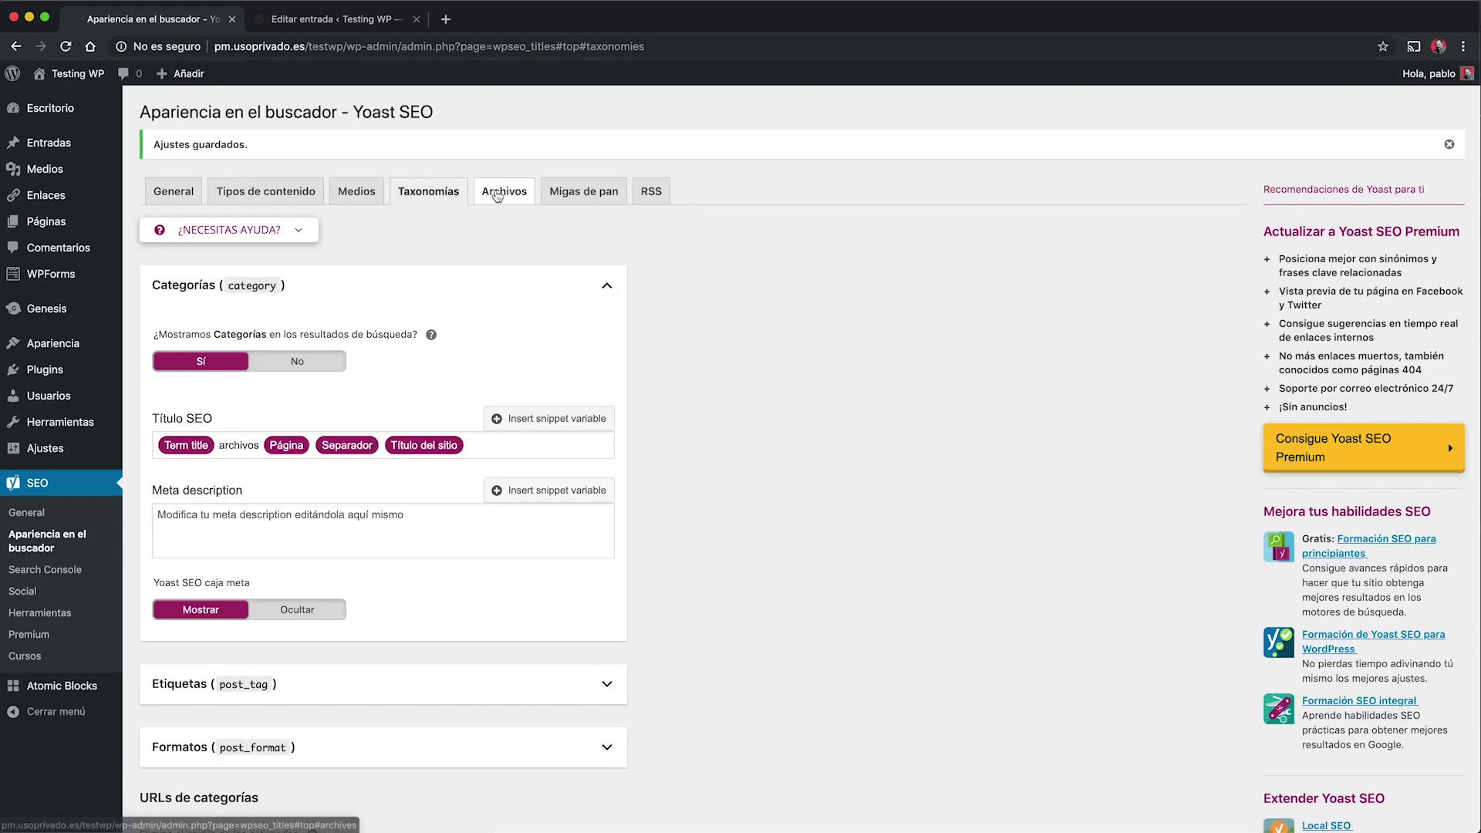
# Open the Archivos settings and review the Archivos de autor option under Ajustes de archivos de autor.
pyautogui.click(501, 194)
pyautogui.scroll(-1, 703, 490)
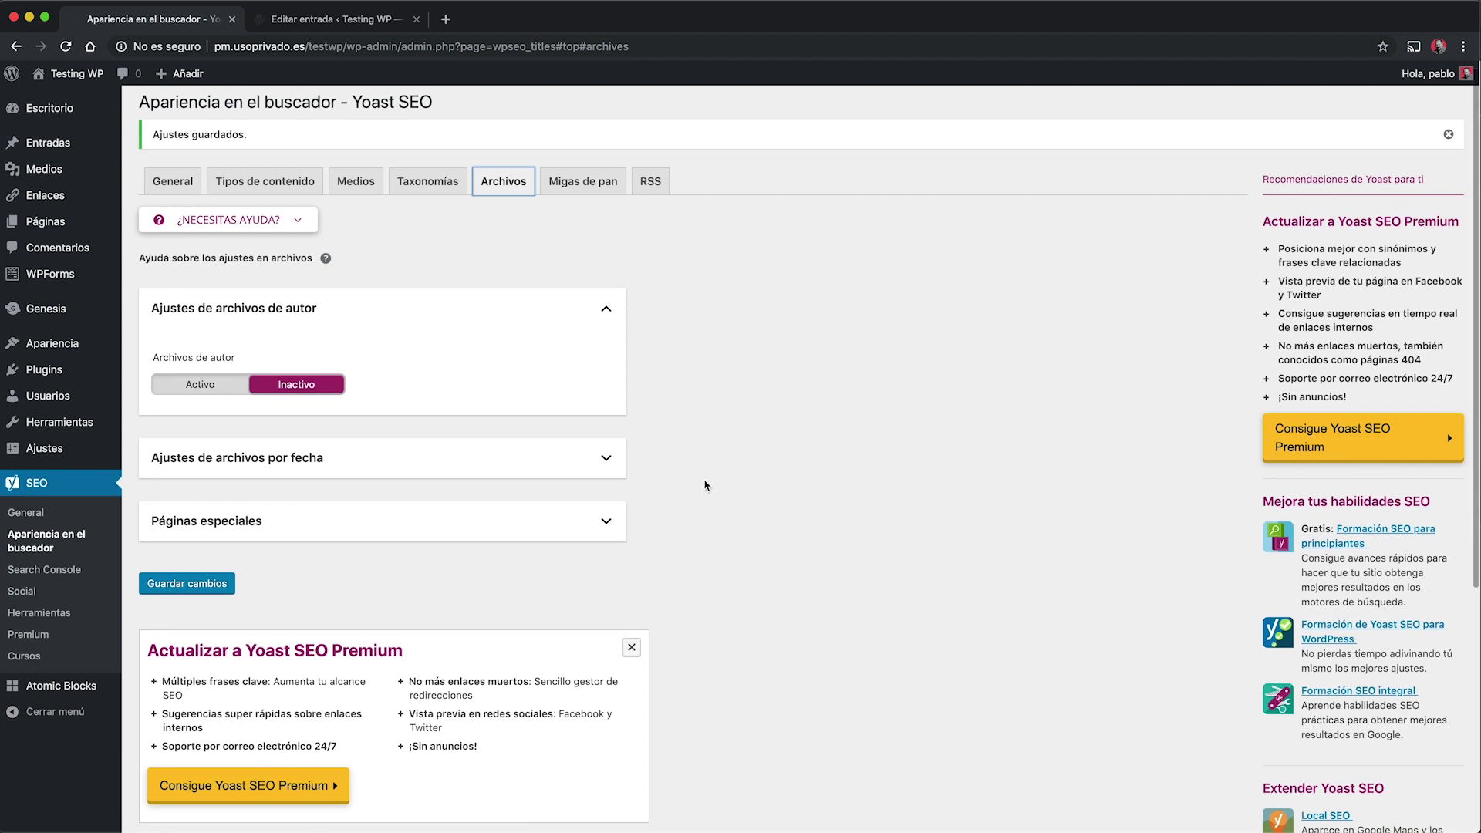
pyautogui.scroll(-1, 690, 431)
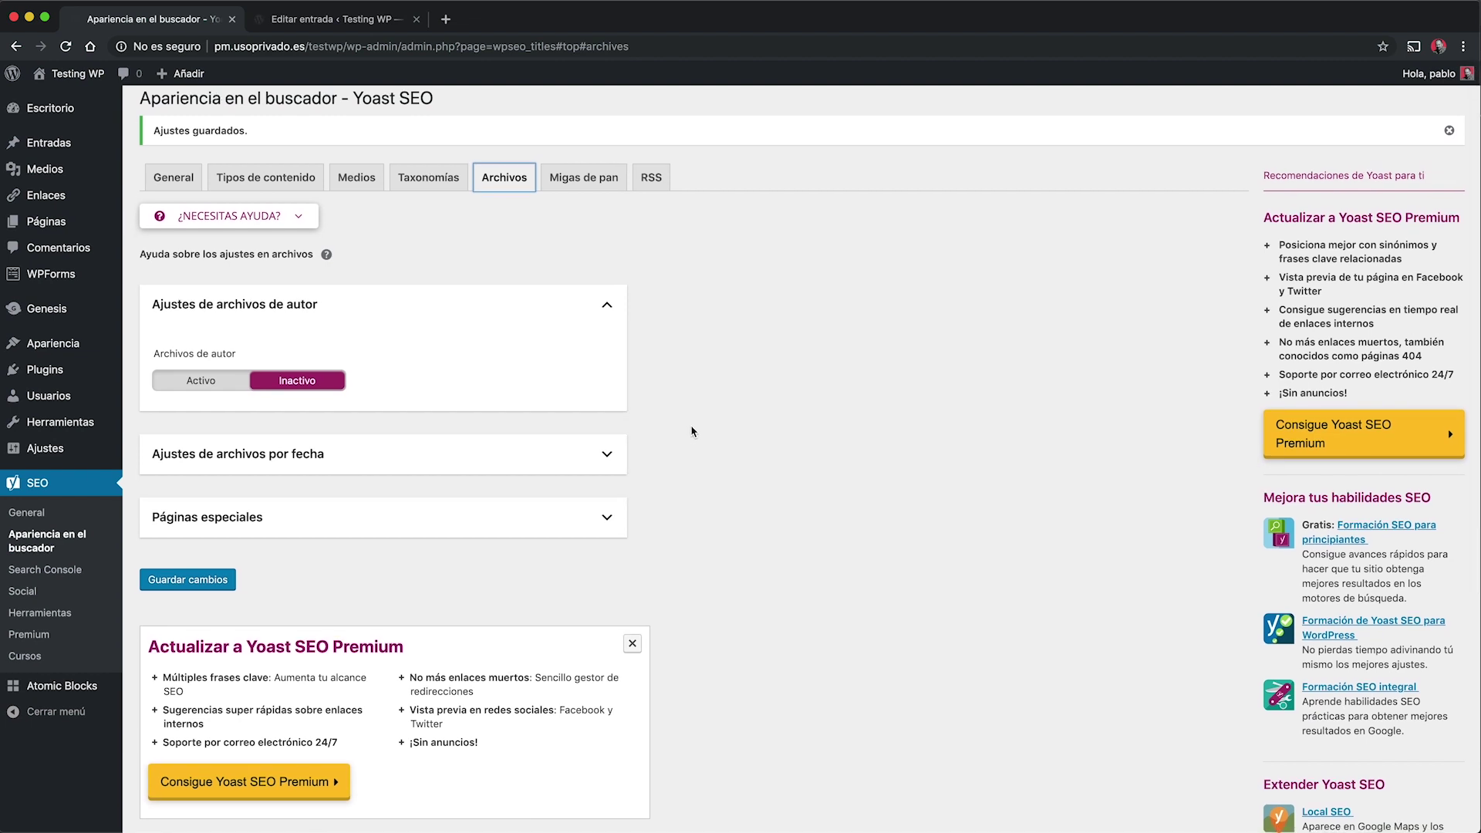
pyautogui.scroll(-1, 691, 432)
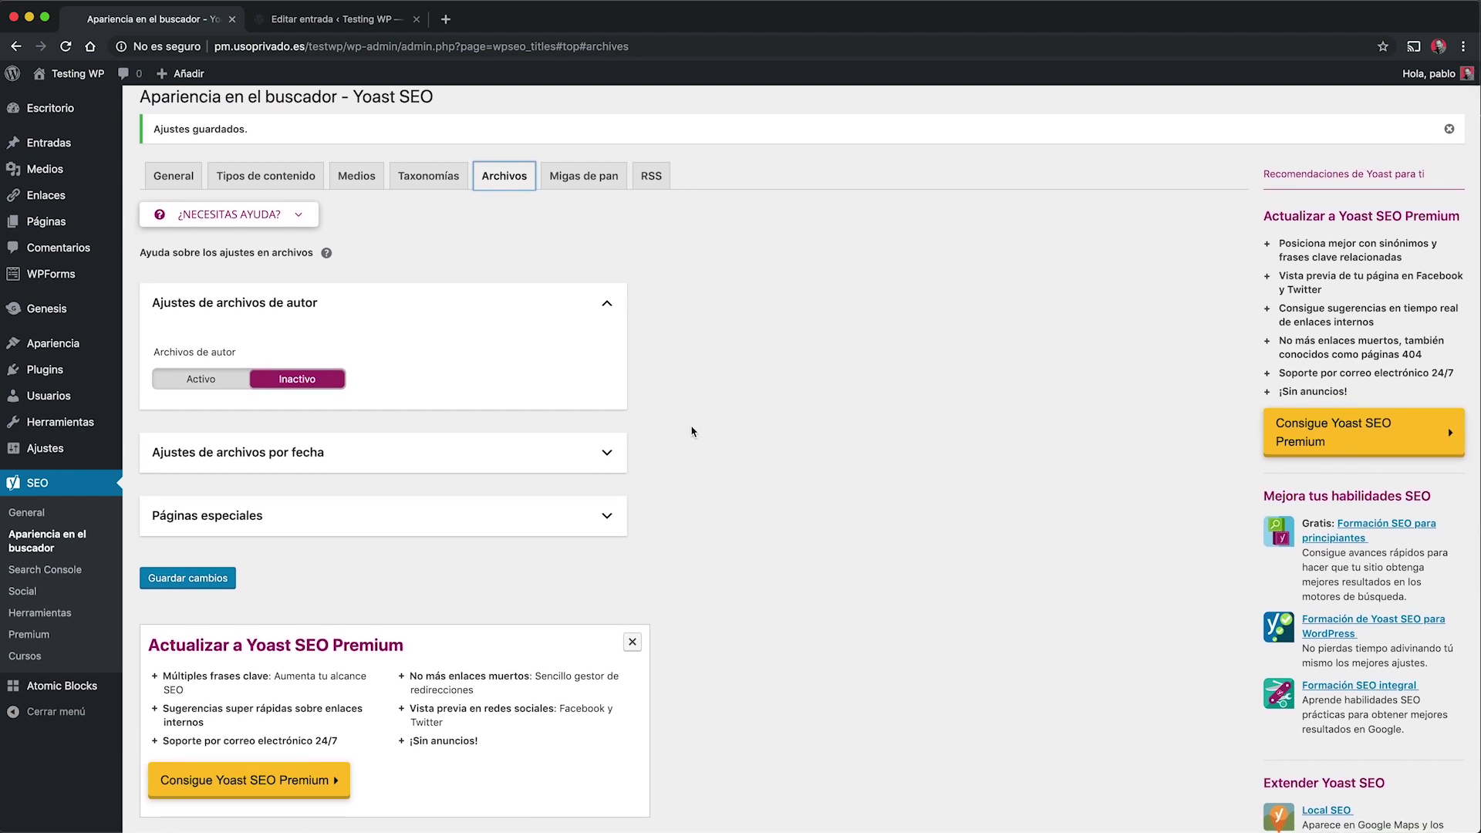
pyautogui.scroll(-1, 671, 415)
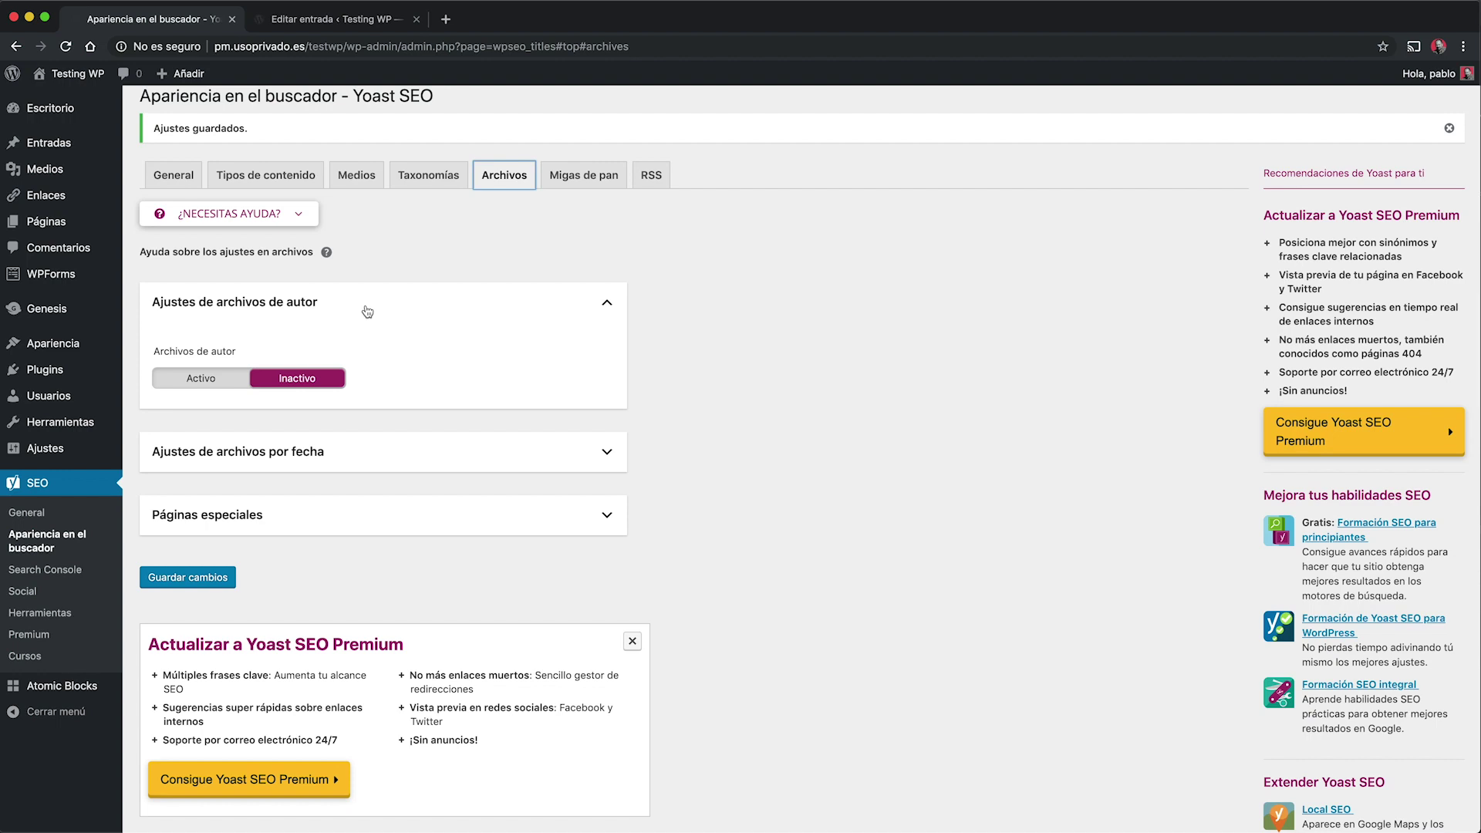
pyautogui.scroll(1, 314, 351)
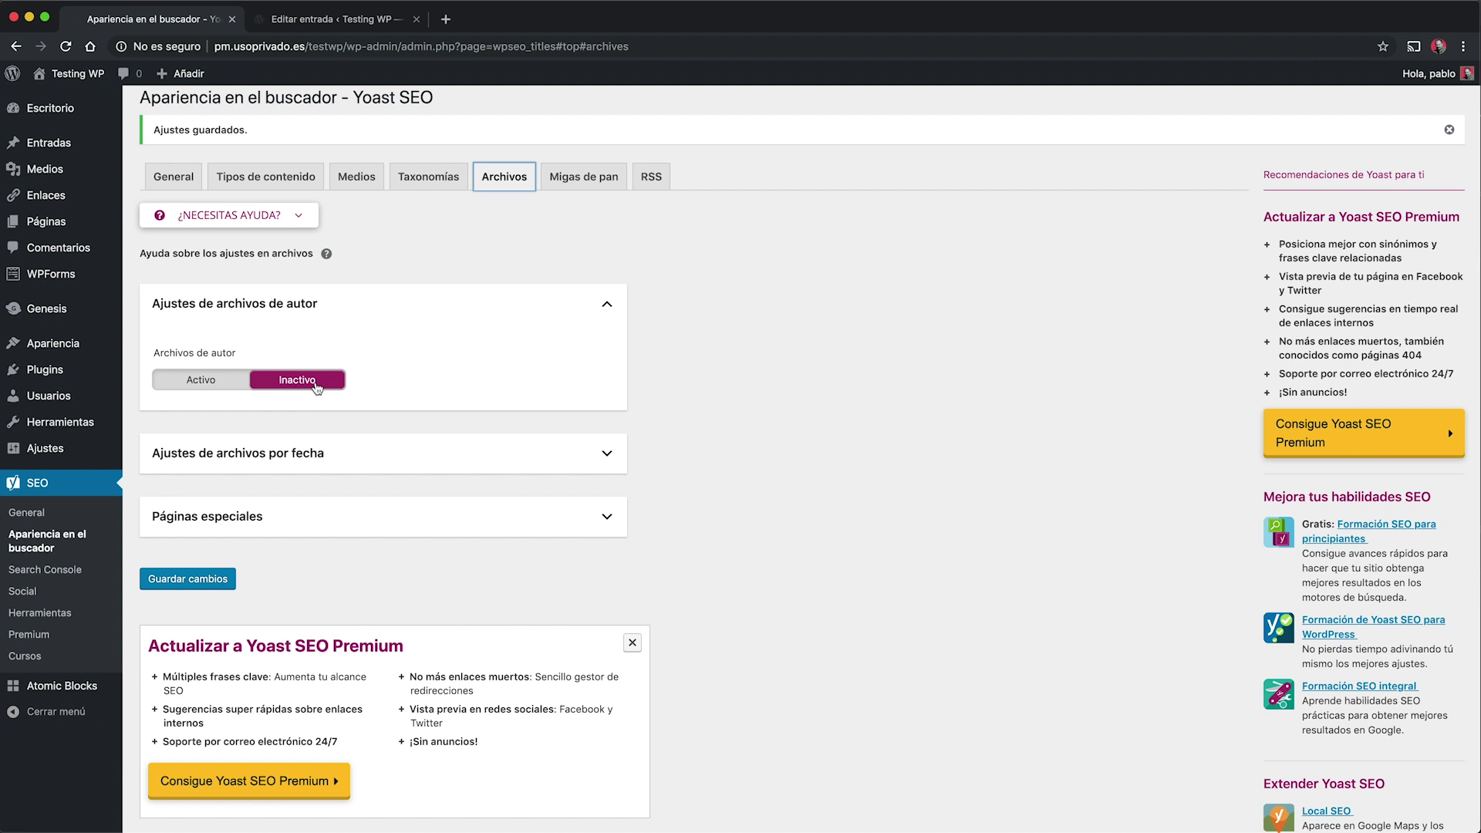
# Expand Ajustes de archivos por fecha and set Archivo por fechas to Inactivo.
pyautogui.click(613, 466)
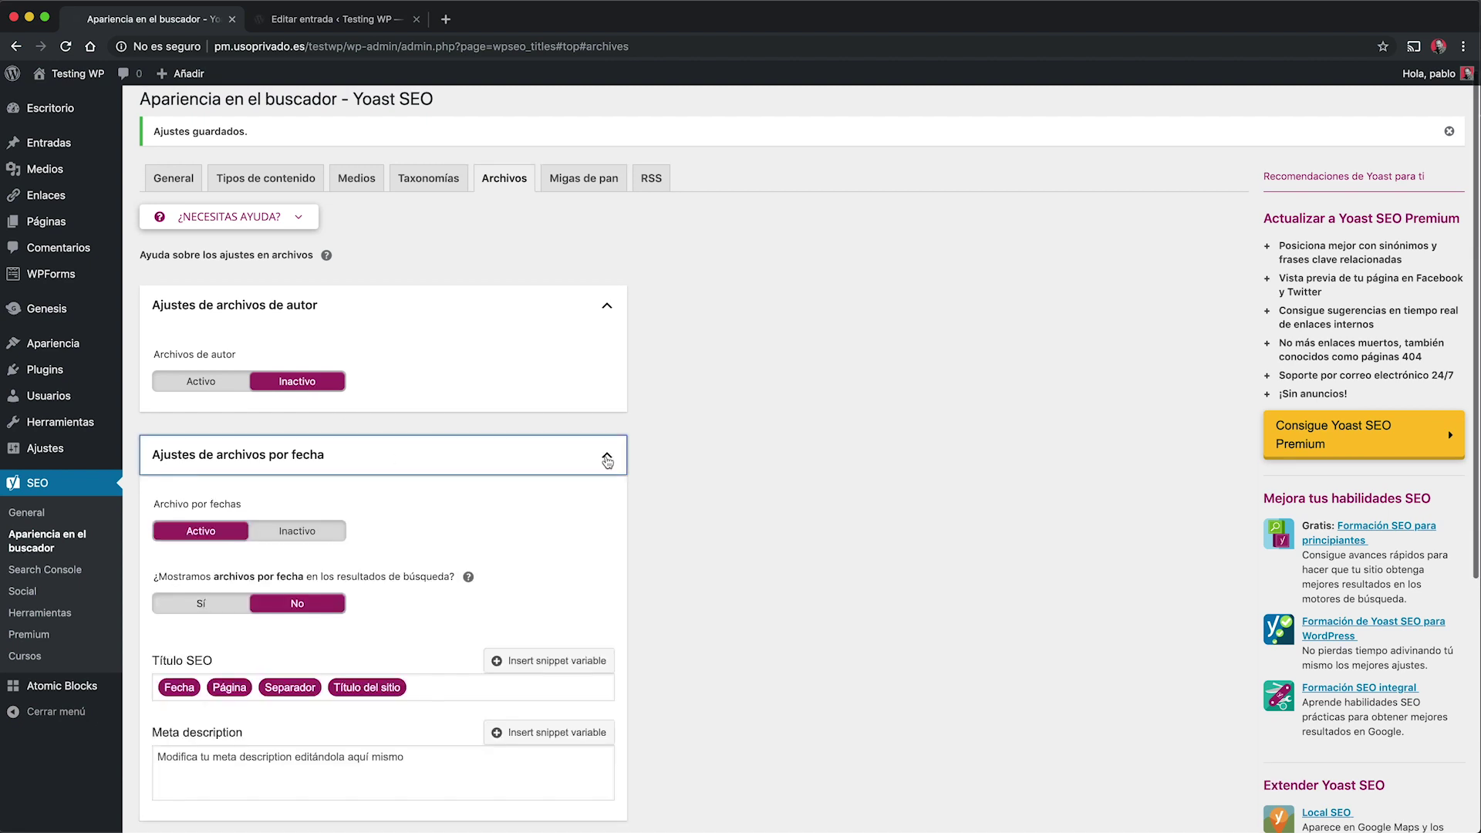
pyautogui.scroll(-3, 576, 489)
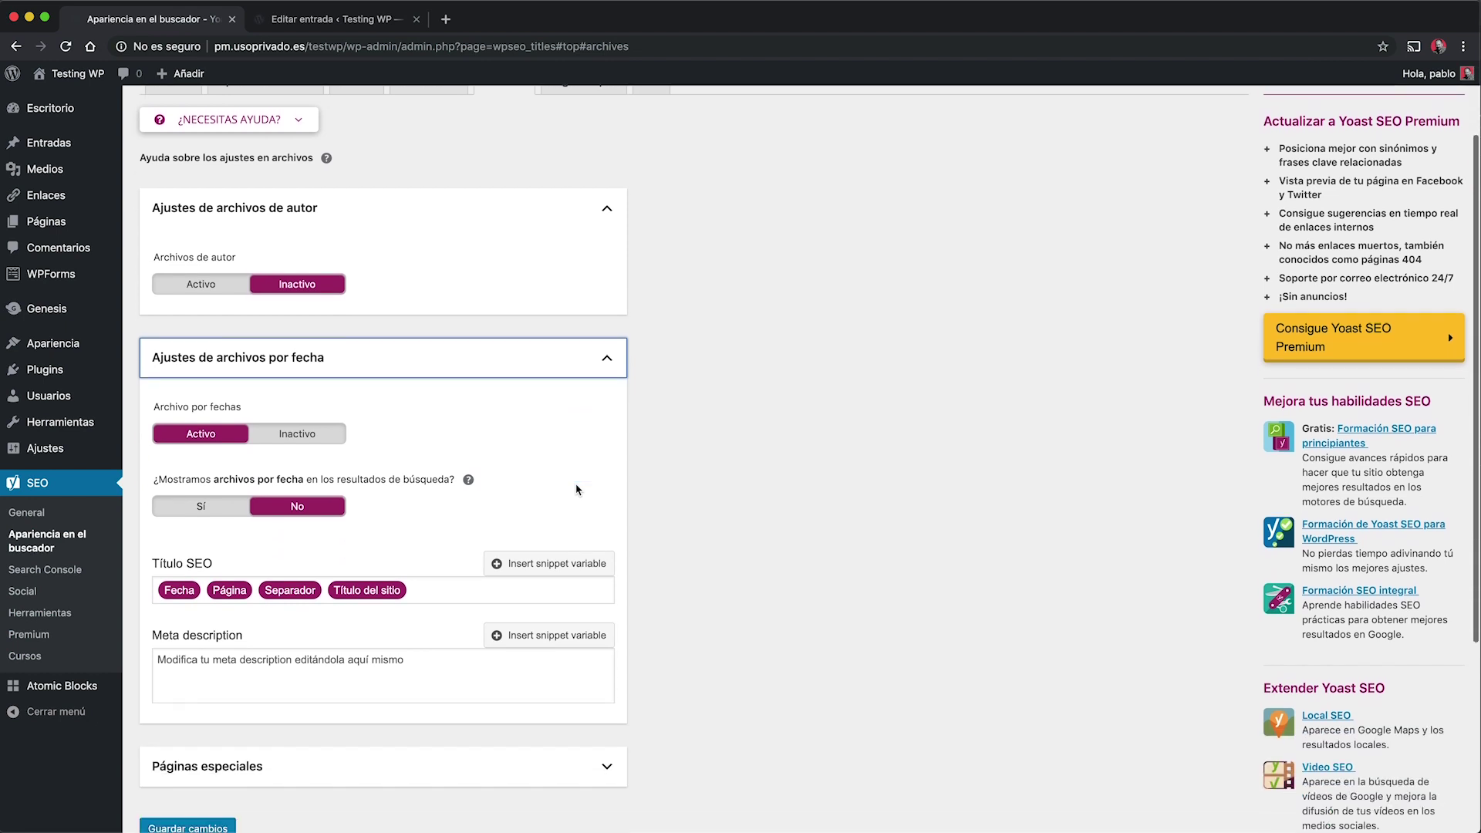
pyautogui.click(323, 438)
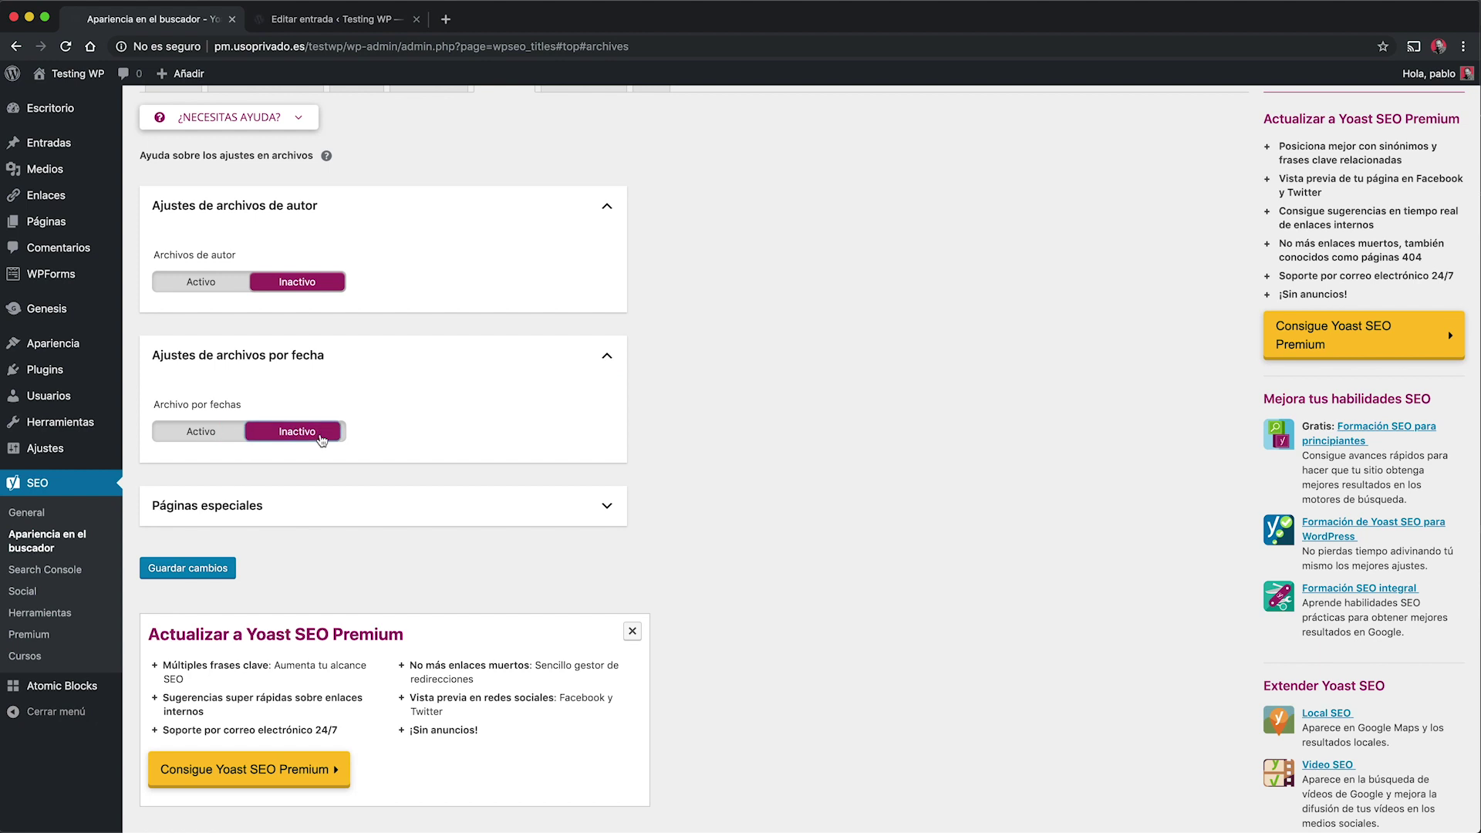
# Expand Páginas especiales in the Archivos settings and review the title templates for search and 404 pages.
pyautogui.scroll(-3, 483, 487)
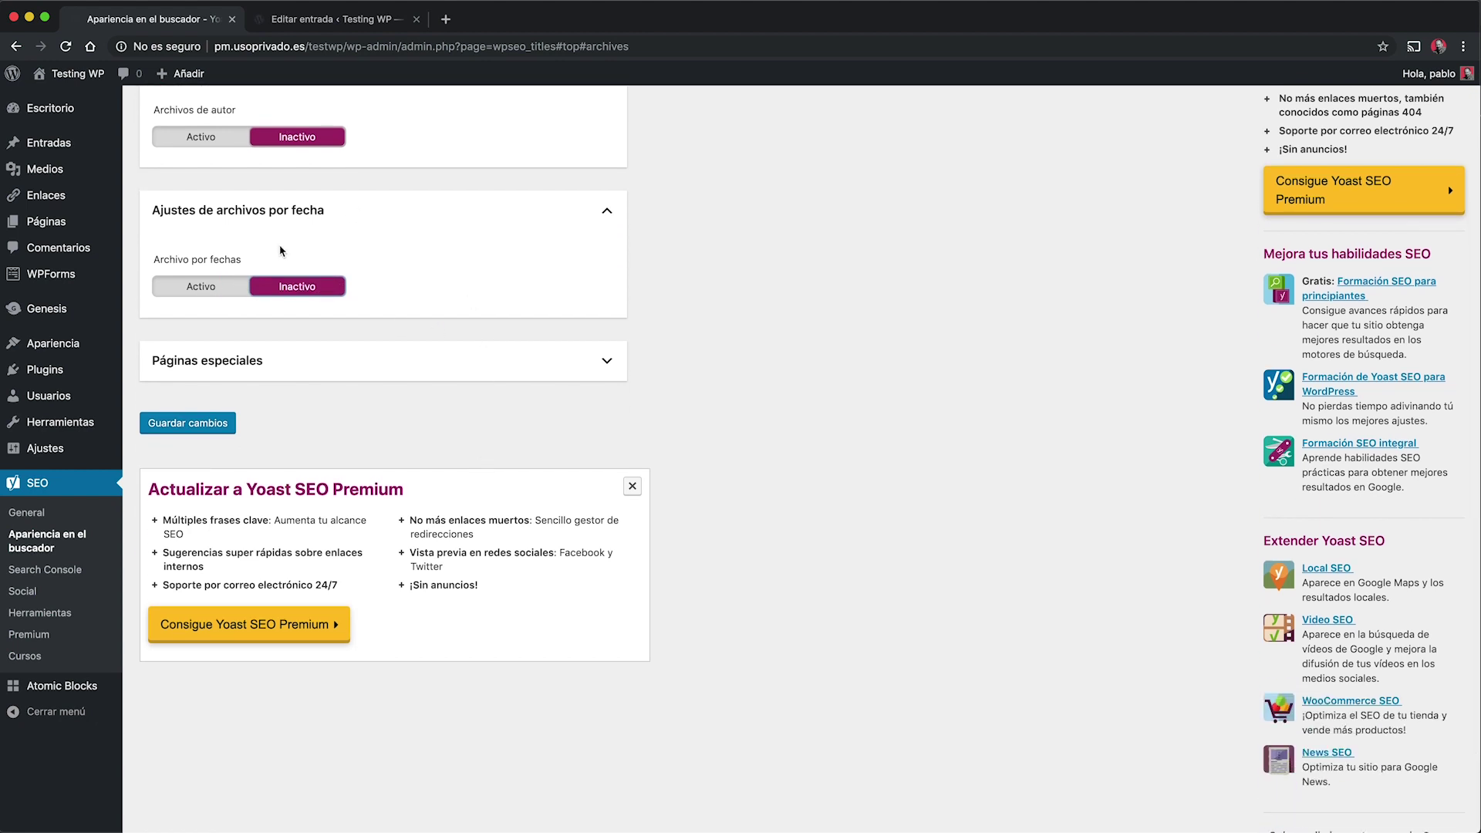
pyautogui.scroll(2, 282, 251)
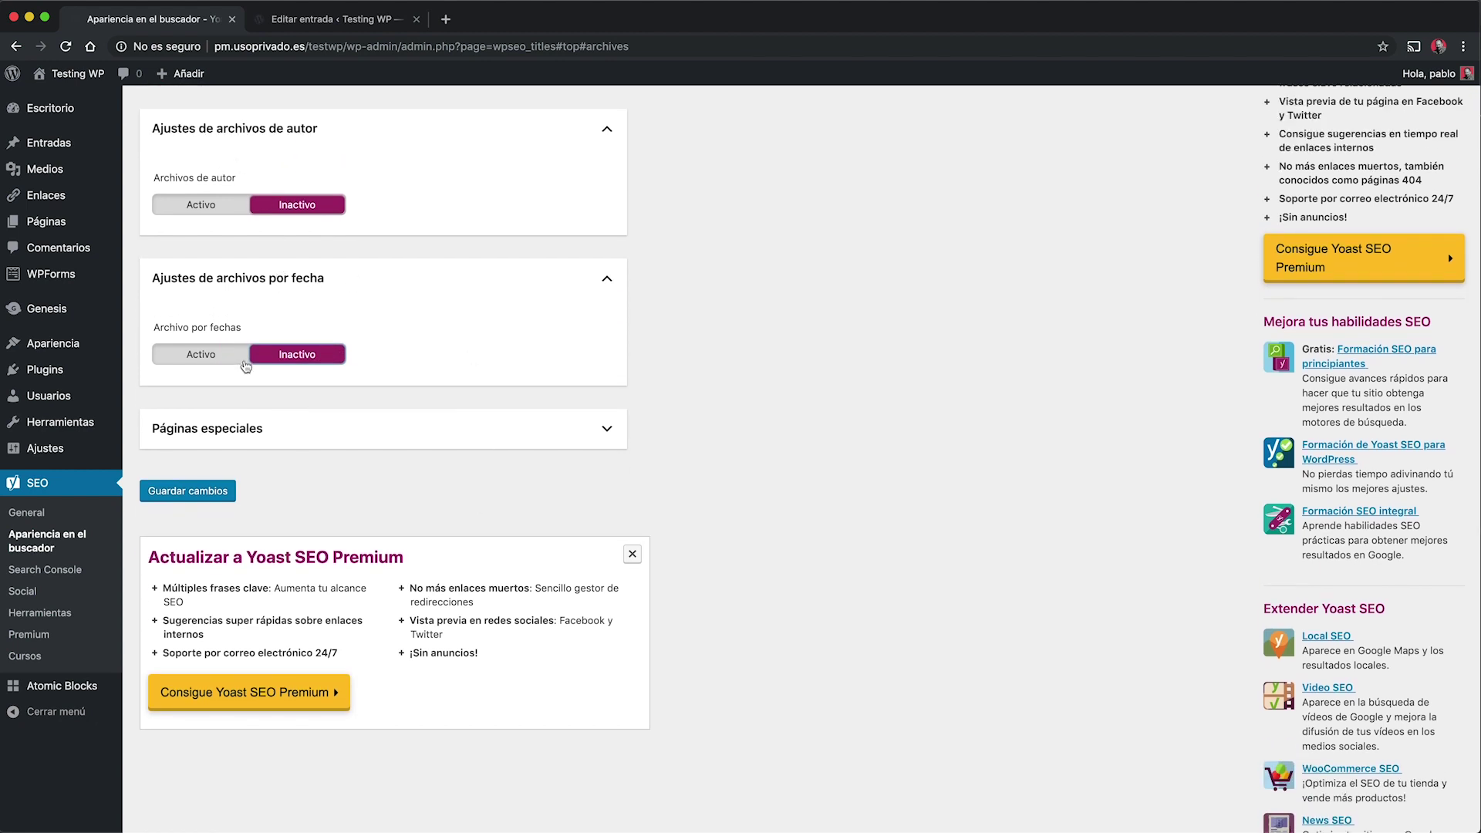
pyautogui.scroll(-1, 244, 359)
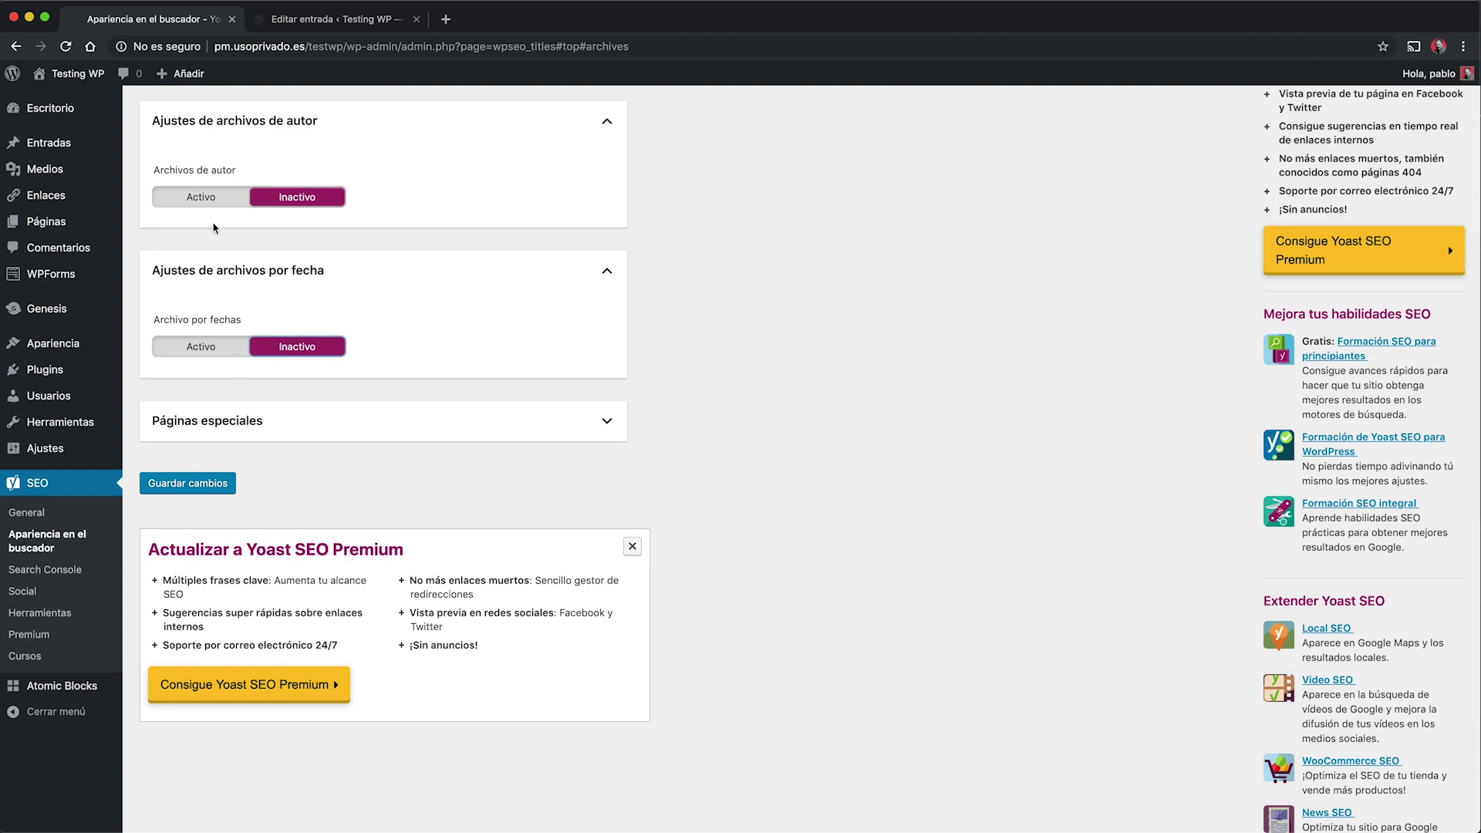
pyautogui.scroll(-1, 301, 374)
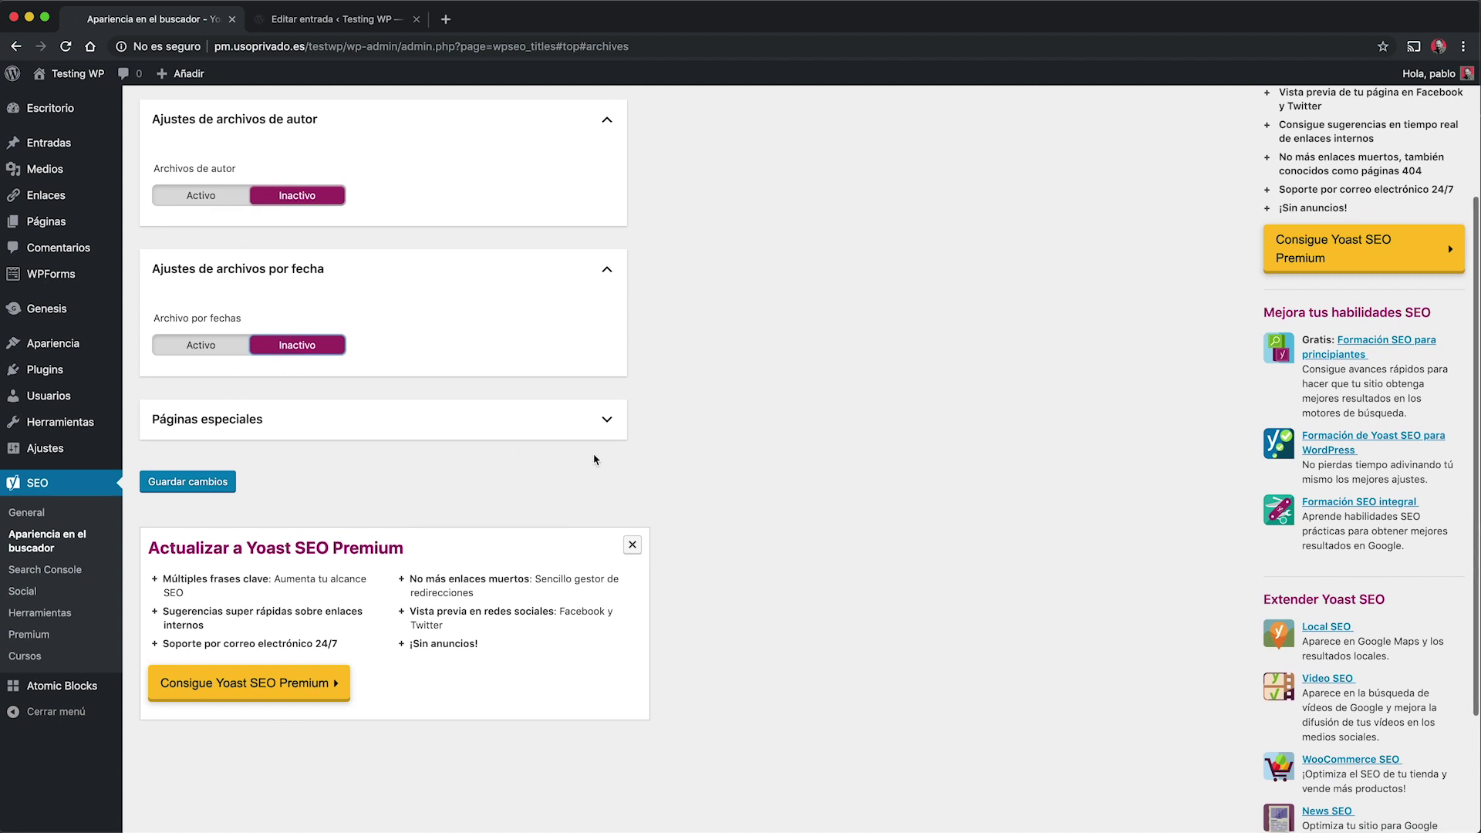
pyautogui.click(608, 421)
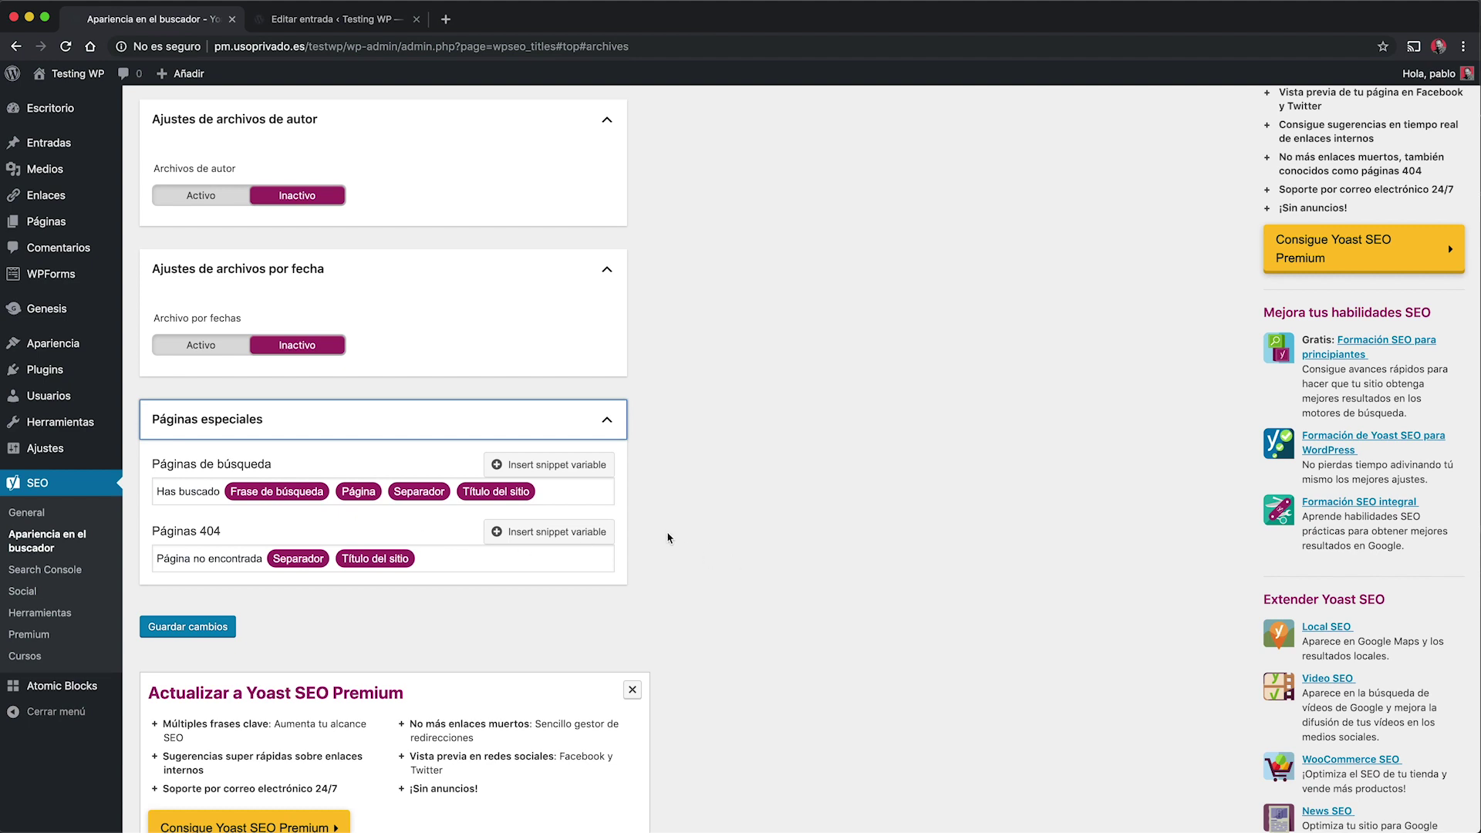
pyautogui.scroll(1, 691, 539)
pyautogui.scroll(3, 691, 538)
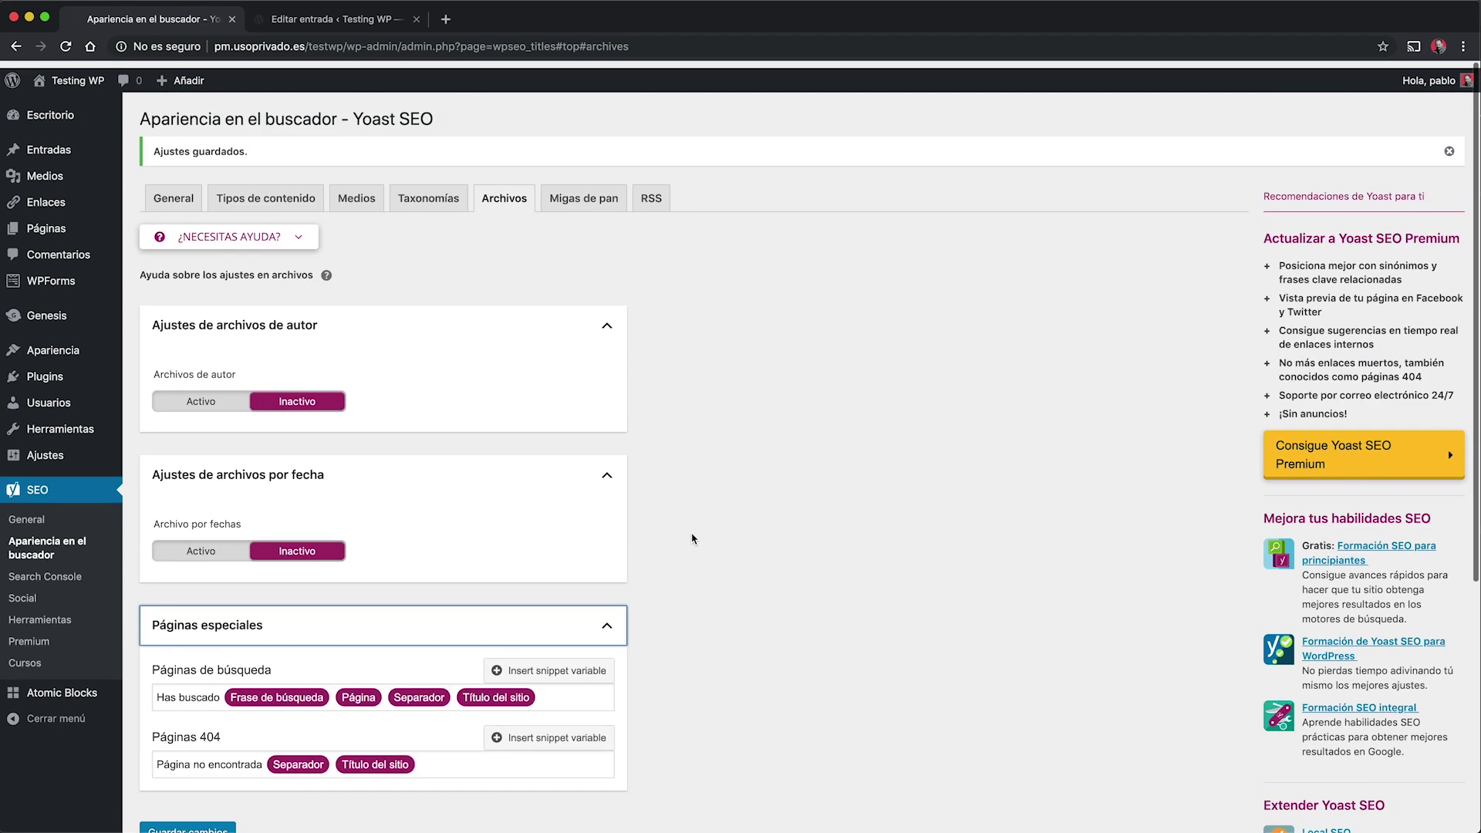
# Open the Migas de pan settings and switch breadcrumbs between Activo and Inactivo, leaving them set to Activo.
pyautogui.click(584, 191)
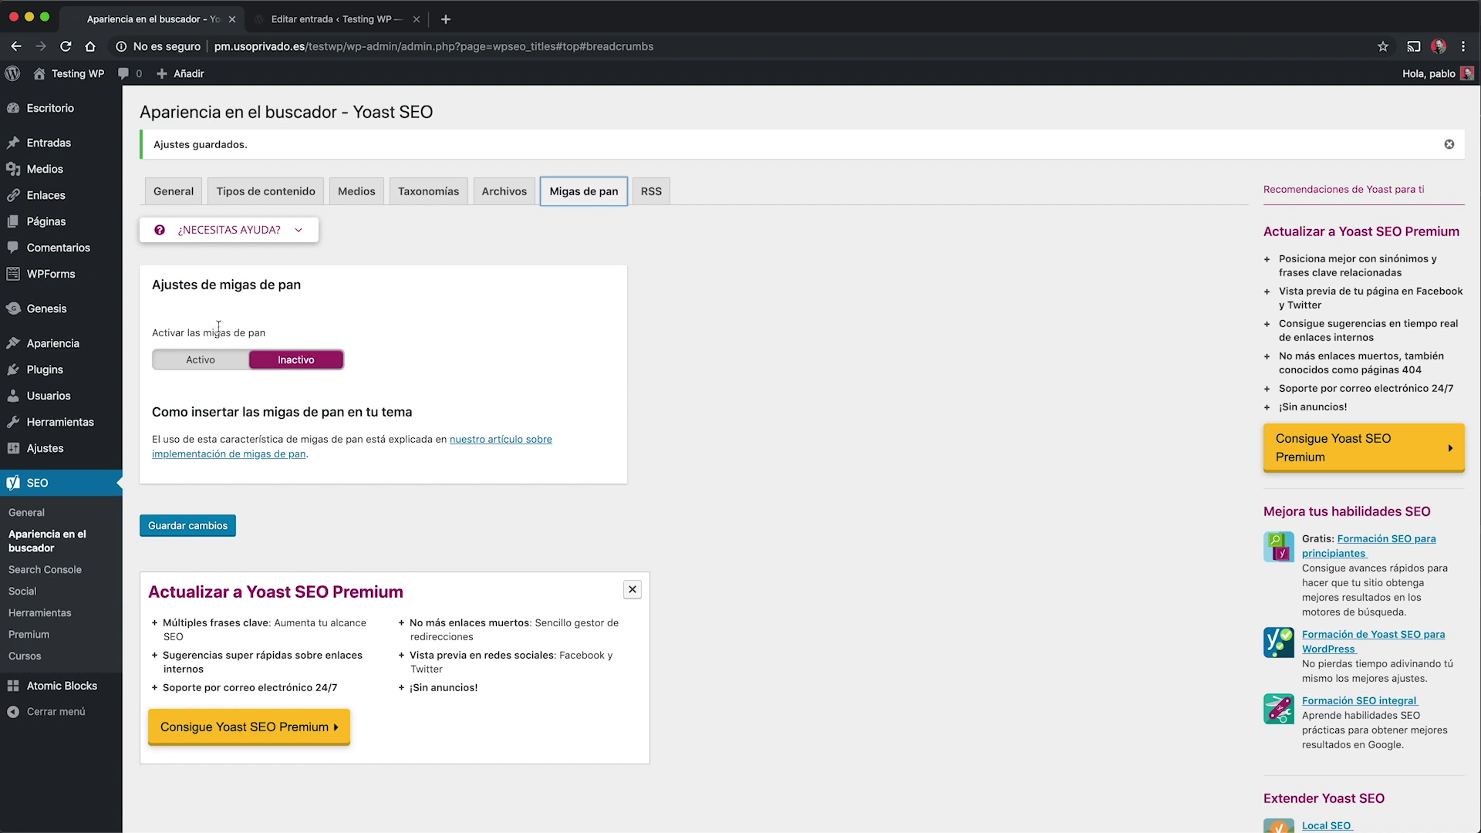
pyautogui.click(217, 364)
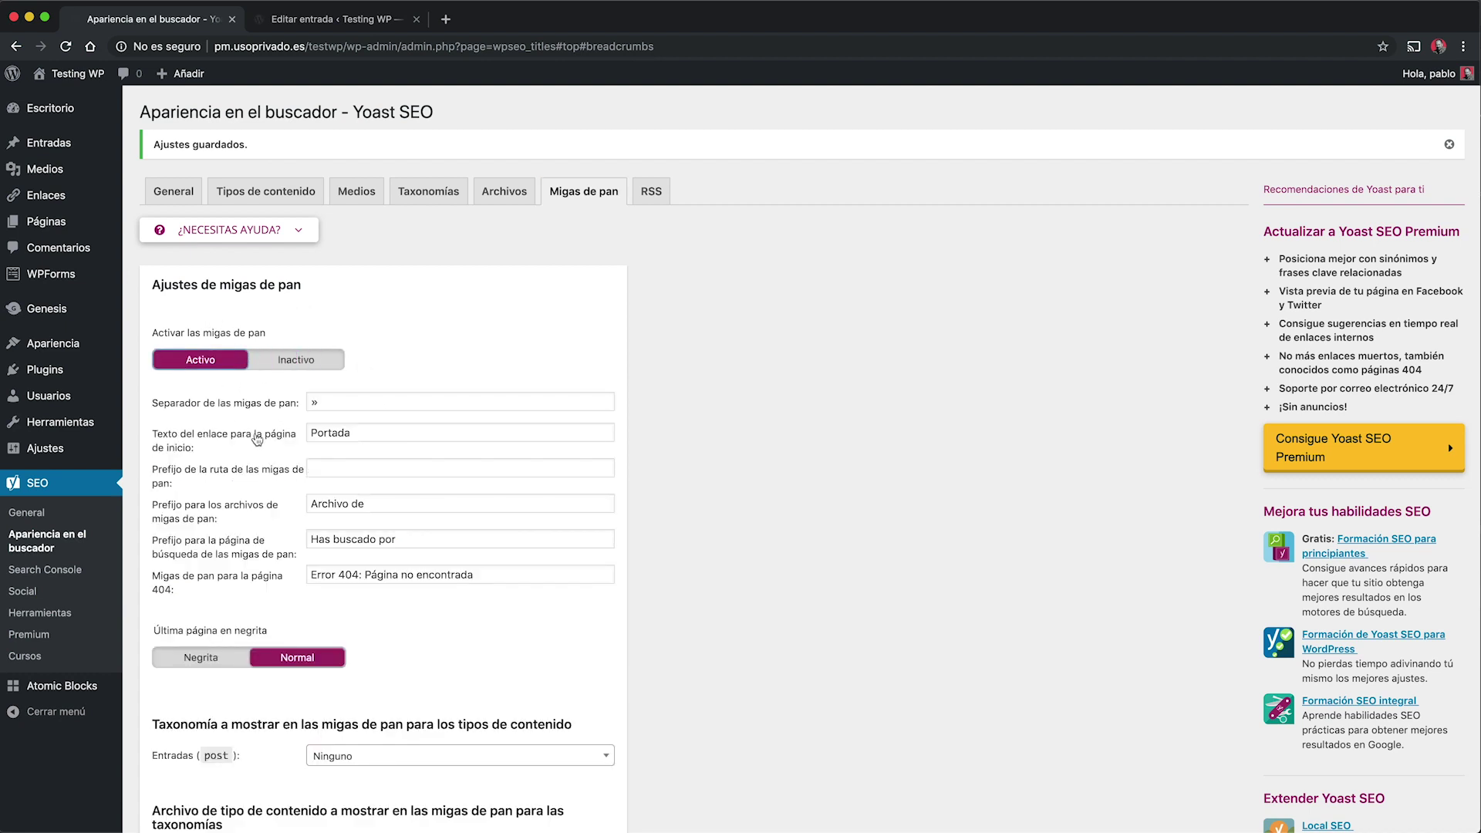
pyautogui.click(296, 361)
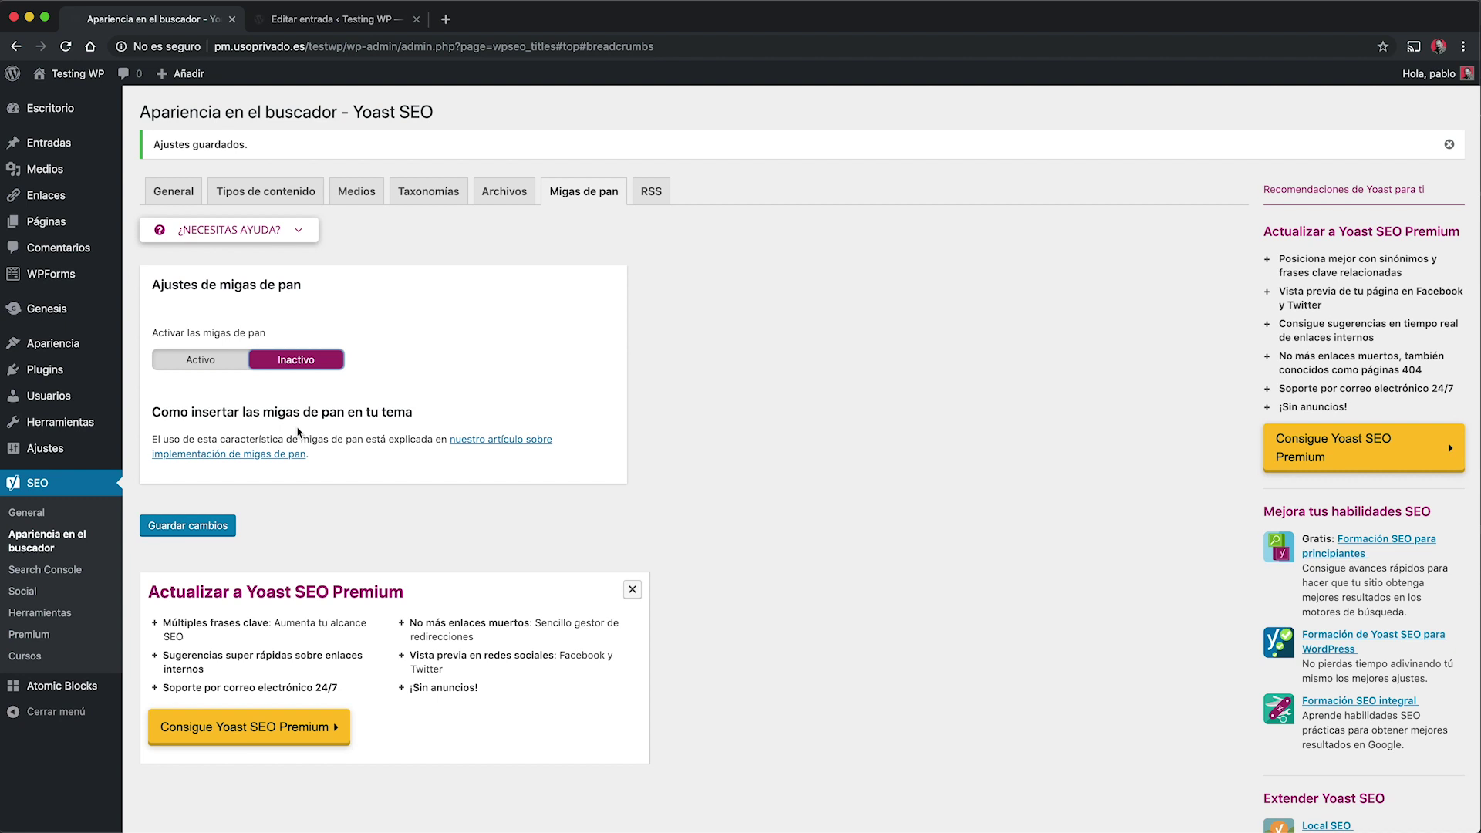
pyautogui.click(202, 364)
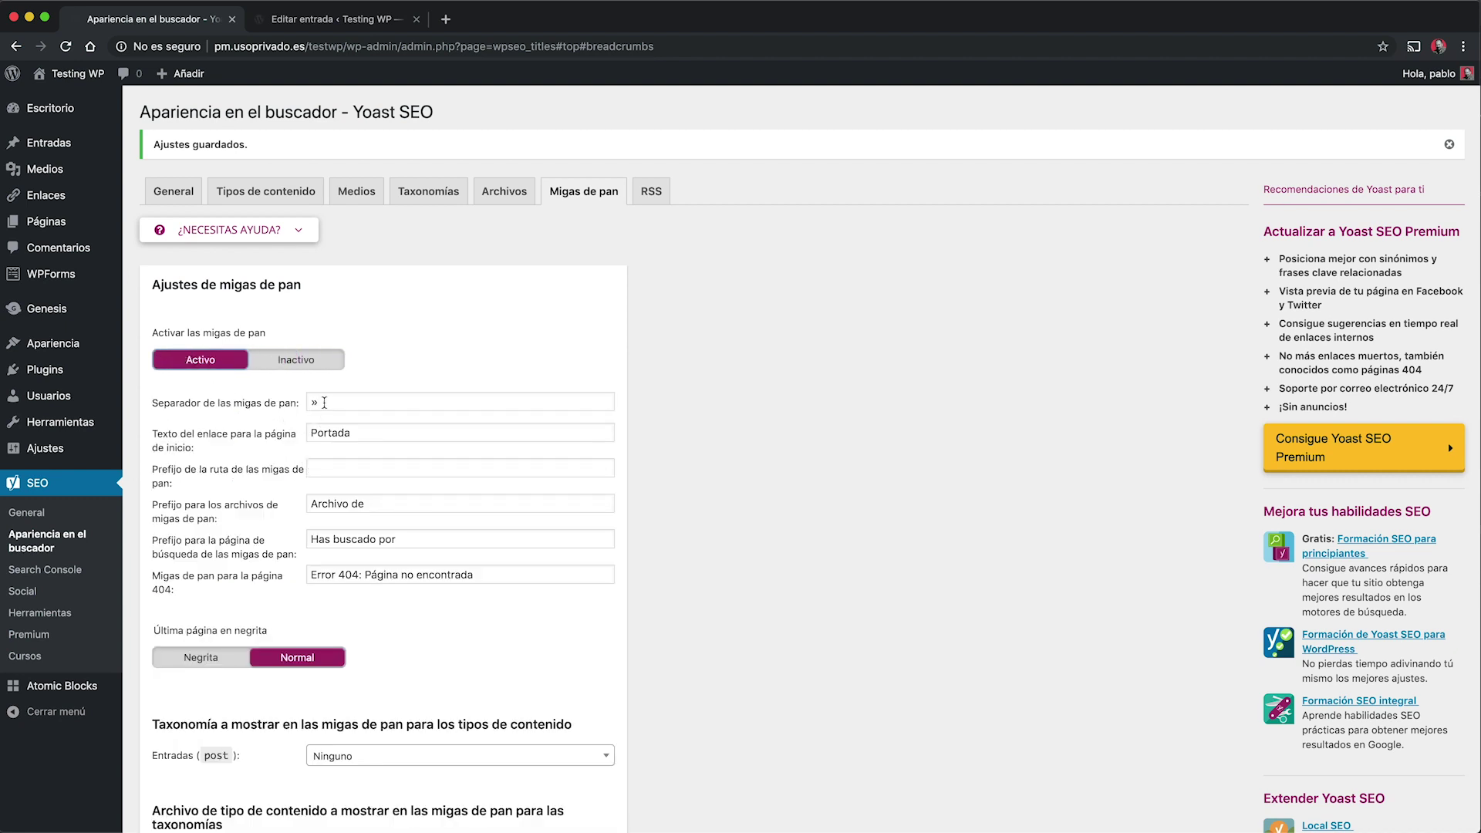
# Set the breadcrumb path prefix to "Usted se encuentra en:" and set Última página en negrita to Negrita.
pyautogui.doubleClick(385, 436)
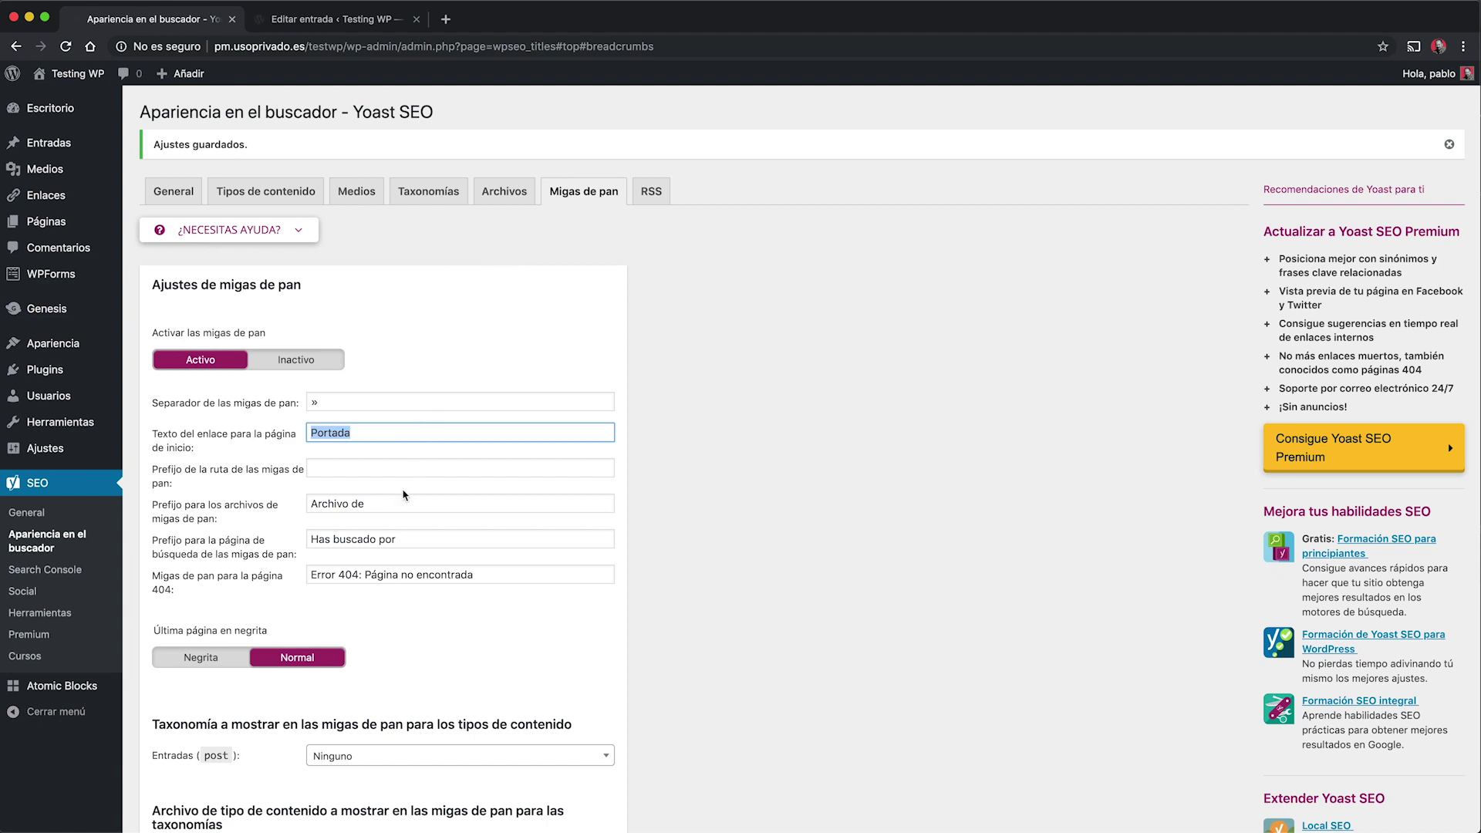
pyautogui.click(338, 470)
pyautogui.write('U')
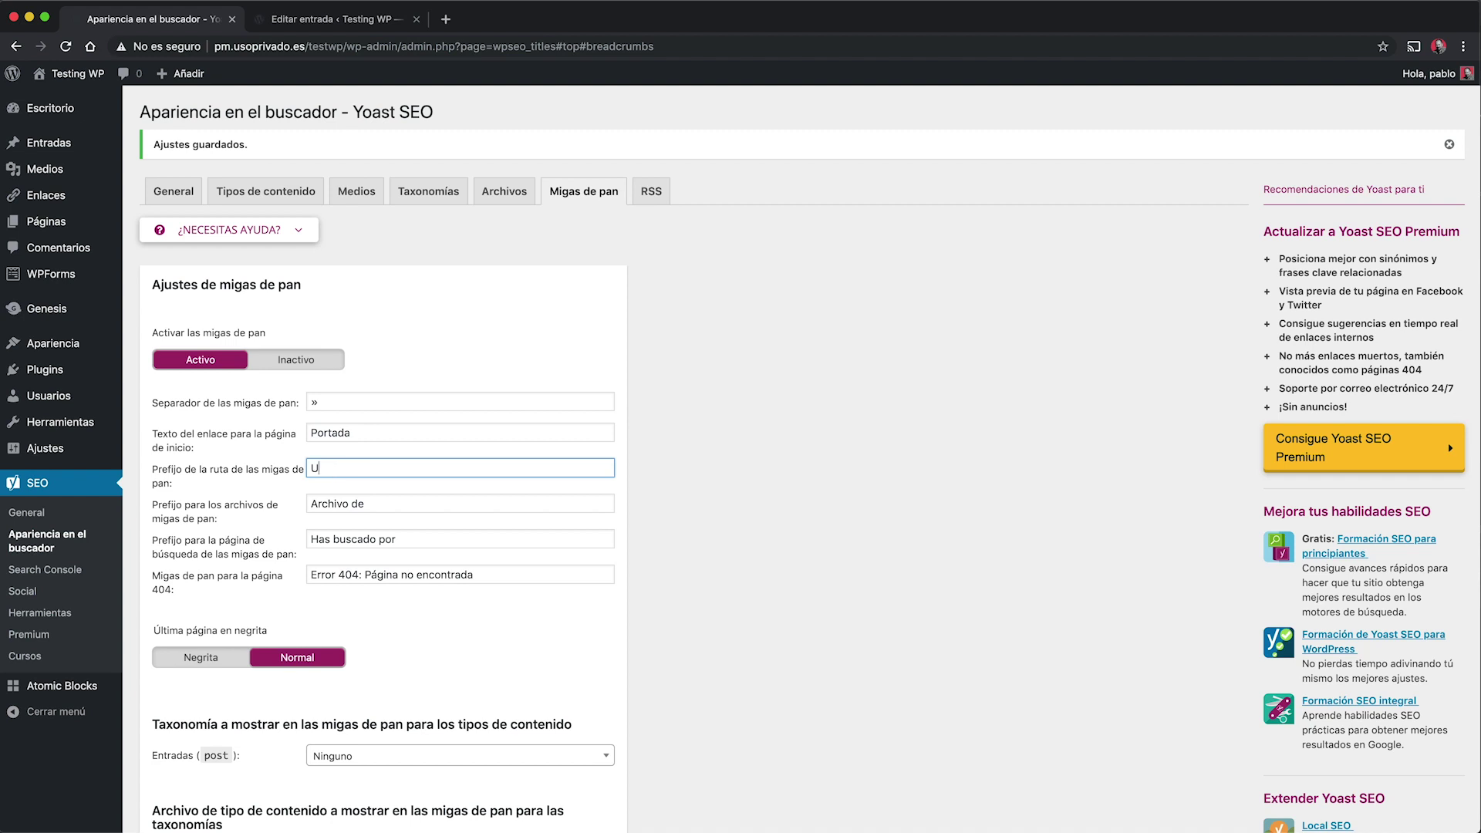
pyautogui.write('sted se encuentra')
pyautogui.click(239, 661)
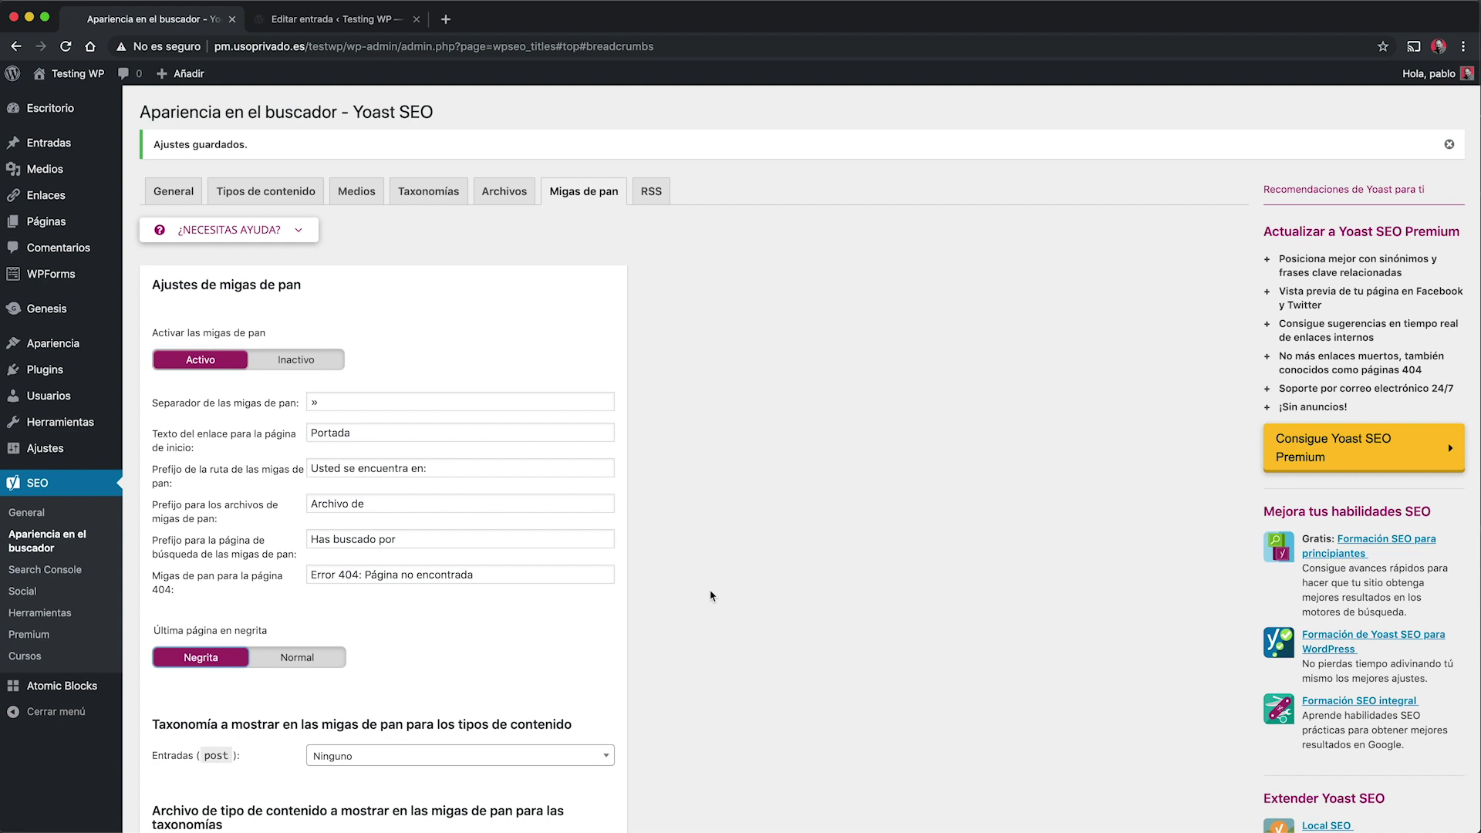
# Examine the taxonomy choices available for Entradas in the breadcrumb settings without changing the selection.
pyautogui.scroll(-5, 710, 596)
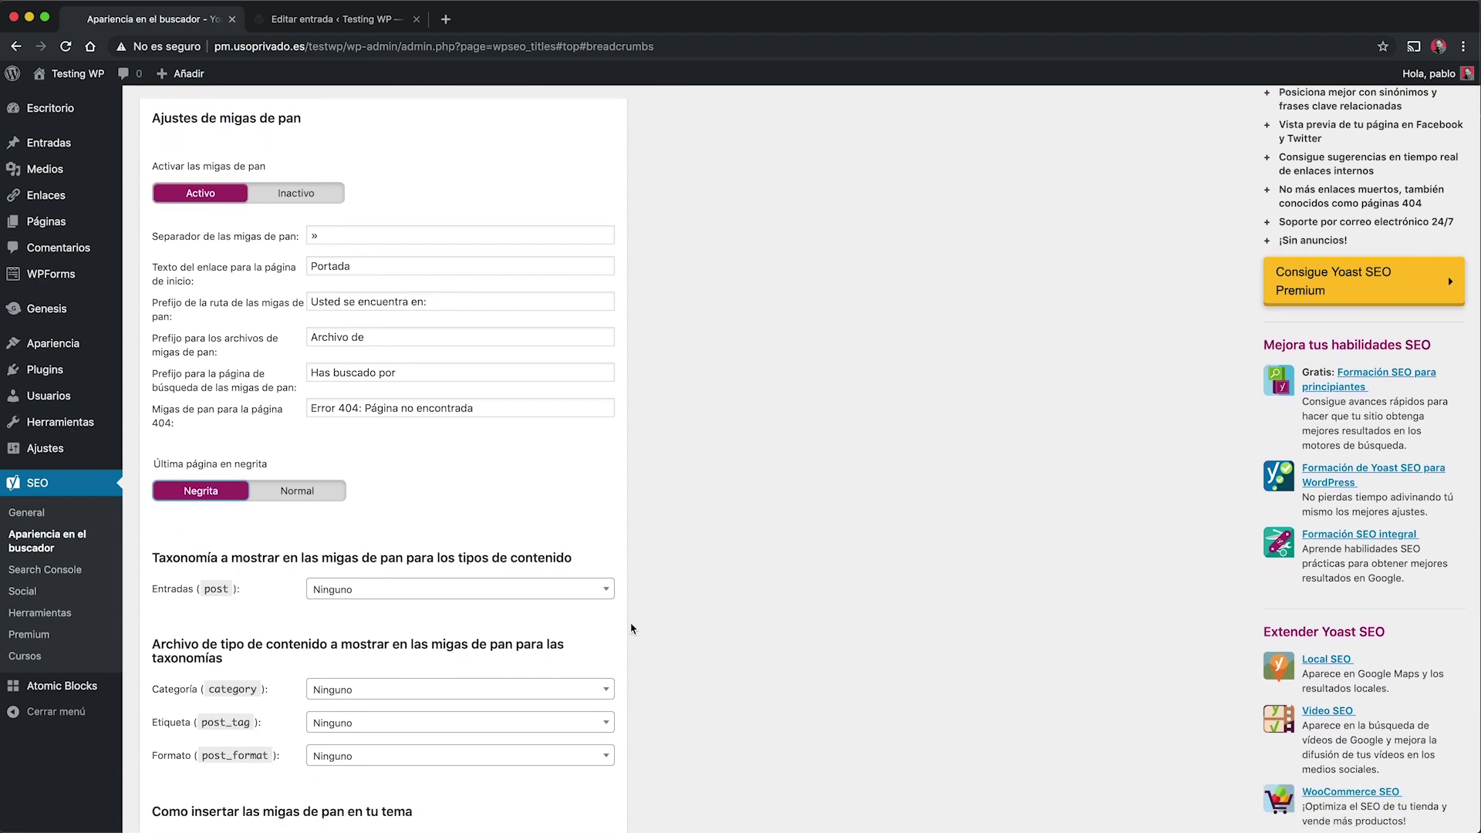
pyautogui.scroll(-5, 631, 628)
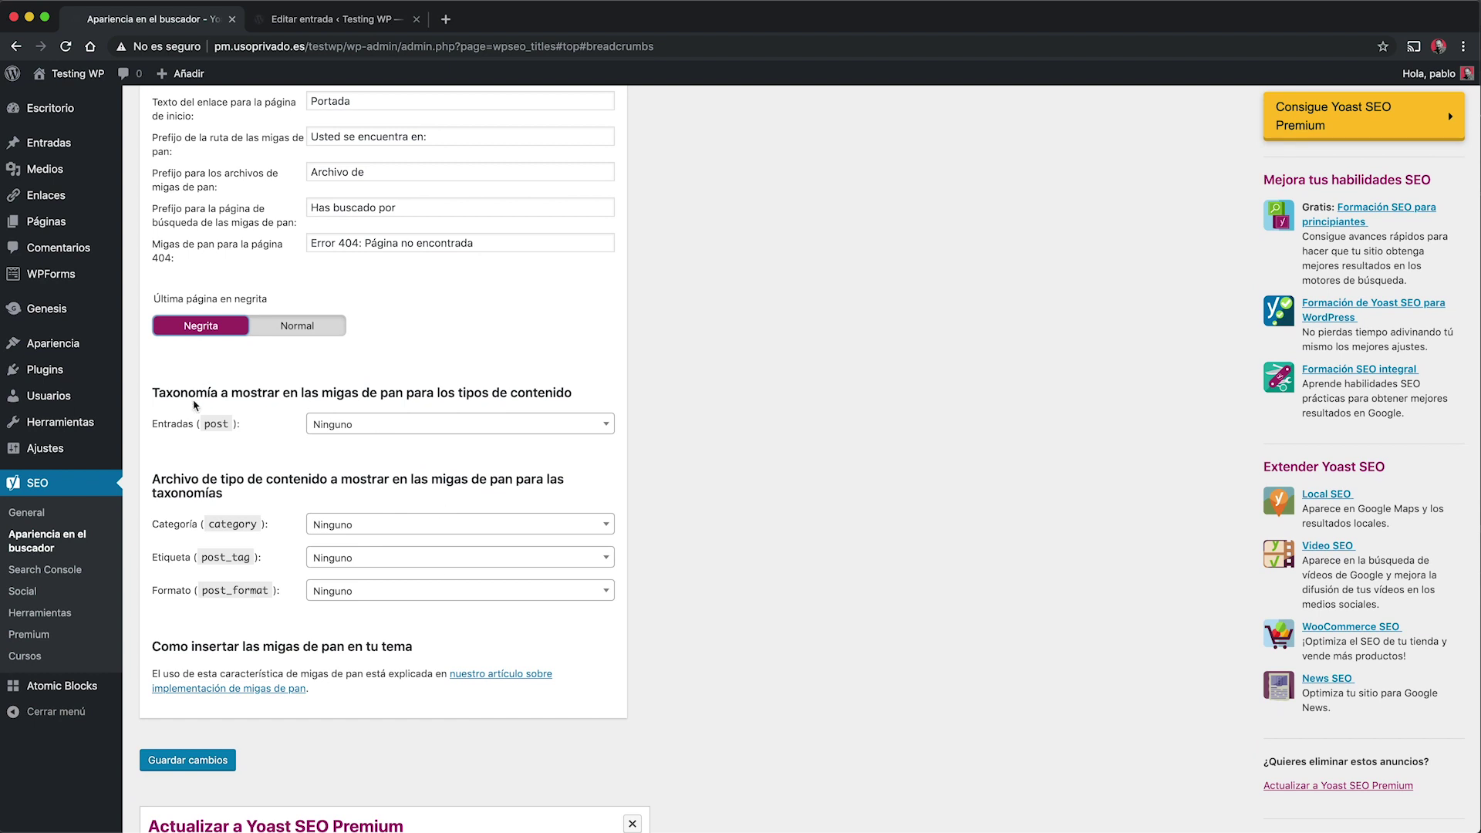
pyautogui.click(487, 426)
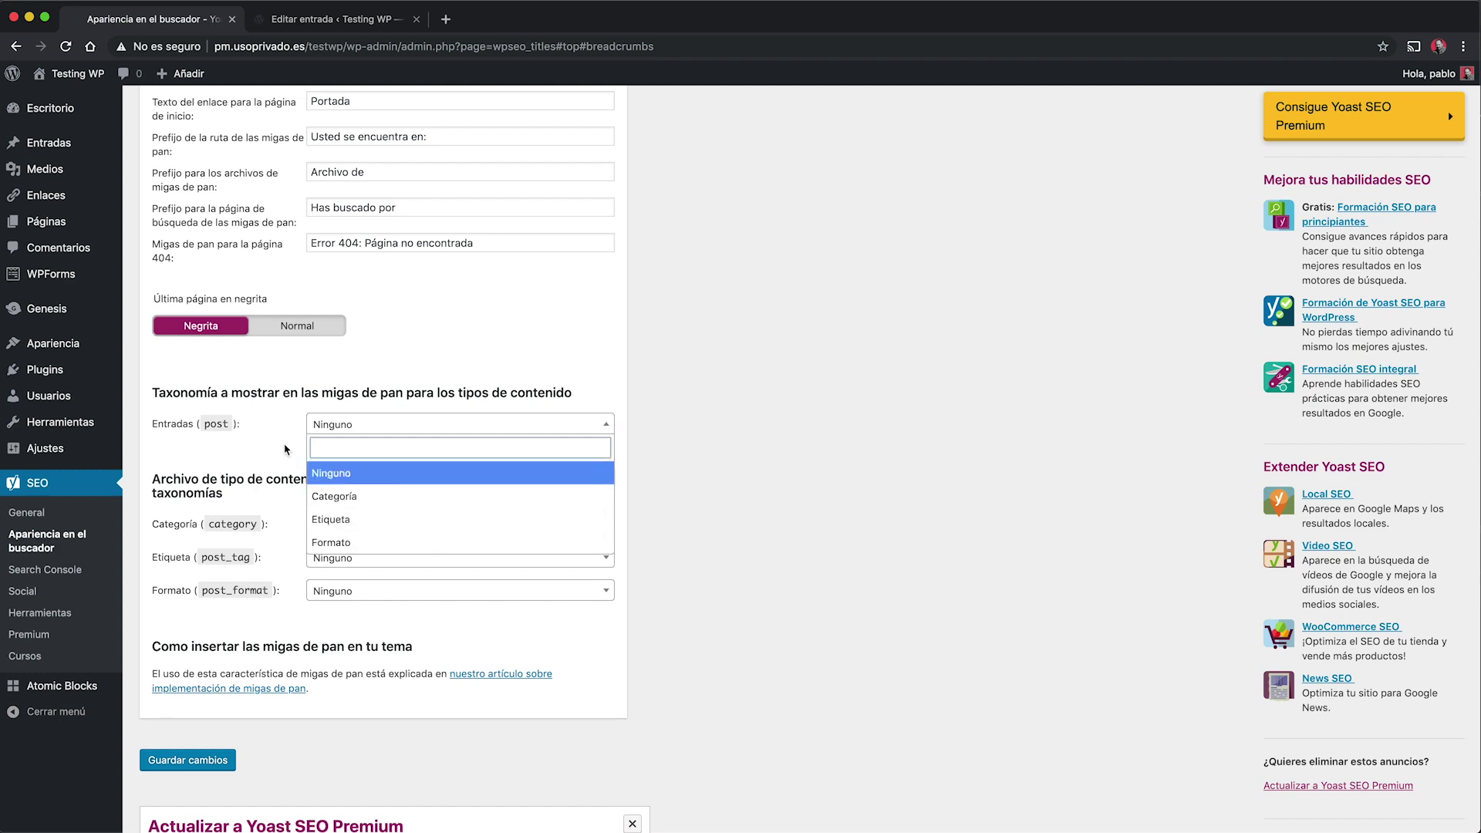
pyautogui.click(255, 437)
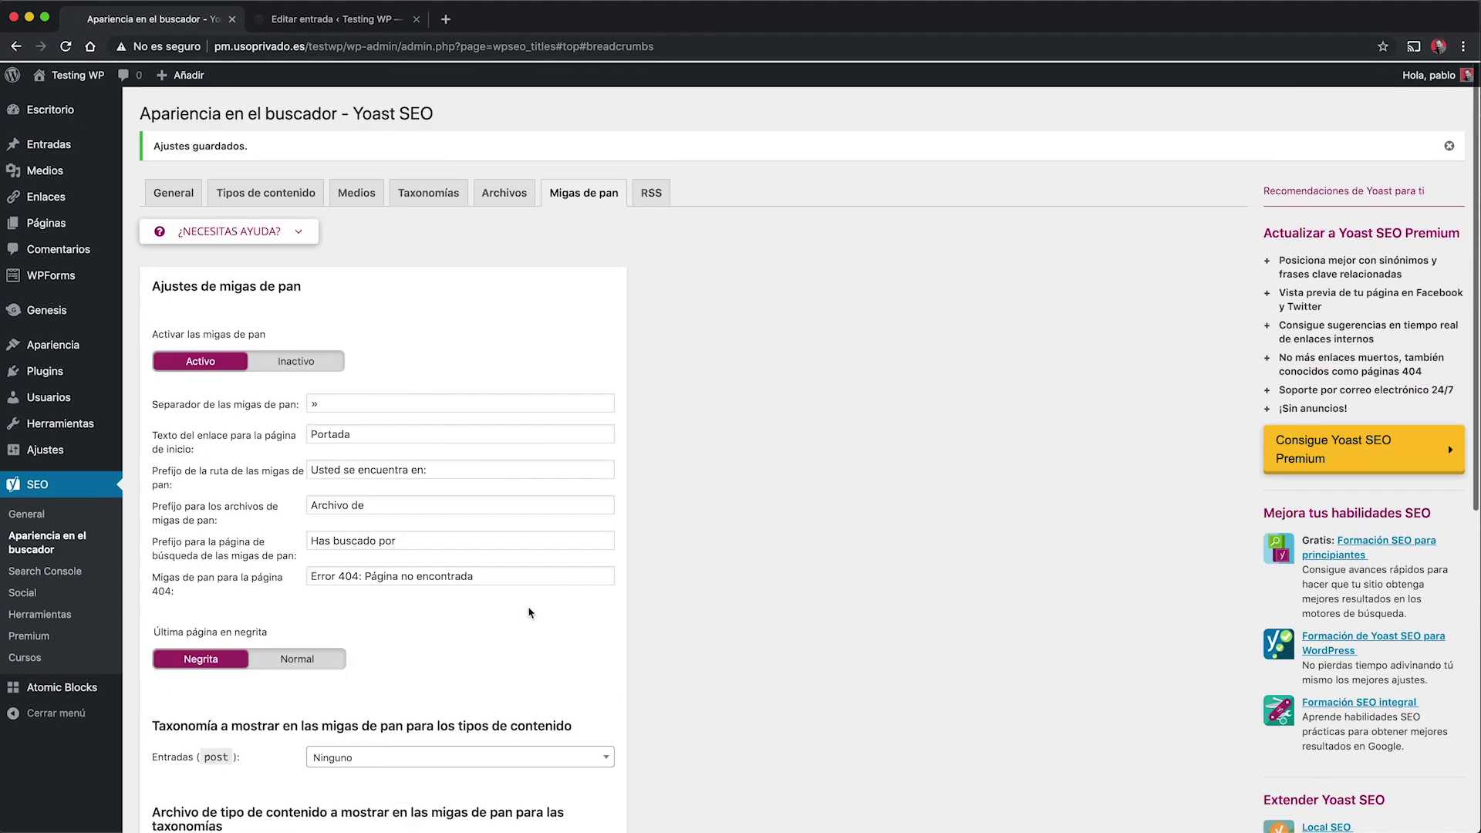
# Review the text added after each entry in the RSS feed settings and save the search appearance changes.
pyautogui.click(648, 199)
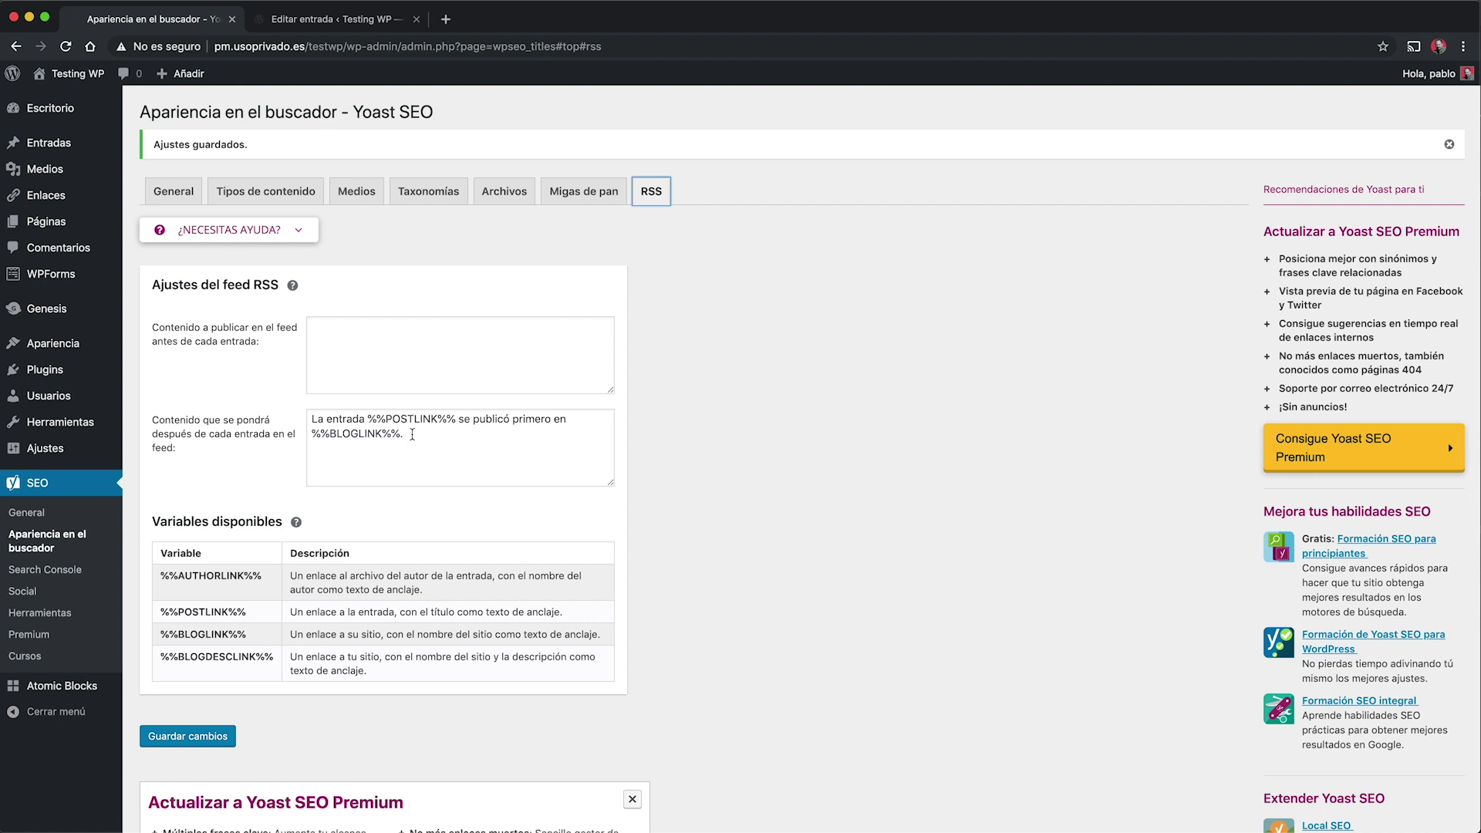
pyautogui.moveTo(409, 438); pyautogui.dragTo(307, 420)
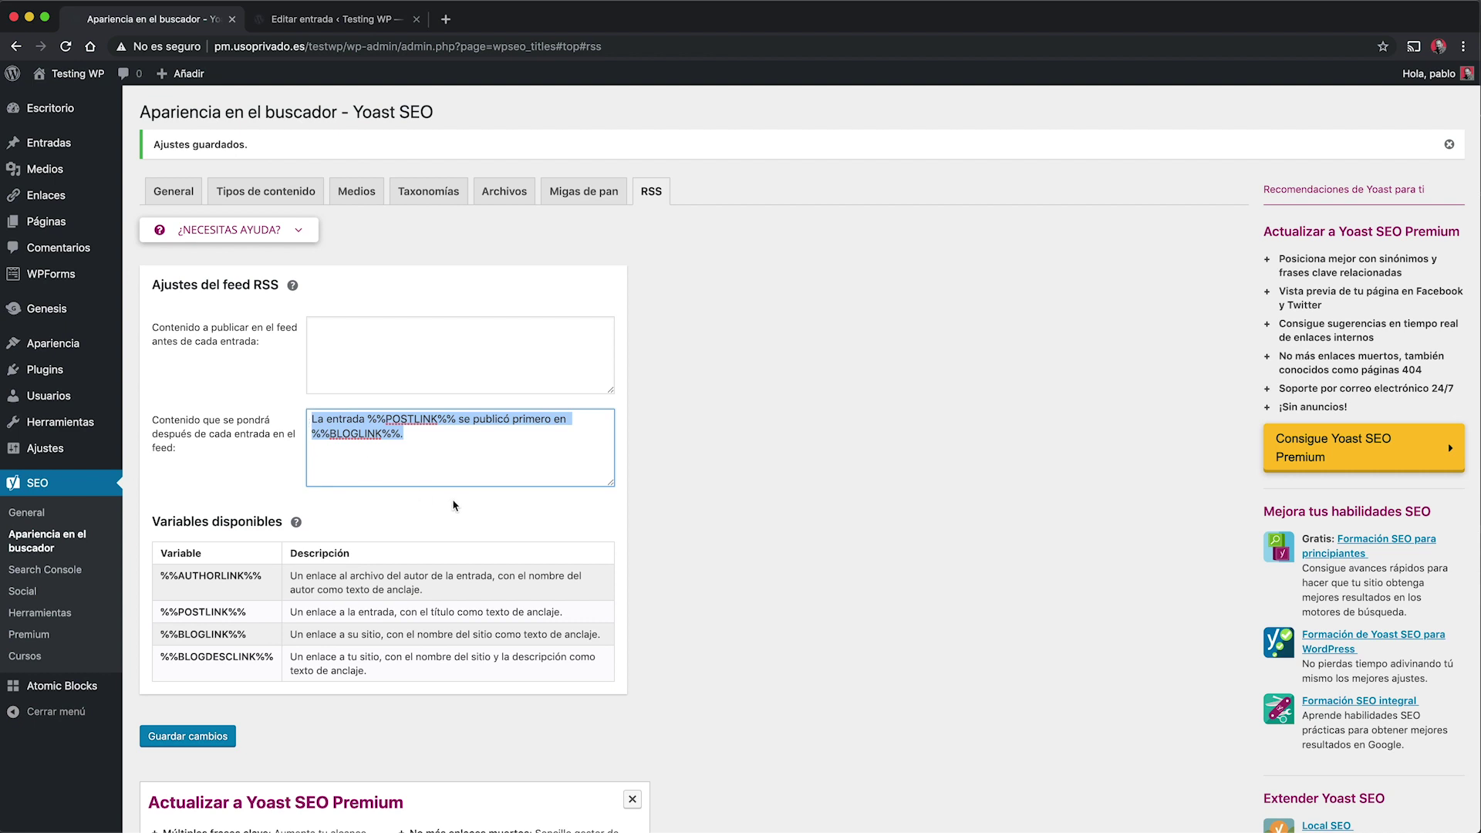
pyautogui.click(412, 437)
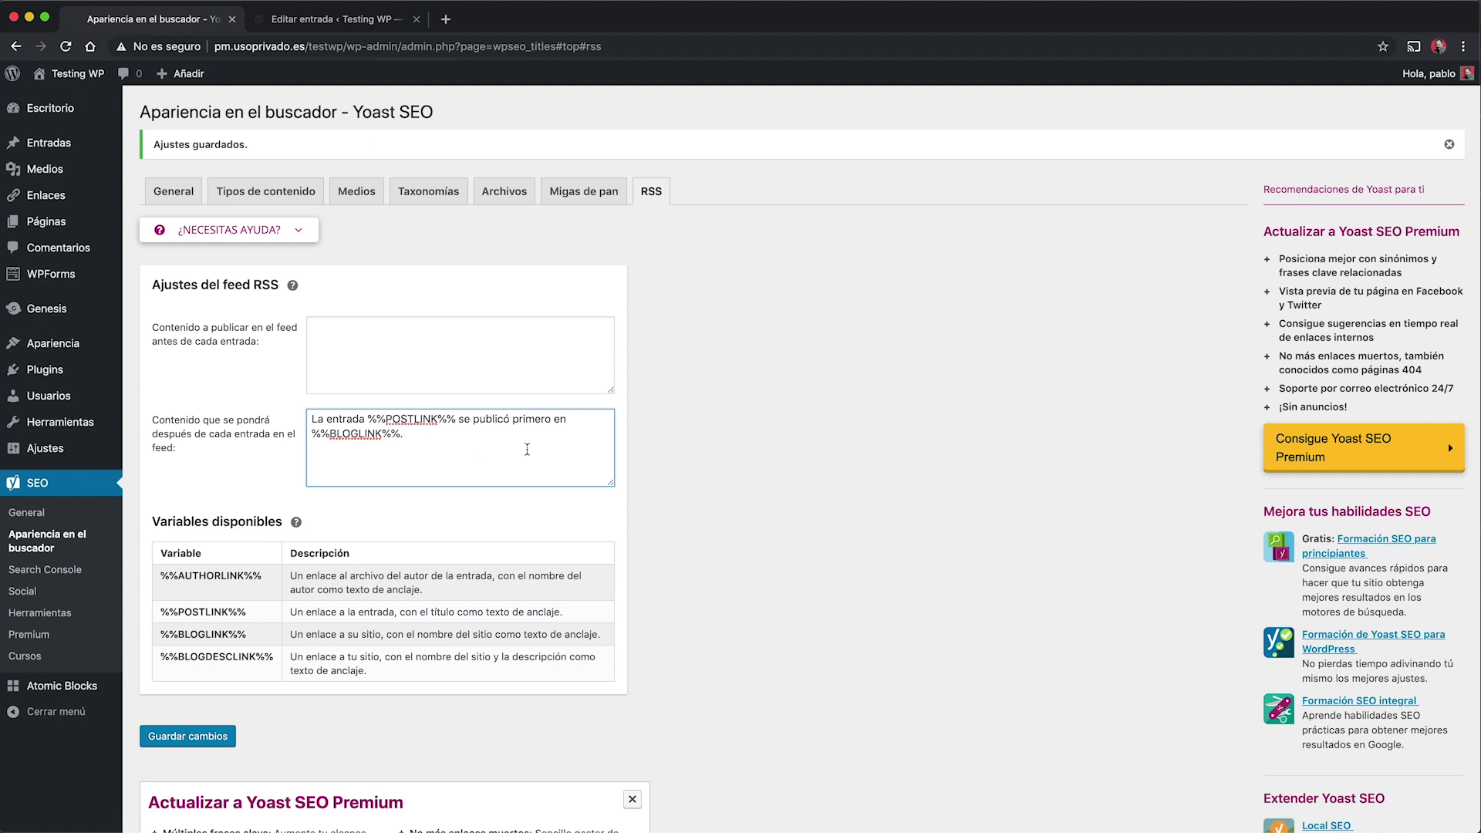
pyautogui.moveTo(420, 437); pyautogui.dragTo(286, 420)
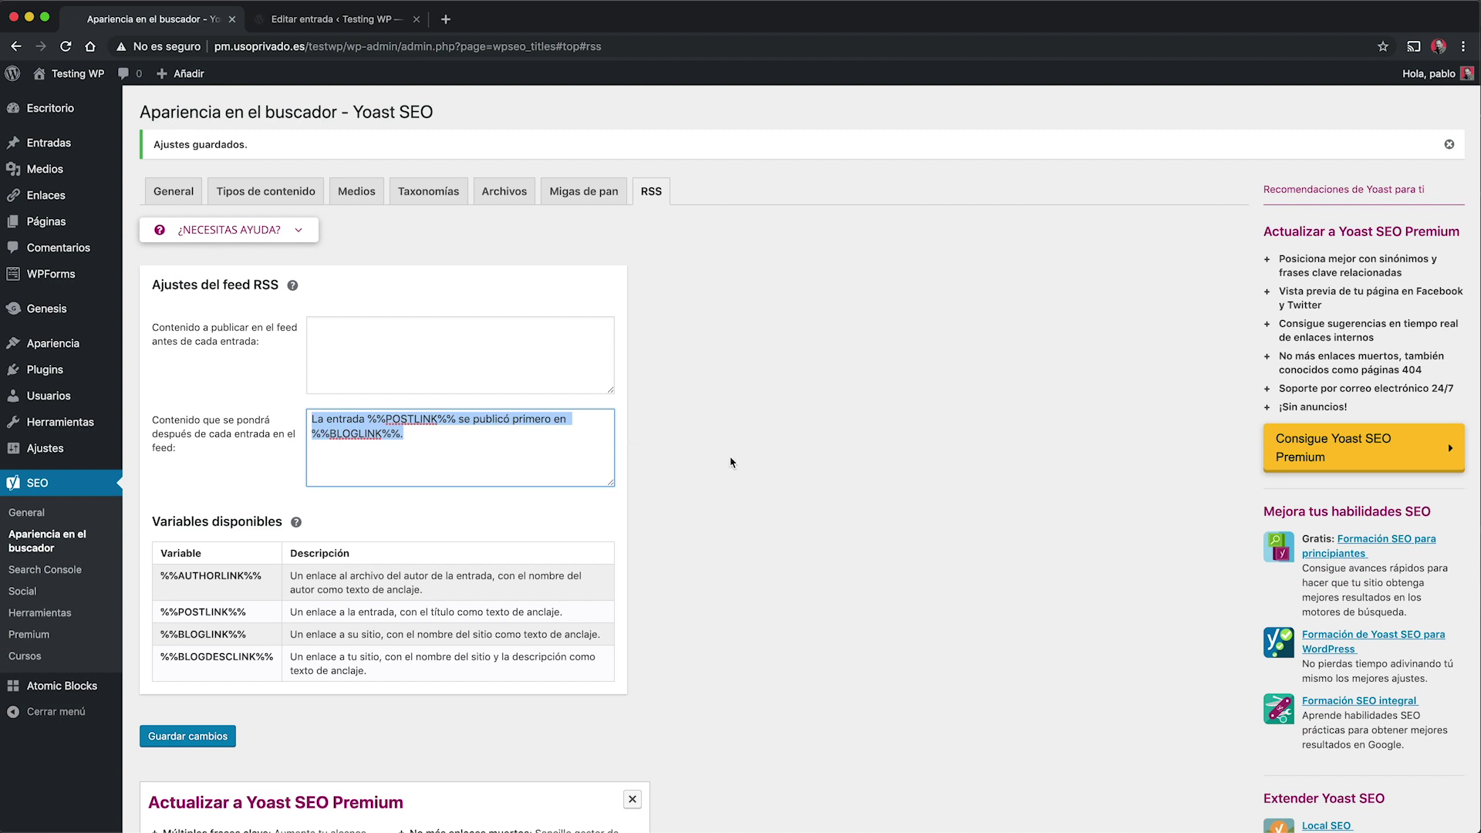
pyautogui.click(497, 356)
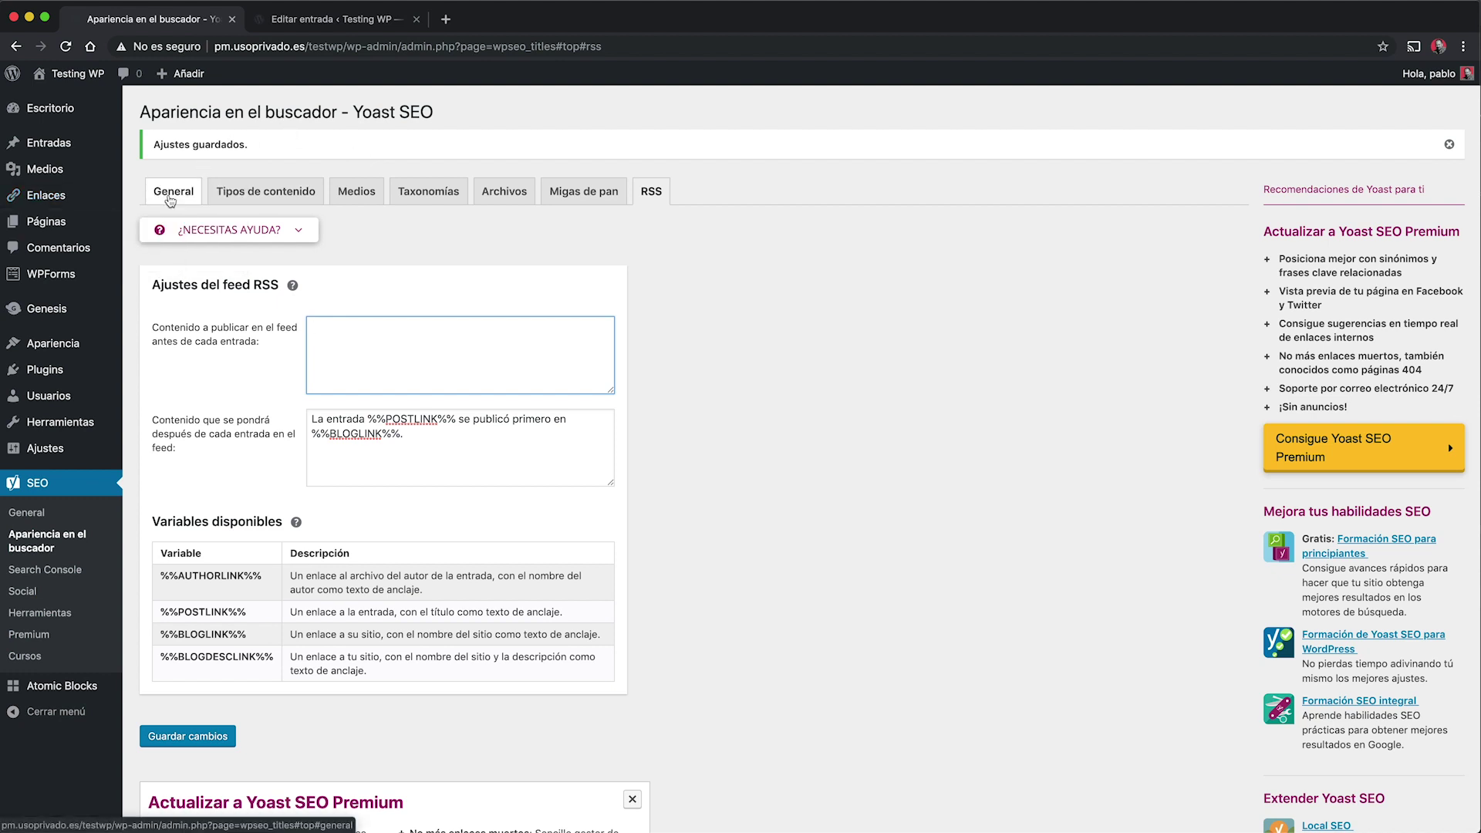
pyautogui.click(208, 729)
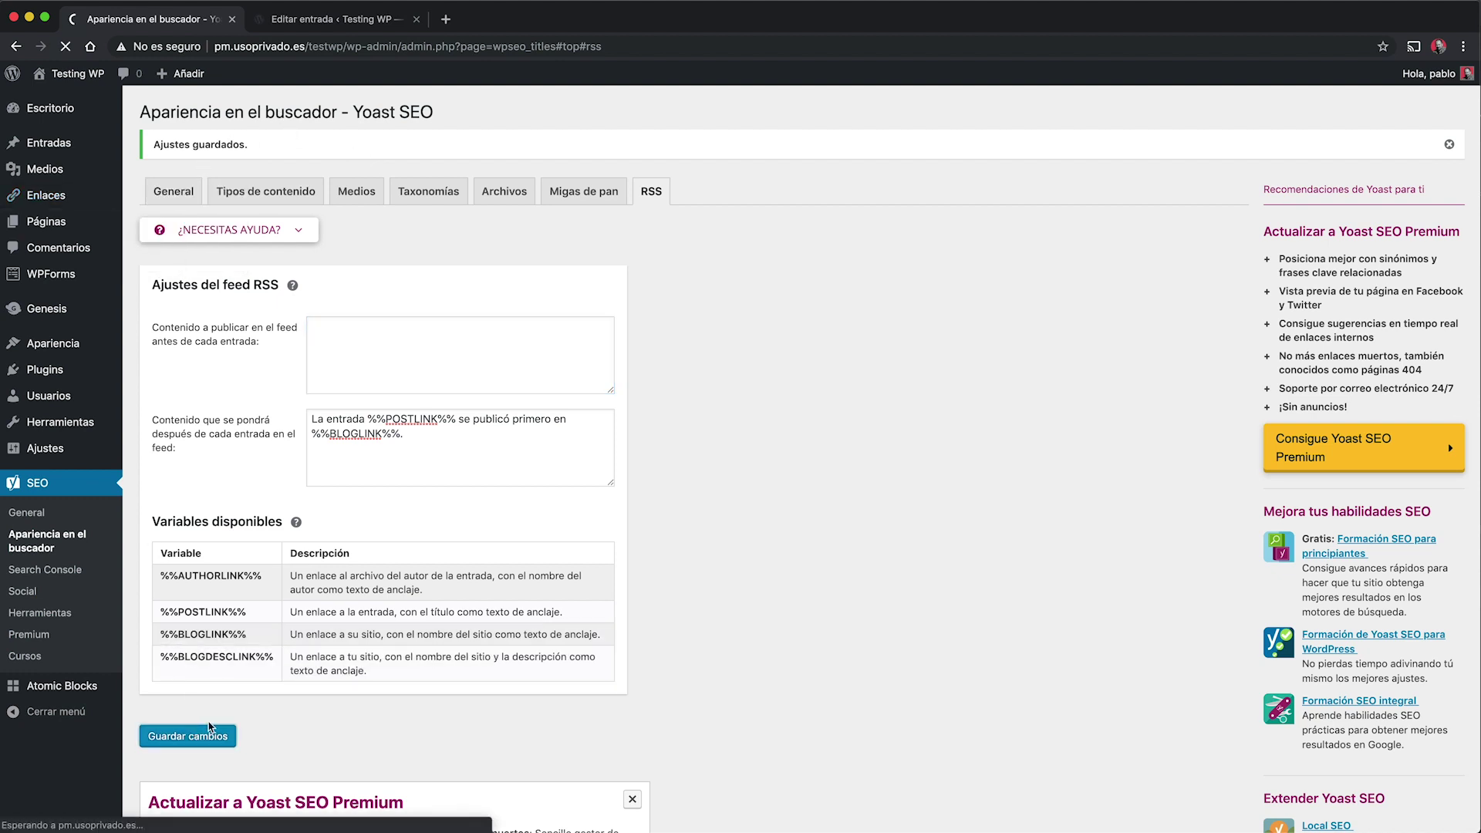
# Look at the Search Console authorization page and the Cuentas section of the Social settings.
pyautogui.click(60, 580)
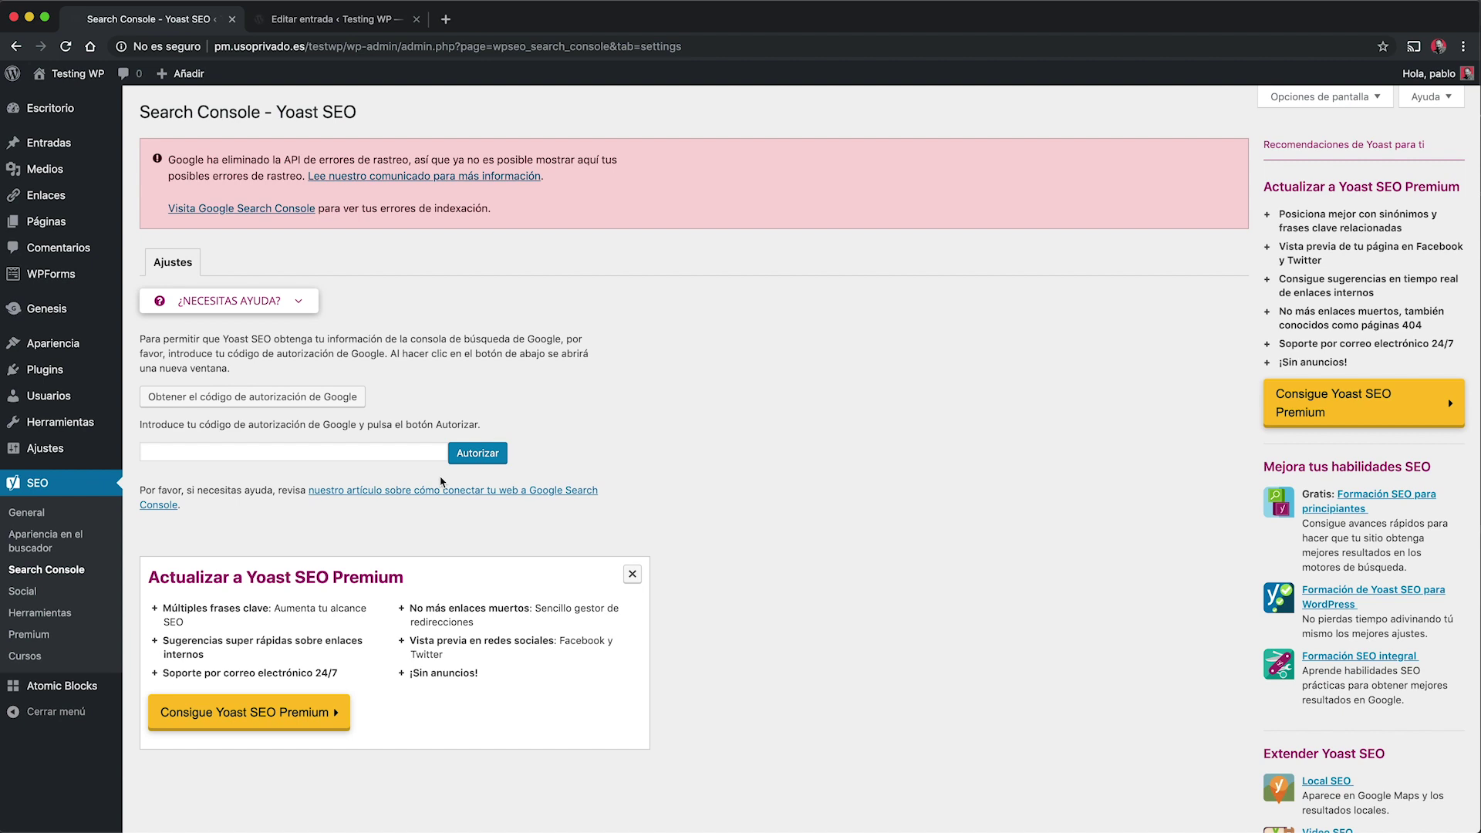
pyautogui.click(29, 593)
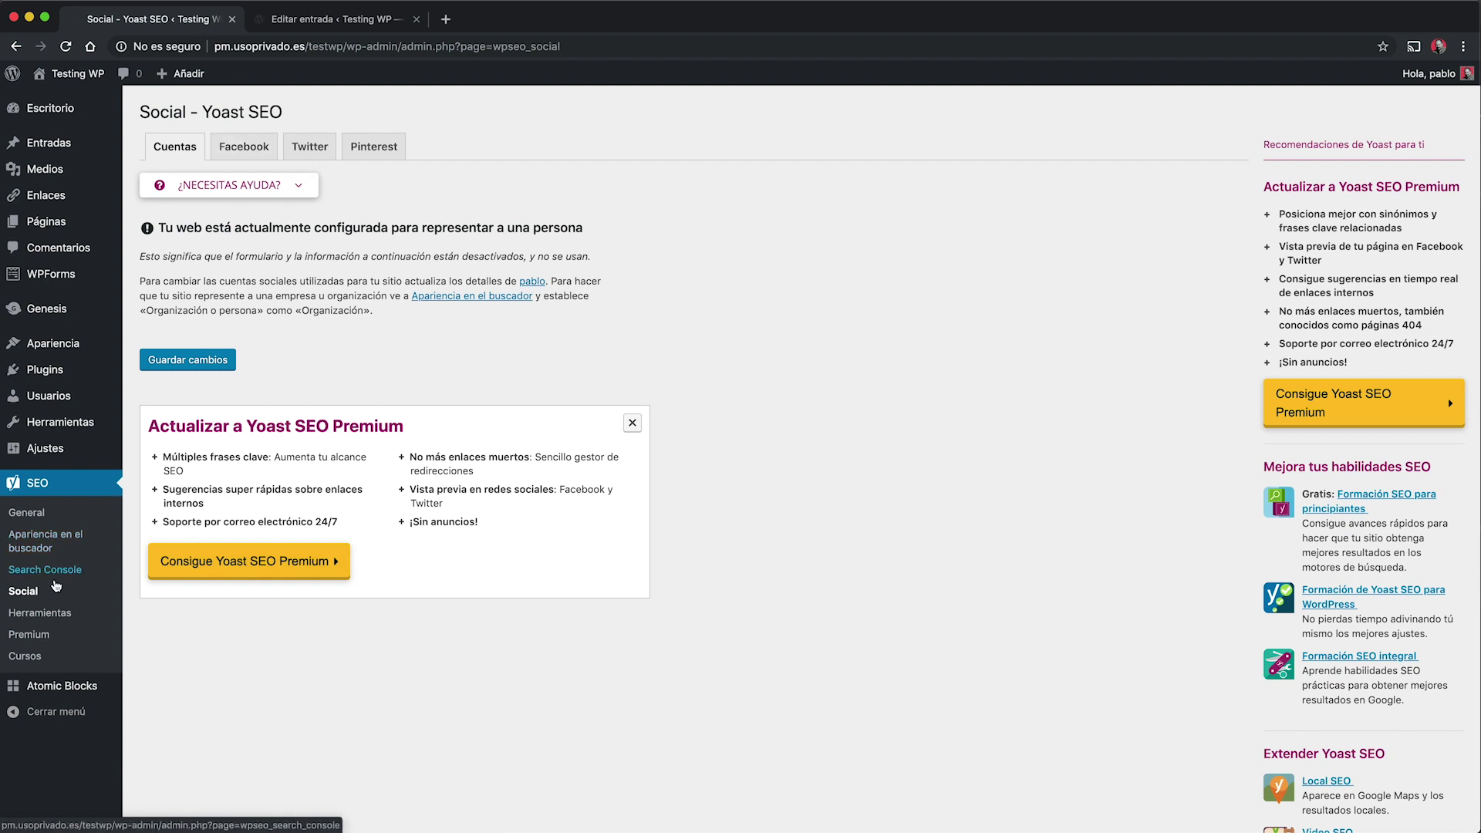
pyautogui.scroll(-1, 54, 574)
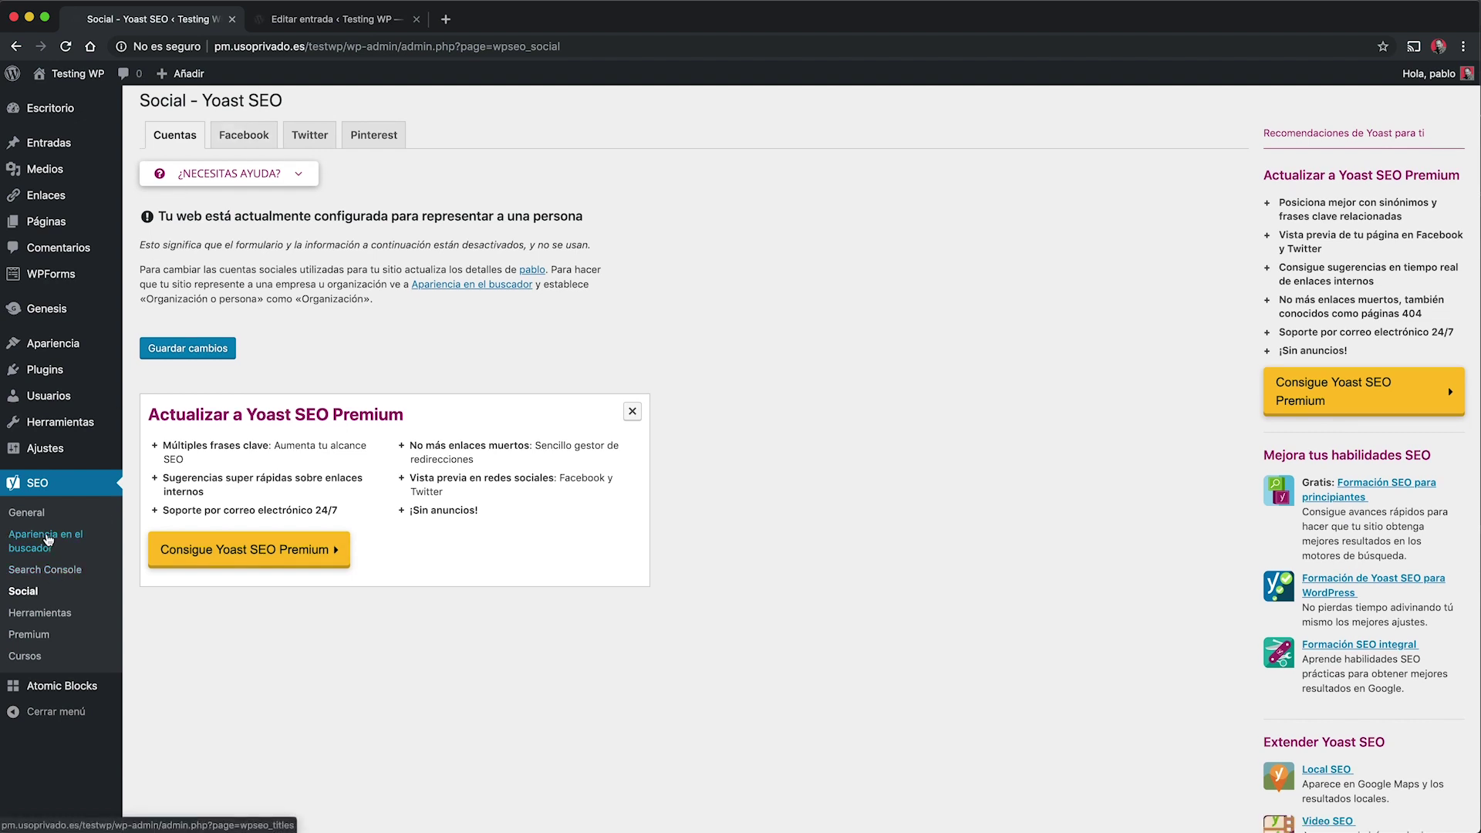
# Set the site to represent an Organización under Knowledge Graph y Schema.org in Apariencia en el buscador and save the changes.
pyautogui.click(48, 540)
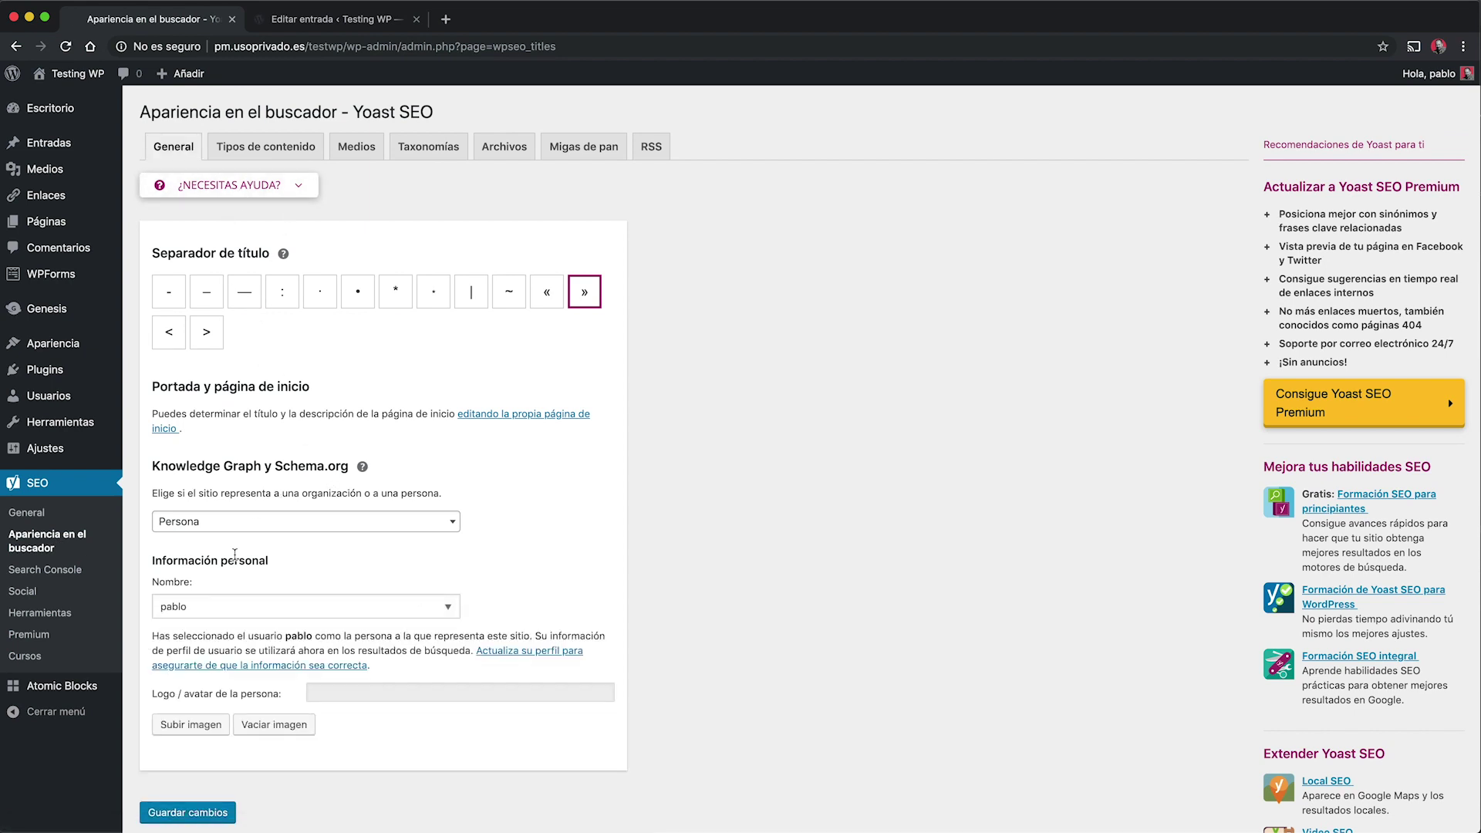
pyautogui.click(215, 518)
pyautogui.click(214, 509)
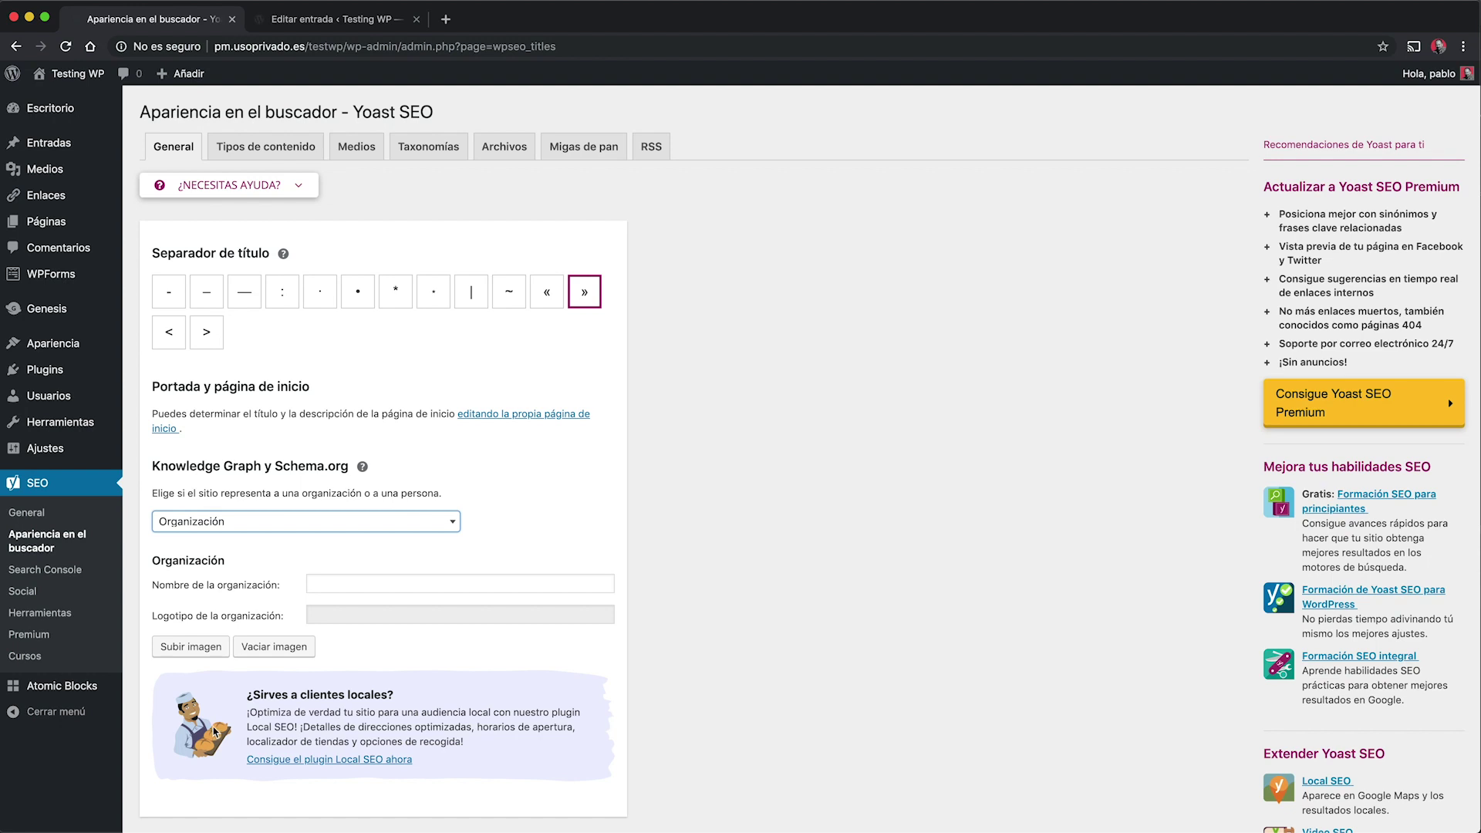
pyautogui.scroll(-3, 214, 731)
pyautogui.scroll(-1, 214, 731)
pyautogui.click(196, 710)
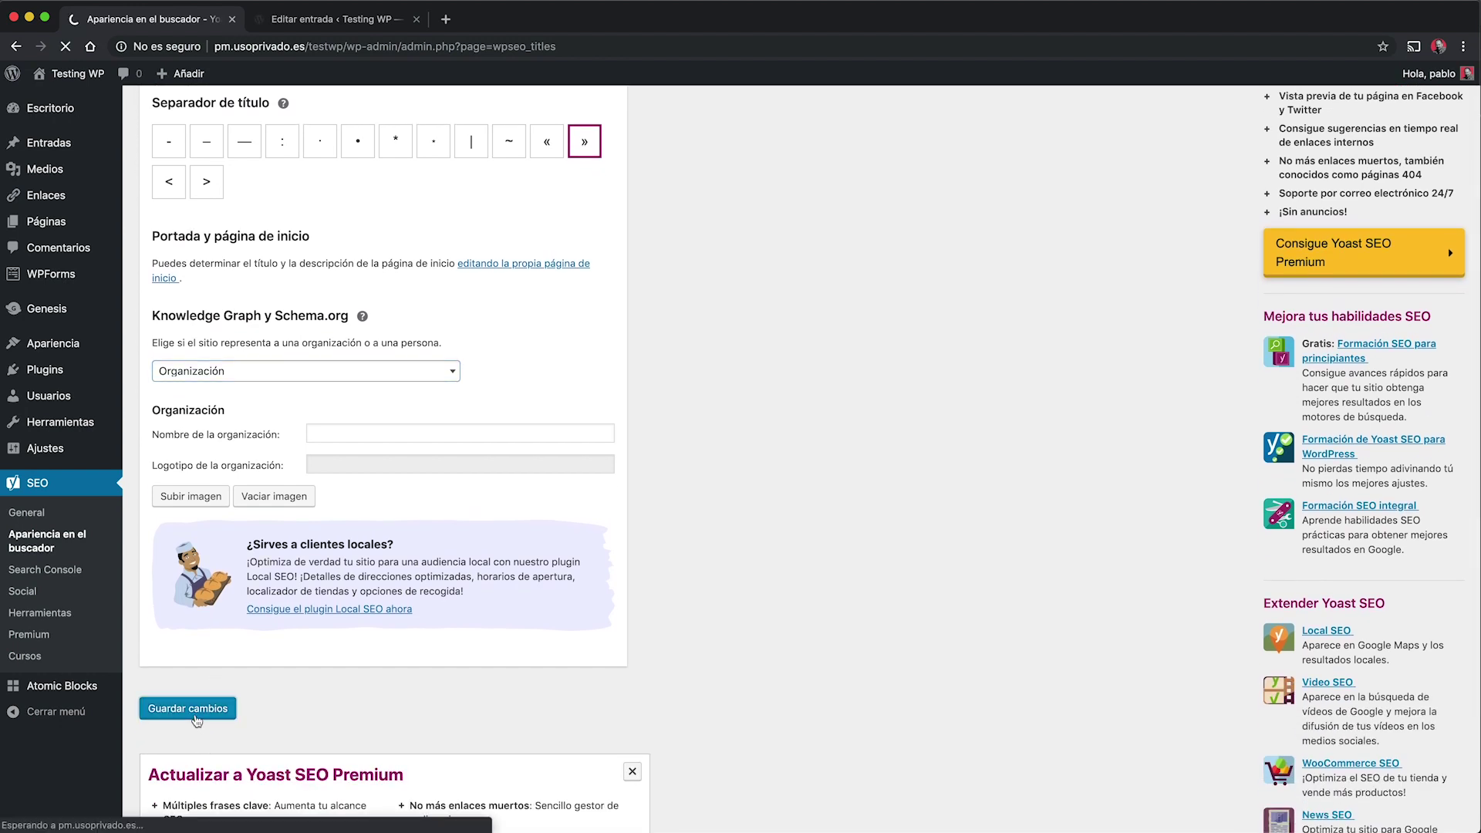
# Return to the Social settings, view the organization's social profile fields, and look through the other networks up to Pinterest.
pyautogui.click(31, 592)
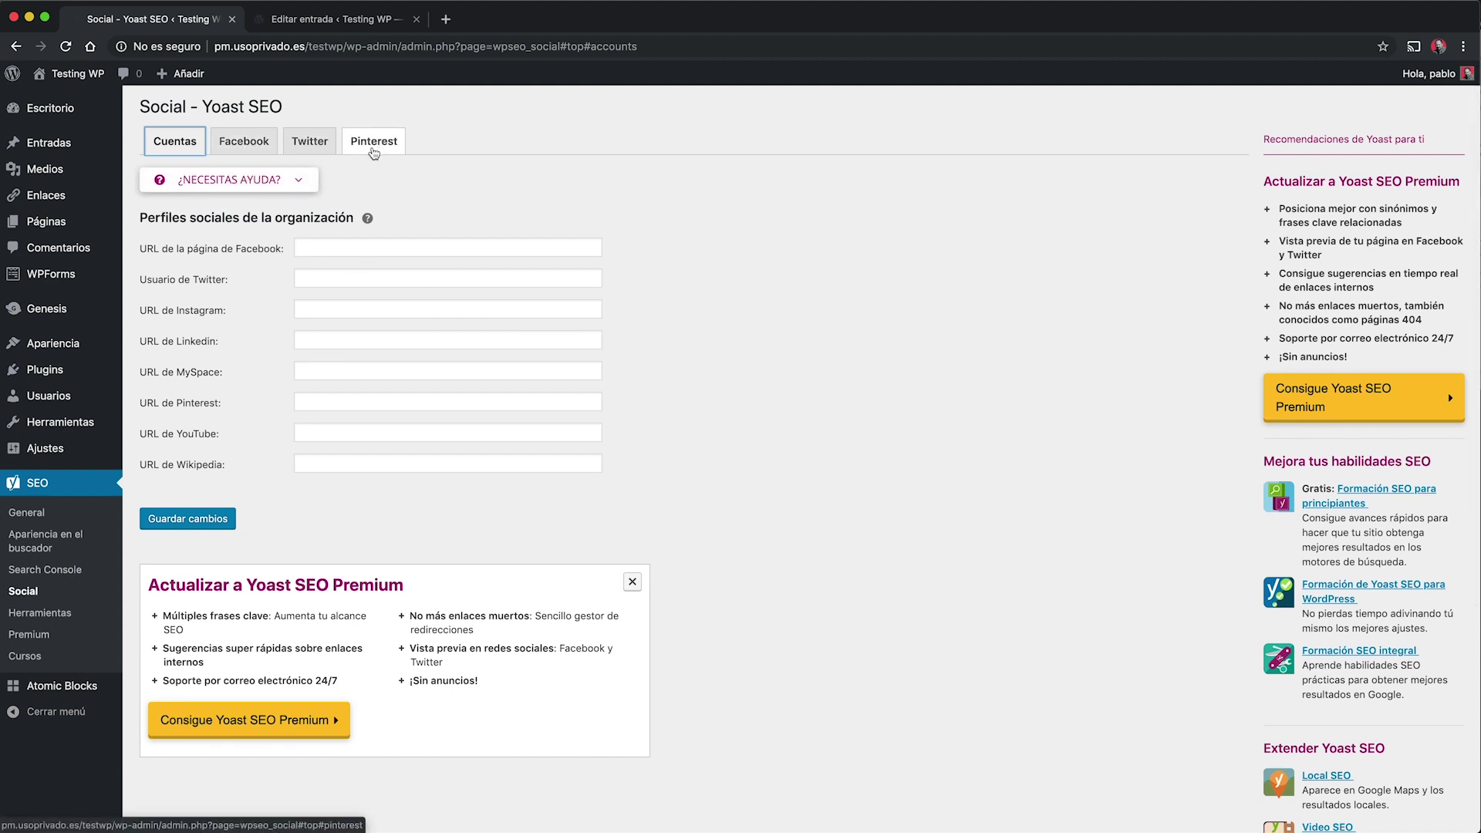
pyautogui.click(244, 142)
pyautogui.press('Tab')
pyautogui.press('Return')
pyautogui.press('Tab')
pyautogui.press('Return')
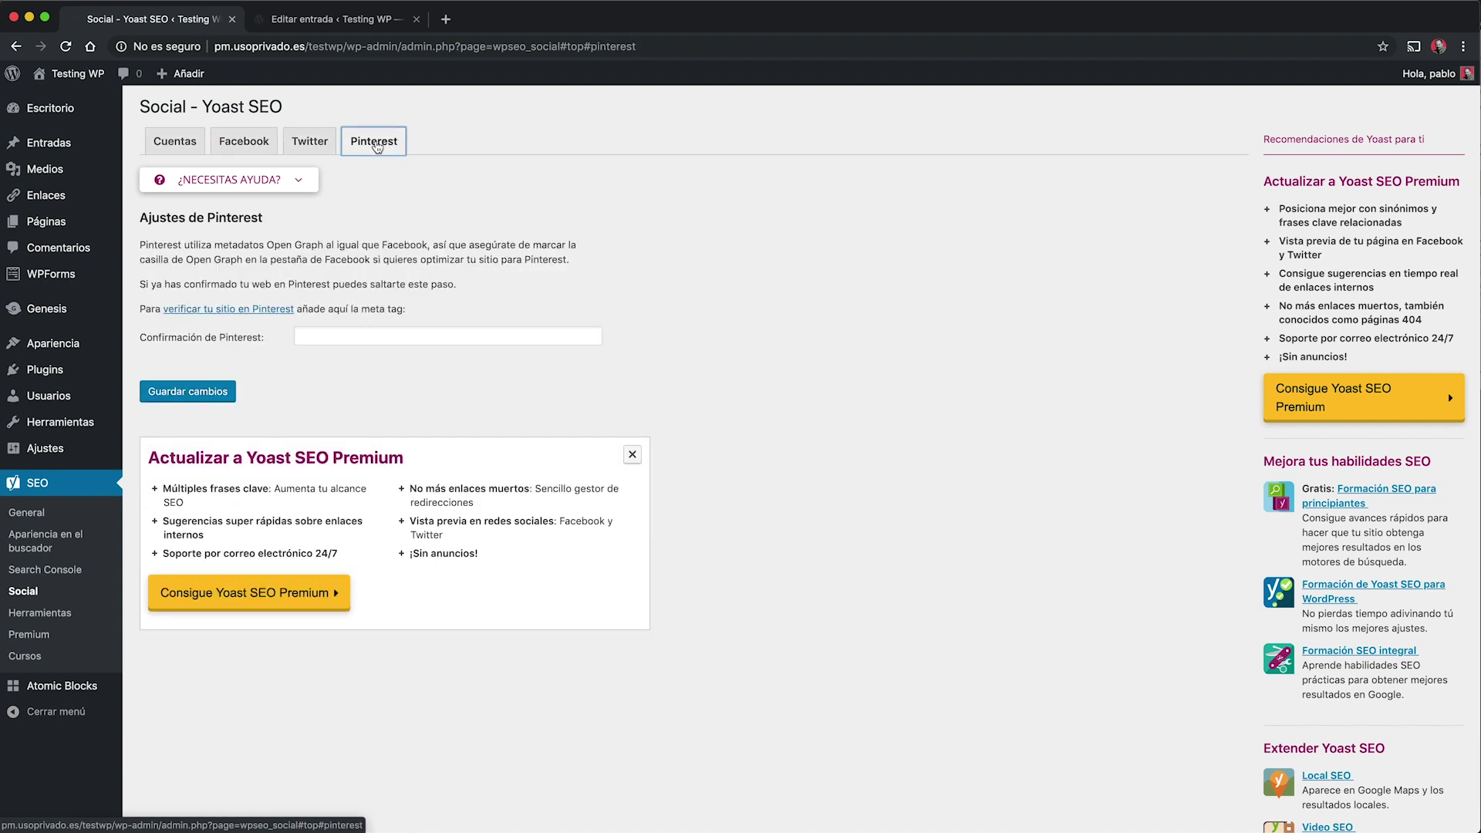
# Review the Facebook Open Graph, Twitter card and Pinterest confirmation settings.
pyautogui.click(246, 142)
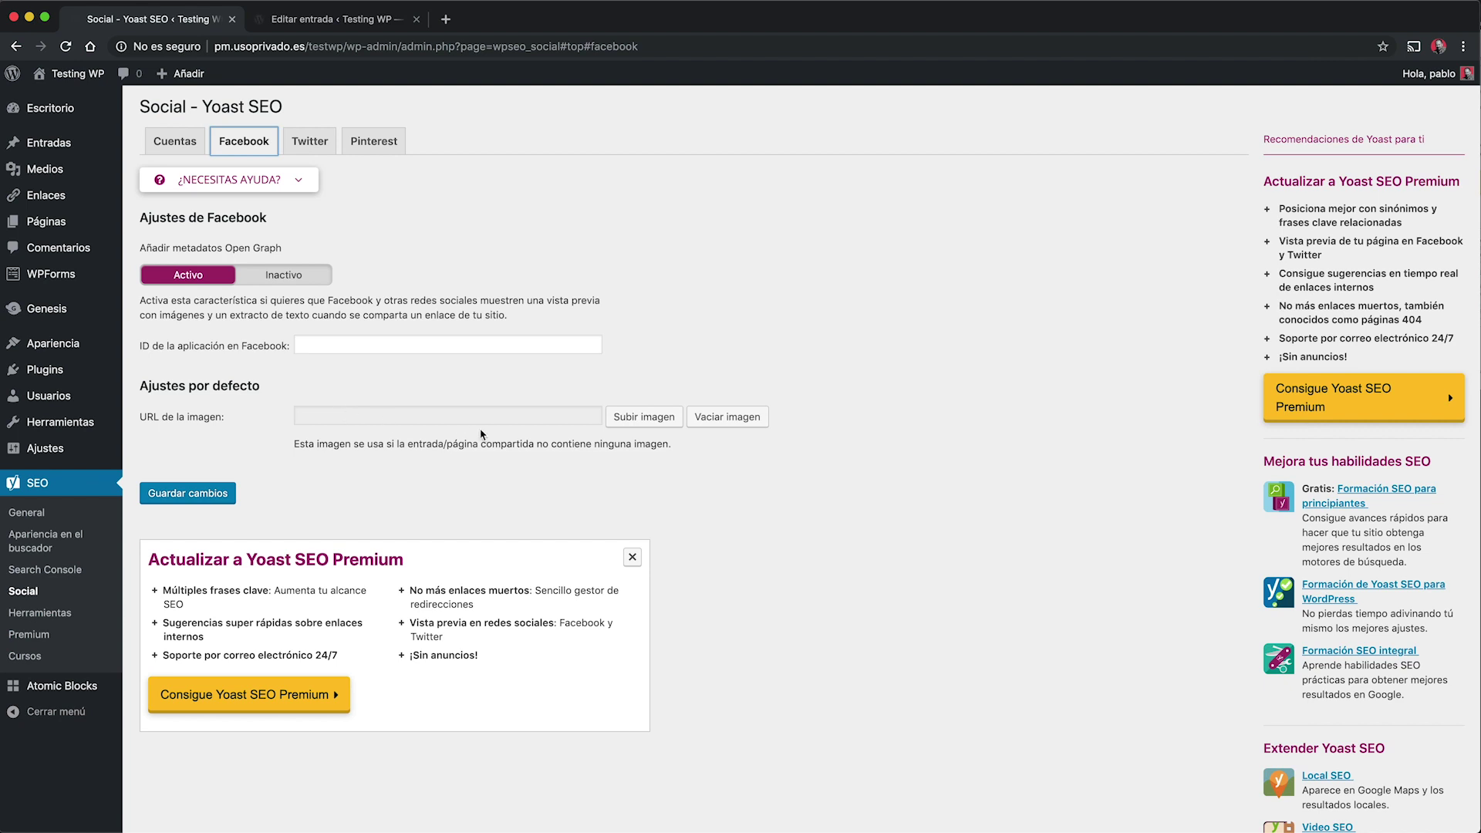
pyautogui.click(310, 143)
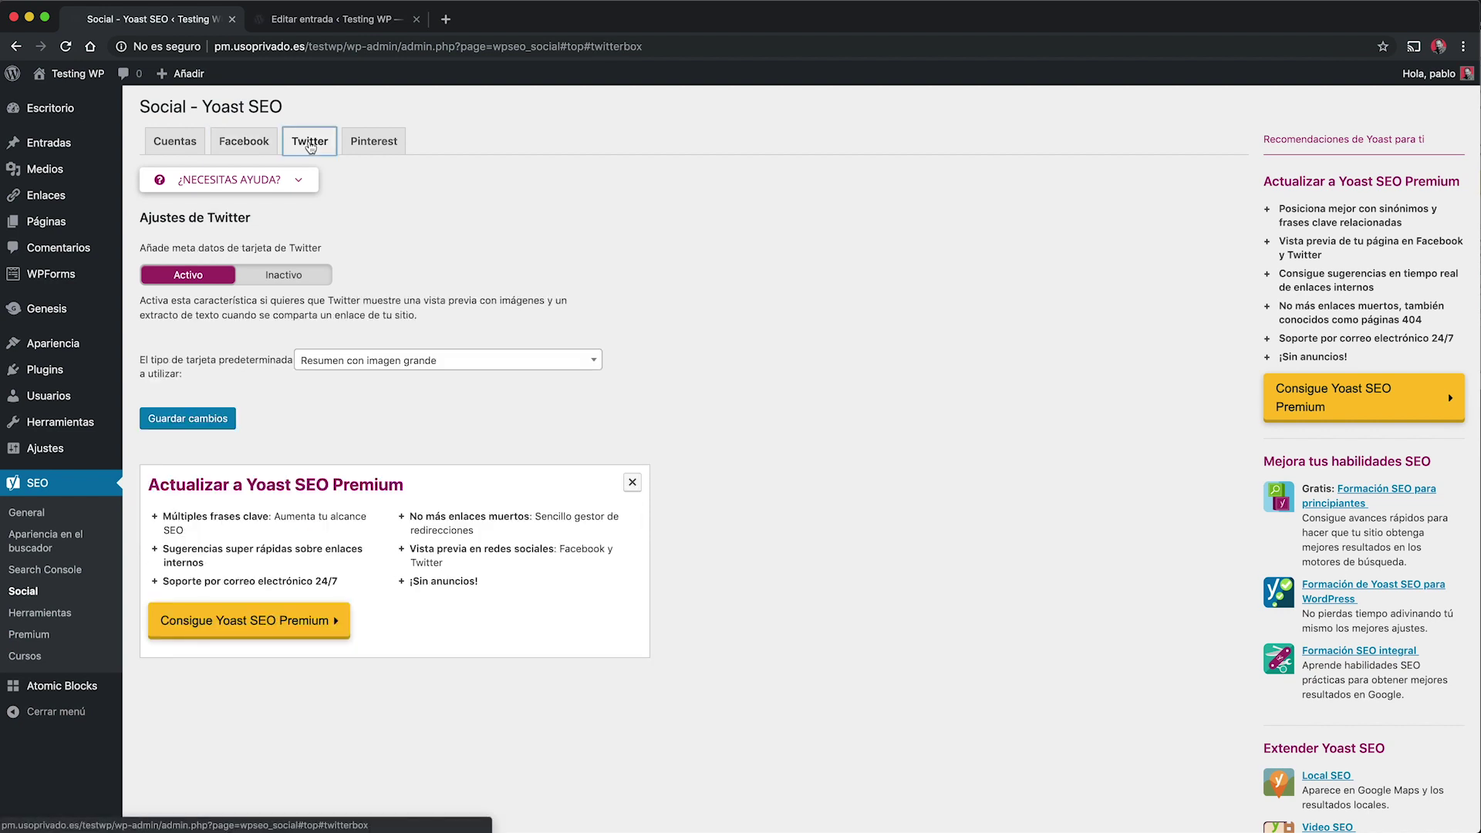
pyautogui.click(374, 142)
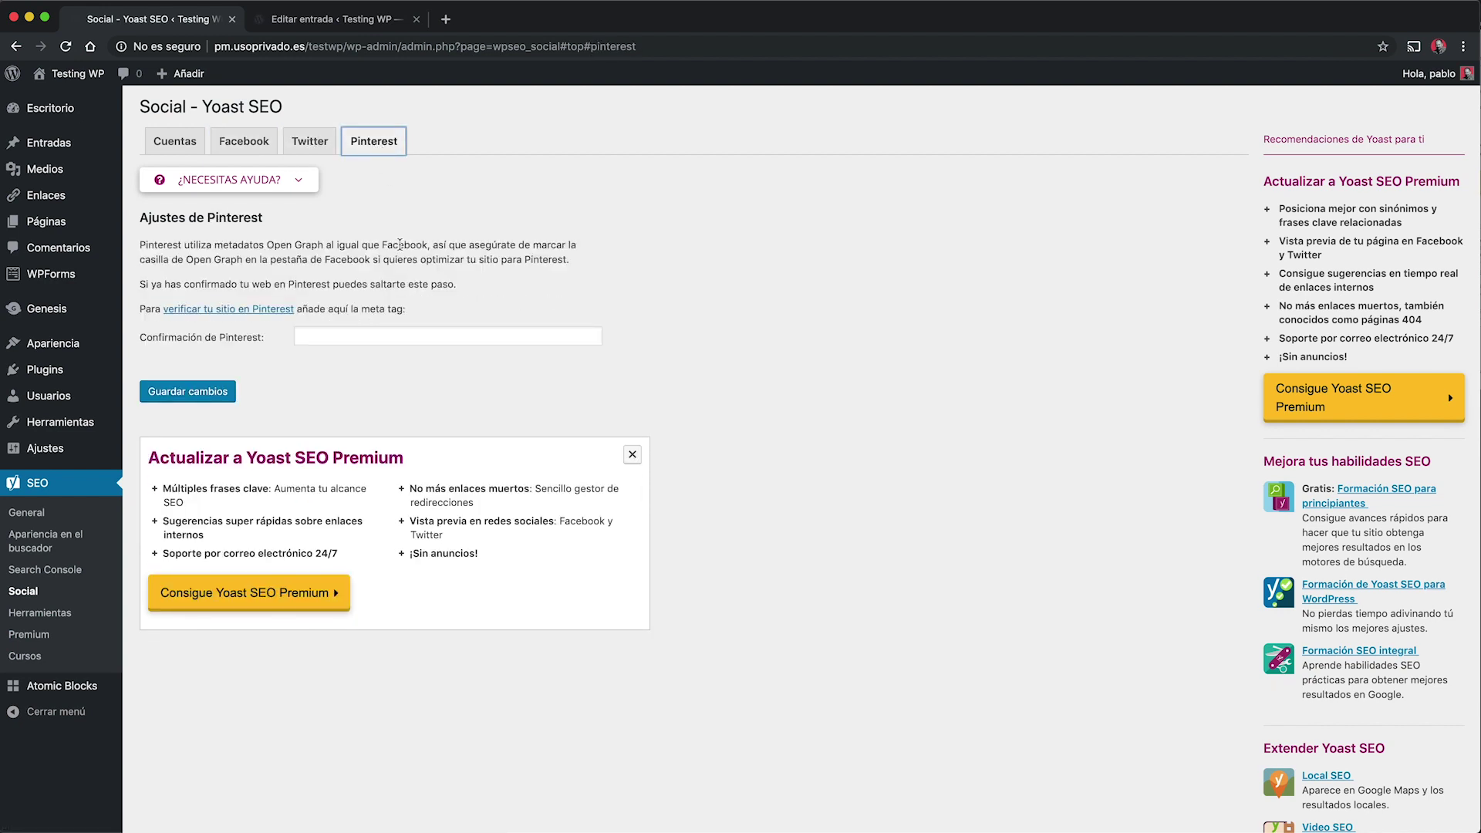
pyautogui.scroll(1, 77, 586)
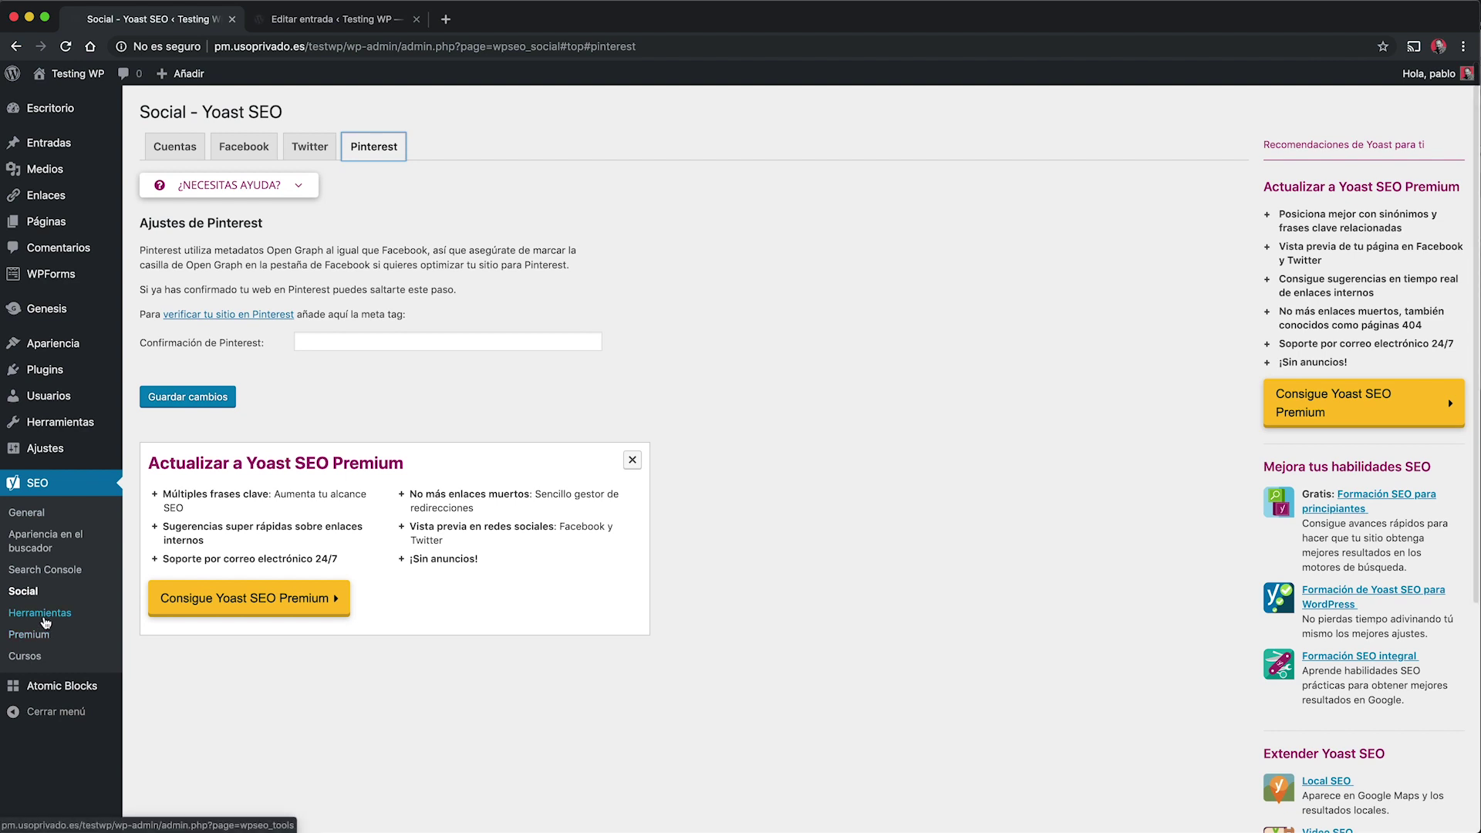
# Look at the robots.txt and .htaccess options in the file editor under Yoast SEO's Herramientas, and return to the tools list.
pyautogui.click(40, 613)
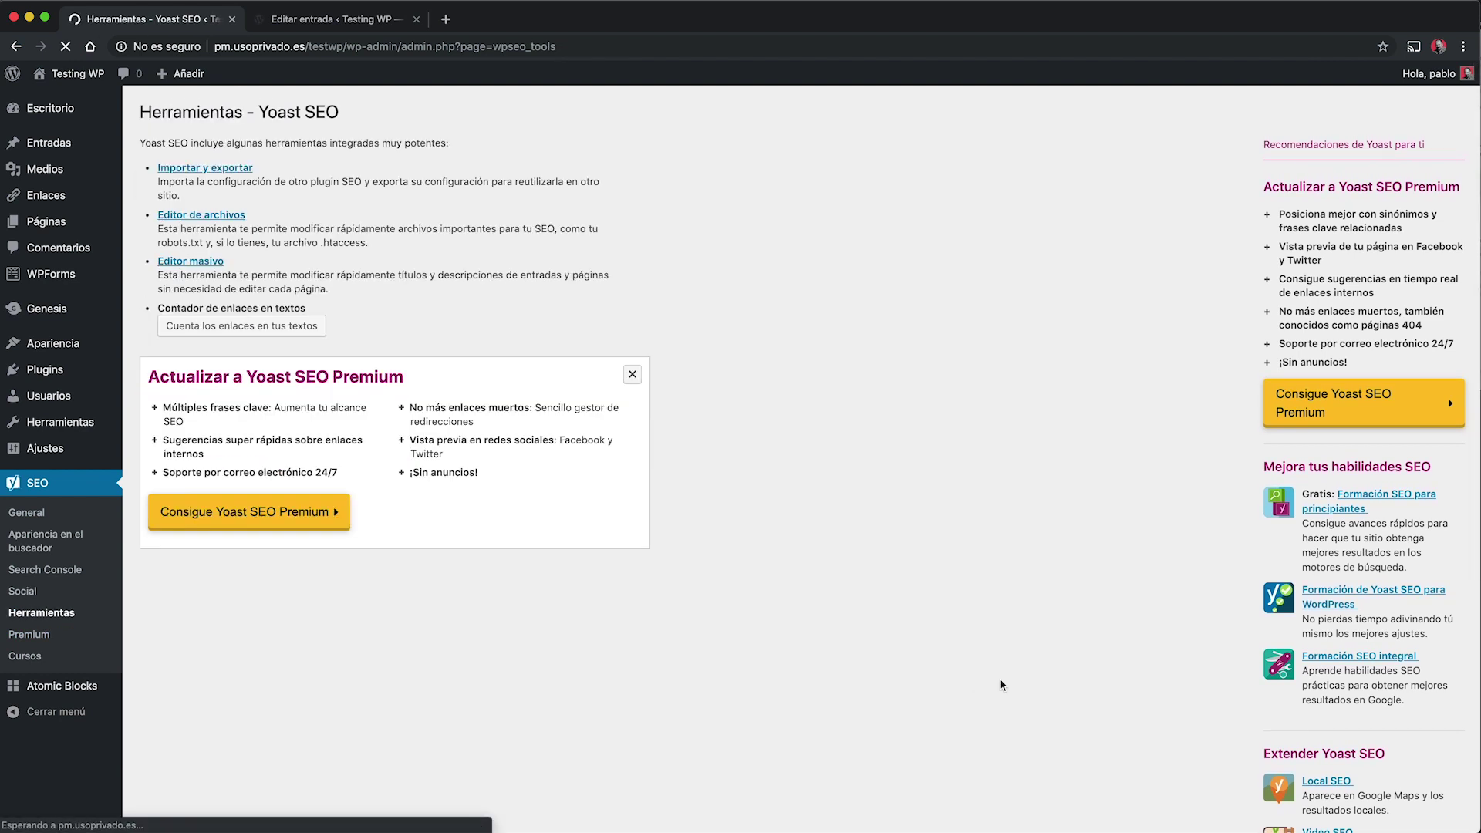
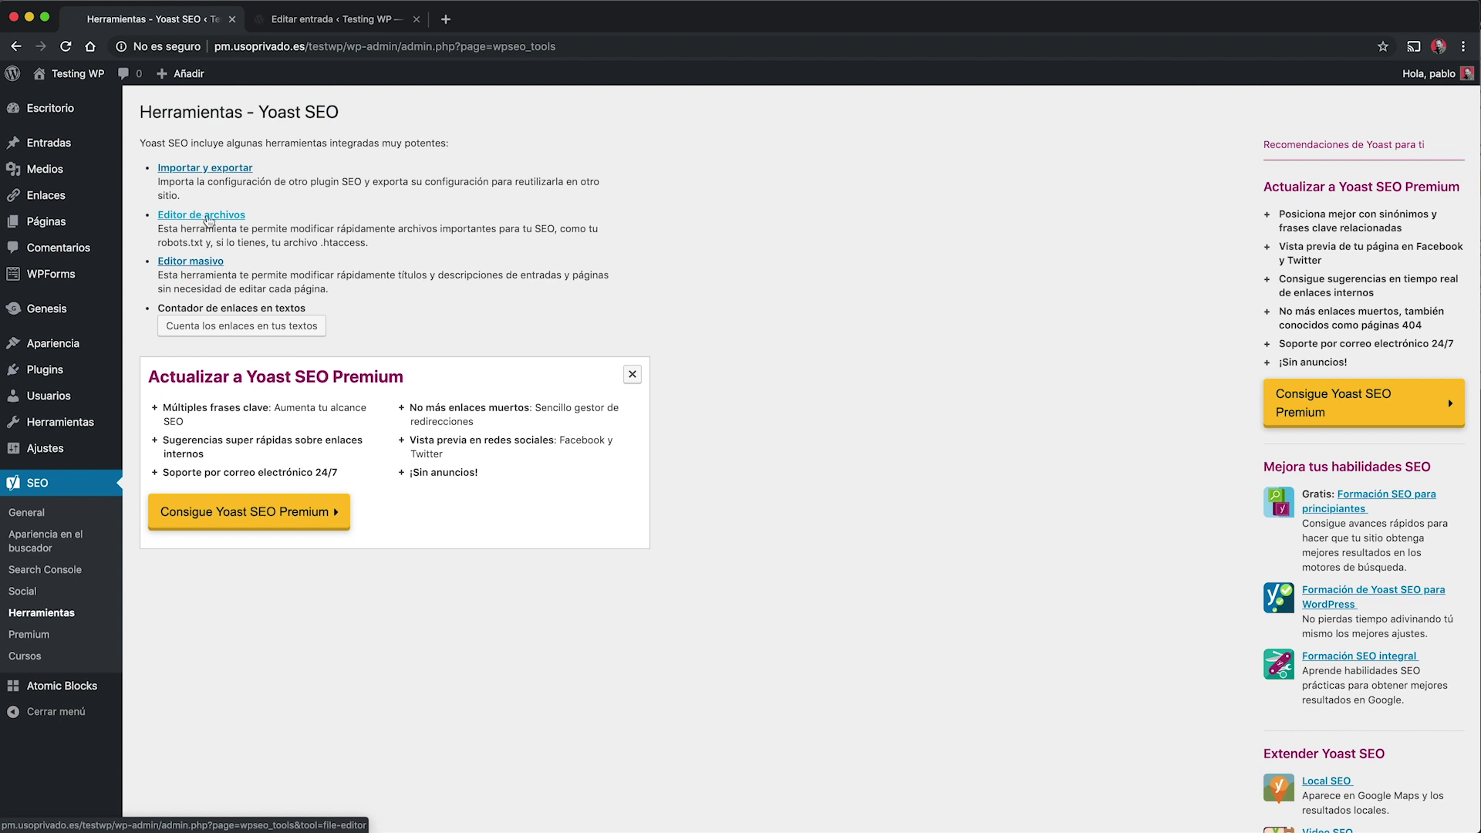
pyautogui.click(207, 217)
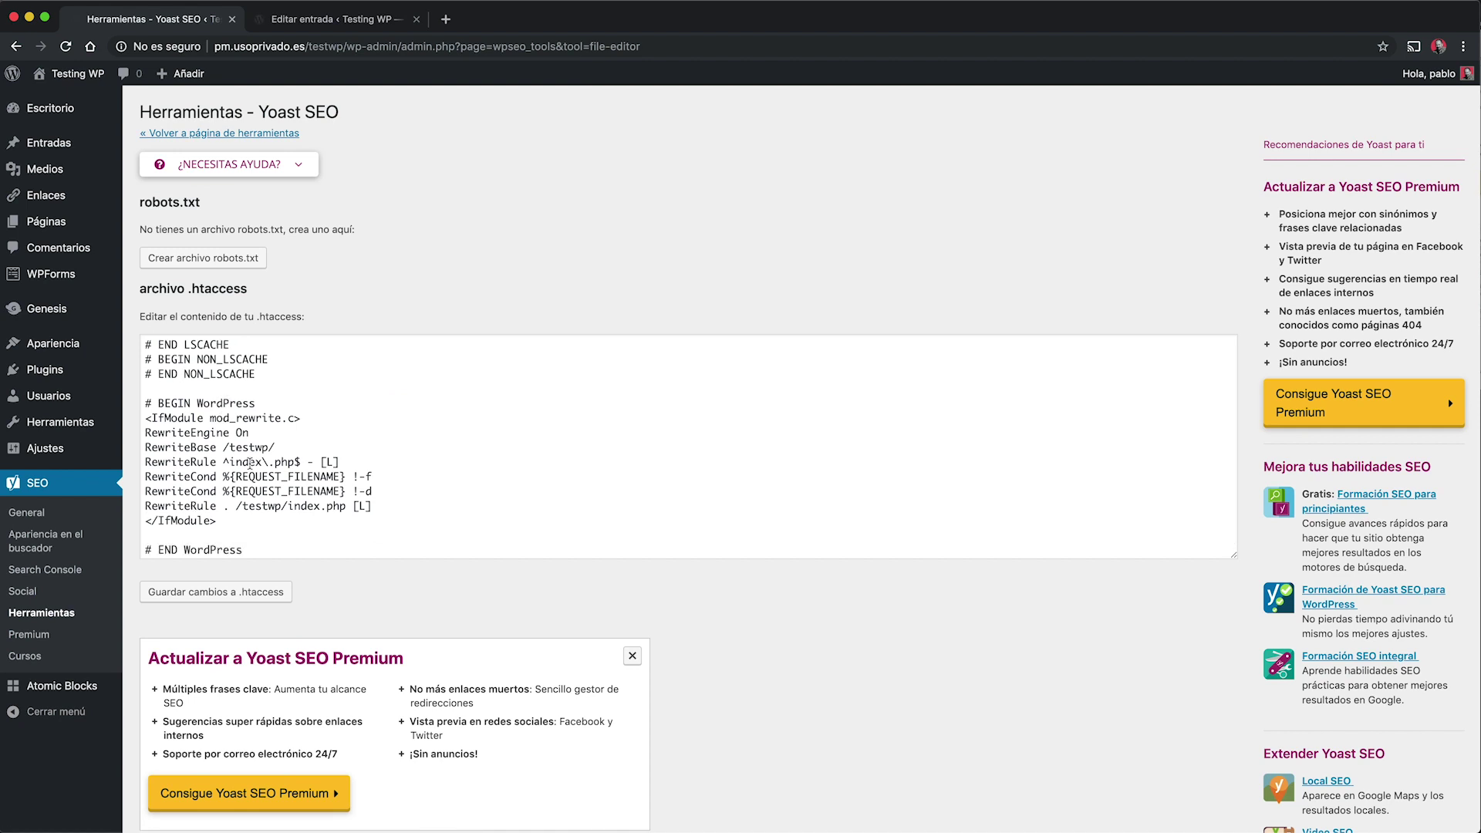
pyautogui.scroll(-1, 255, 470)
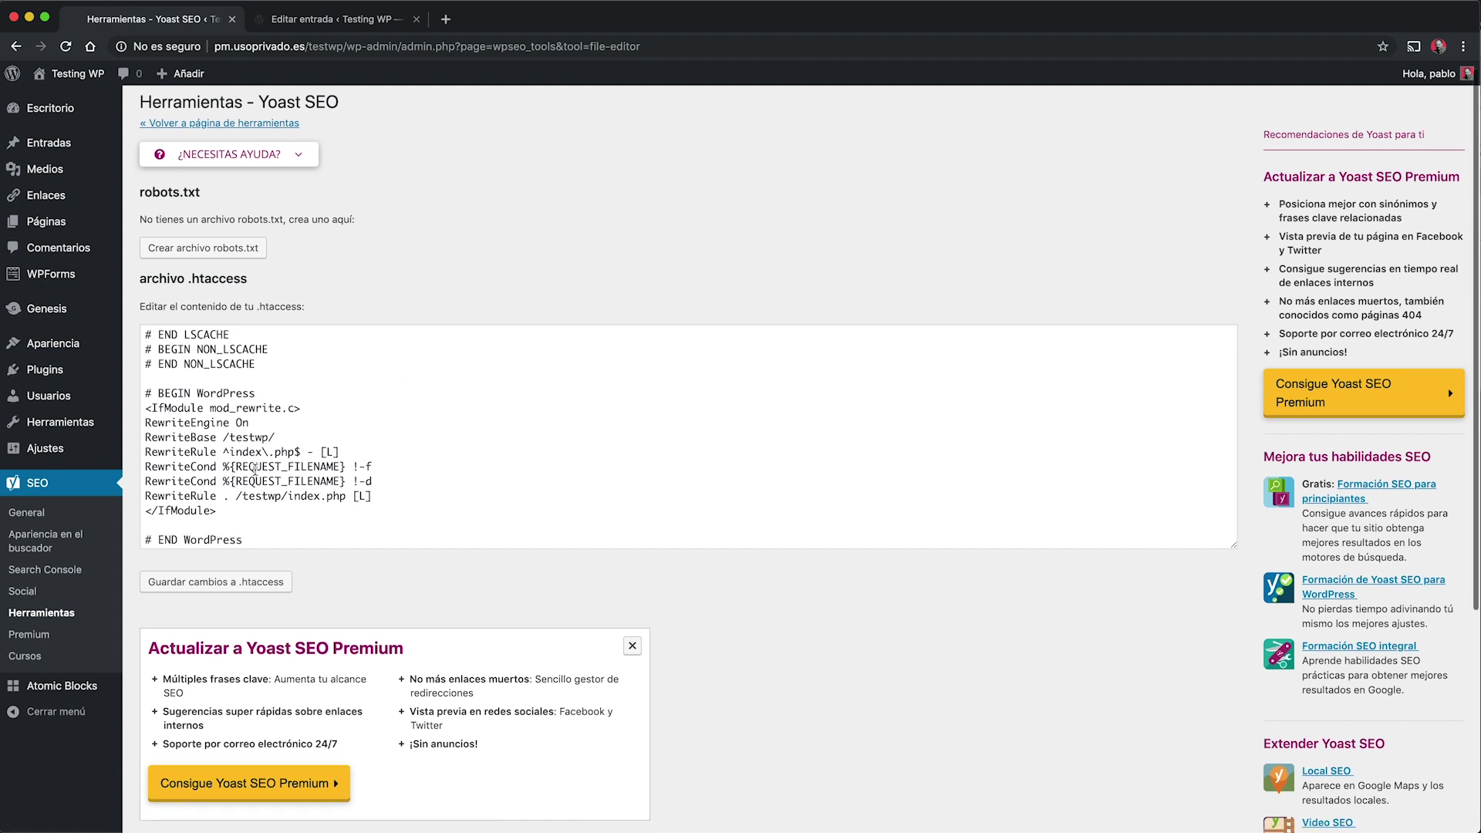
pyautogui.click(192, 123)
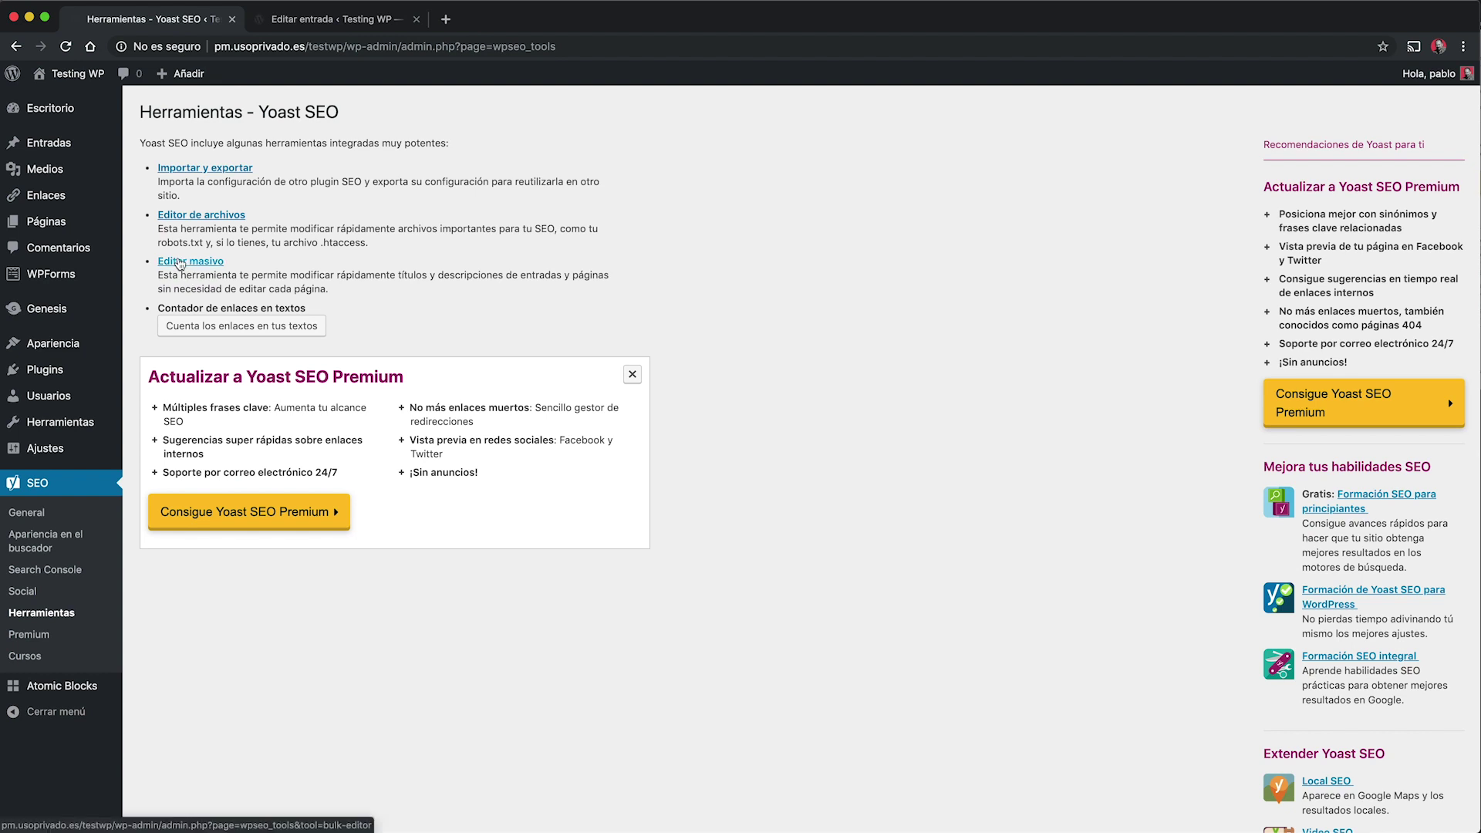
# Examine the new title and new meta description fields in the Editor masivo, and return to the tools list.
pyautogui.click(186, 263)
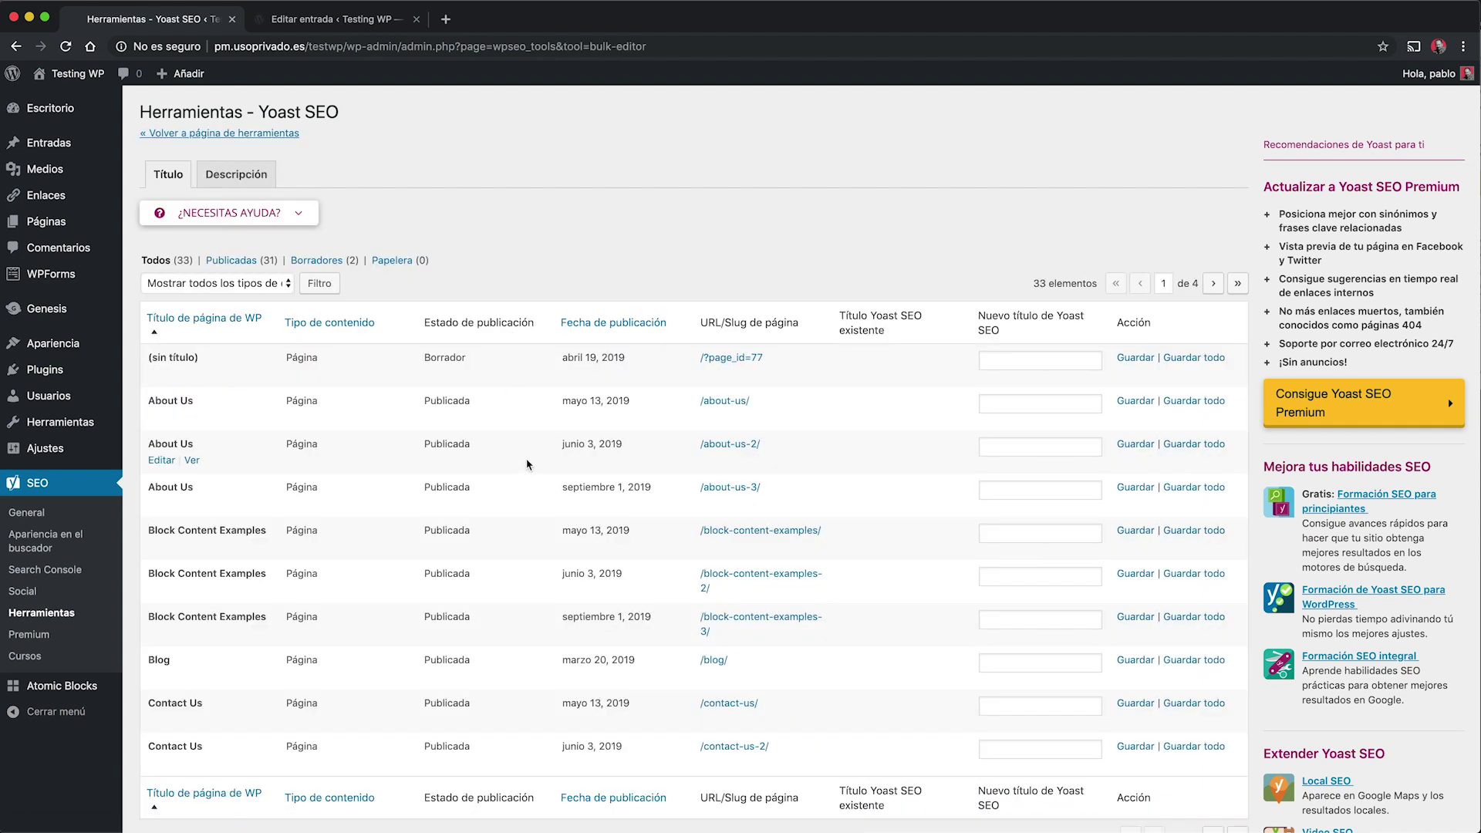
pyautogui.click(1014, 360)
pyautogui.scroll(-2, 999, 469)
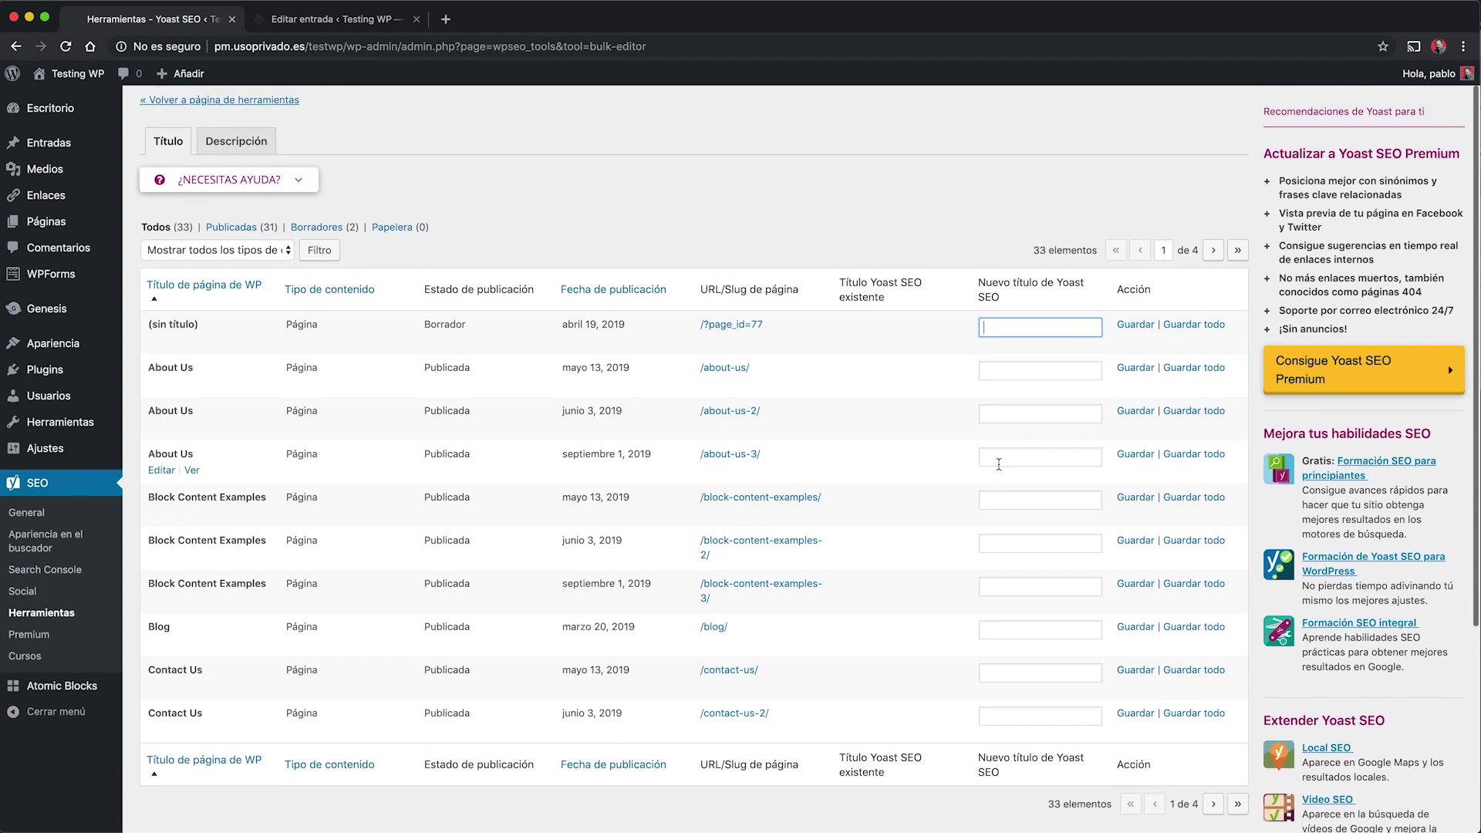
pyautogui.click(236, 155)
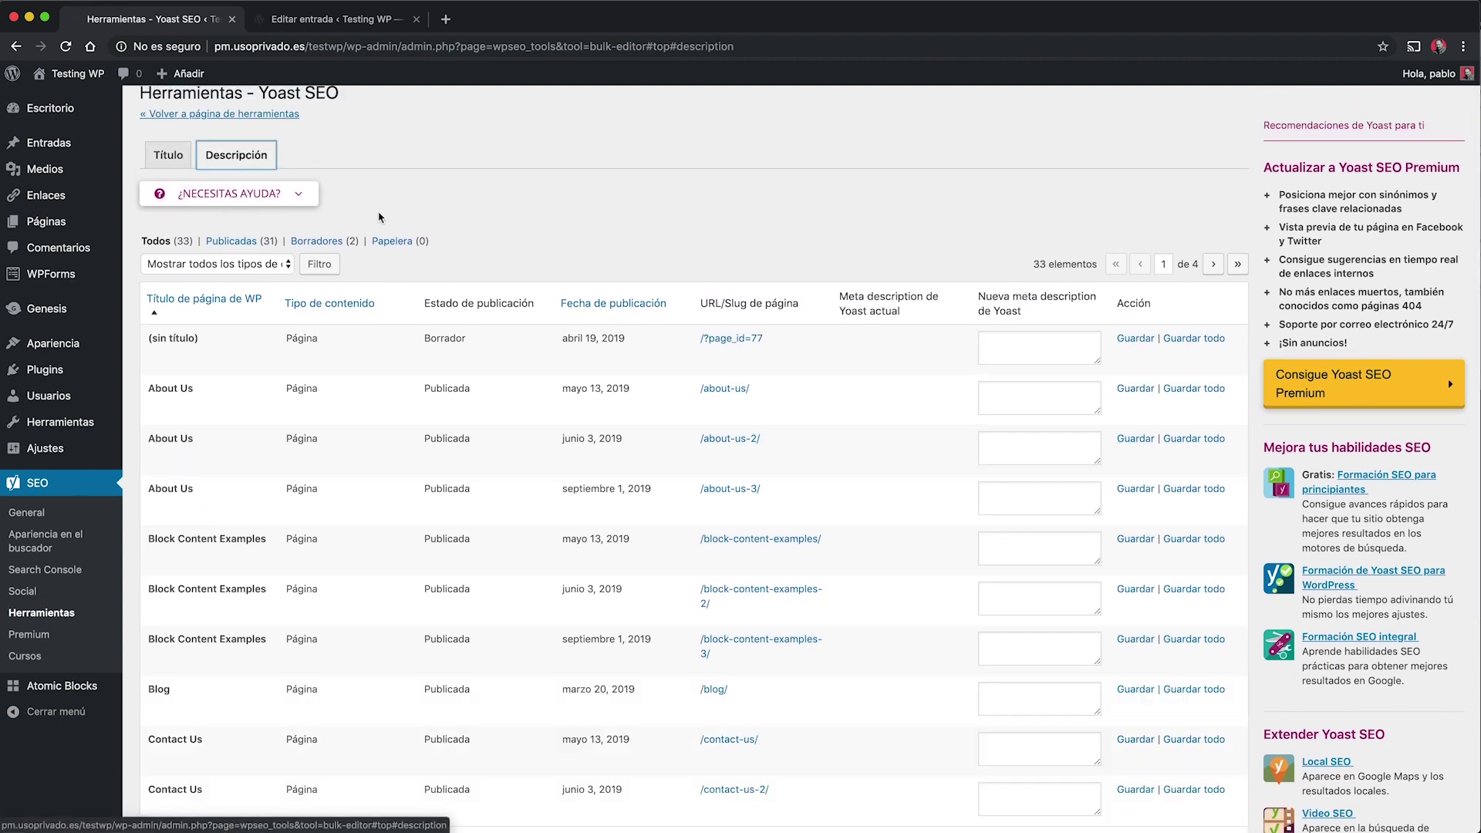
pyautogui.click(1025, 345)
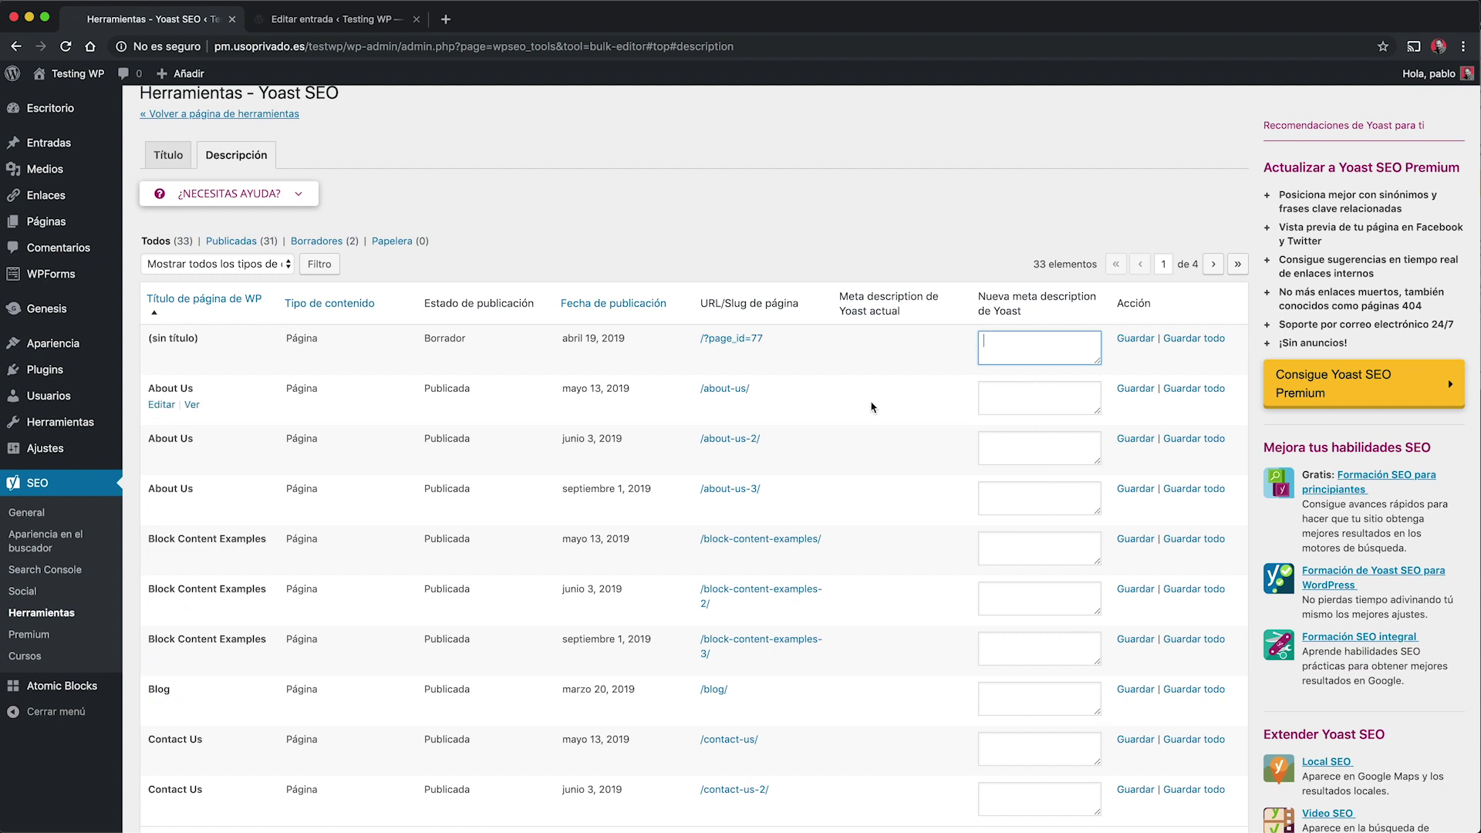
pyautogui.scroll(1, 502, 254)
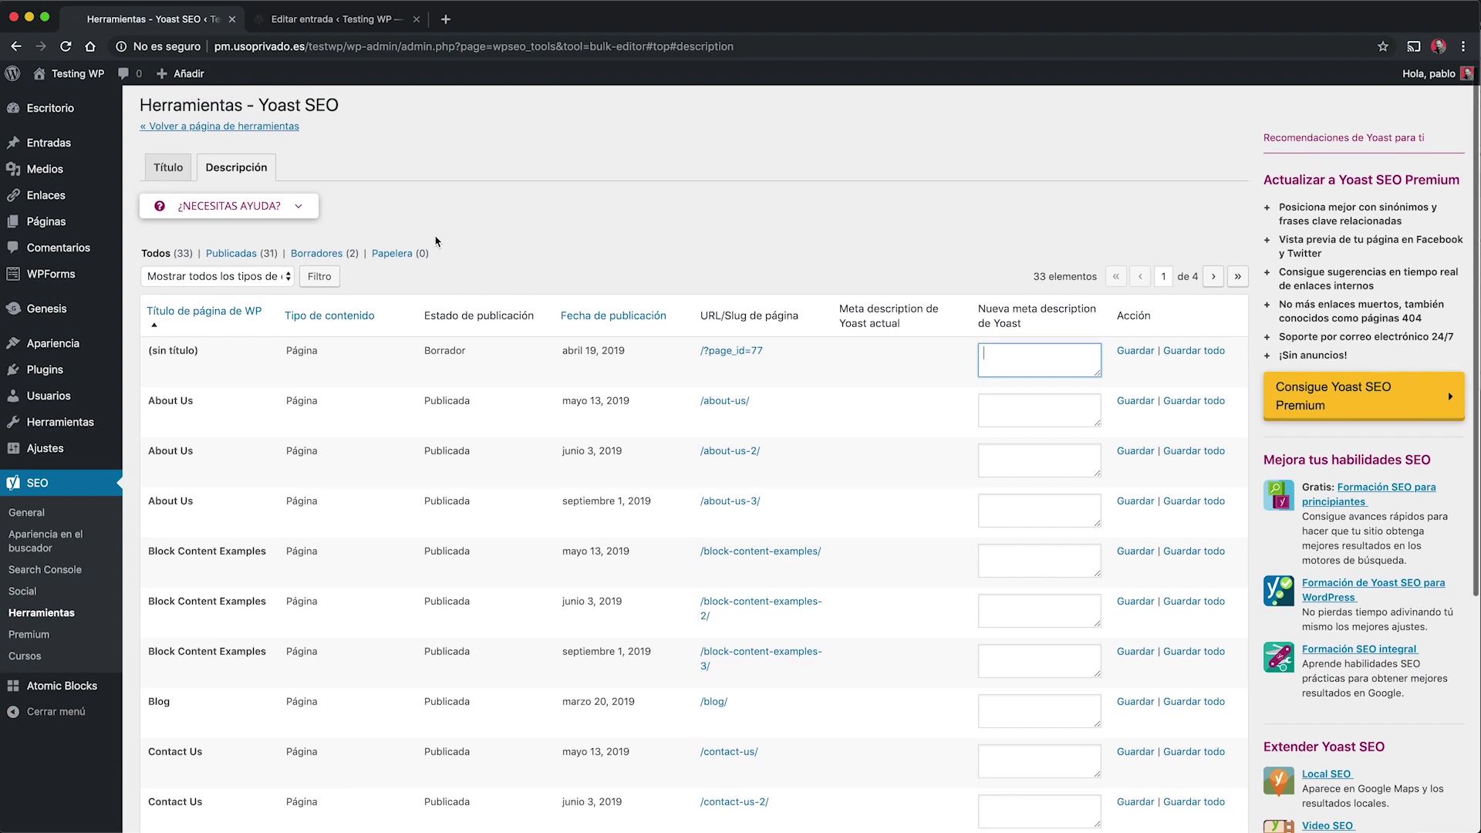
pyautogui.click(261, 127)
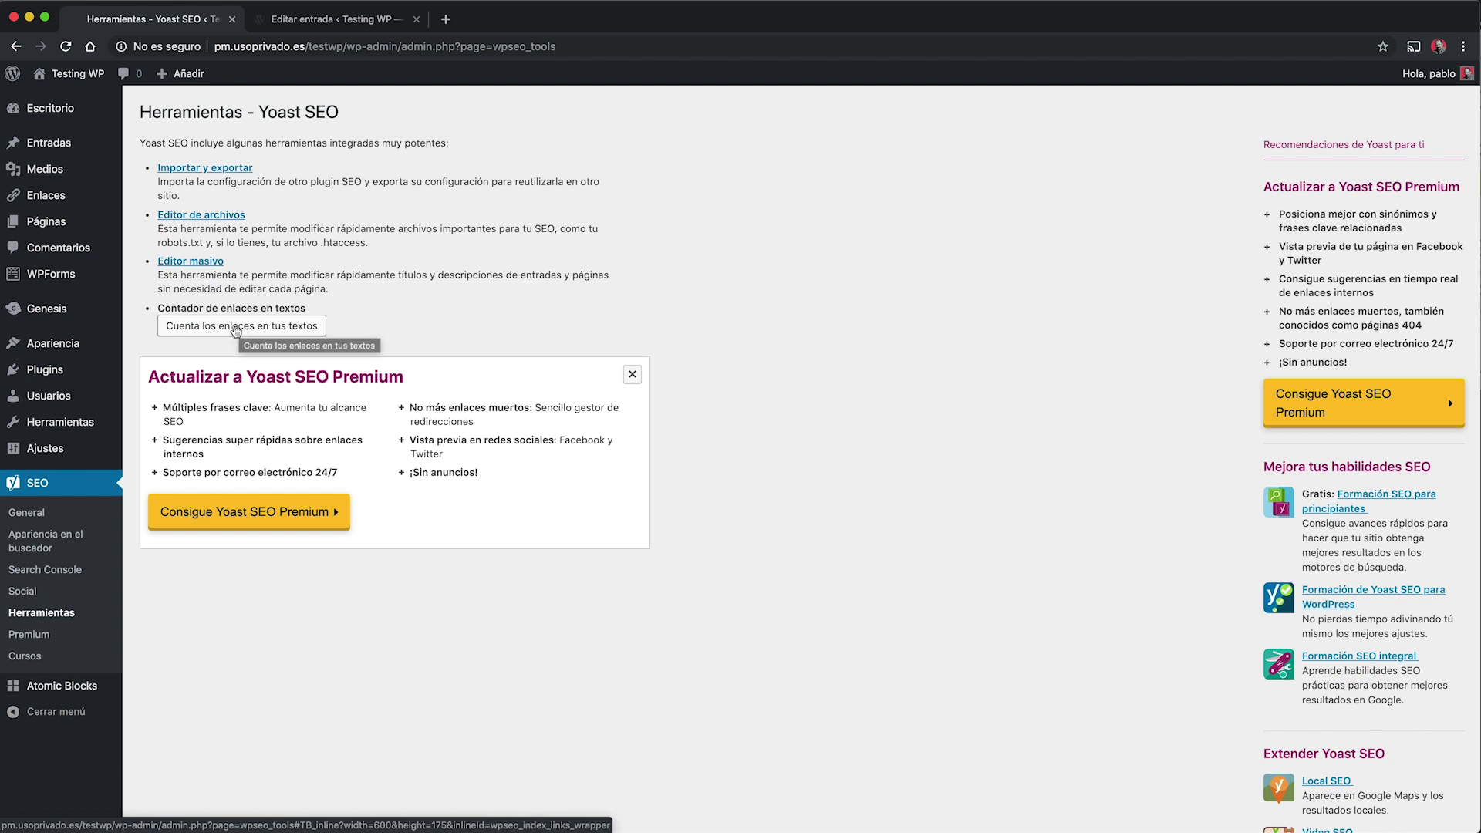
# Count the links in the site's texts with the Contador de enlaces and check the link columns in the posts list.
pyautogui.click(208, 328)
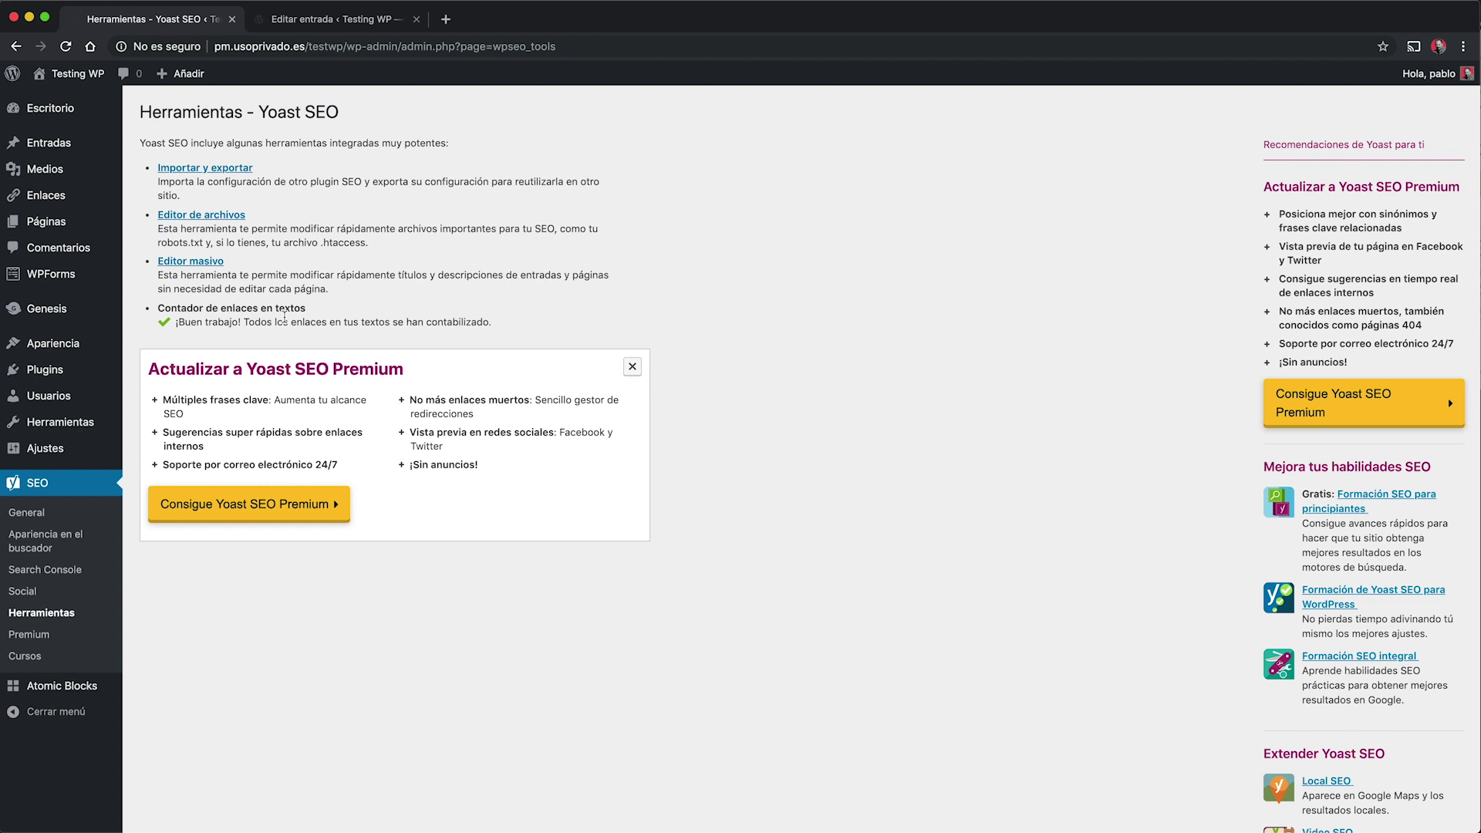
pyautogui.moveTo(69, 143)
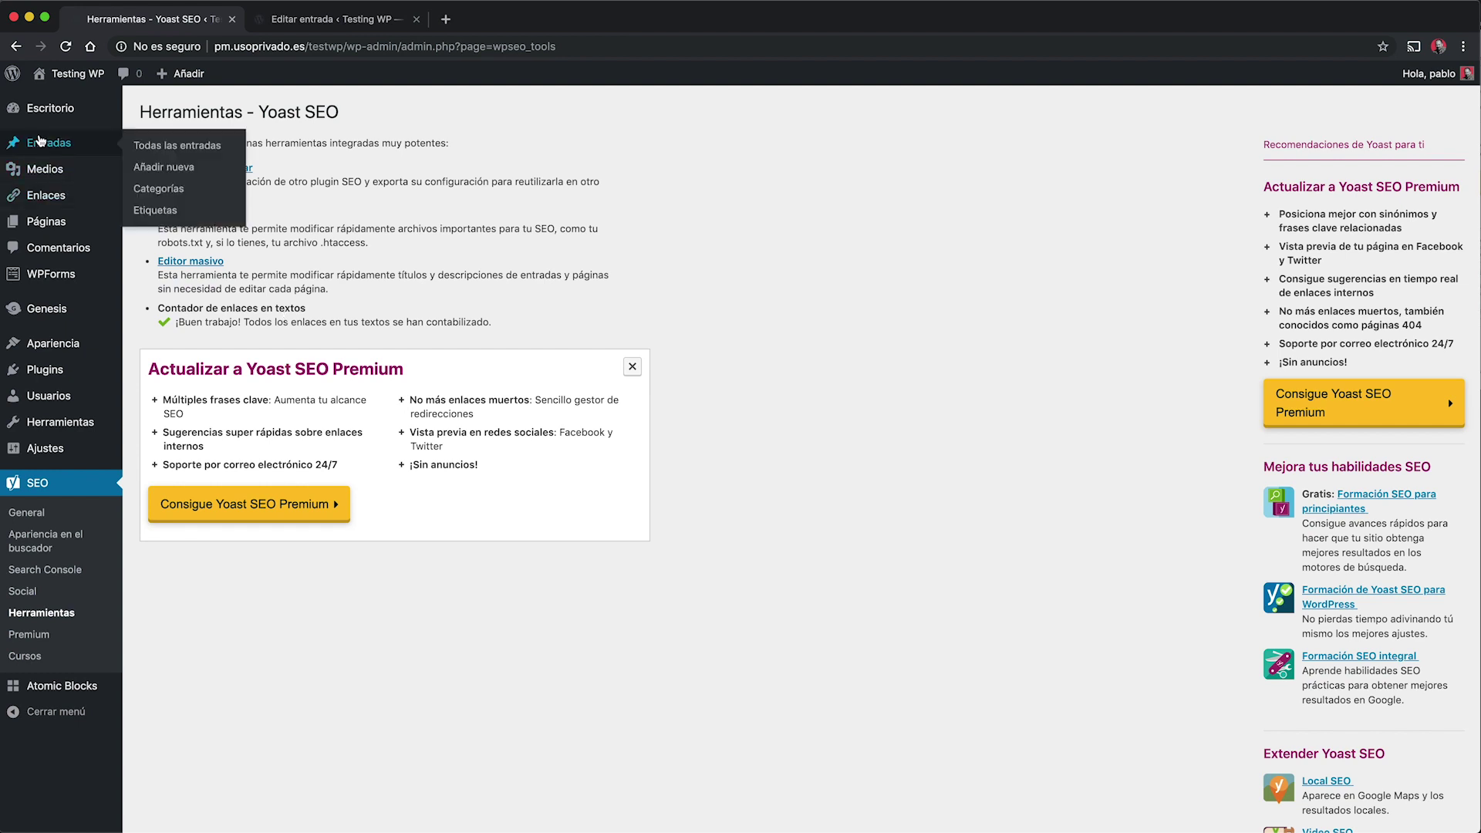
pyautogui.click(180, 153)
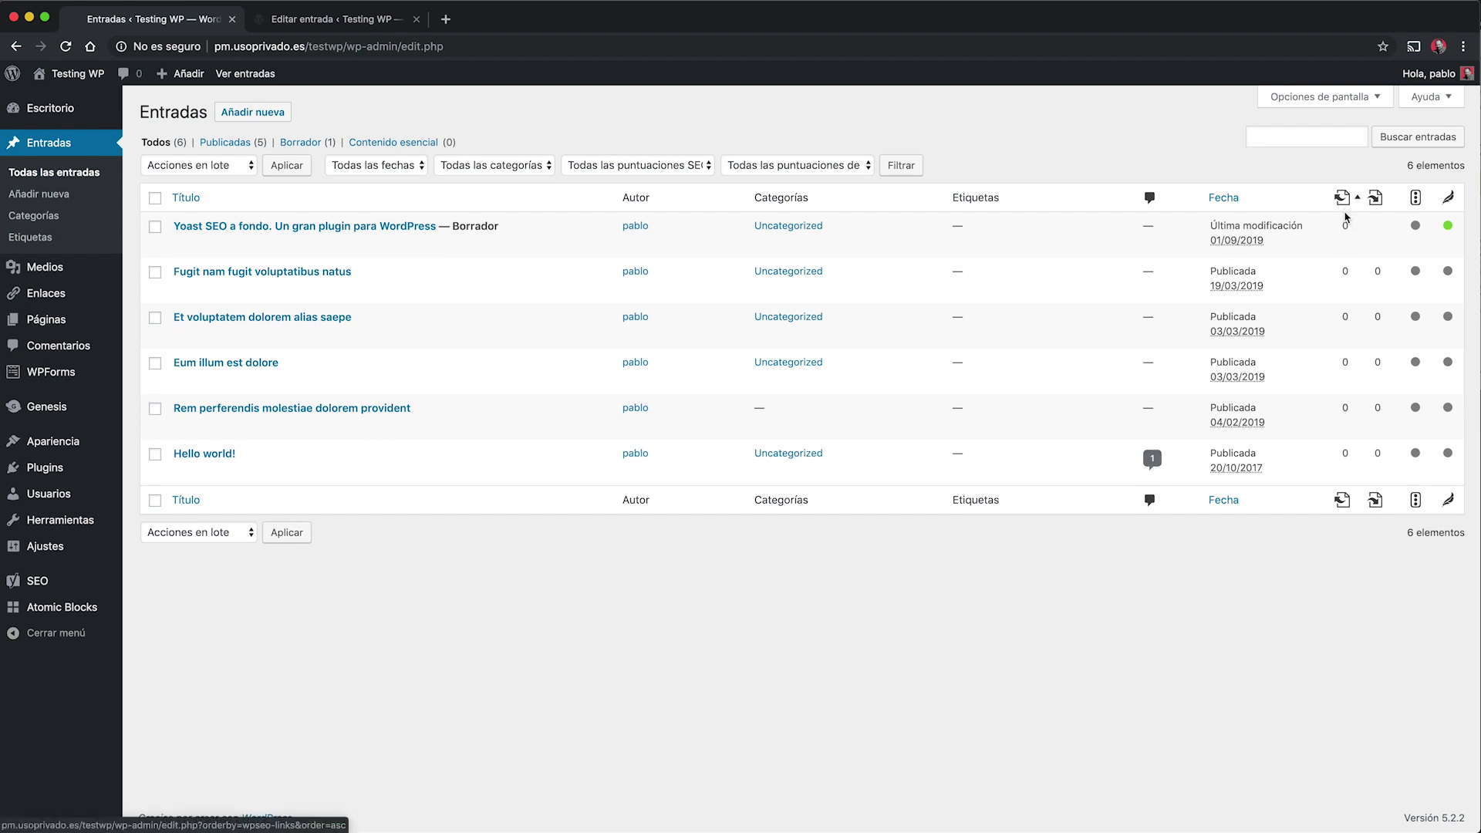
pyautogui.moveTo(1345, 206)
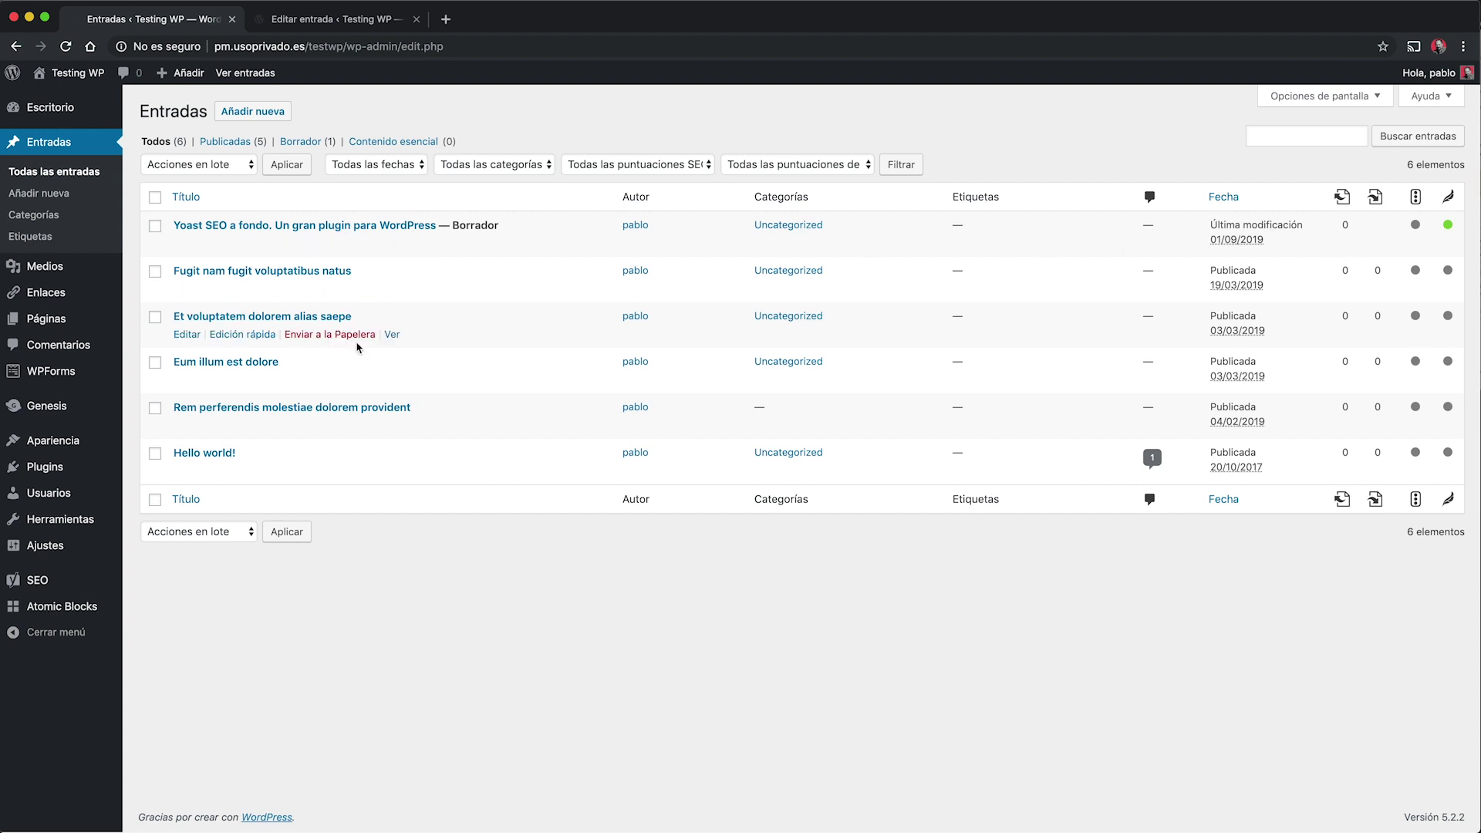
# Return to Yoast SEO's Herramientas page and look at the text link counter entry again.
pyautogui.moveTo(46, 549)
pyautogui.moveTo(54, 582)
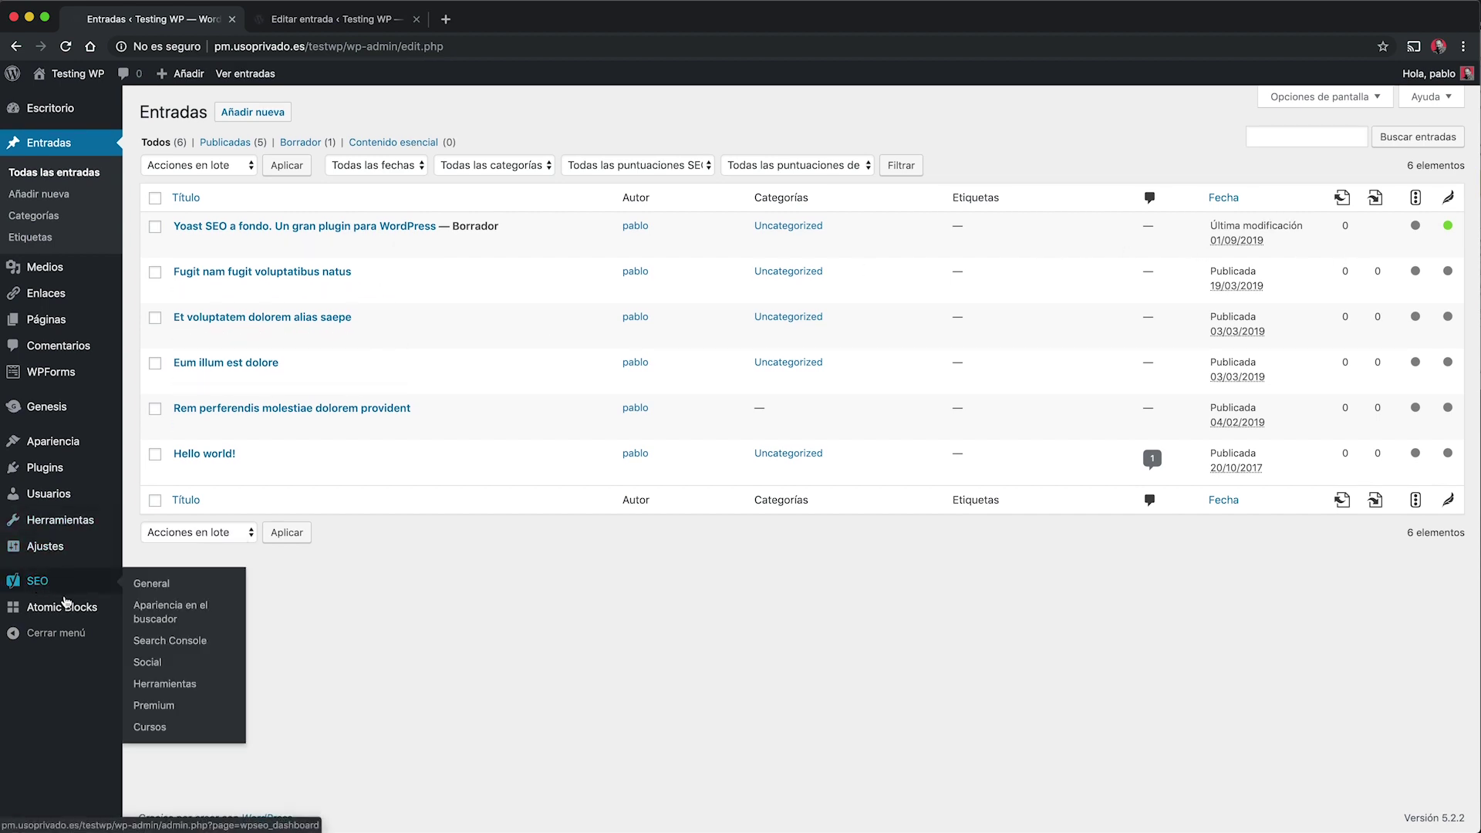
pyautogui.click(171, 671)
pyautogui.click(173, 680)
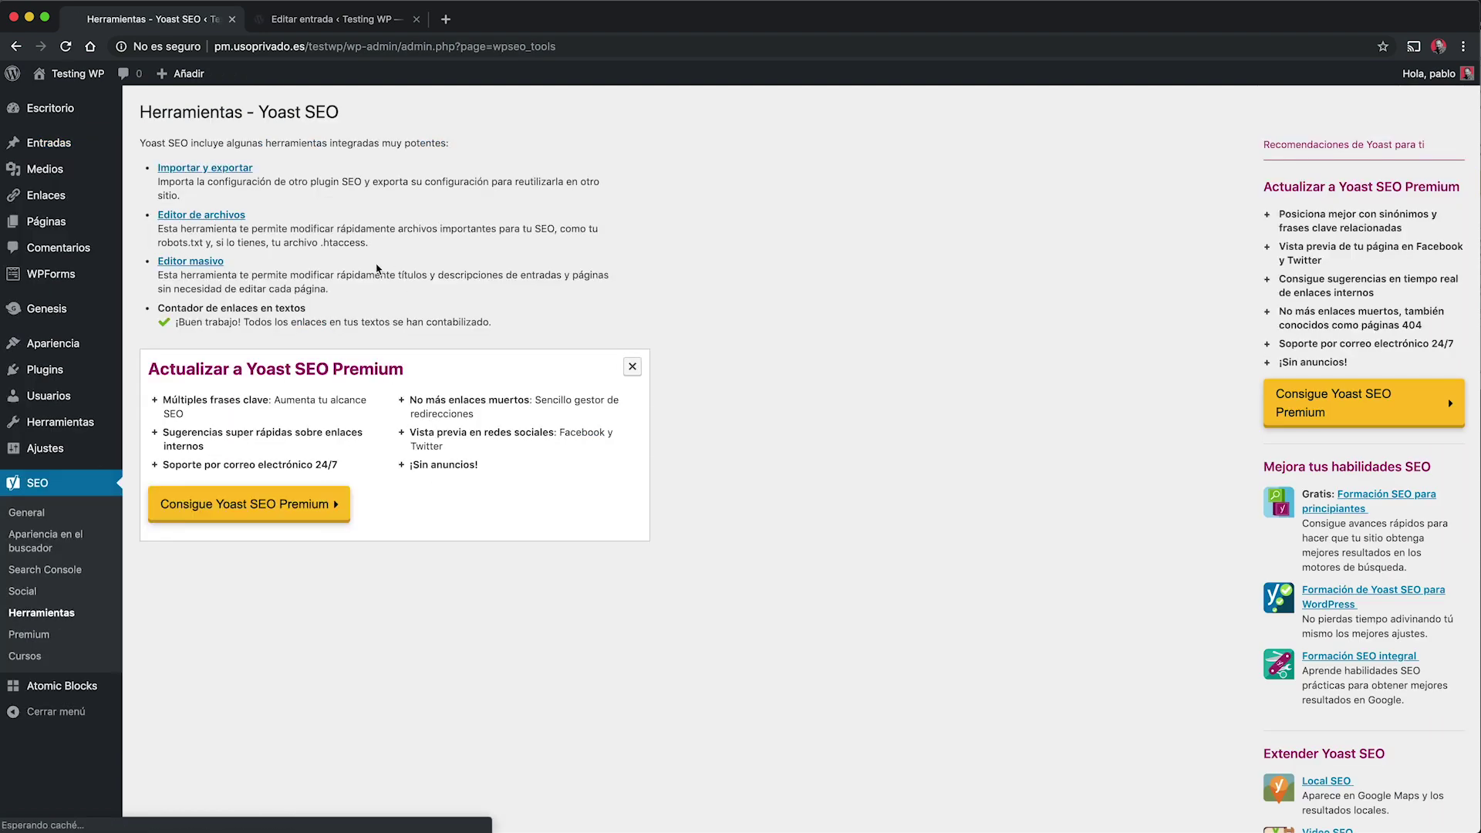
pyautogui.scroll(-1, 225, 306)
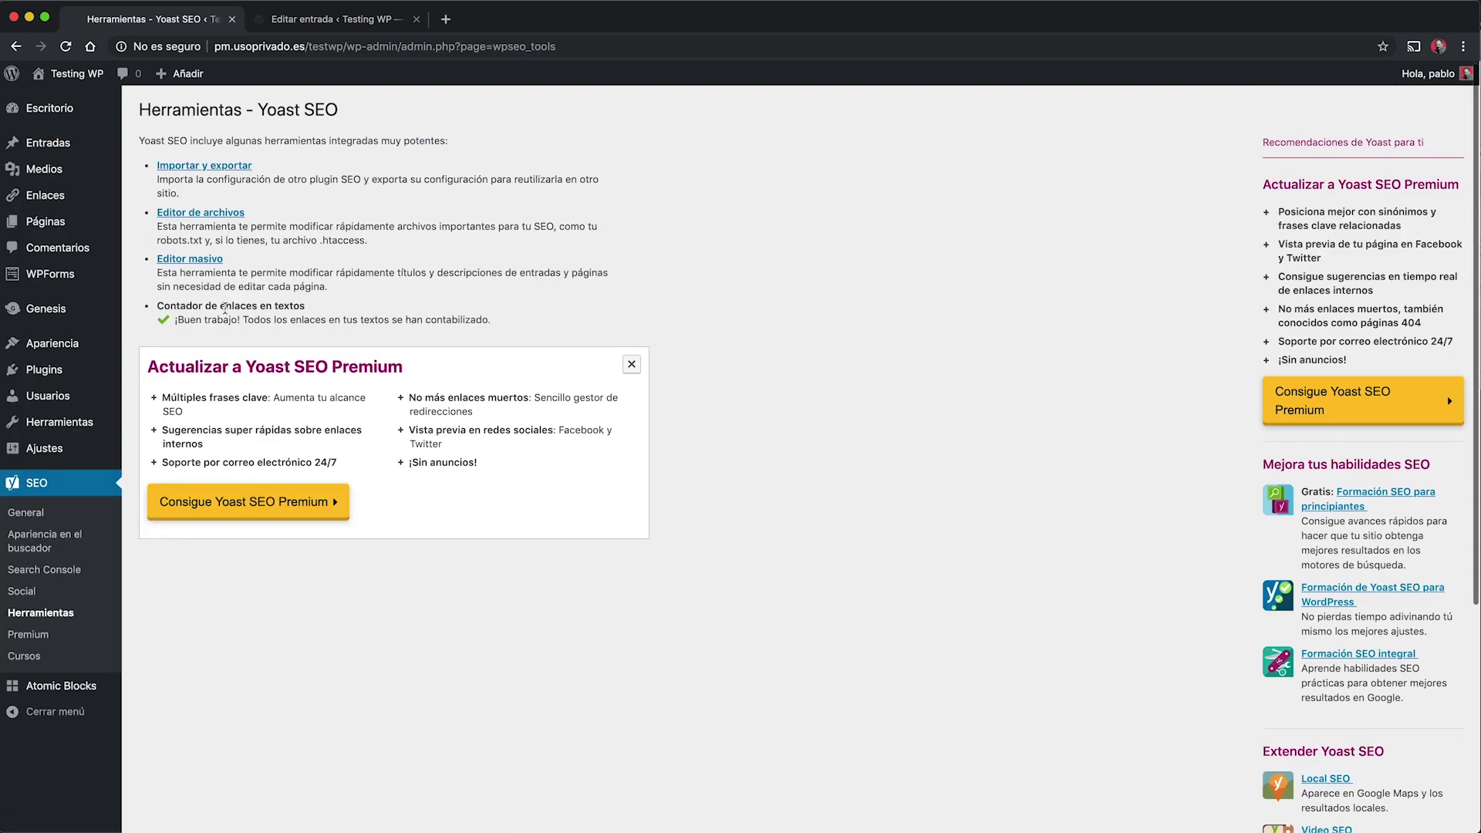
# Review the Yoast SEO Premium extensions and the available training courses.
pyautogui.click(54, 643)
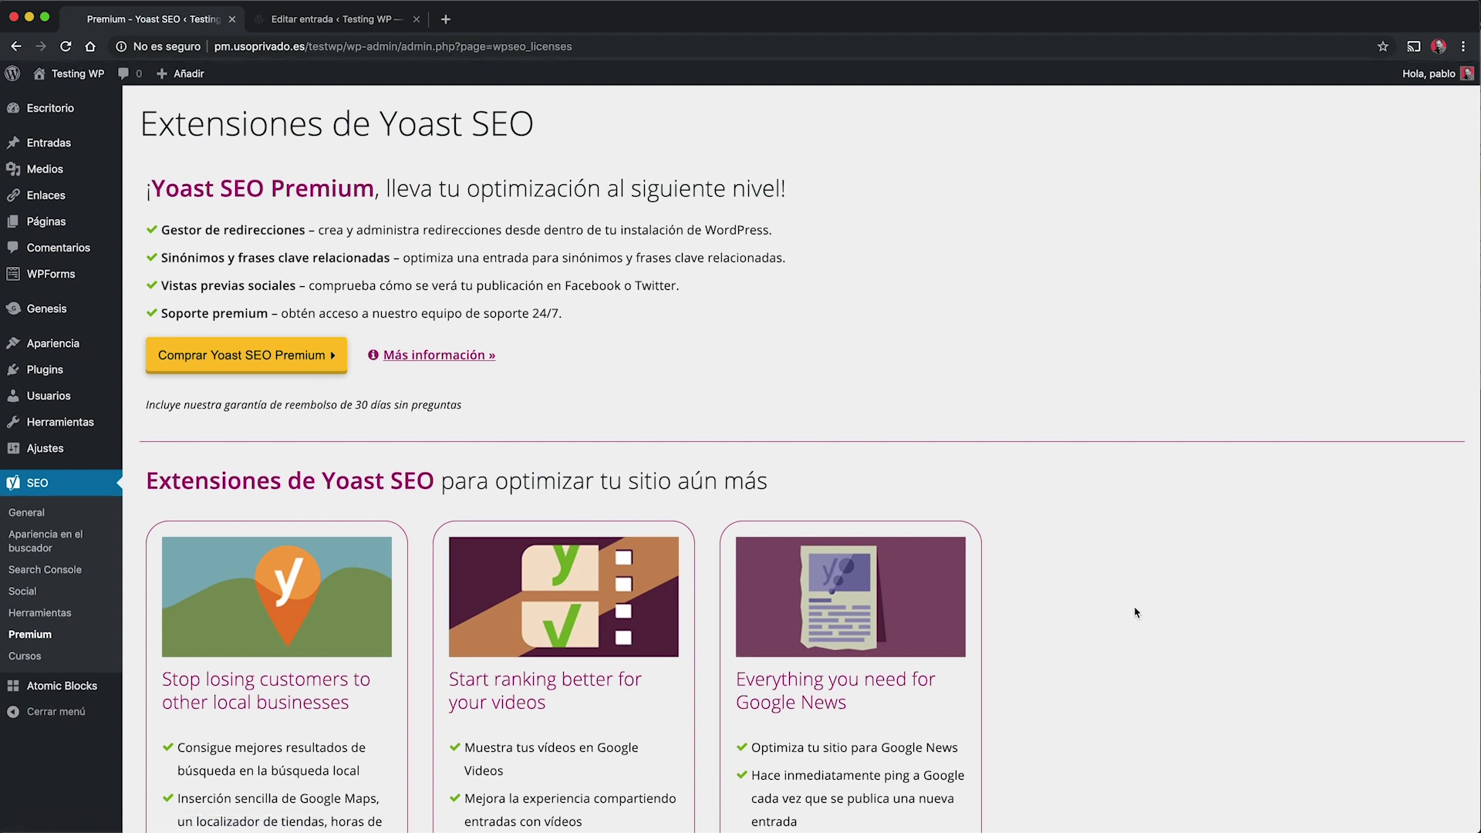
pyautogui.scroll(-5, 1134, 612)
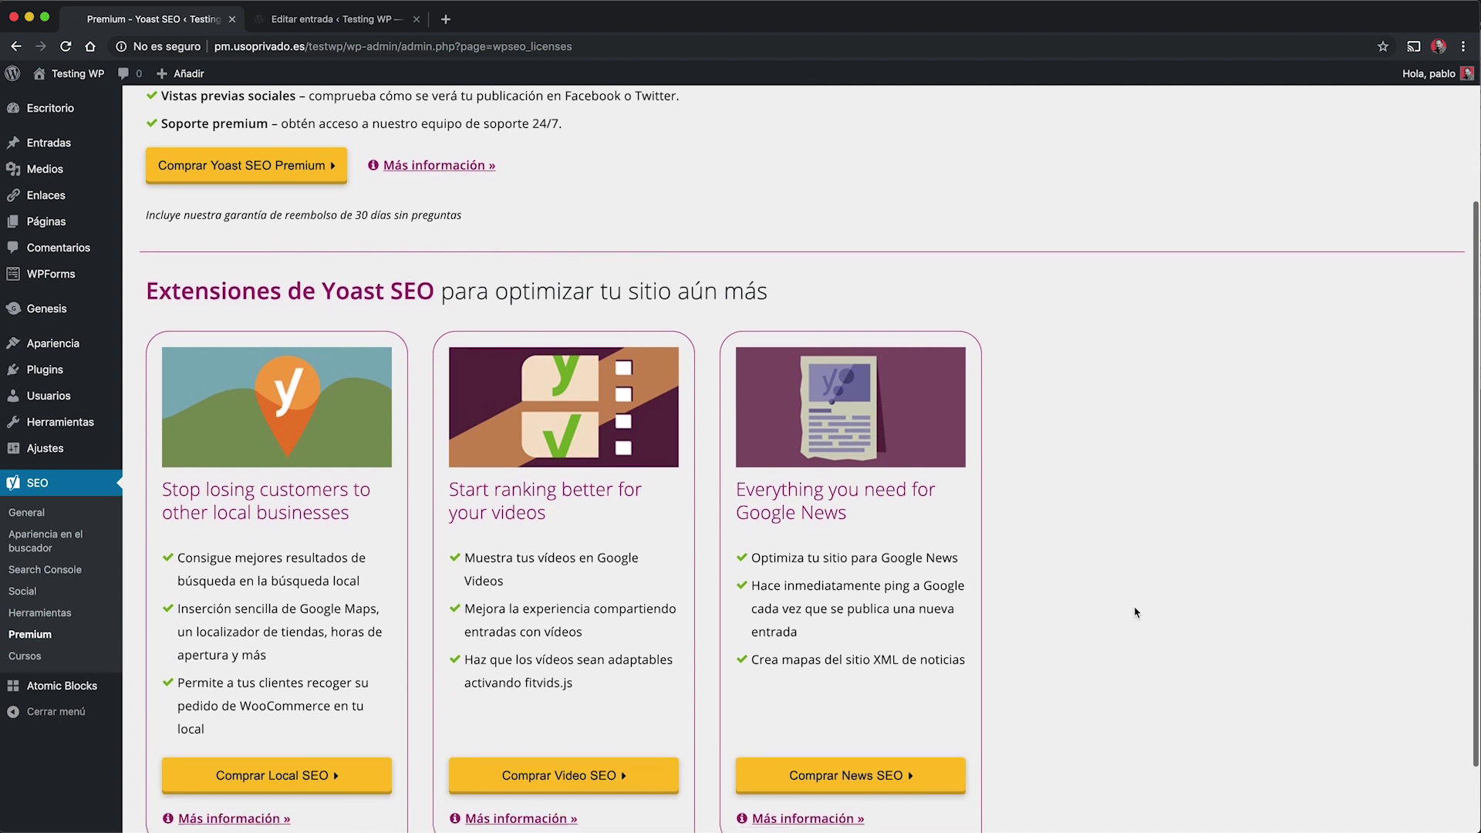
pyautogui.scroll(-1, 1134, 612)
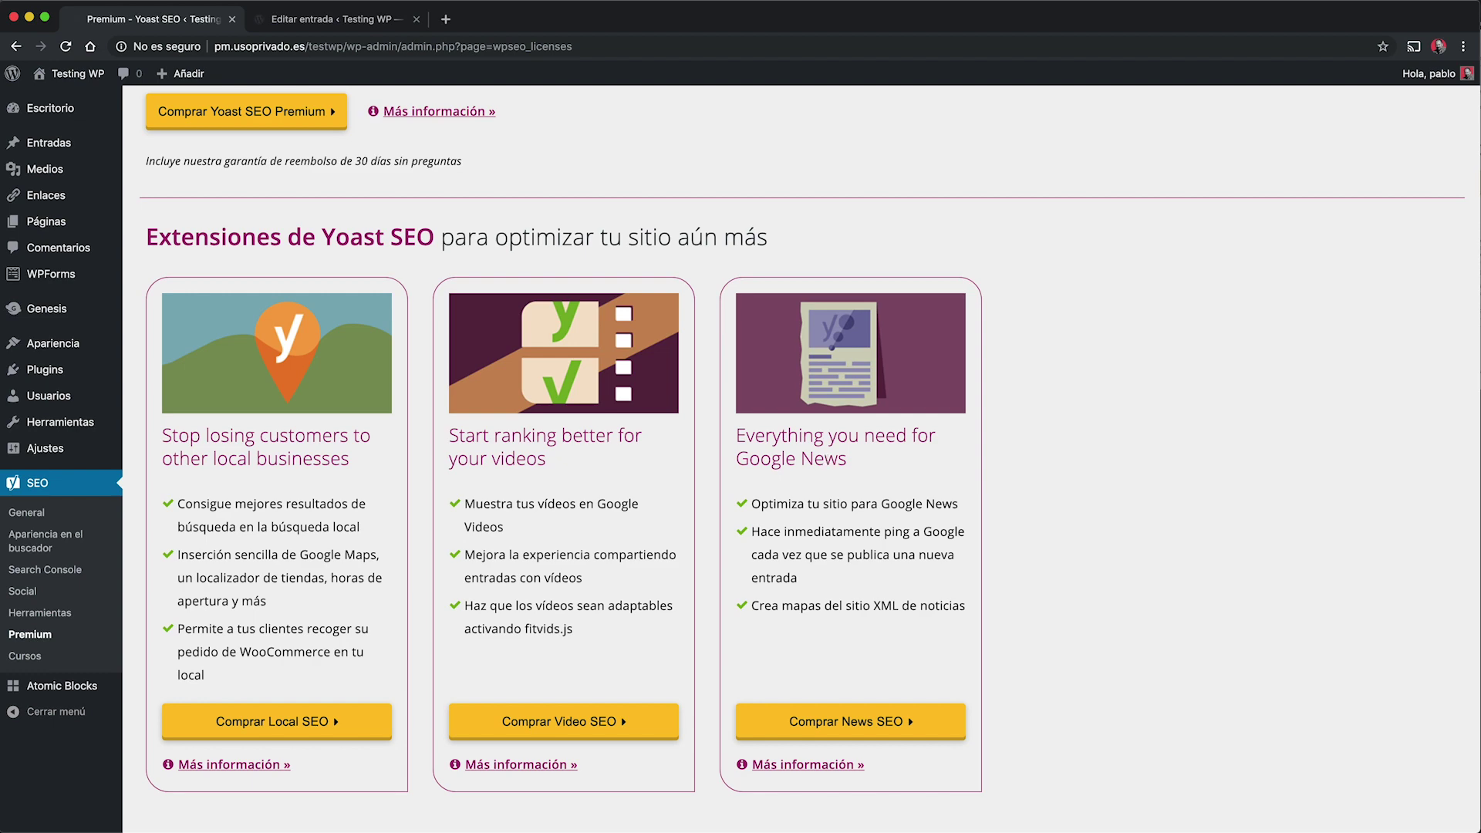
pyautogui.click(28, 657)
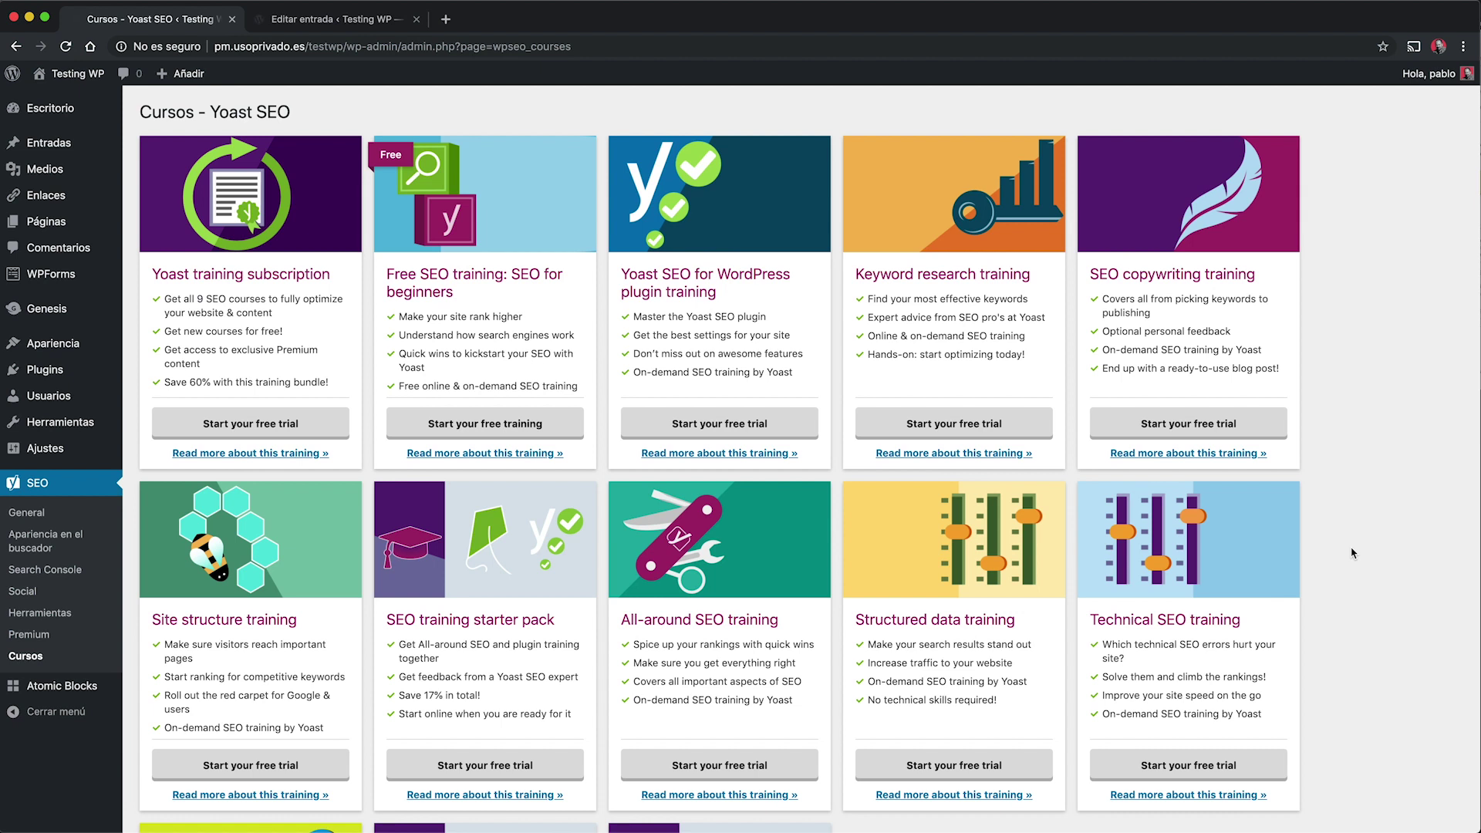
# Open the draft post "Yoast SEO a fondo. Un gran plugin para WordPress" for editing and go to its Yoast SEO section.
pyautogui.moveTo(51, 145)
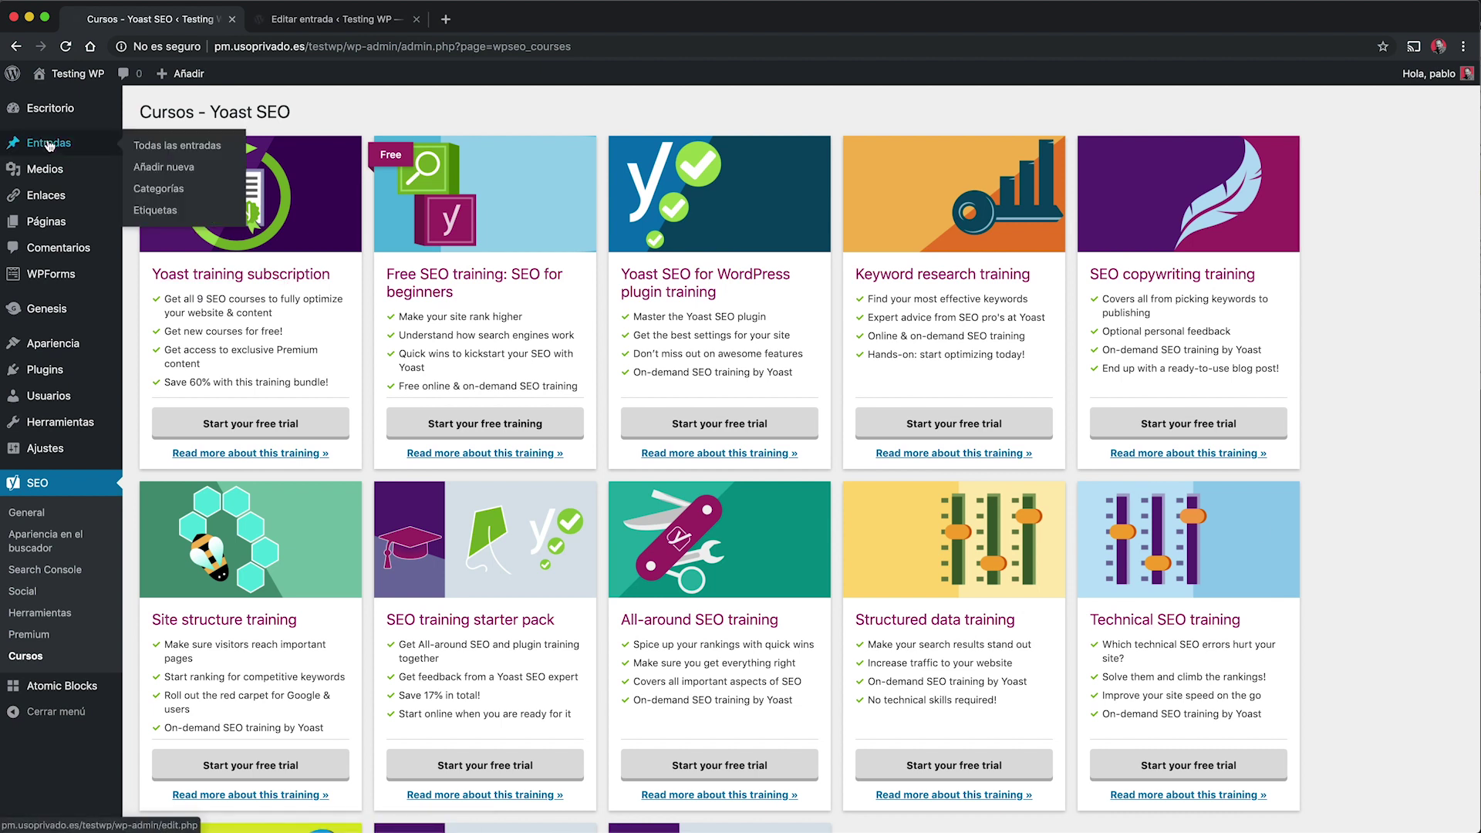
pyautogui.click(161, 148)
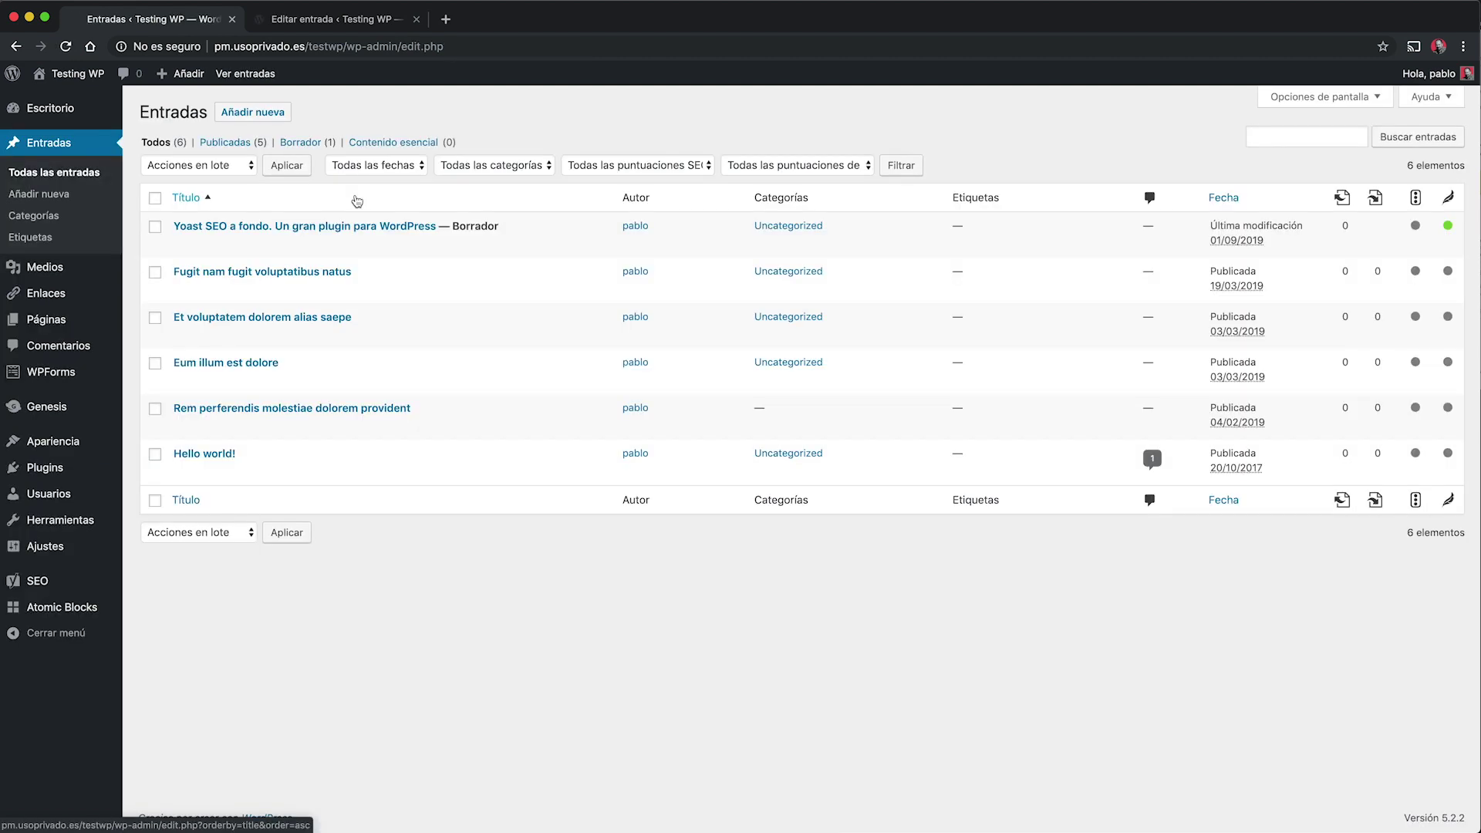
pyautogui.moveTo(316, 221)
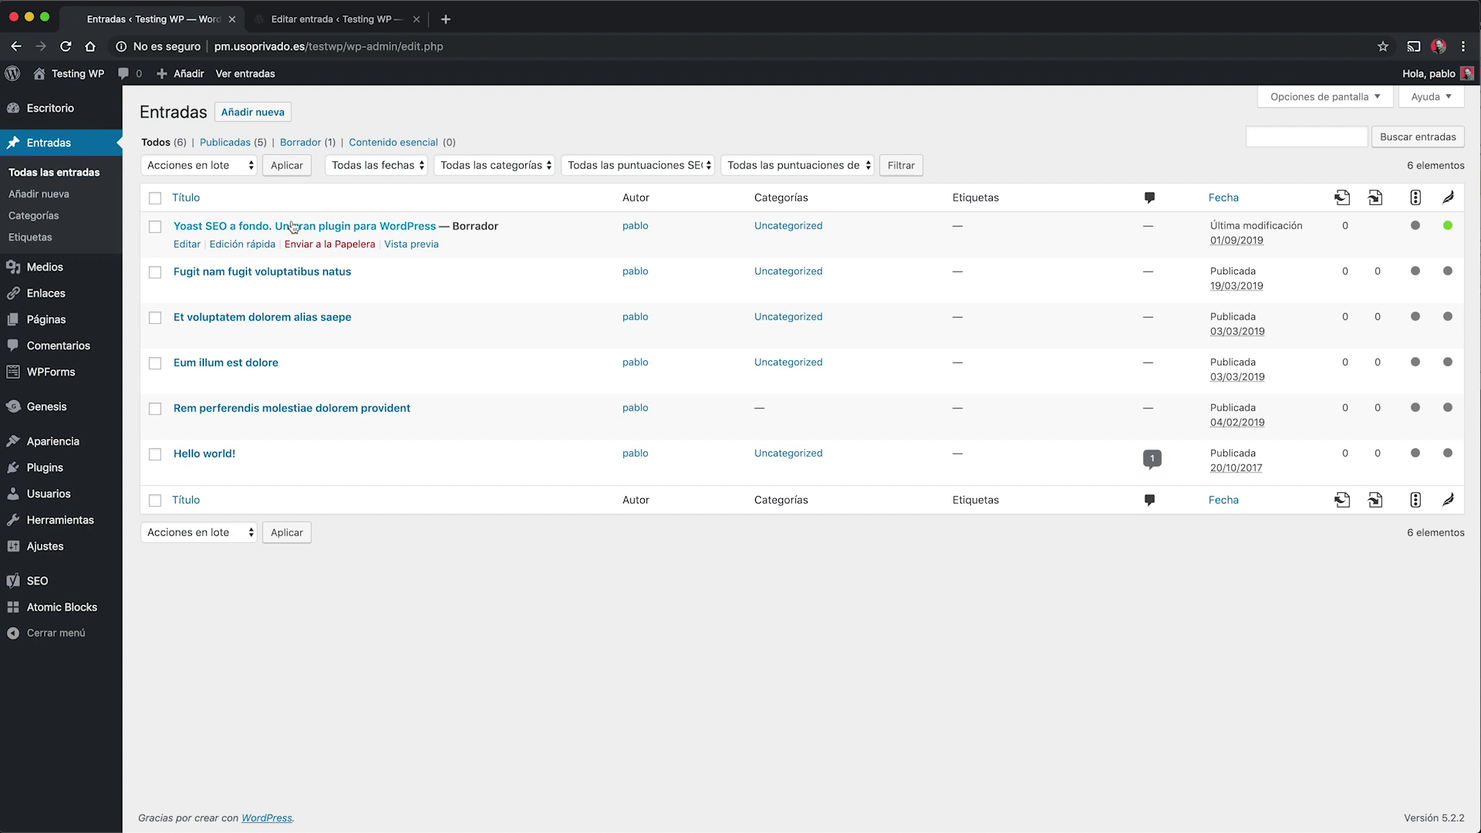
pyautogui.click(187, 244)
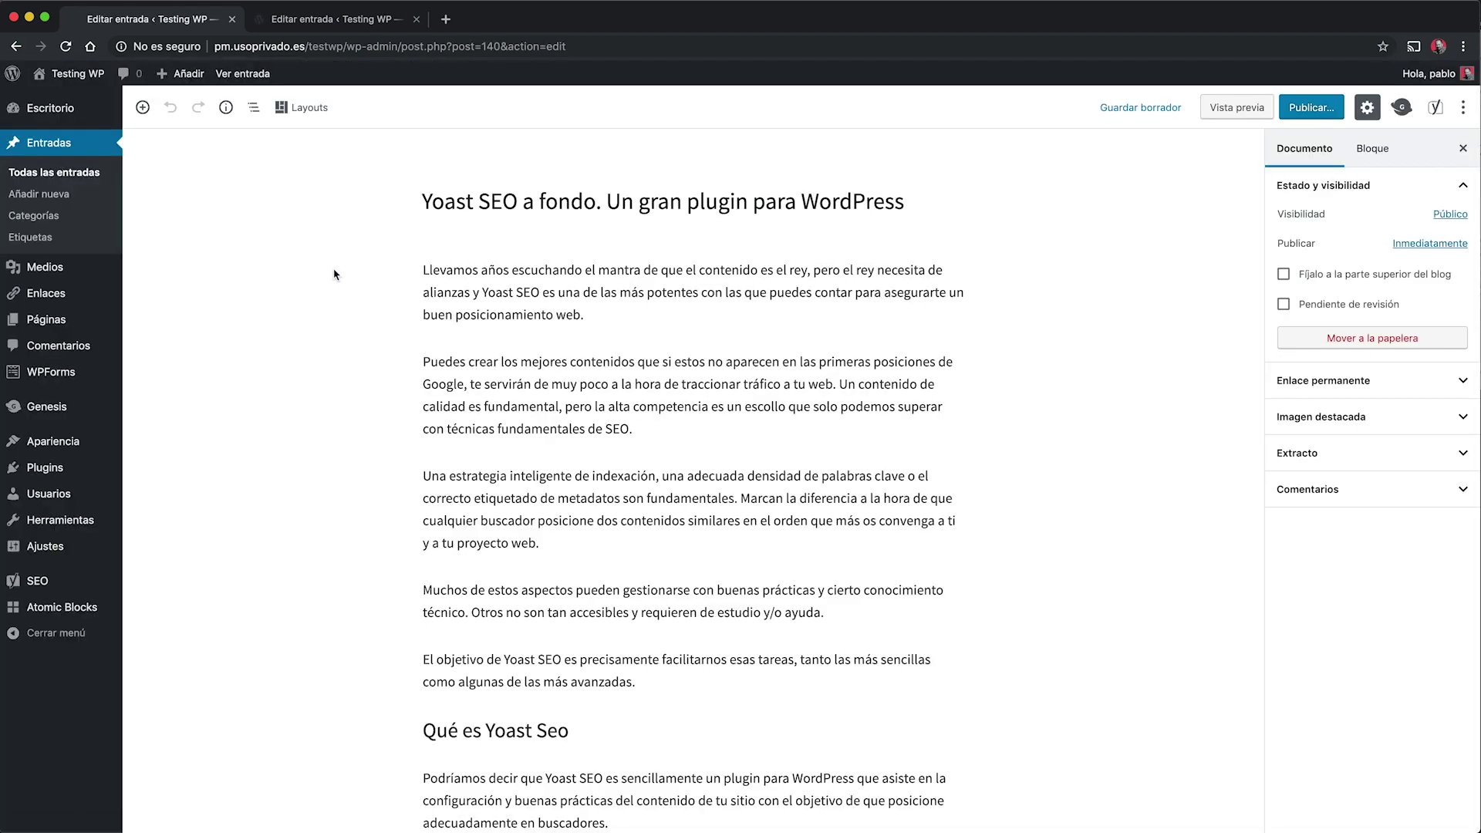
pyautogui.scroll(-7, 334, 275)
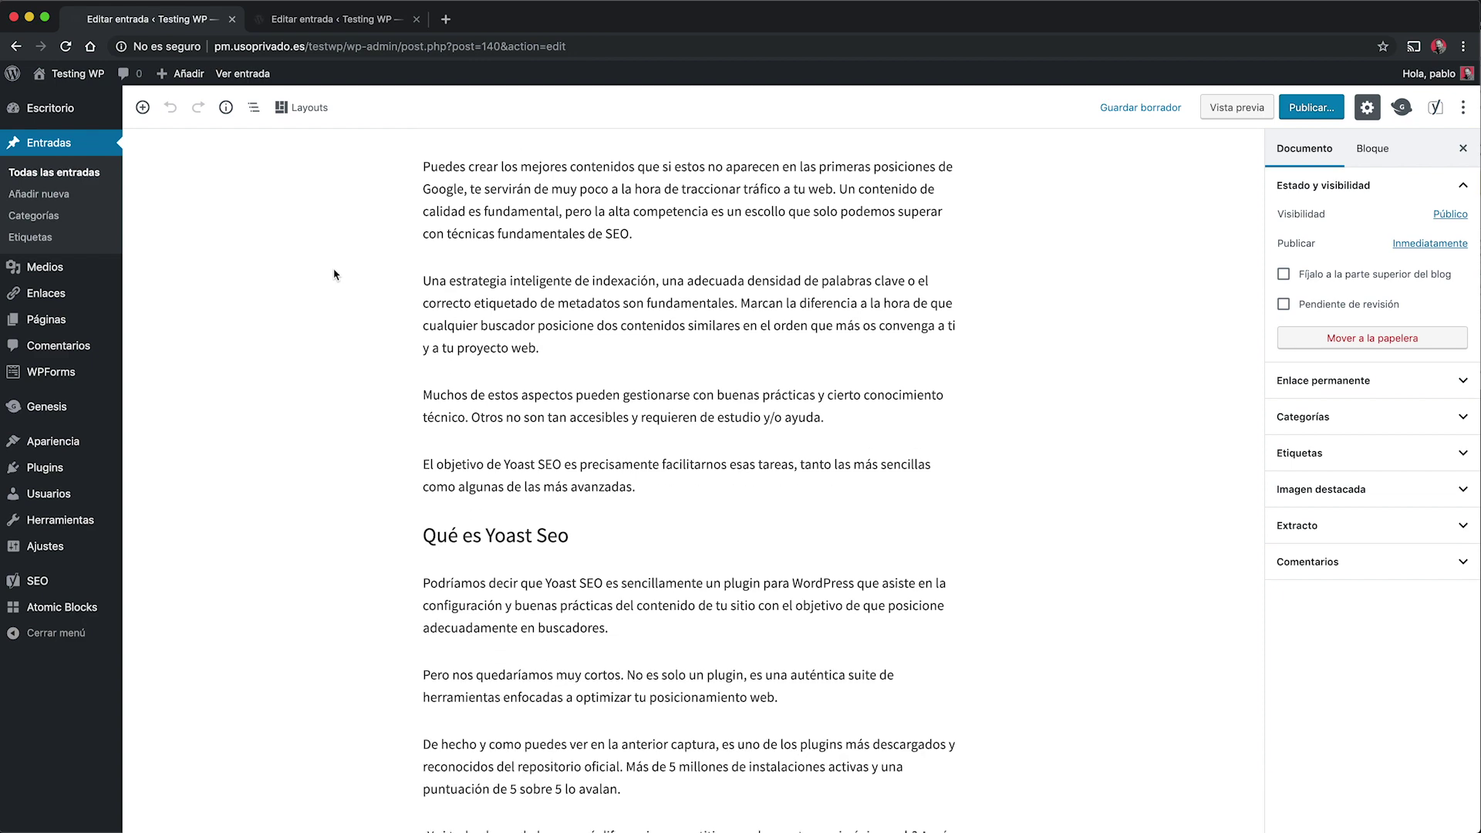
pyautogui.scroll(-5, 334, 275)
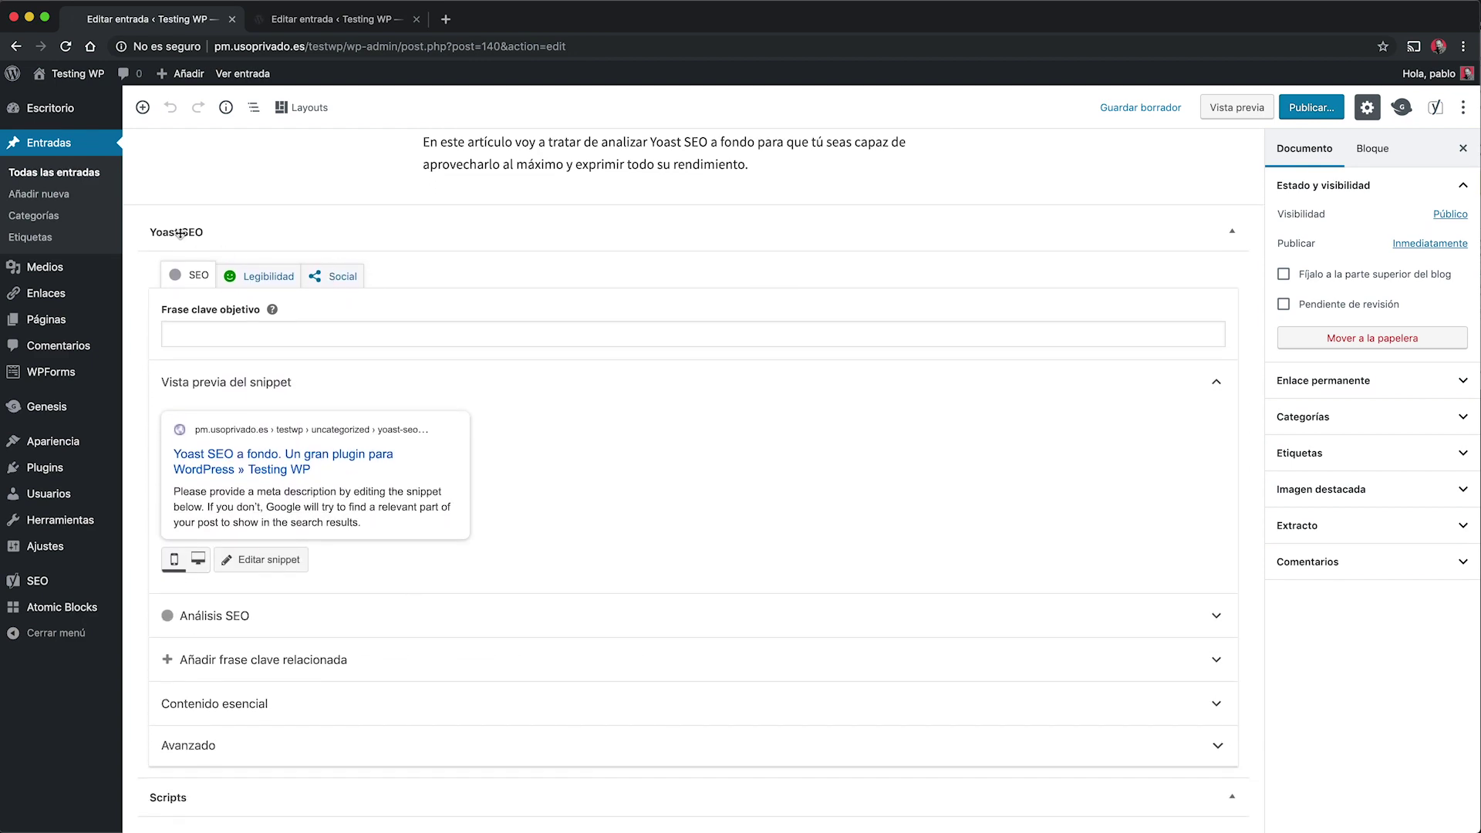
# Collapse the Yoast SEO and Scripts sections below the post content, and expand Yoast SEO again.
pyautogui.click(1231, 232)
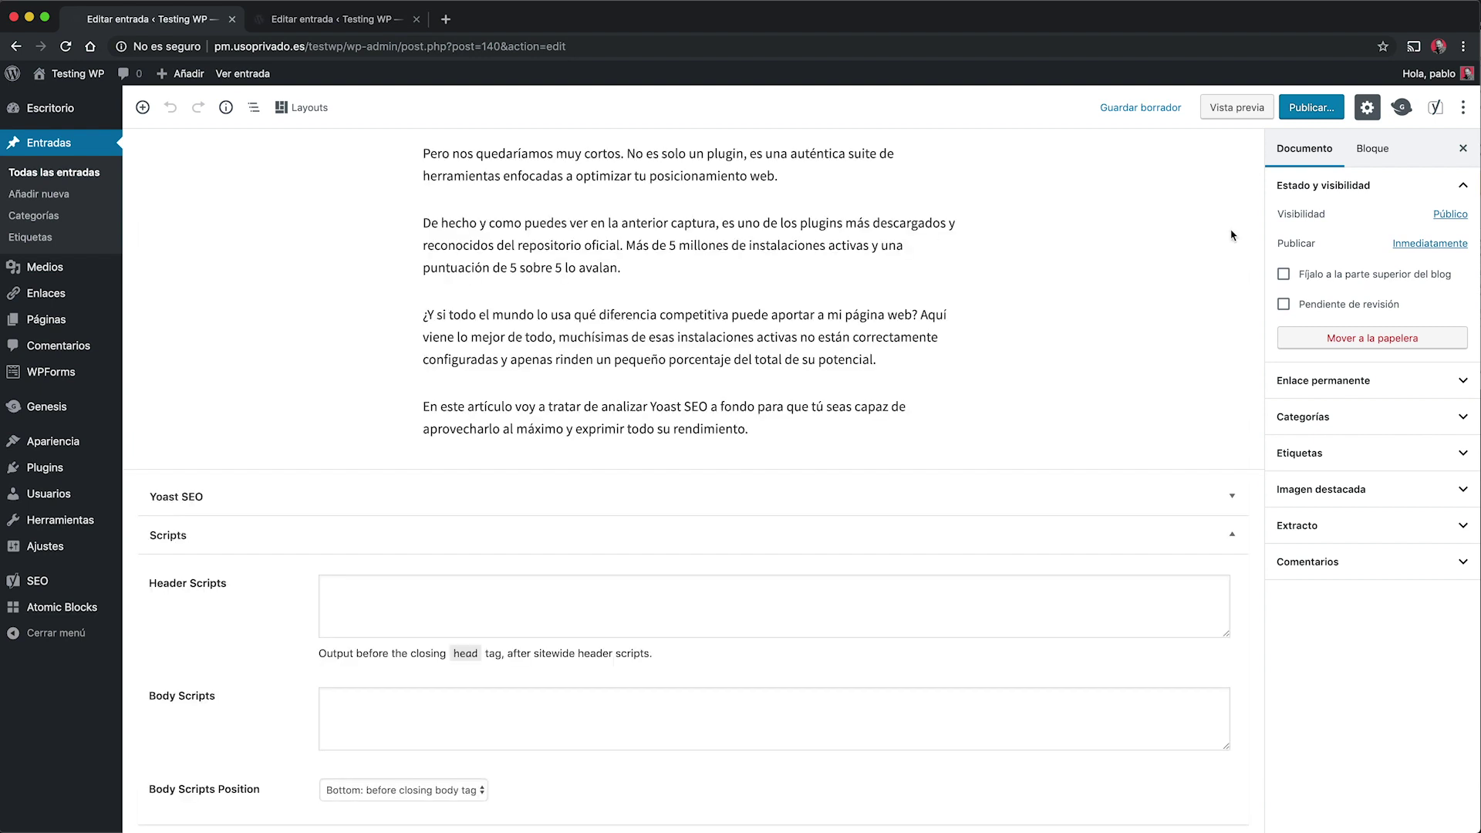
pyautogui.click(1232, 538)
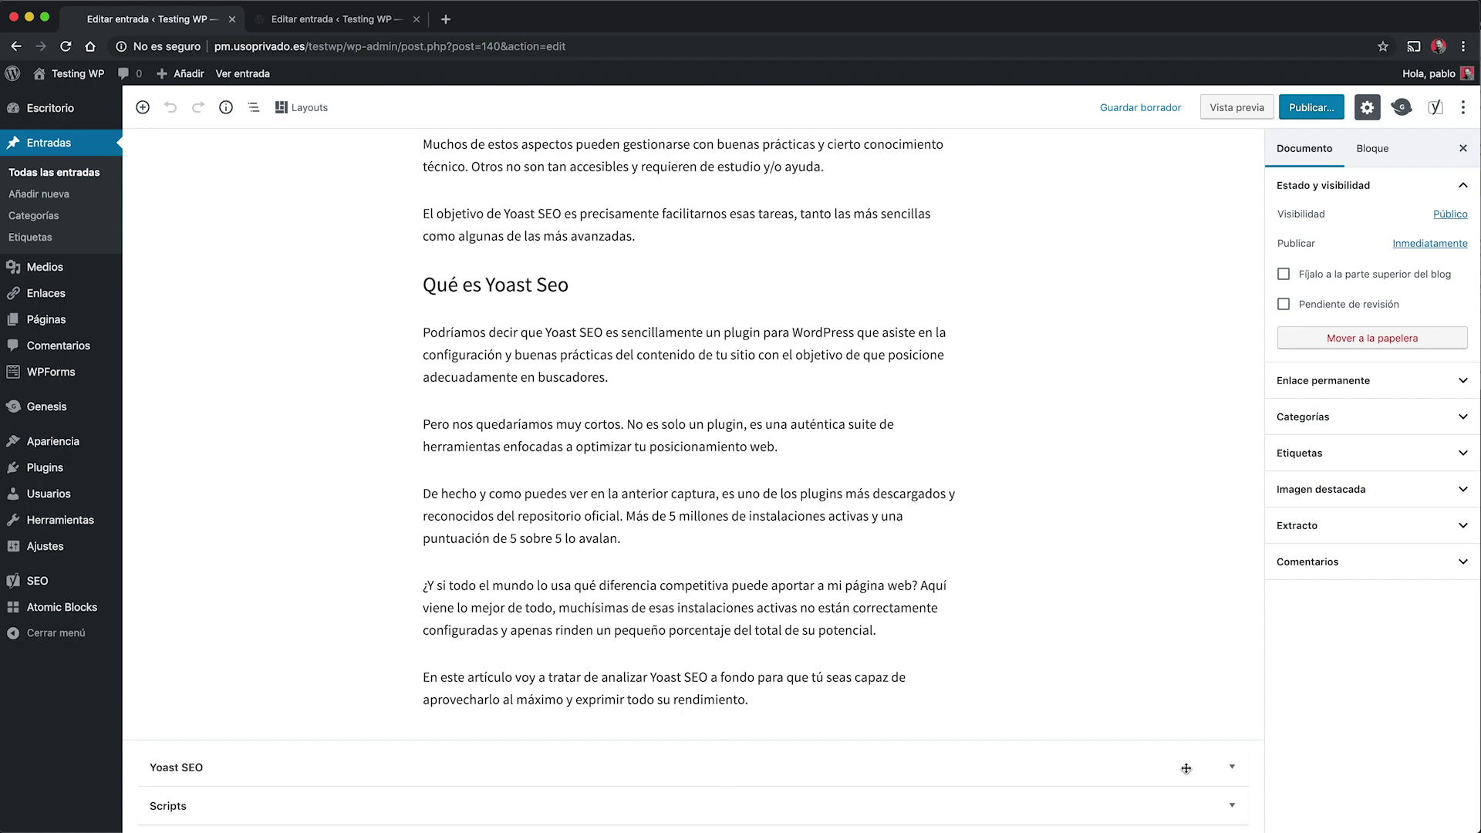
pyautogui.click(1234, 768)
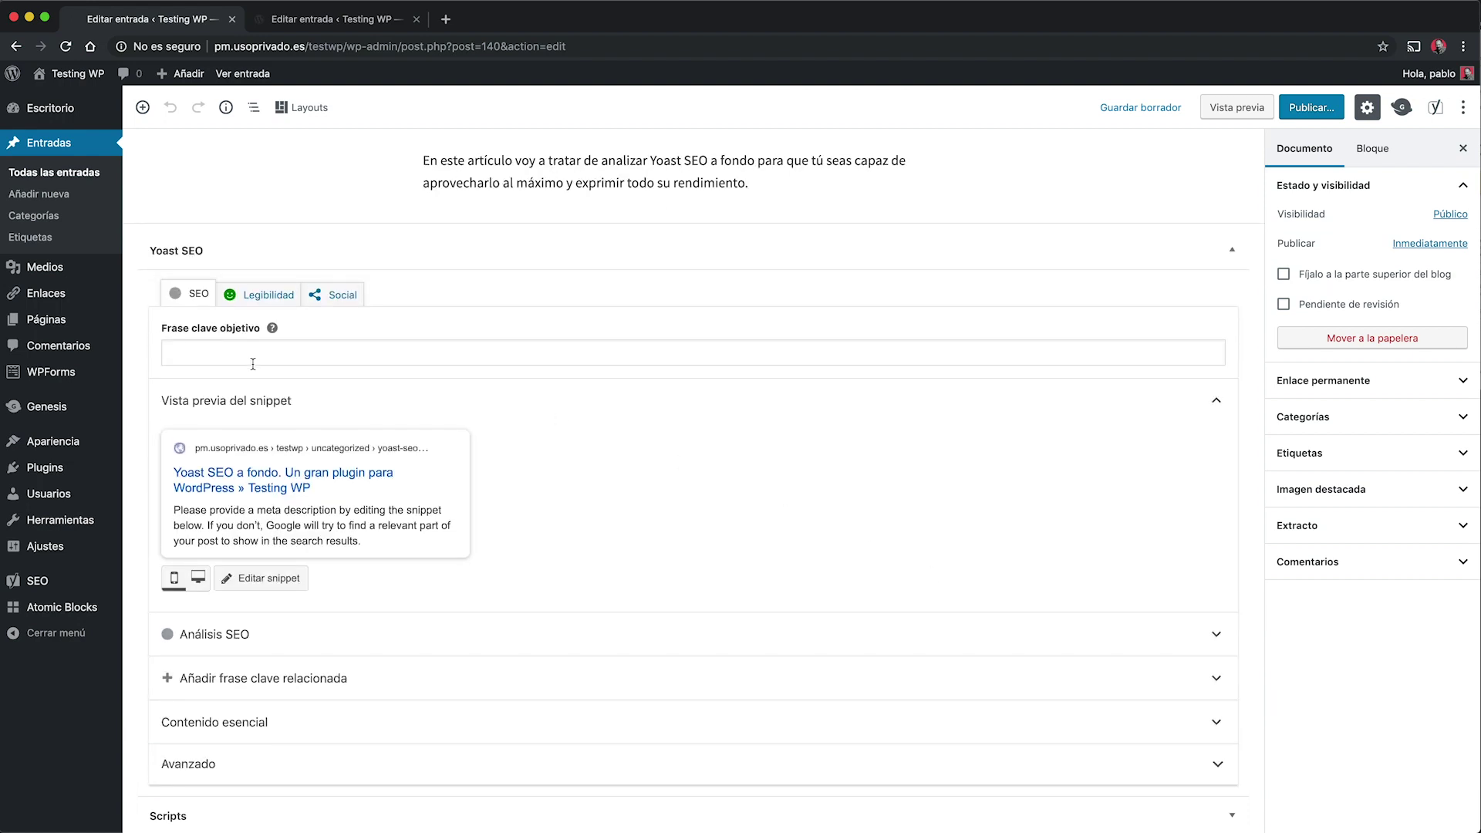
# Set the post's Frase clave objetivo to "Plugin de SEO" and switch the snippet preview to the desktop view.
pyautogui.click(189, 350)
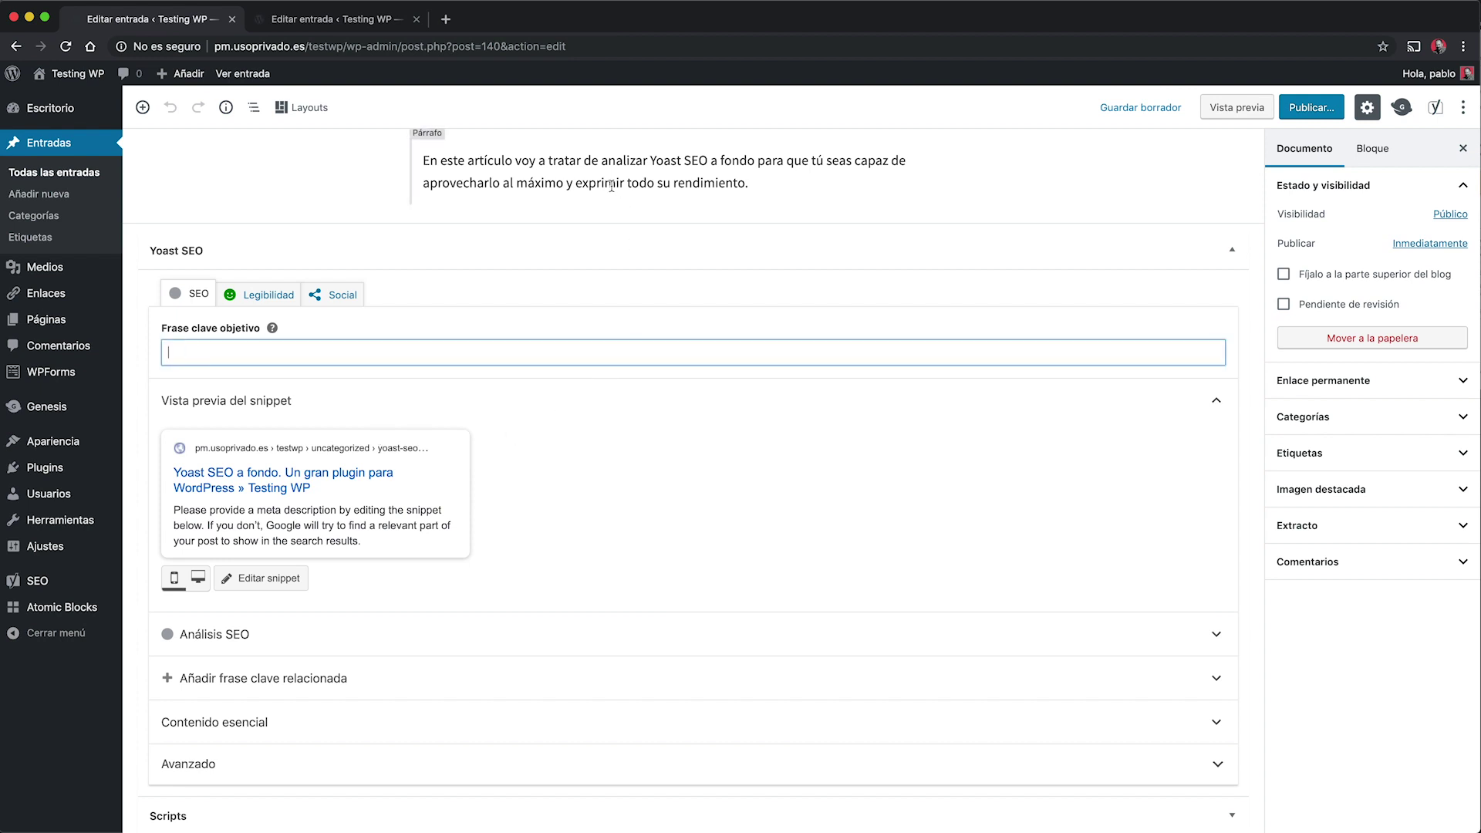
pyautogui.write('Plugin de SEO')
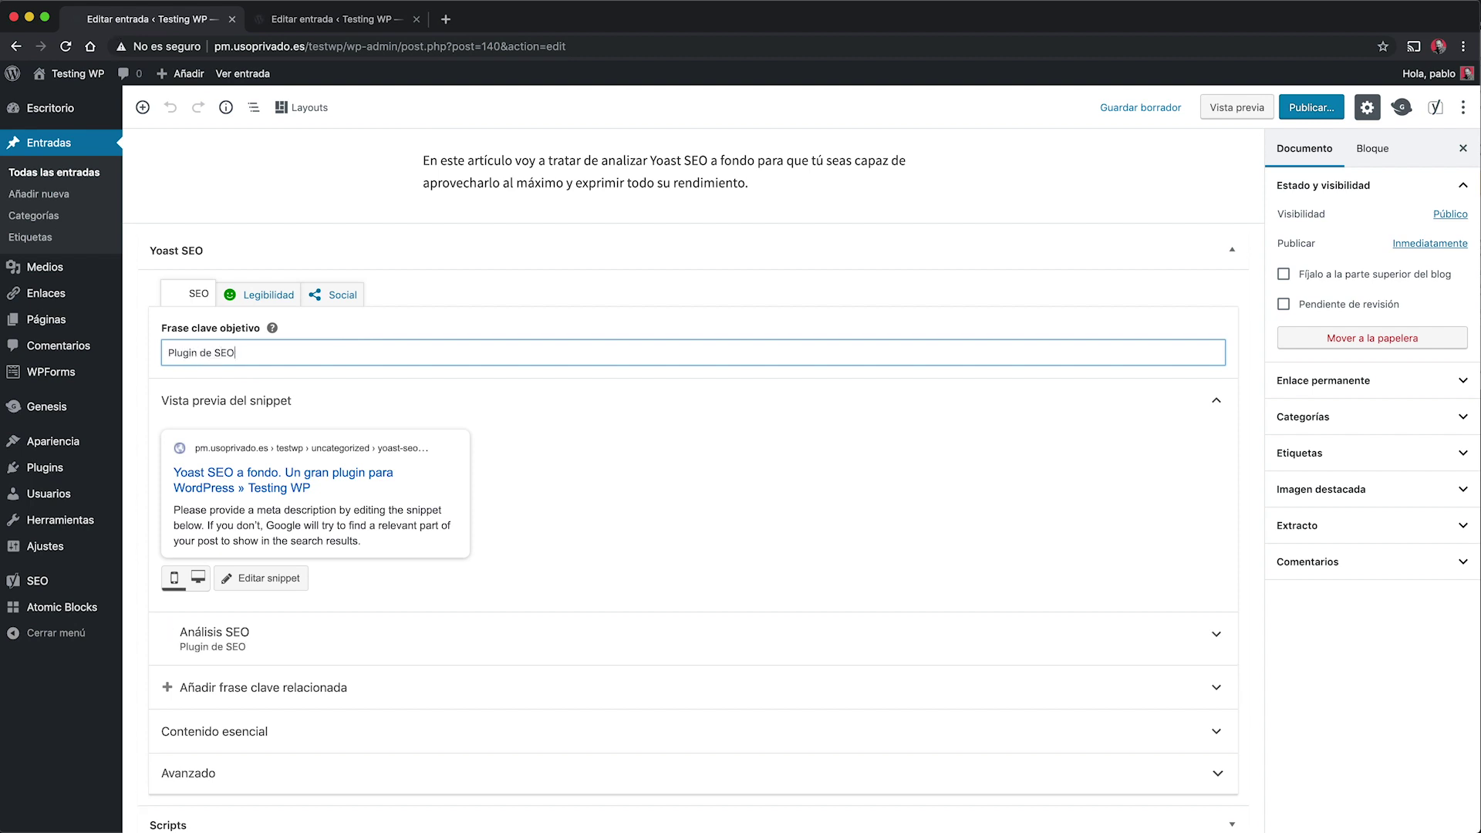
pyautogui.scroll(10, 540, 386)
pyautogui.scroll(5, 546, 377)
pyautogui.scroll(-8, 546, 278)
pyautogui.scroll(-5, 546, 278)
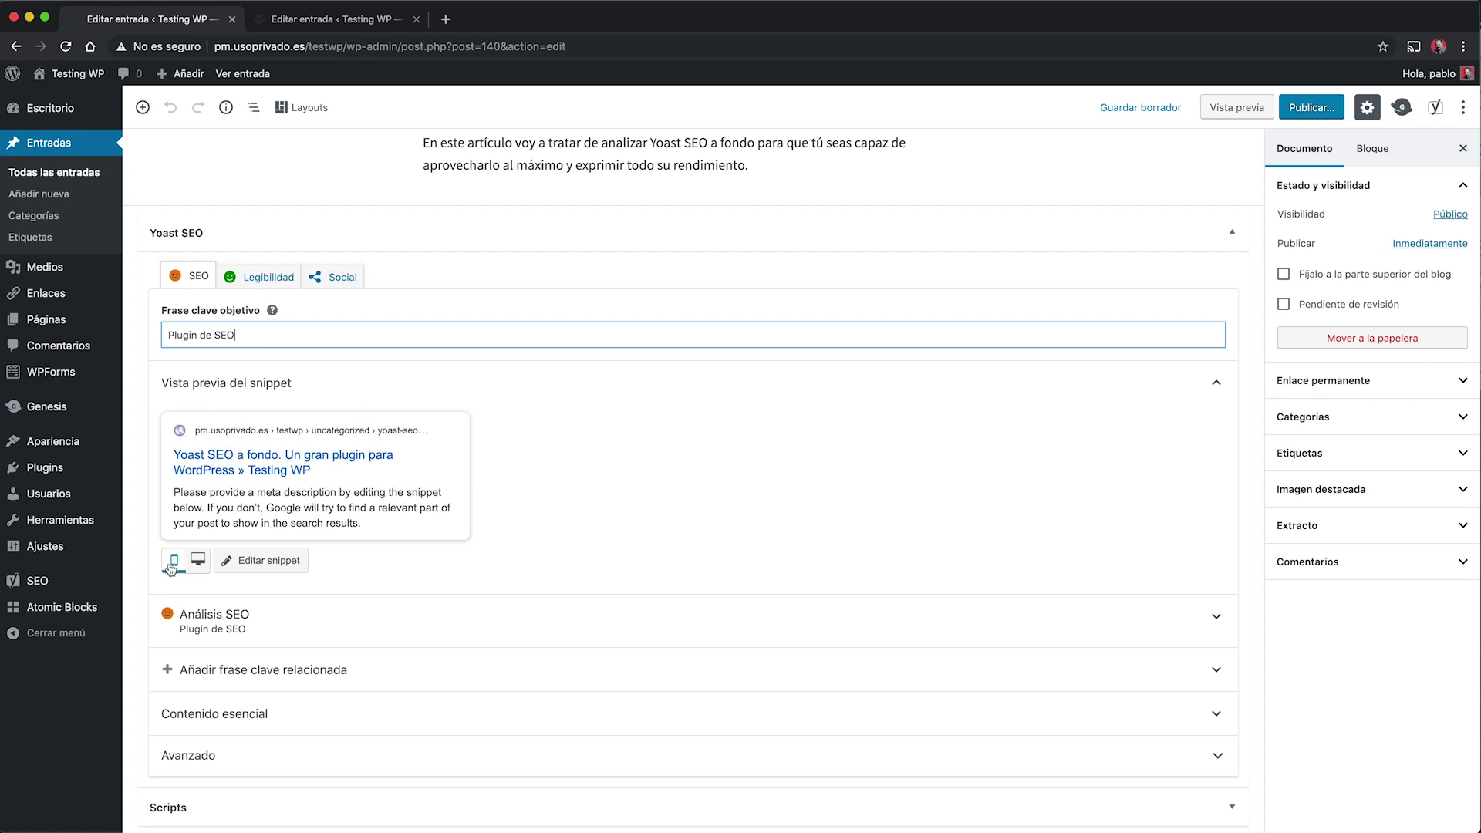
pyautogui.click(199, 560)
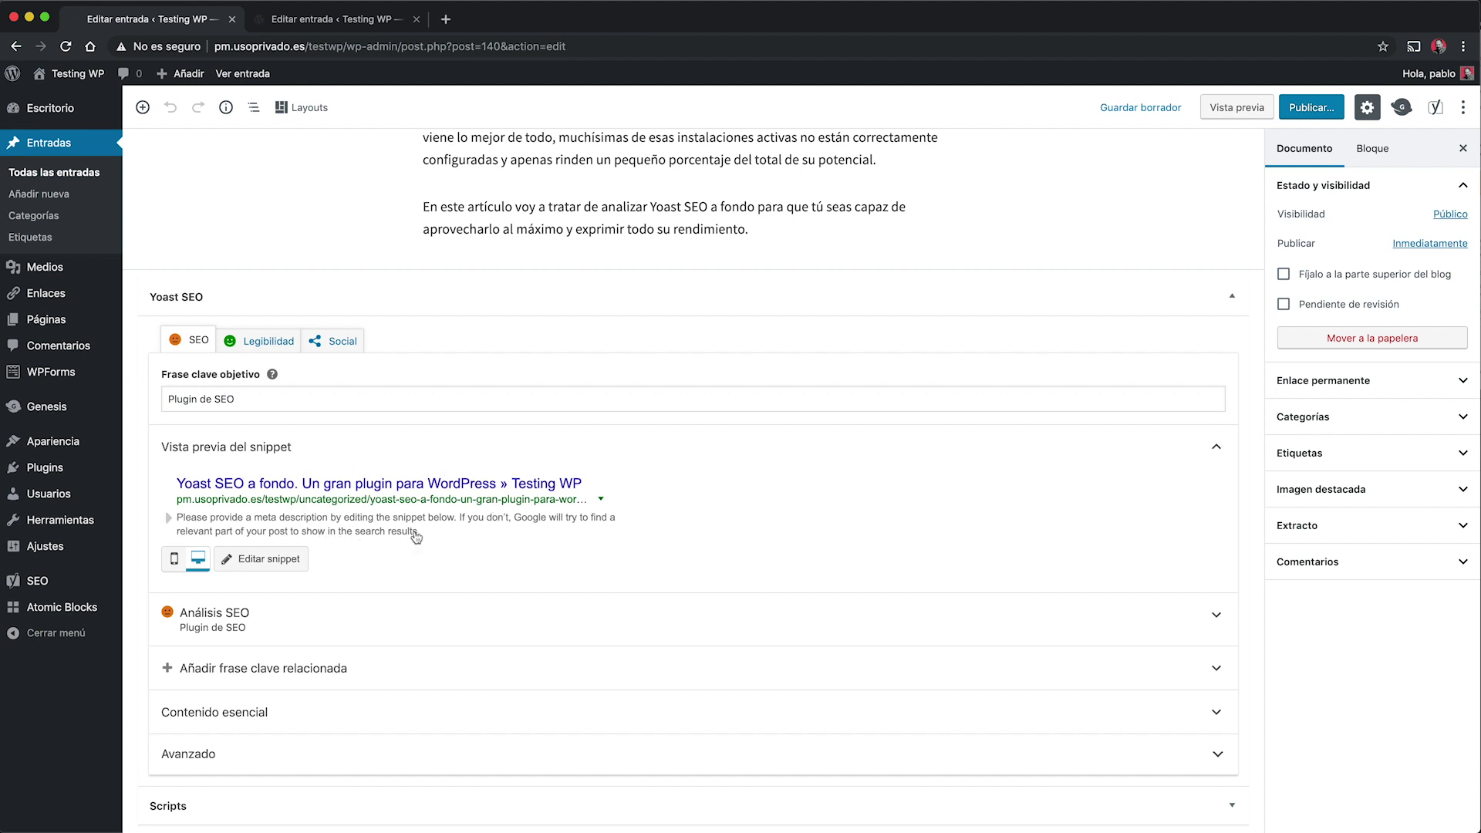
# Open the snippet editor, review the Título SEO, Slug and Meta description fields against the focus keyphrase, and close the editor.
pyautogui.moveTo(46, 581)
pyautogui.click(278, 564)
pyautogui.scroll(-2, 295, 549)
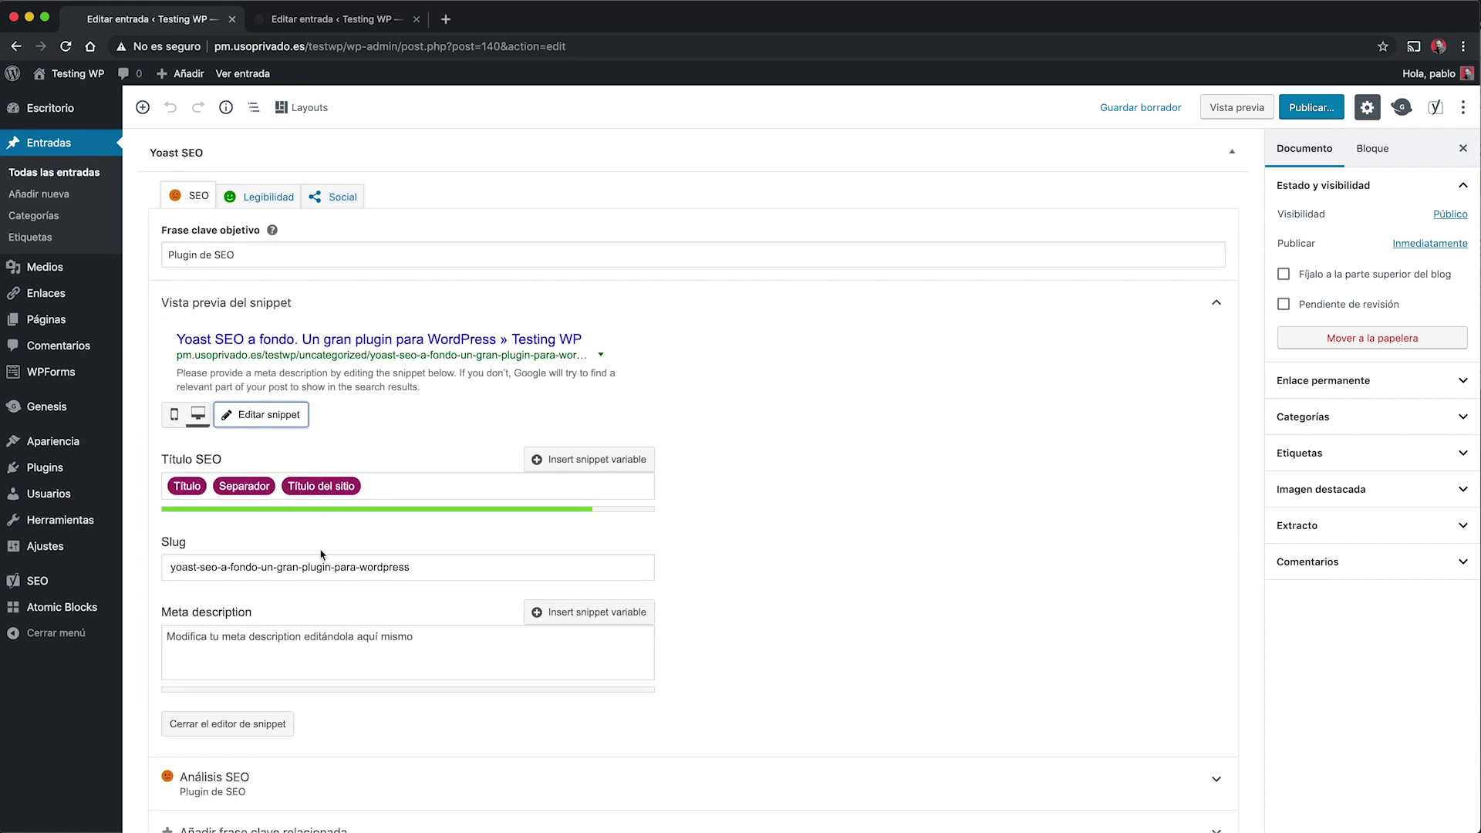
pyautogui.click(377, 476)
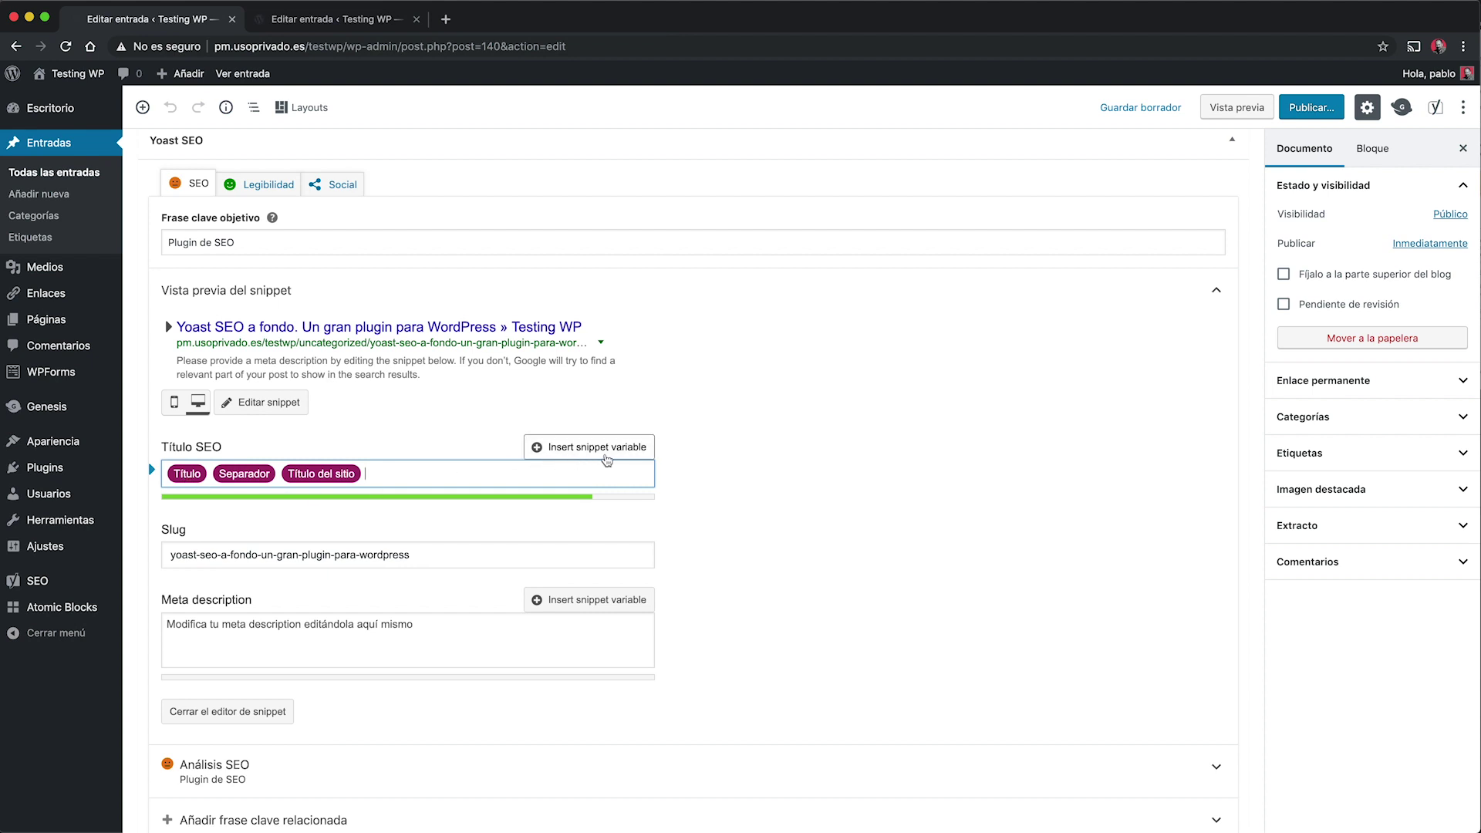
pyautogui.moveTo(421, 556); pyautogui.dragTo(172, 557)
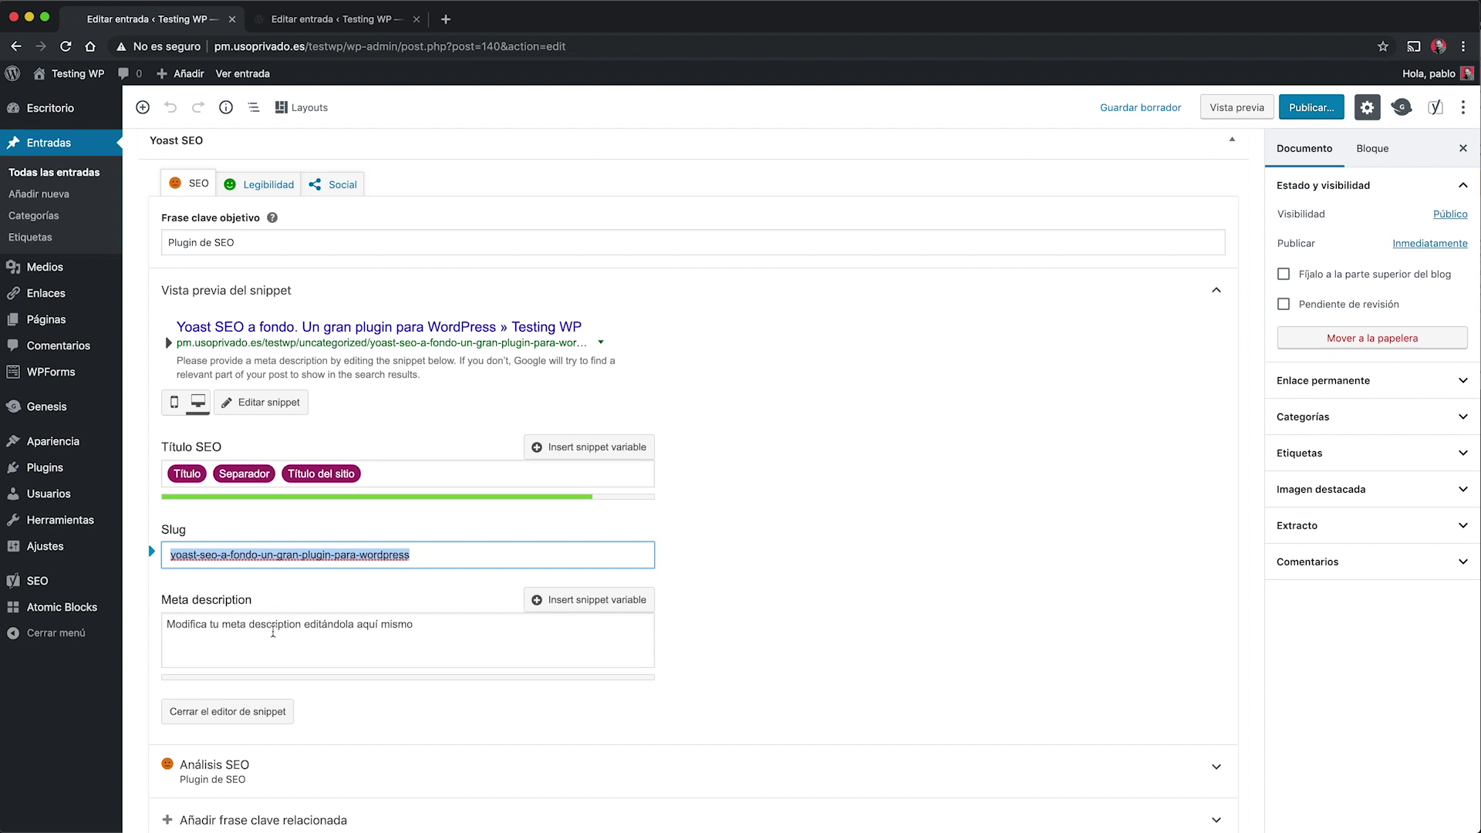
pyautogui.click(272, 631)
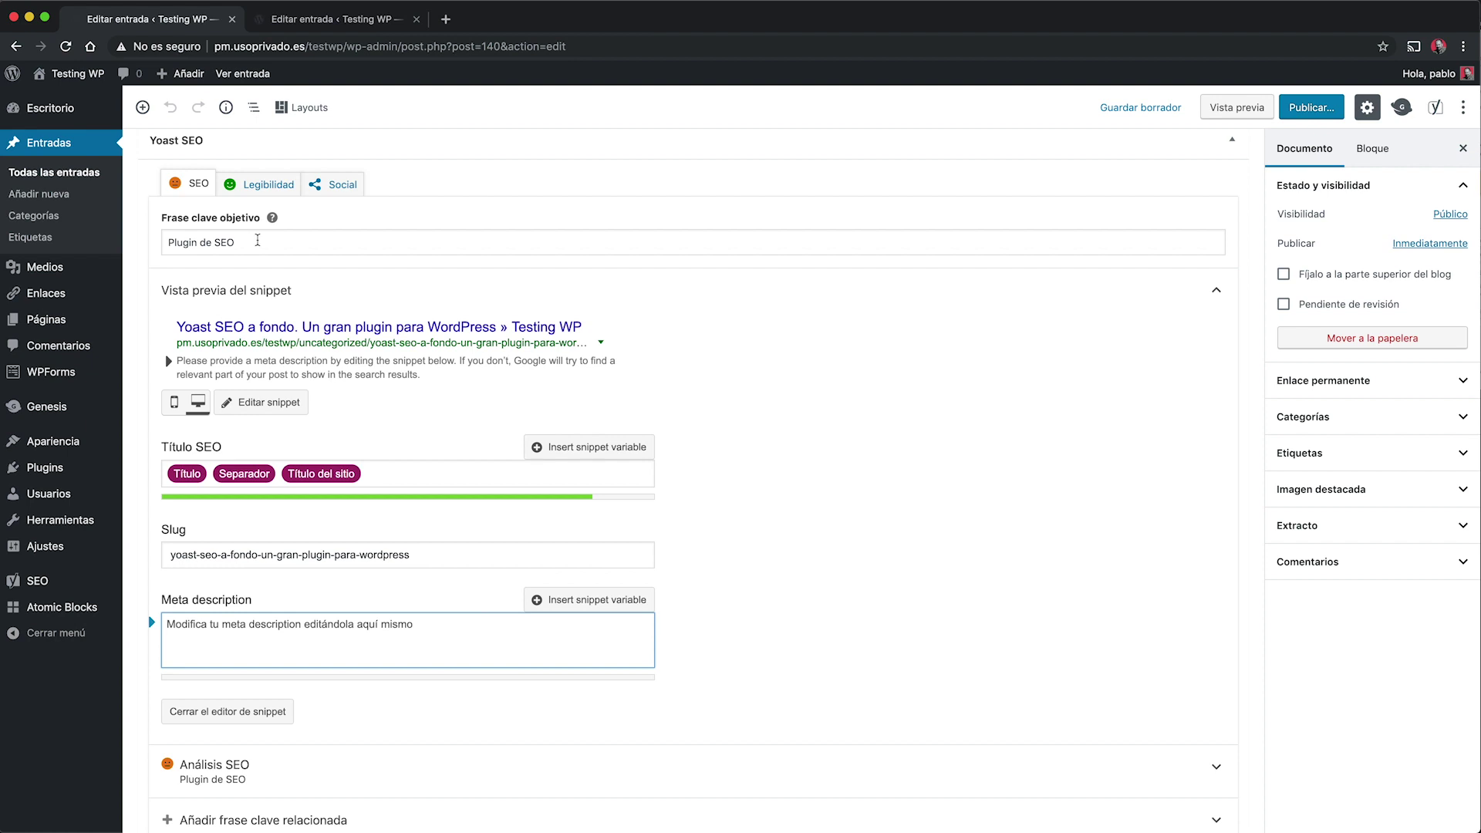
pyautogui.moveTo(244, 240); pyautogui.dragTo(162, 240)
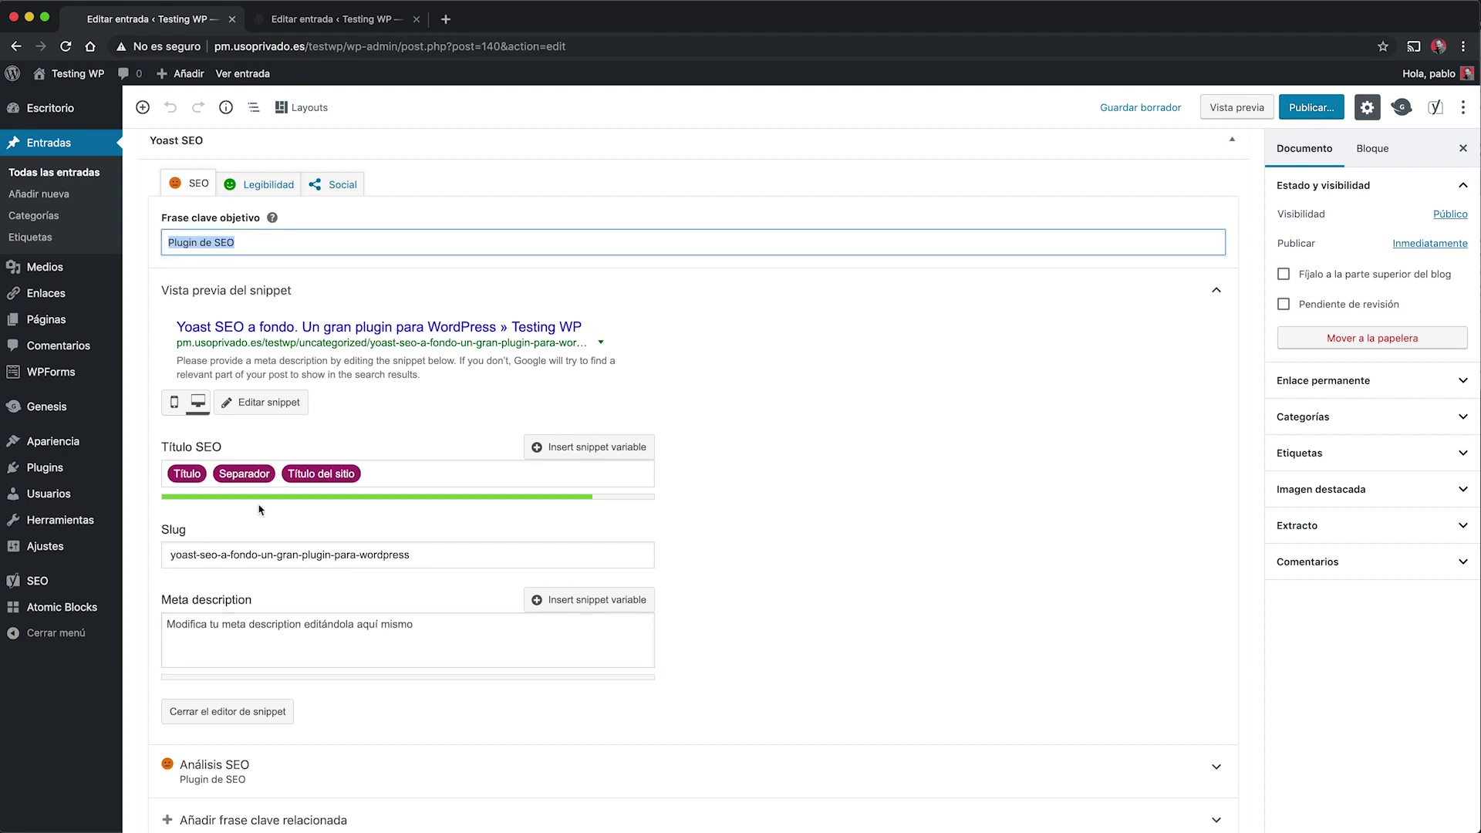
pyautogui.scroll(-3, 256, 524)
pyautogui.click(235, 659)
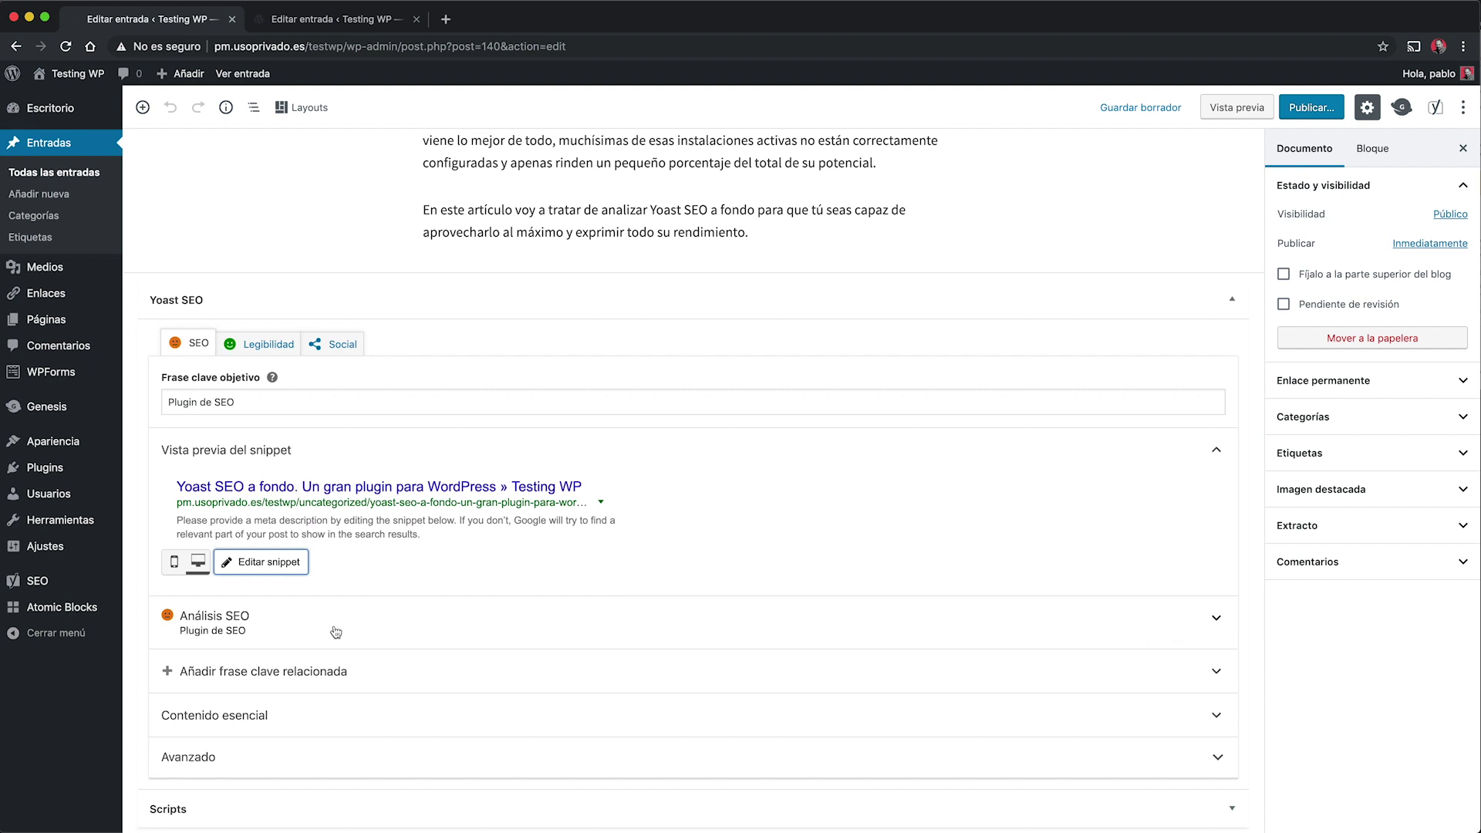
# Expand Análisis SEO and review the listed problems, improvements and good results for the keyphrase.
pyautogui.click(1210, 625)
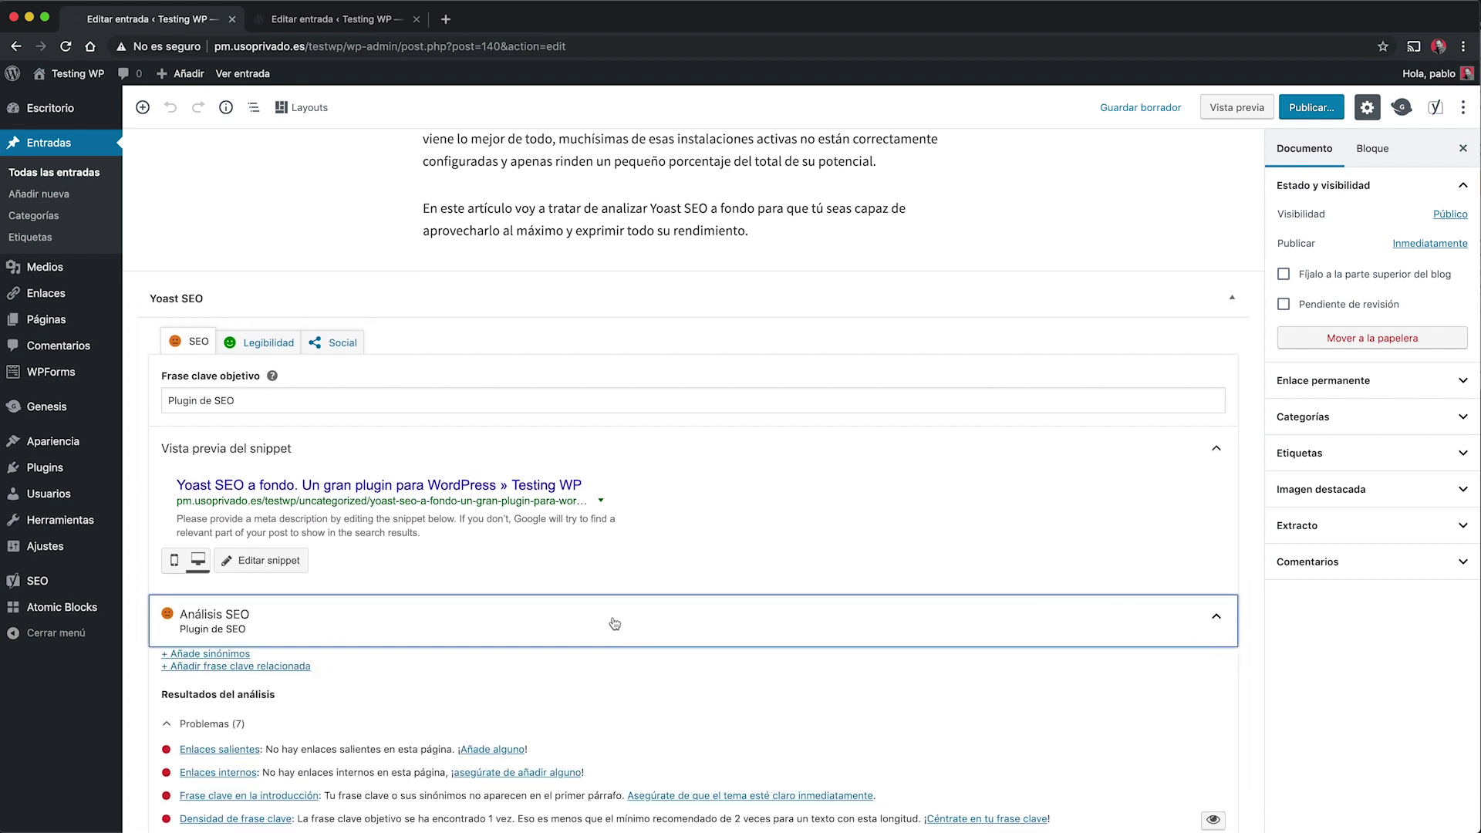
pyautogui.scroll(-5, 616, 623)
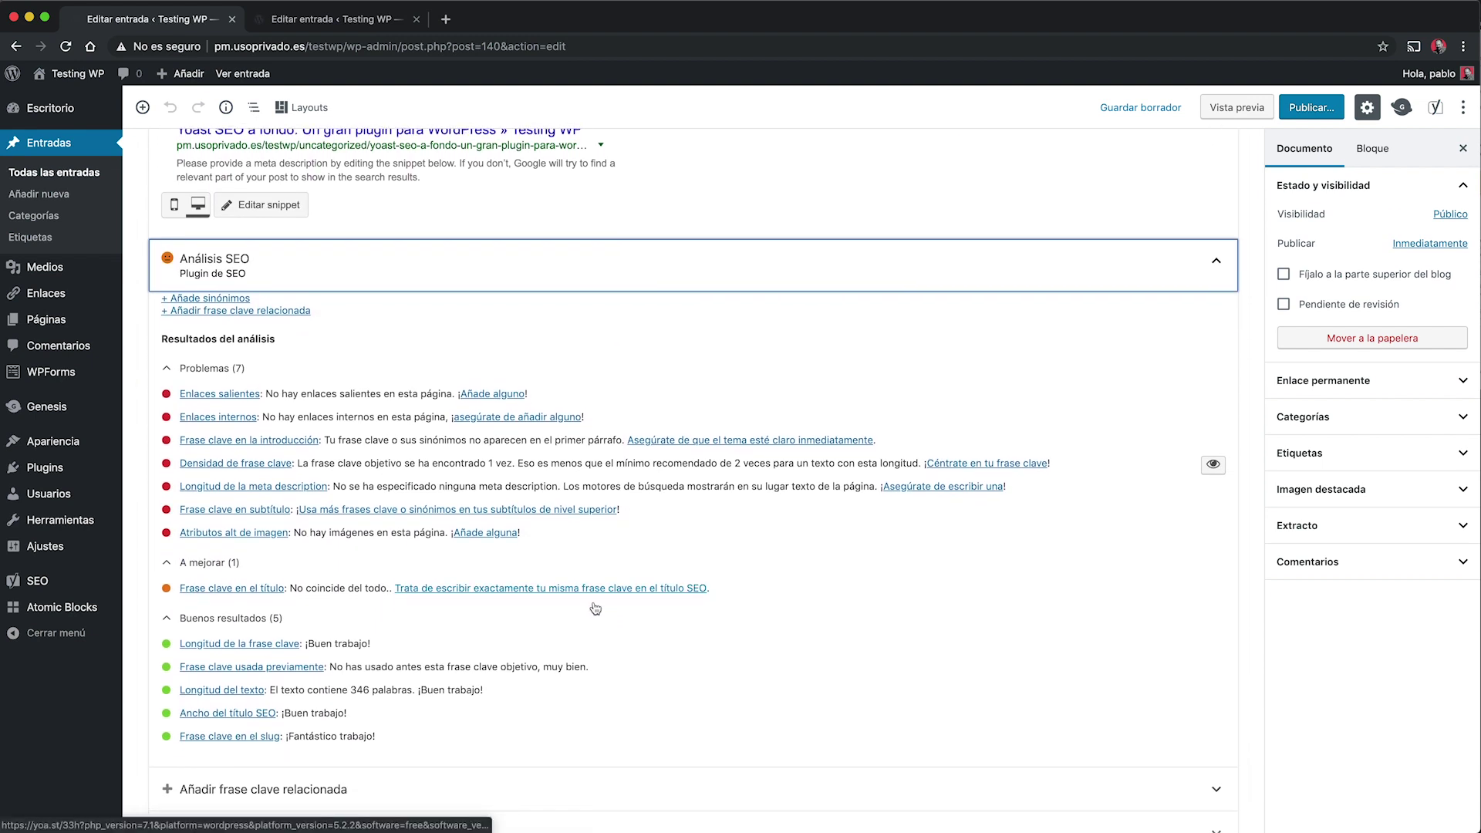
pyautogui.scroll(-2, 312, 226)
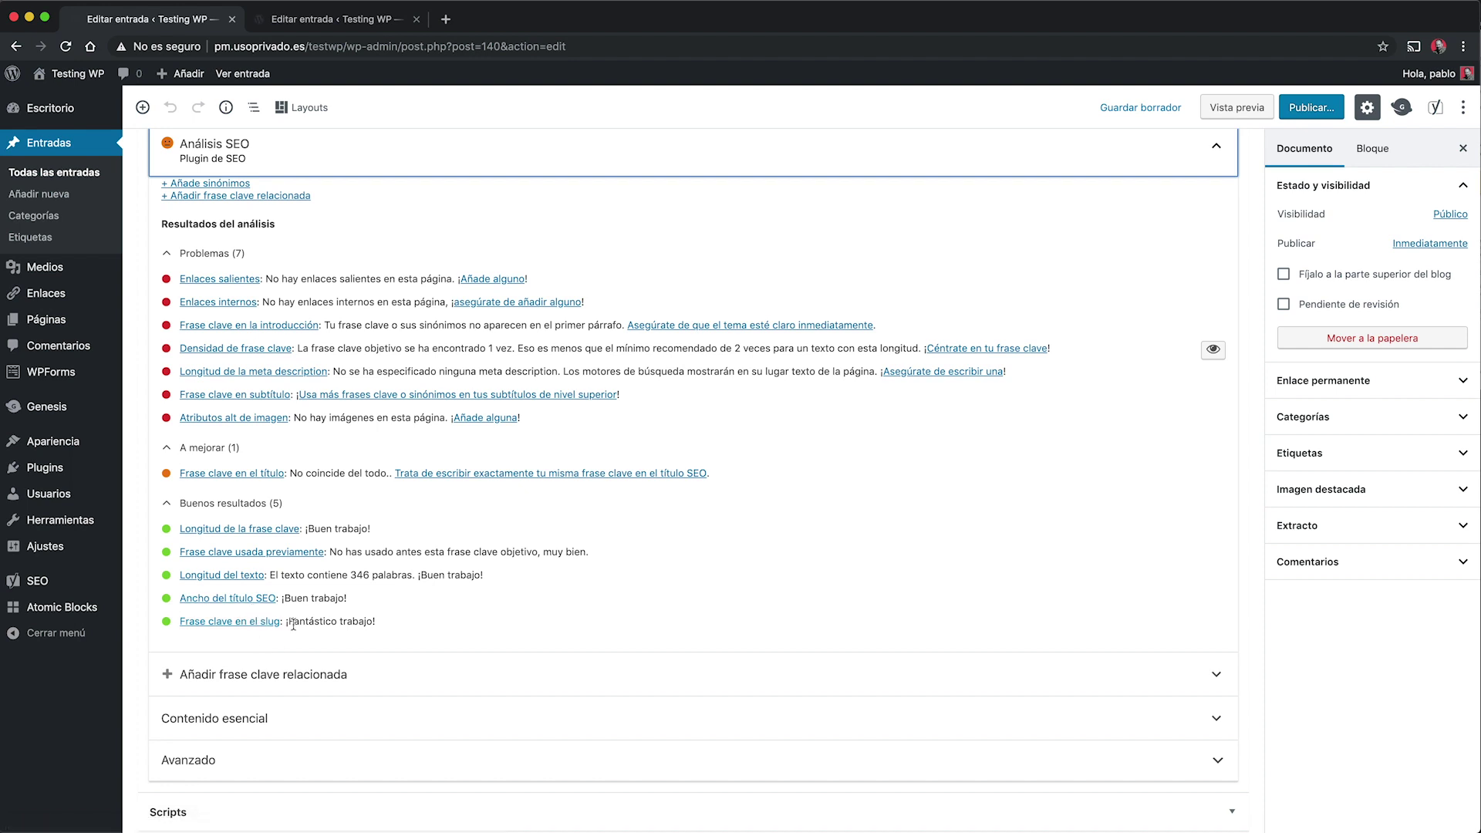
pyautogui.scroll(1, 286, 598)
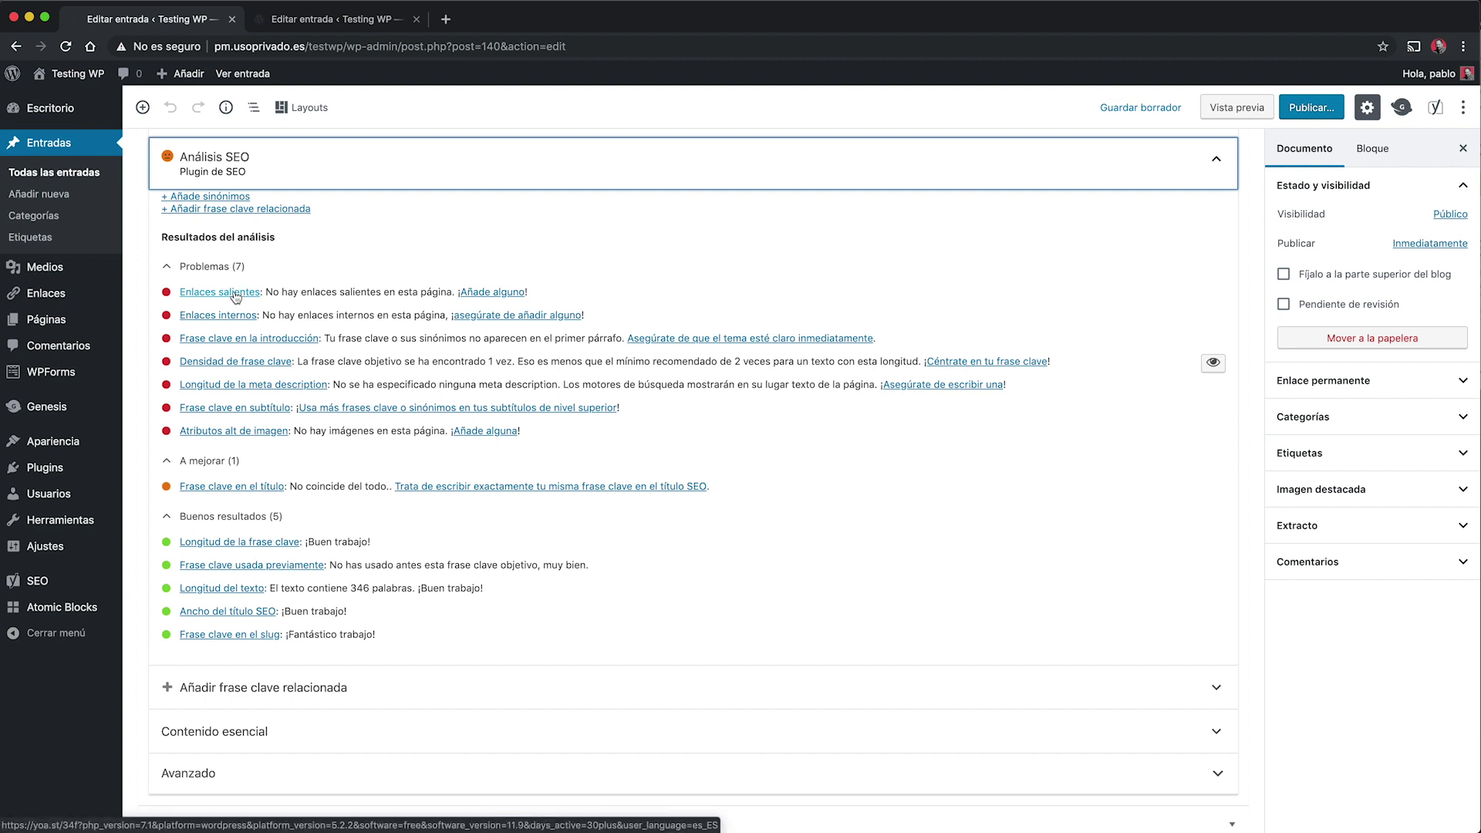
# Look through the Yoast help page on the Enlaces salientes check and return to the post editor.
pyautogui.click(235, 293)
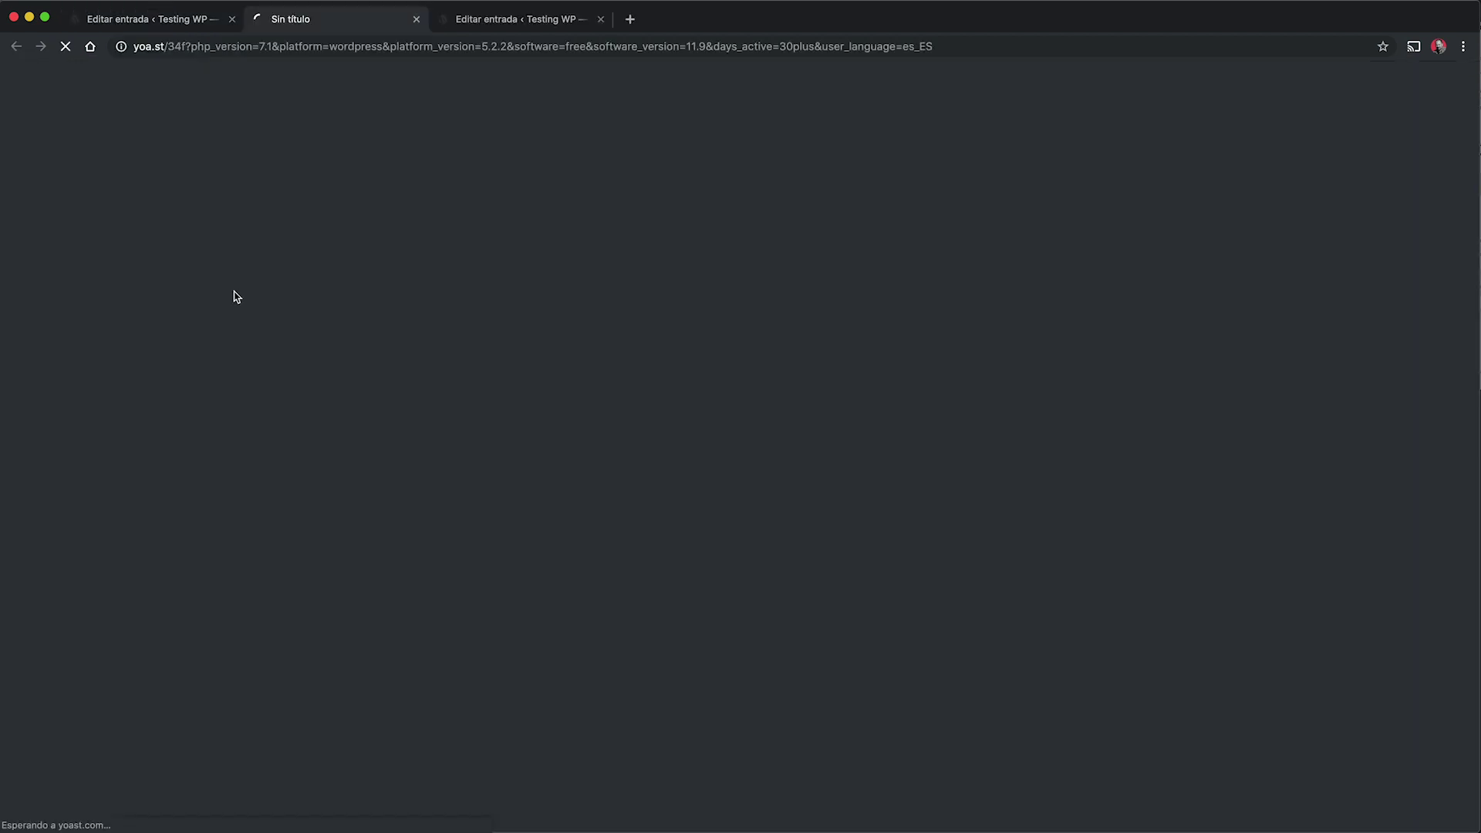
pyautogui.scroll(-15, 716, 698)
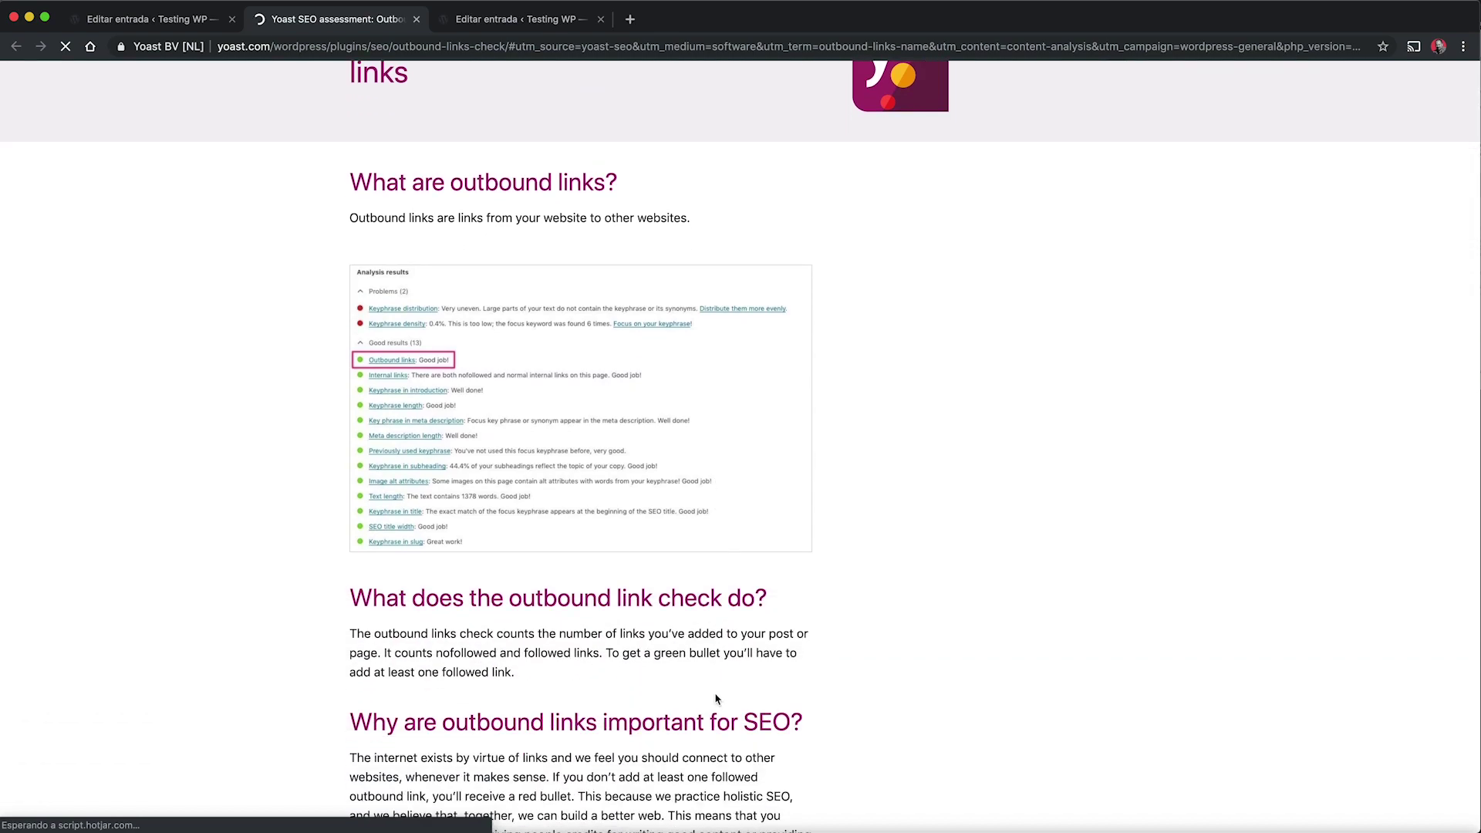
pyautogui.scroll(20, 716, 693)
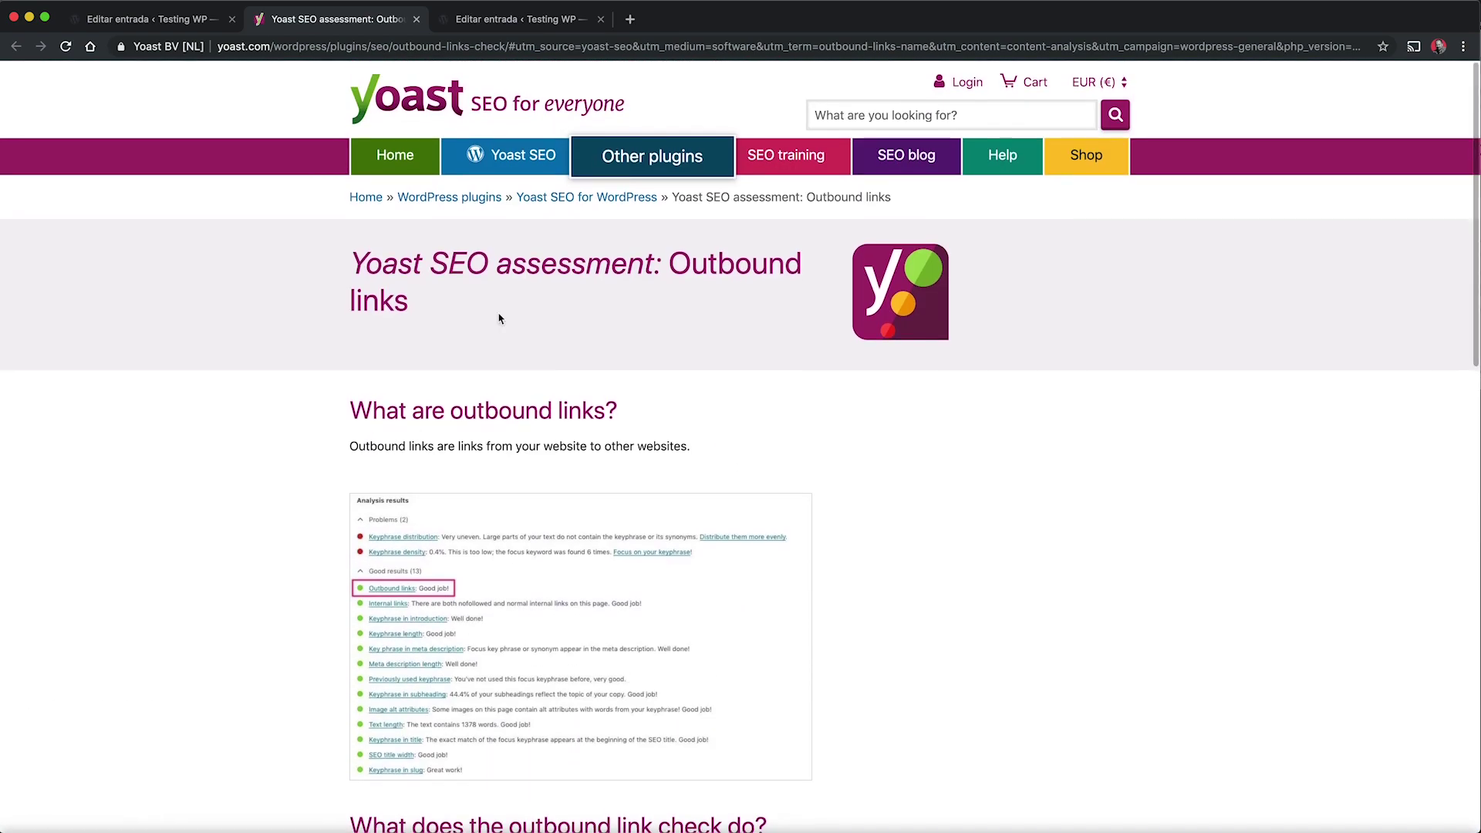
pyautogui.click(155, 20)
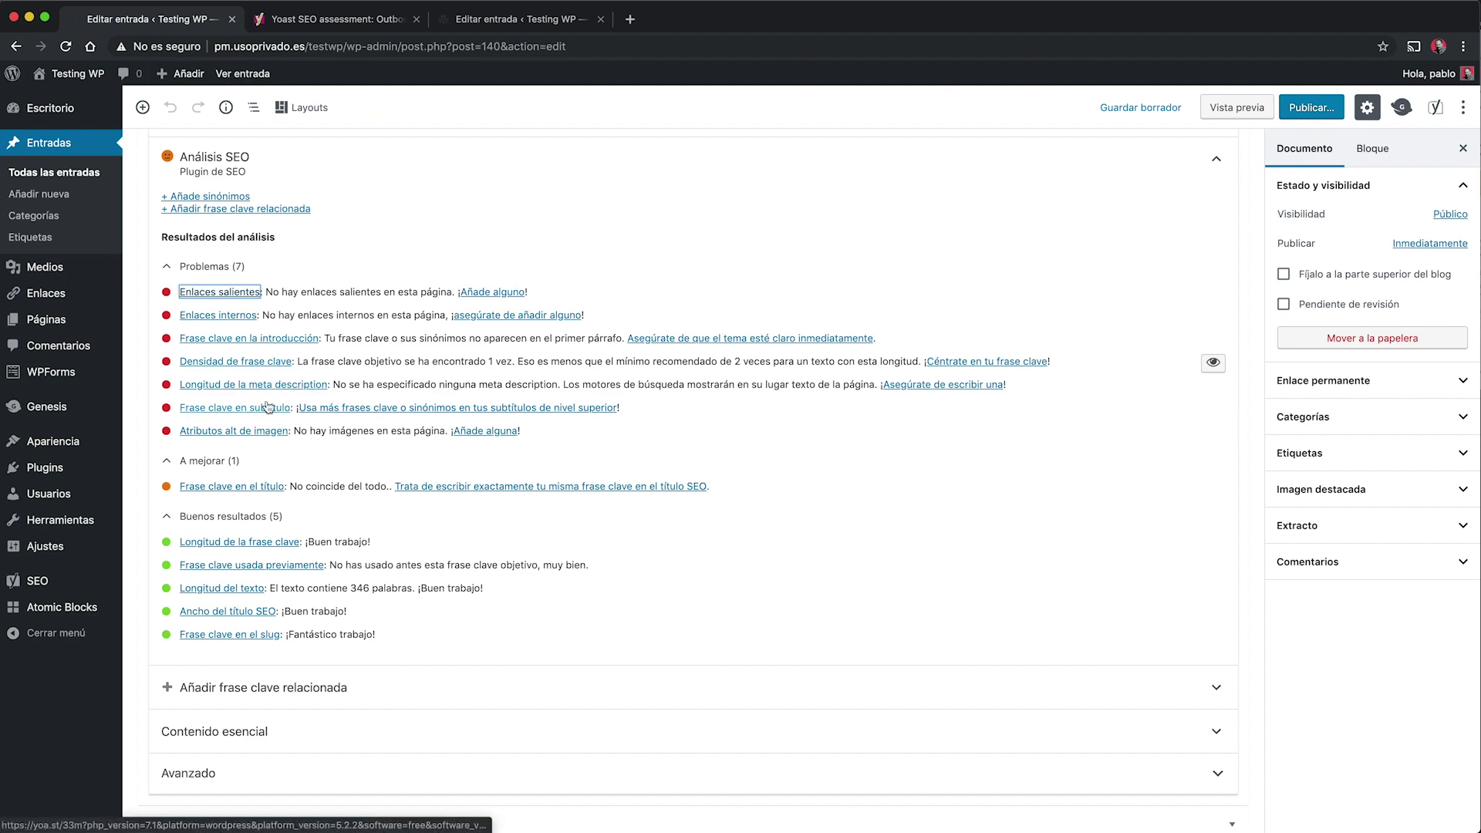
# Compare the post content with the SEO analysis results, and collapse Análisis SEO.
pyautogui.scroll(6, 347, 420)
pyautogui.scroll(10, 433, 312)
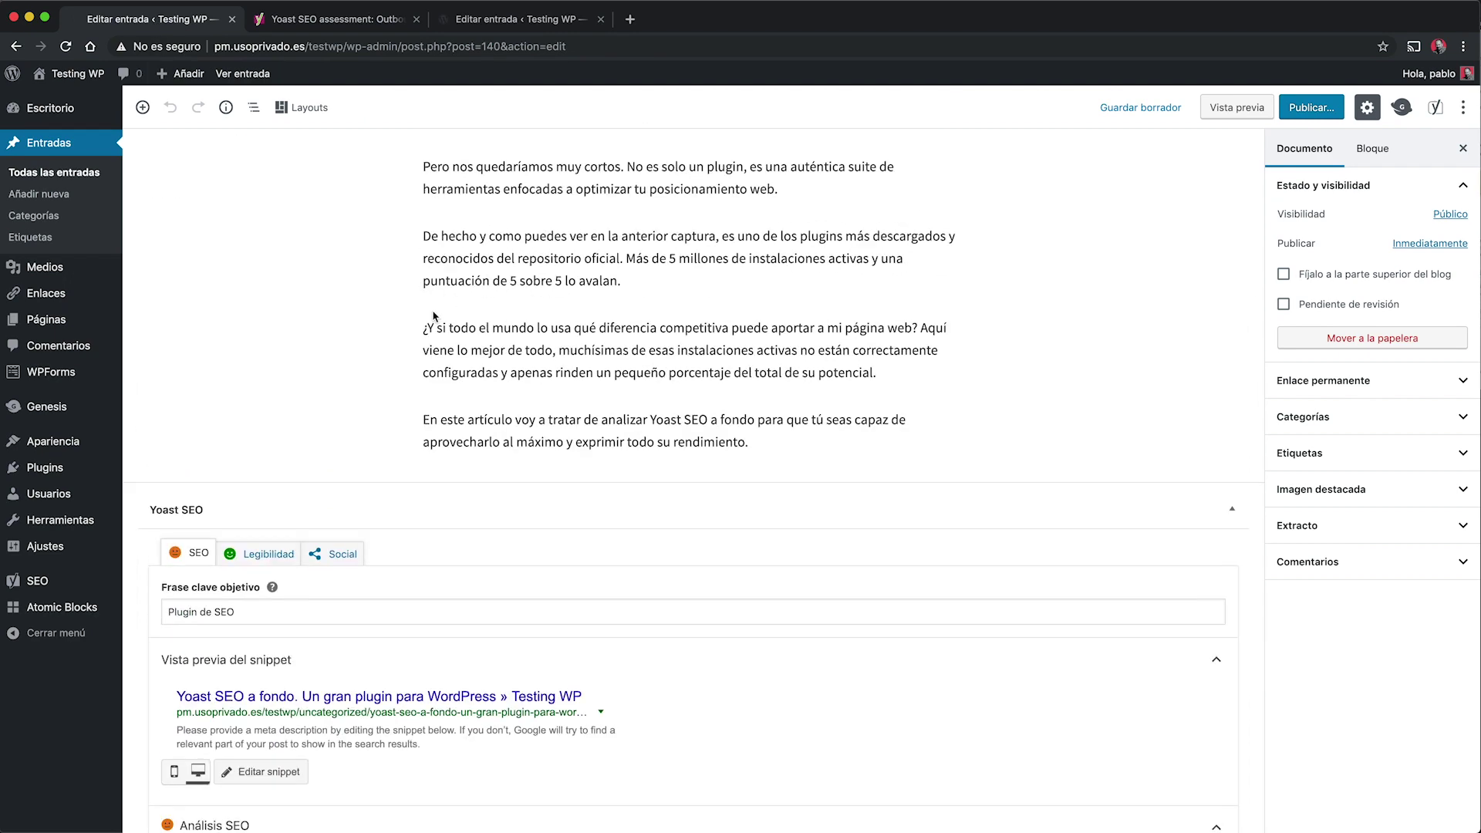
pyautogui.scroll(-15, 432, 311)
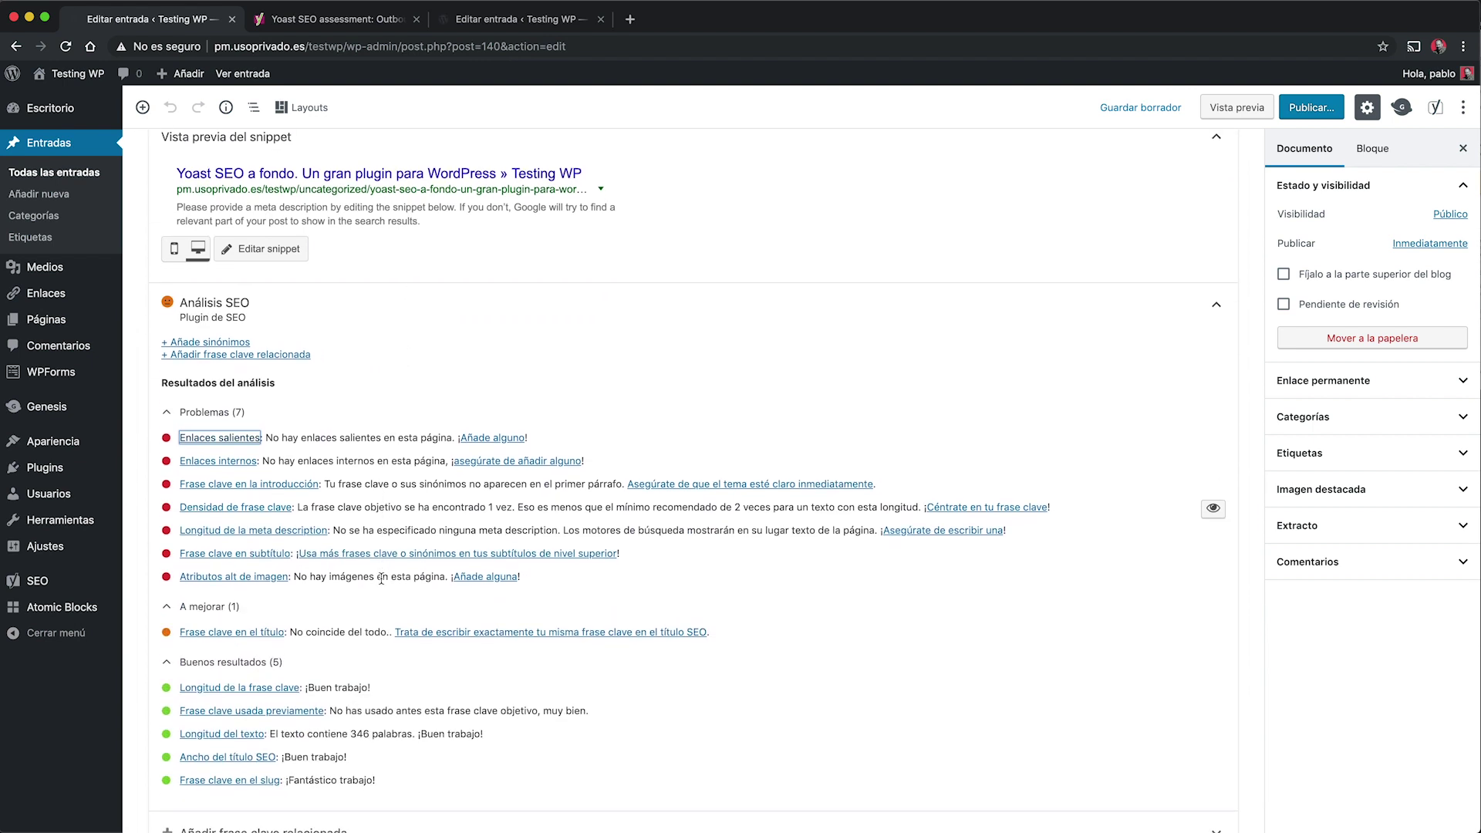
pyautogui.scroll(-4, 381, 579)
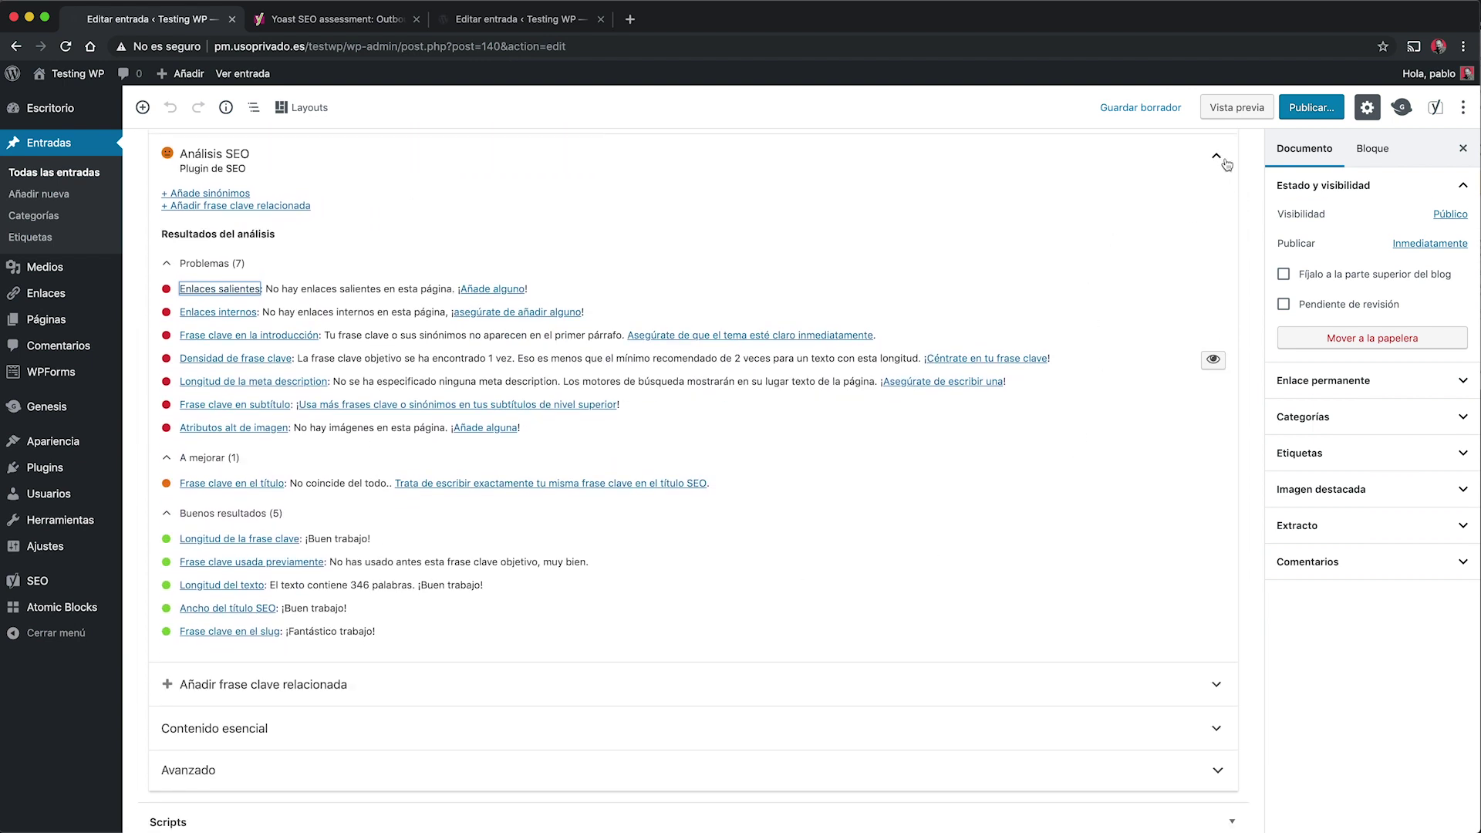
pyautogui.click(1228, 164)
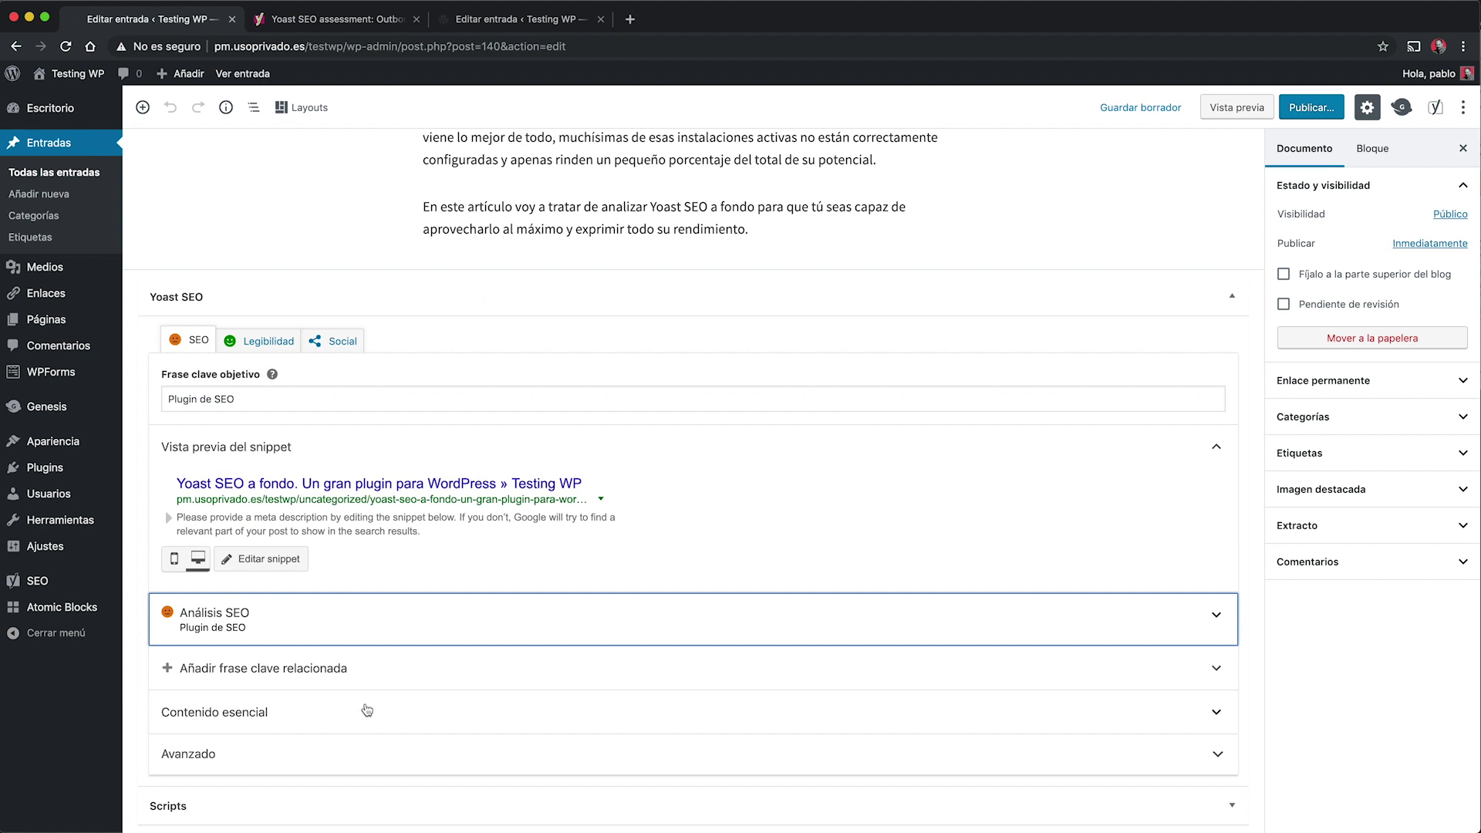
# Expand Añadir frase clave relacionada, review the Premium benefits next to the focus keyphrase, and collapse it again.
pyautogui.scroll(1, 358, 698)
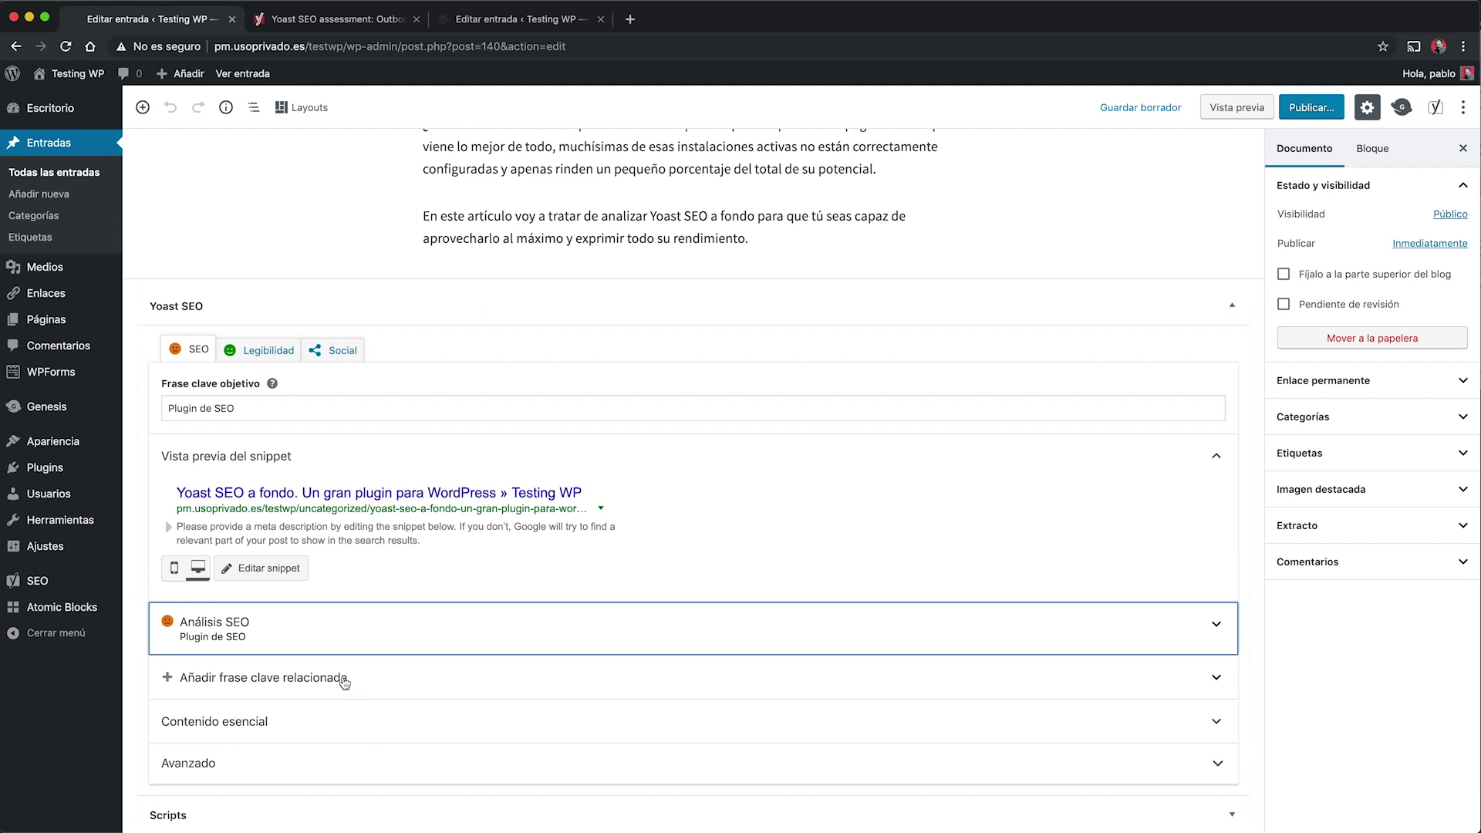
pyautogui.scroll(-1, 345, 684)
pyautogui.click(345, 683)
pyautogui.scroll(-5, 345, 684)
pyautogui.scroll(2, 436, 494)
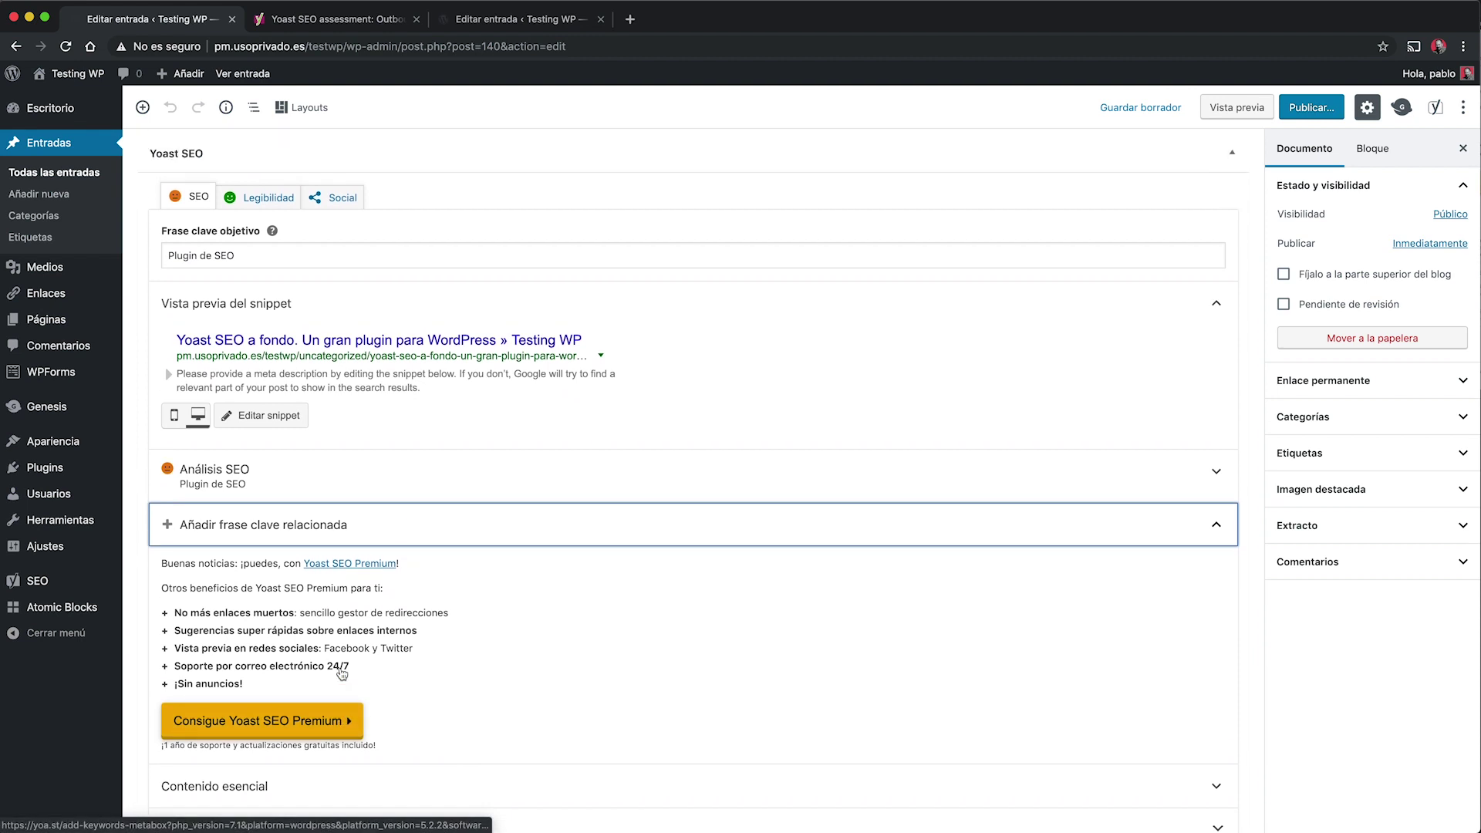
pyautogui.moveTo(249, 279); pyautogui.dragTo(162, 277)
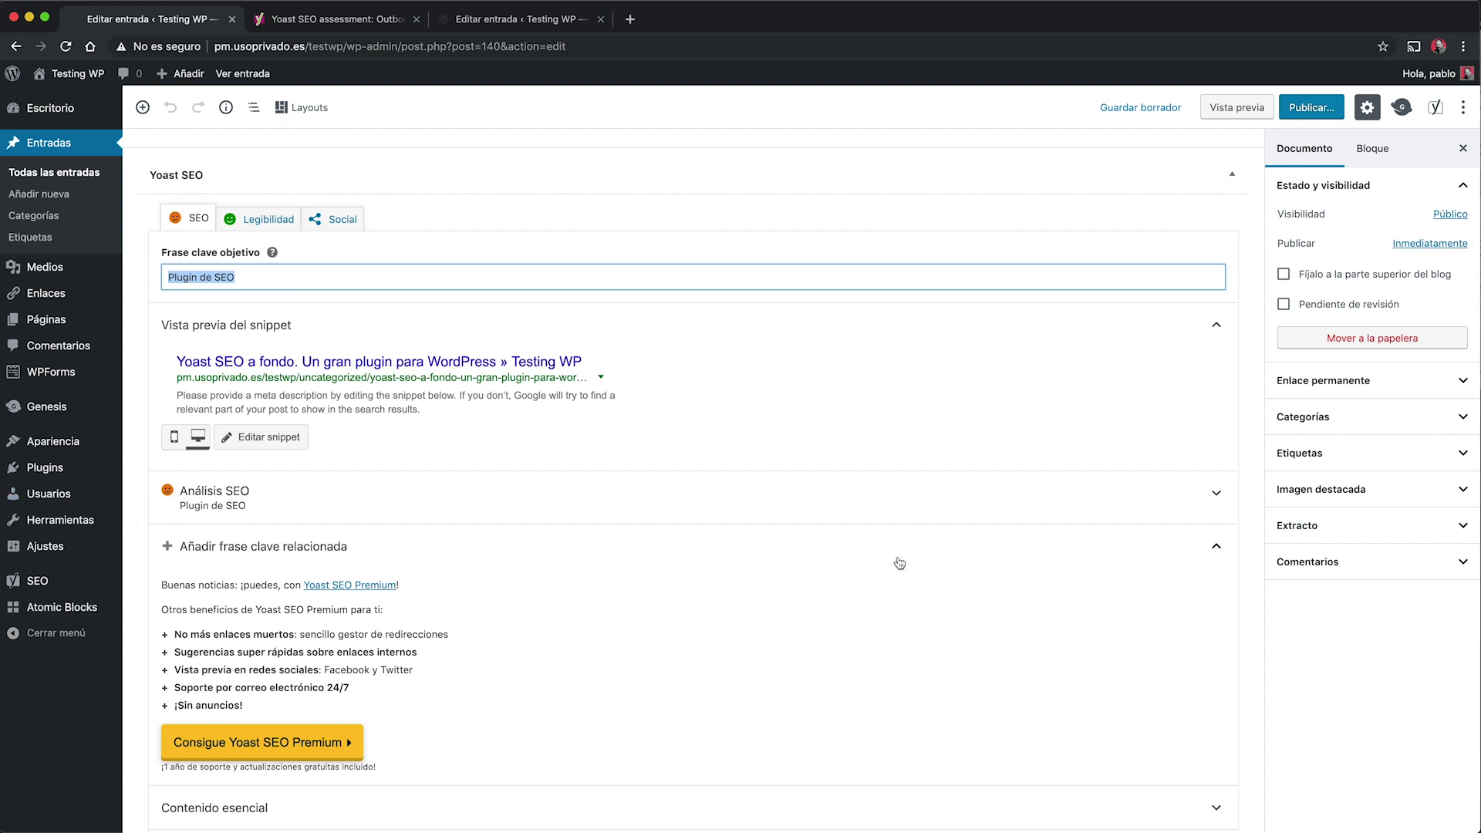
pyautogui.click(1216, 551)
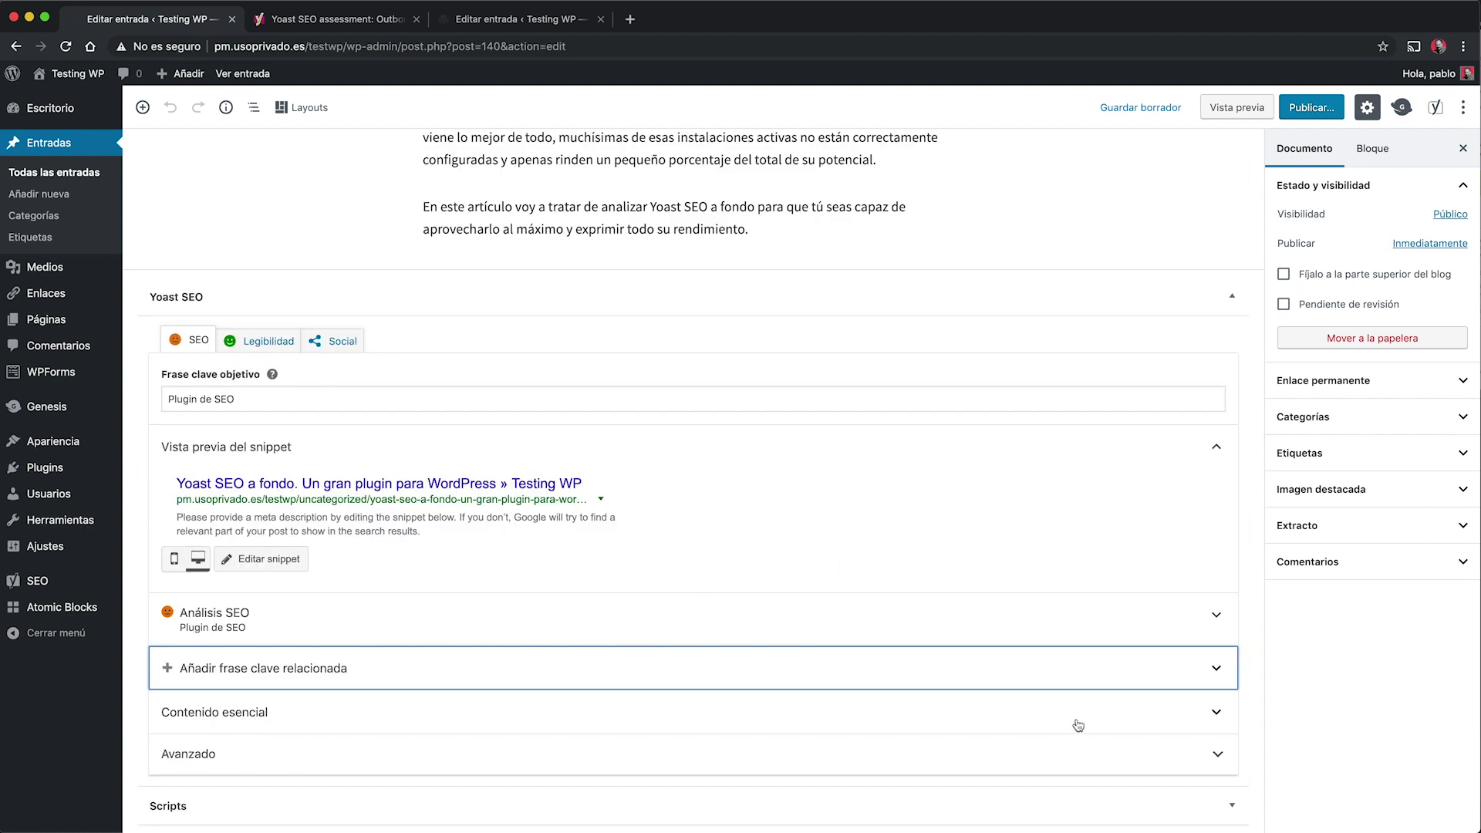
# Try marking the post as Contenido esencial, switch it back to inactive, and collapse that section.
pyautogui.click(1219, 716)
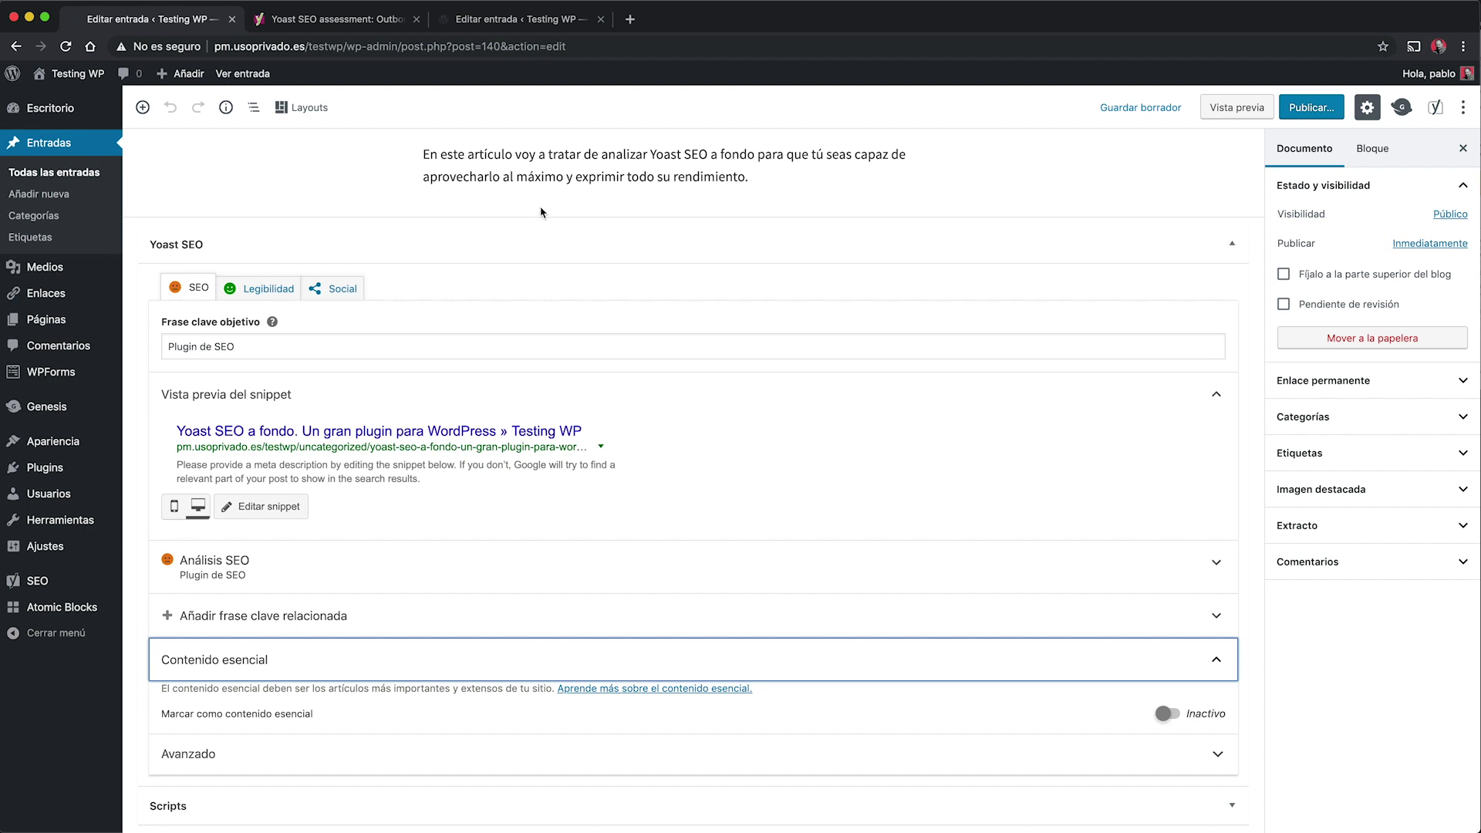
pyautogui.click(1167, 713)
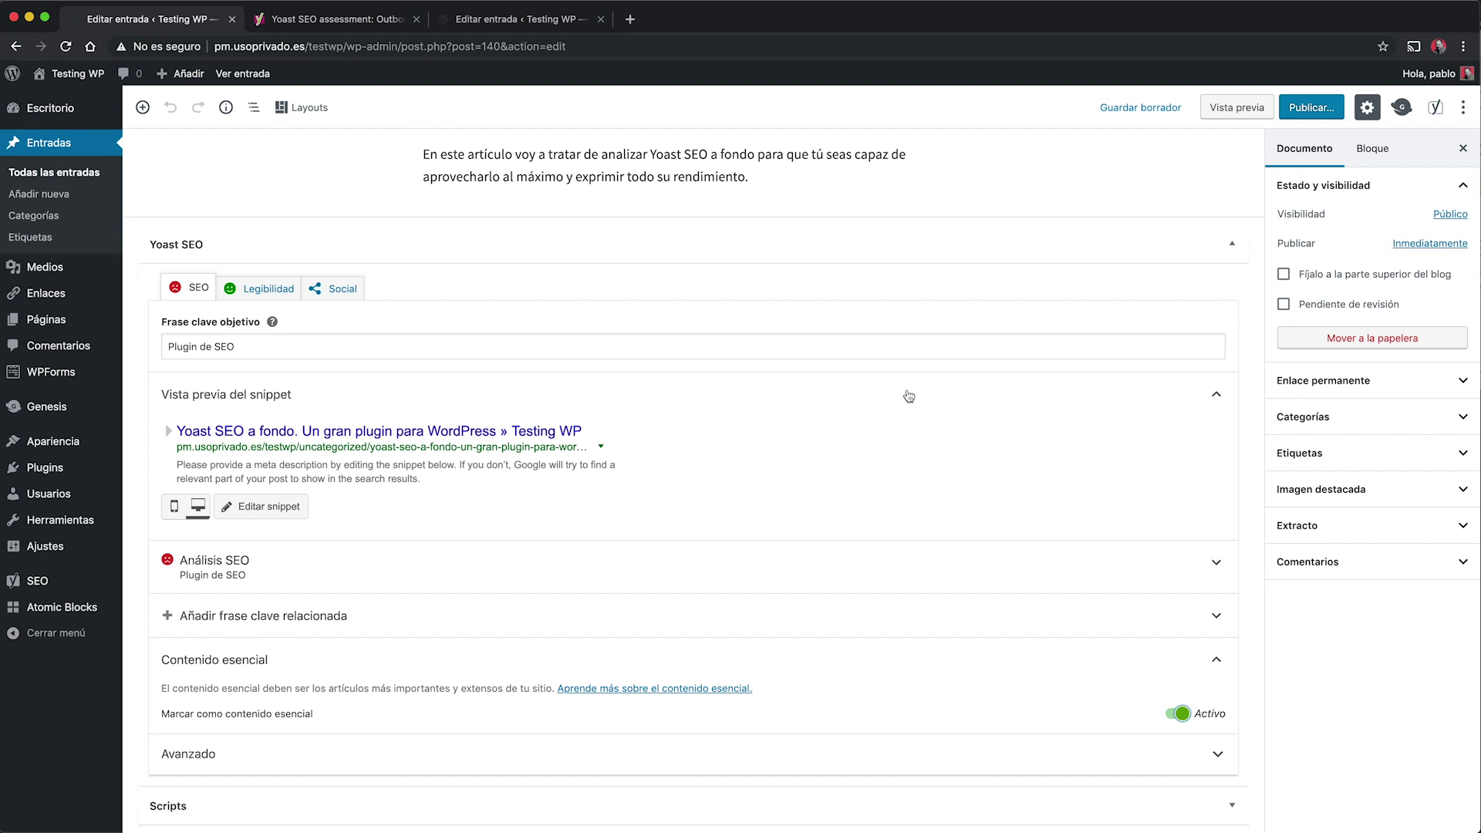
pyautogui.click(1170, 714)
pyautogui.click(1207, 664)
# In Avanzado, try No for showing the post in search results and for following its links, restoring the default and Sí.
pyautogui.click(1219, 760)
pyautogui.scroll(-3, 935, 676)
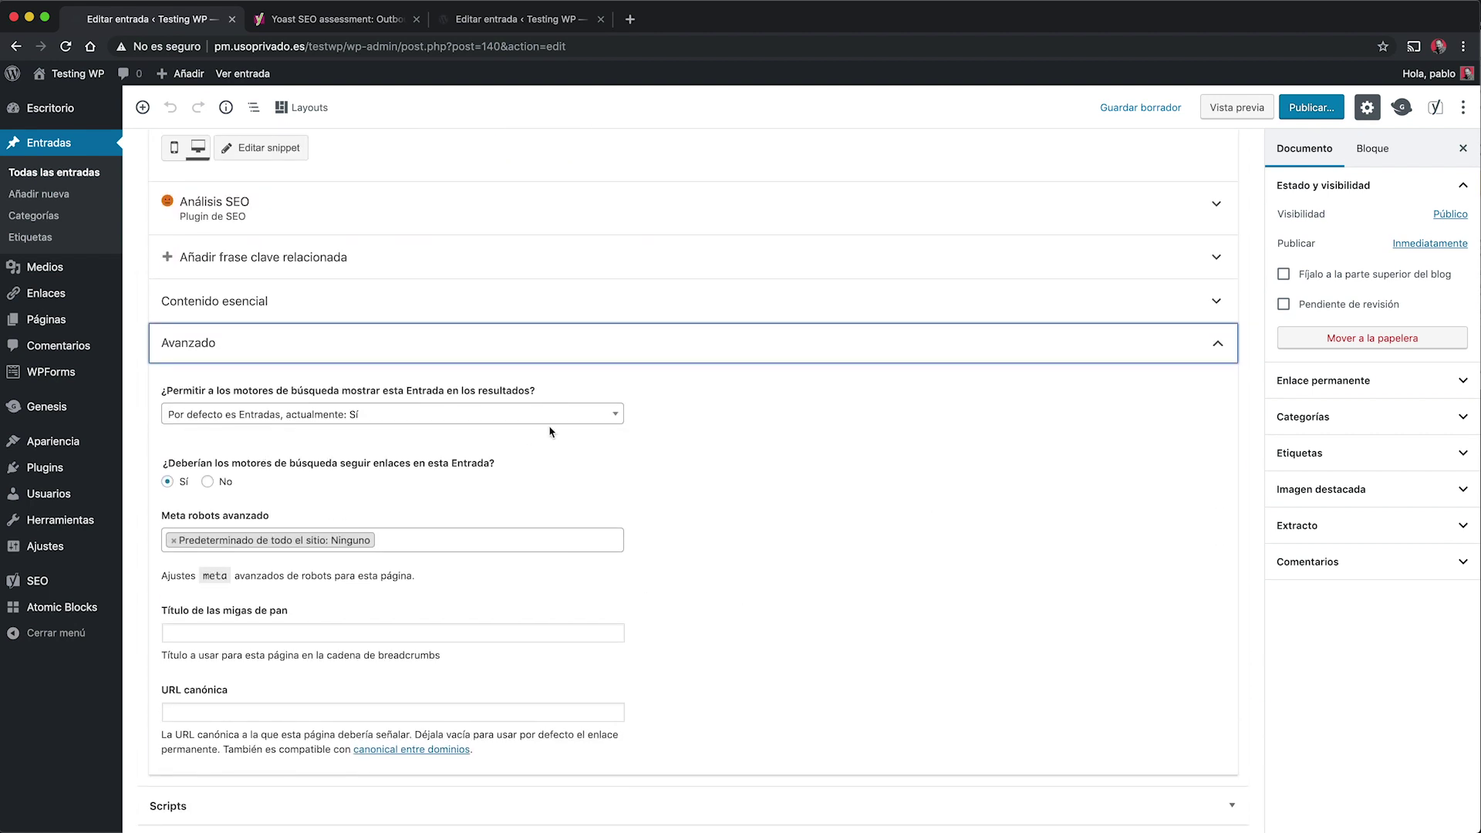
pyautogui.click(617, 416)
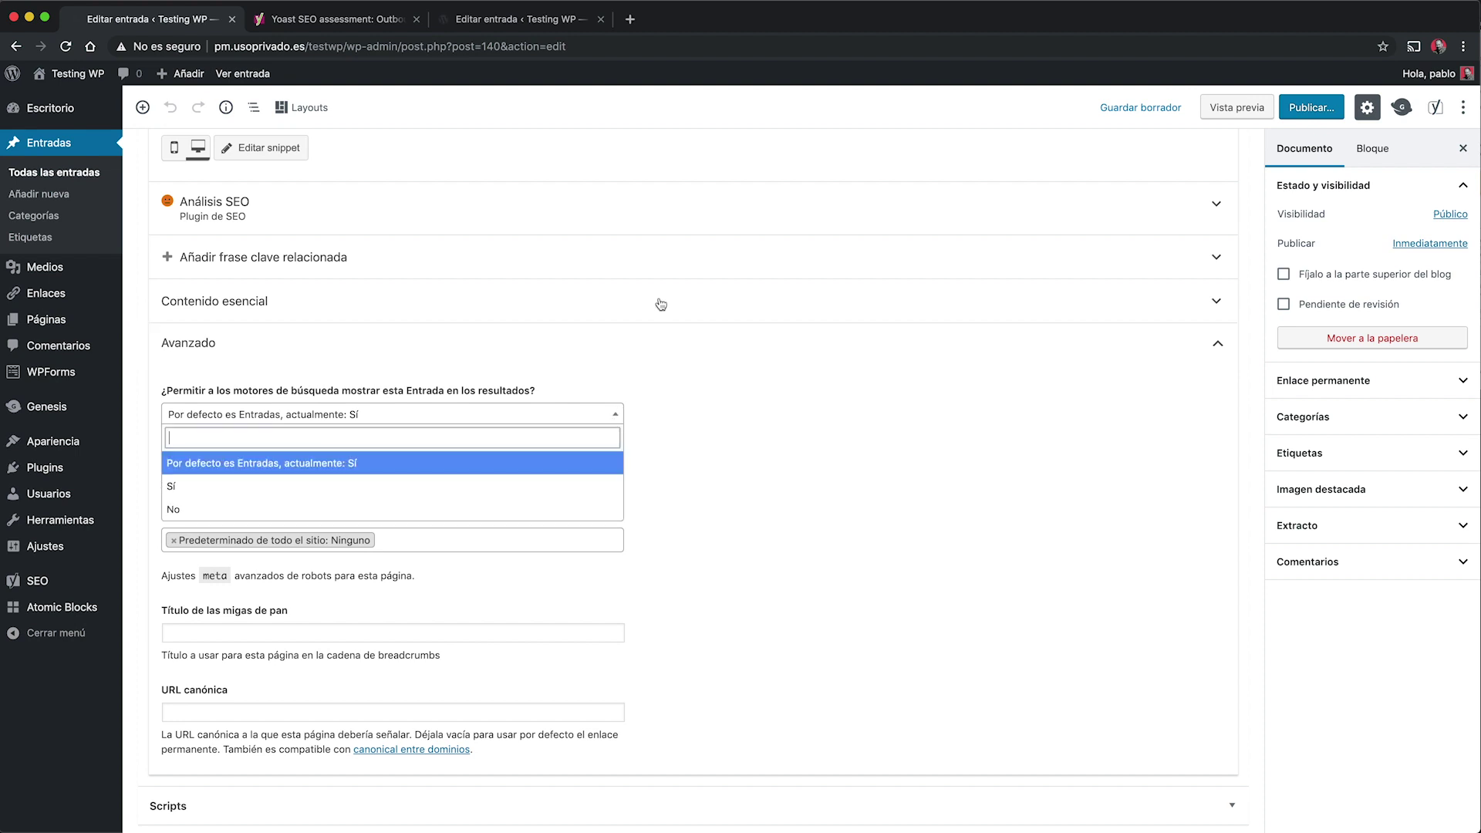
pyautogui.click(196, 513)
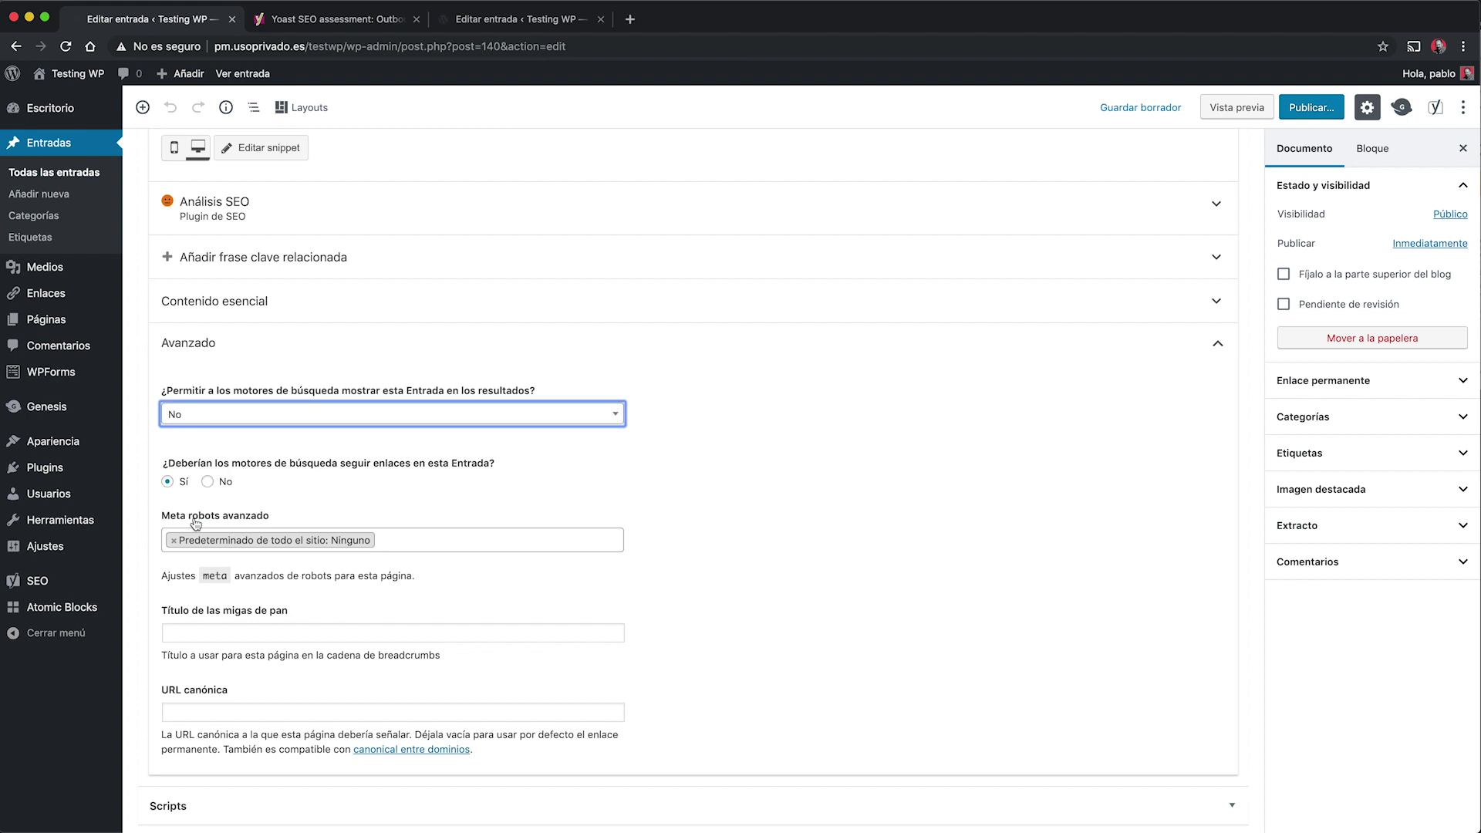
pyautogui.click(322, 417)
pyautogui.click(287, 463)
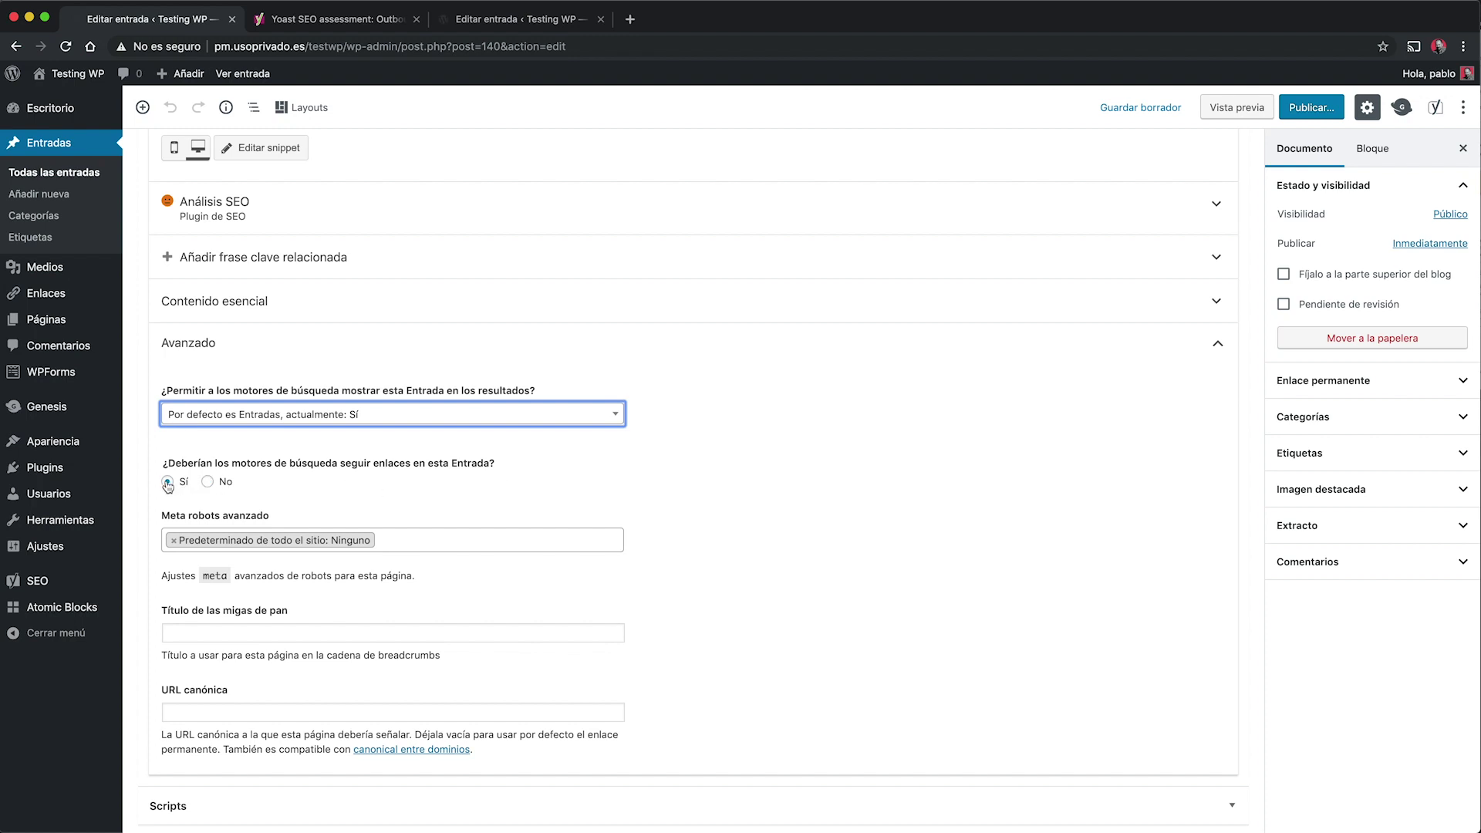
pyautogui.click(207, 482)
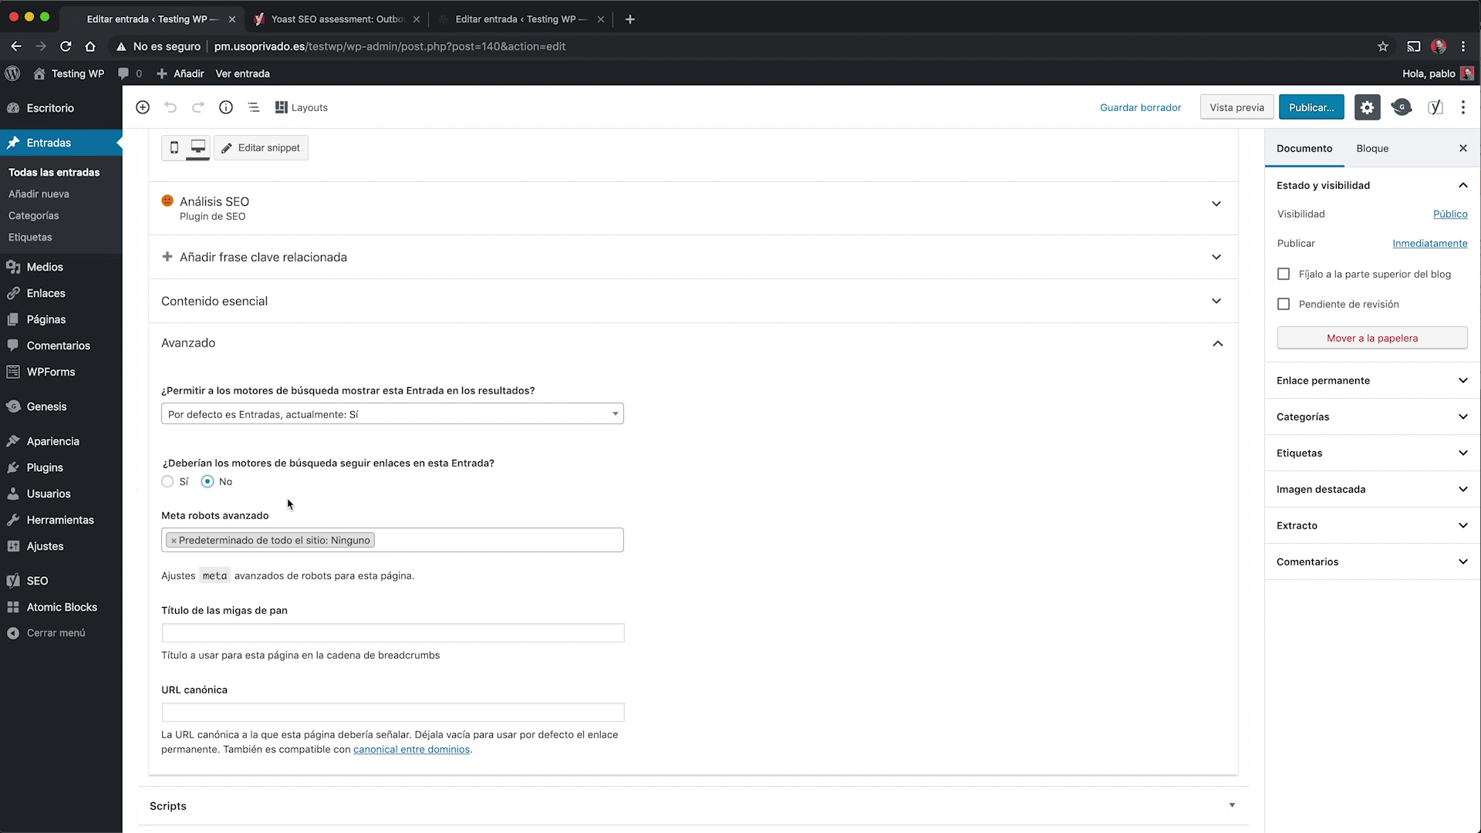
pyautogui.click(167, 482)
# Examine the Título de las migas de pan and URL canónica fields, comparing them with the post's title.
pyautogui.click(214, 640)
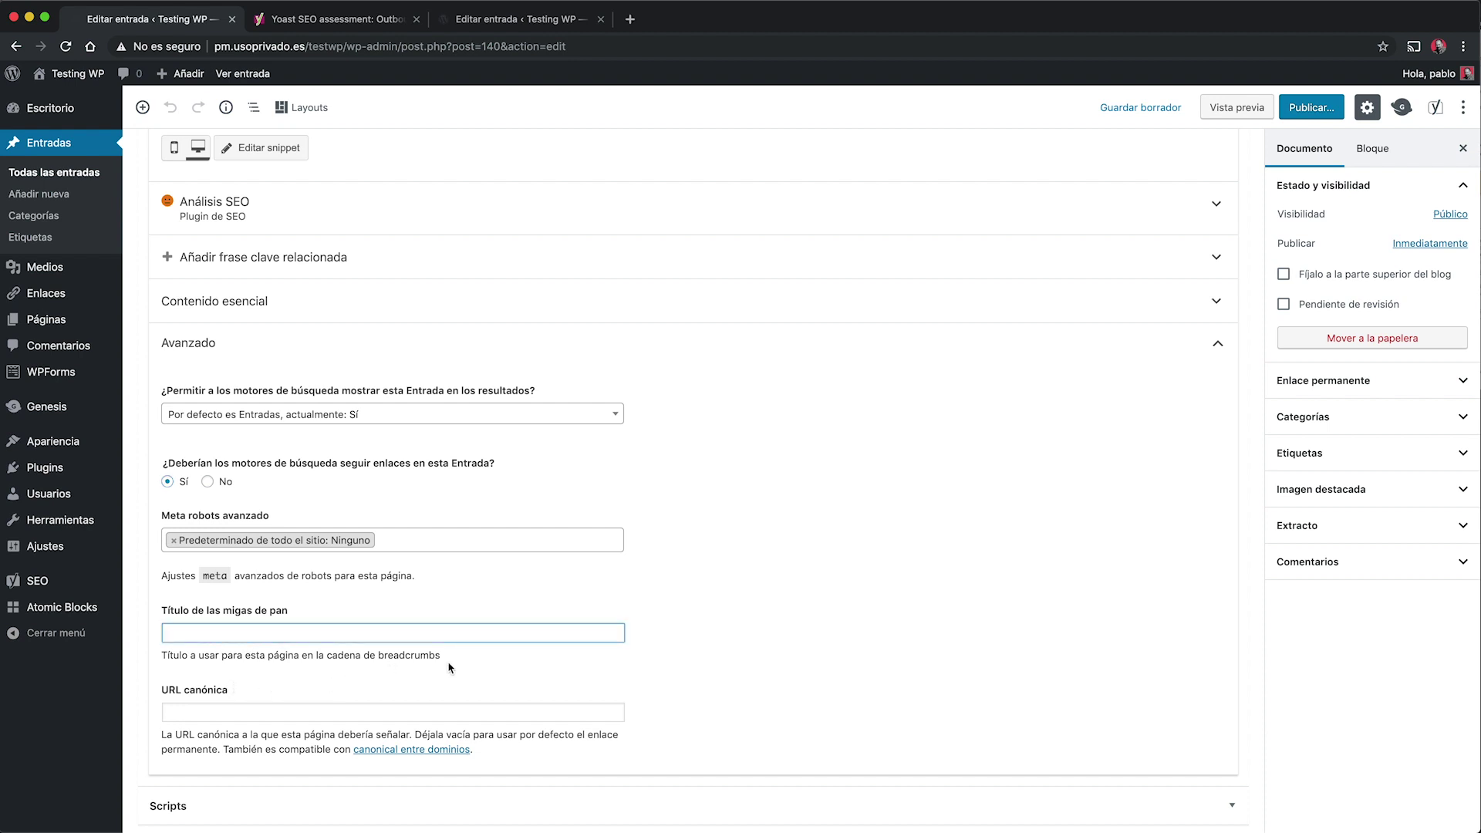
pyautogui.scroll(20, 452, 668)
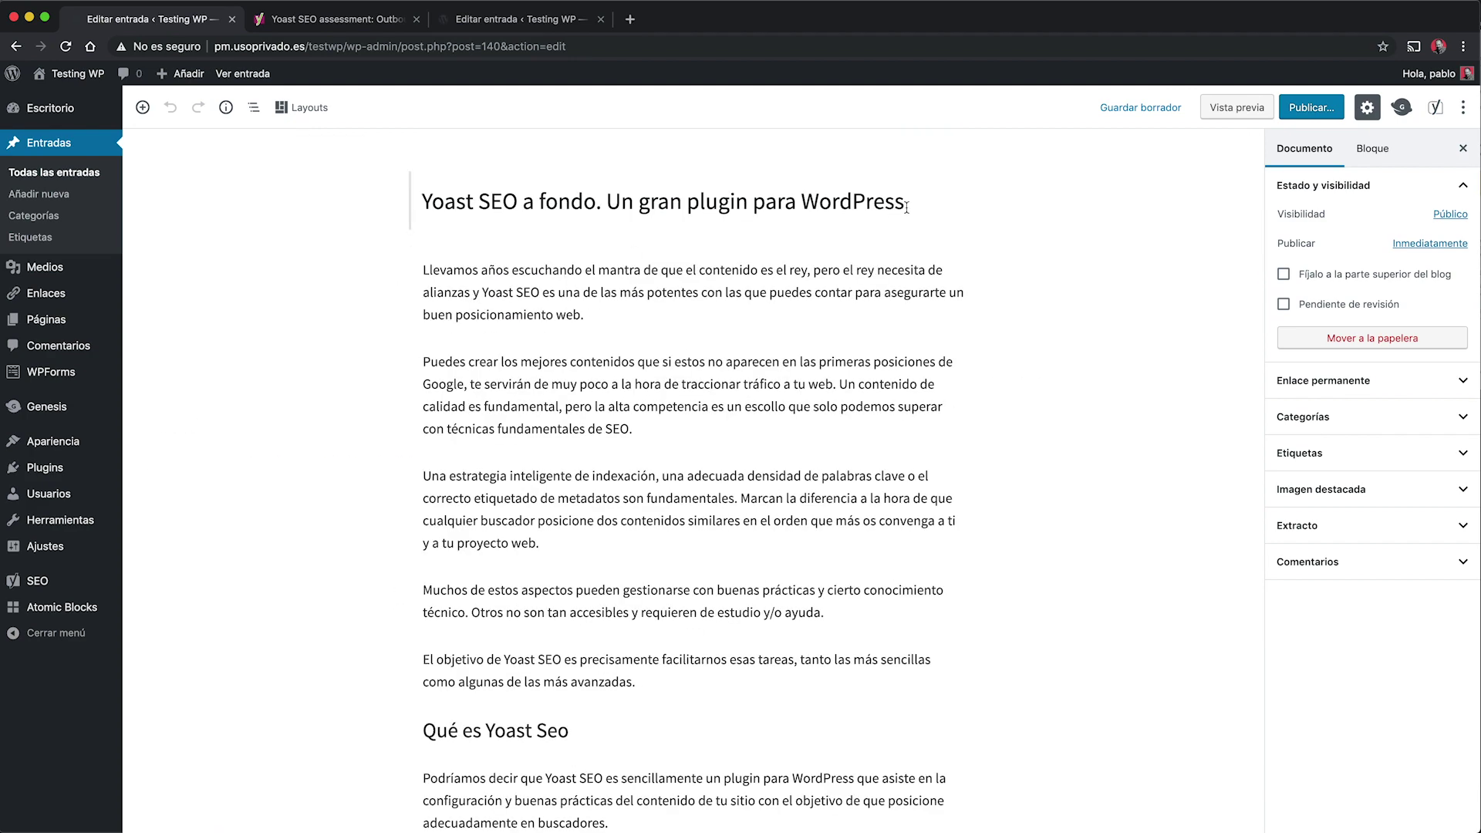
pyautogui.moveTo(422, 202); pyautogui.dragTo(941, 218)
pyautogui.click(1048, 257)
pyautogui.scroll(-20, 304, 600)
pyautogui.click(232, 634)
pyautogui.click(195, 714)
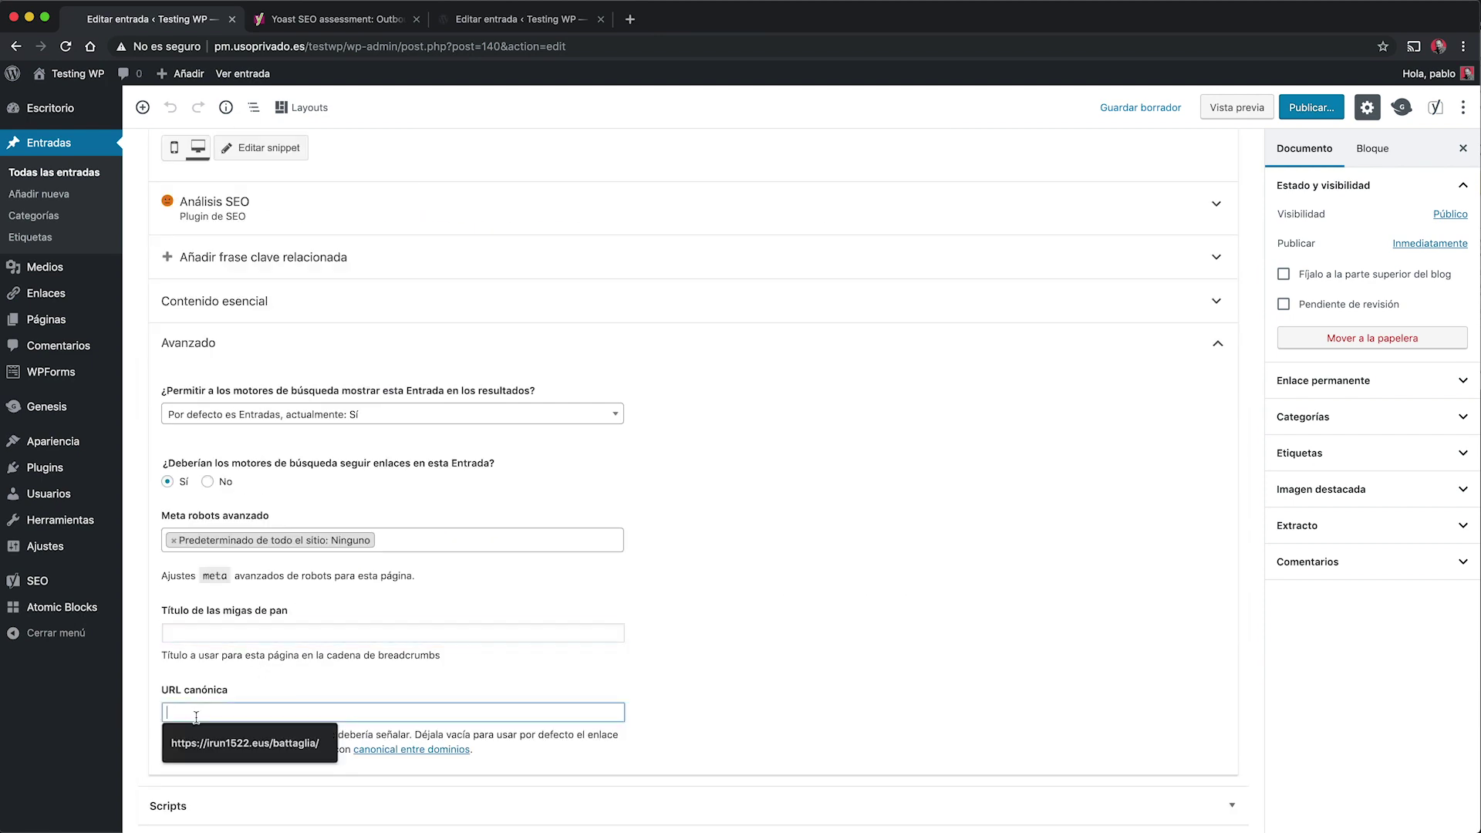
pyautogui.click(802, 718)
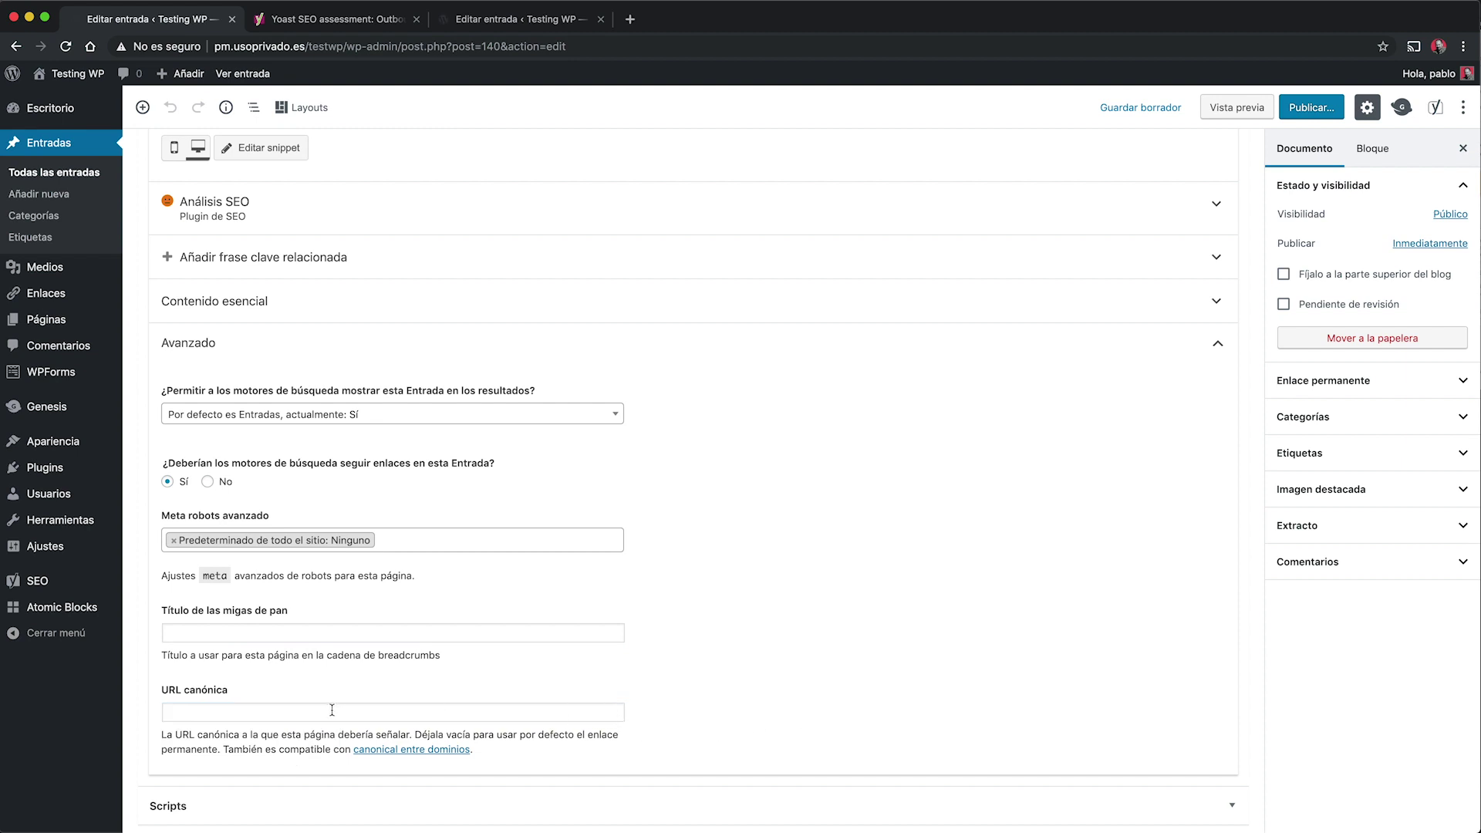
pyautogui.scroll(1, 331, 710)
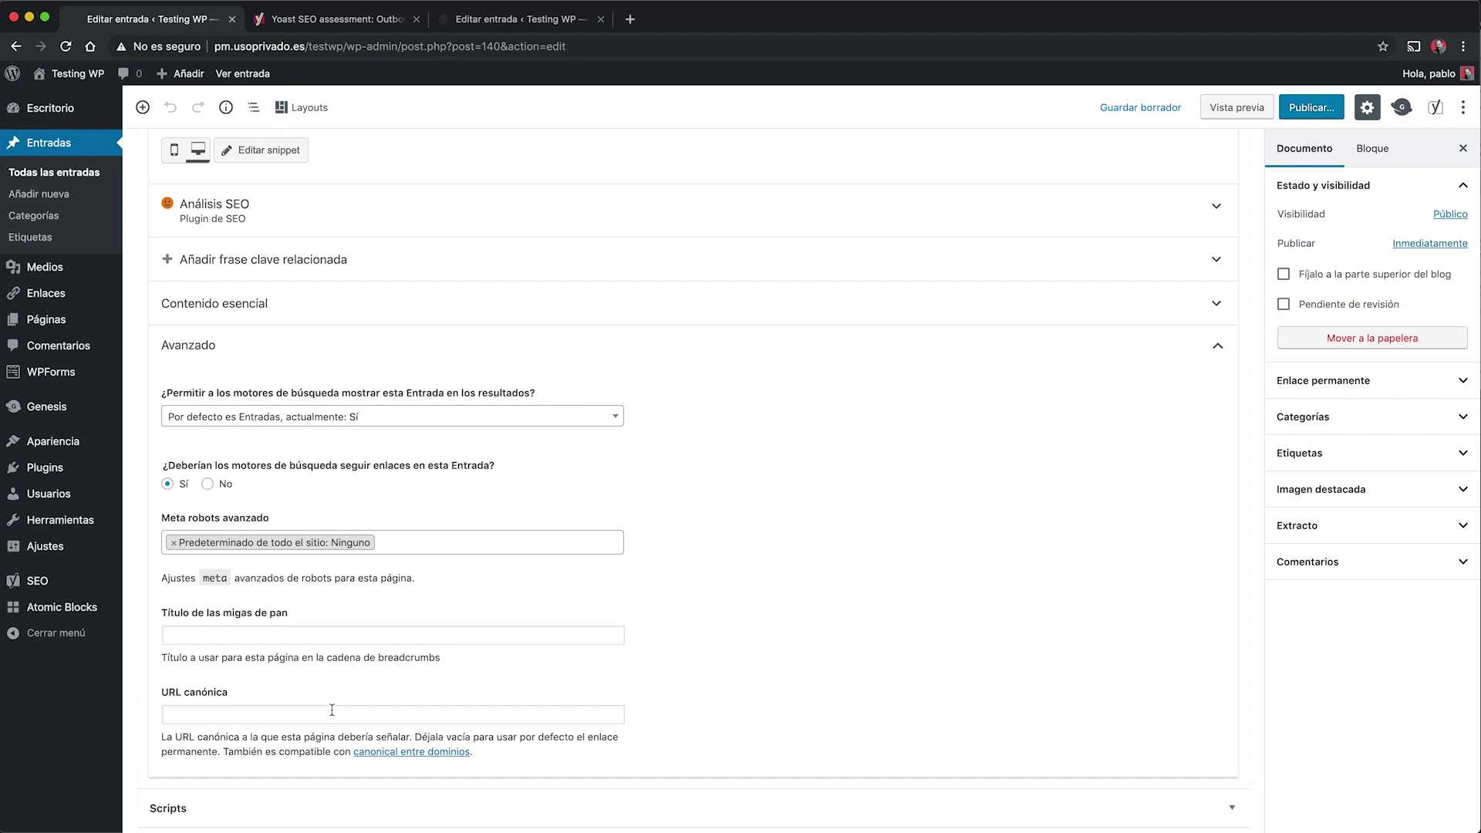
pyautogui.scroll(15, 674, 645)
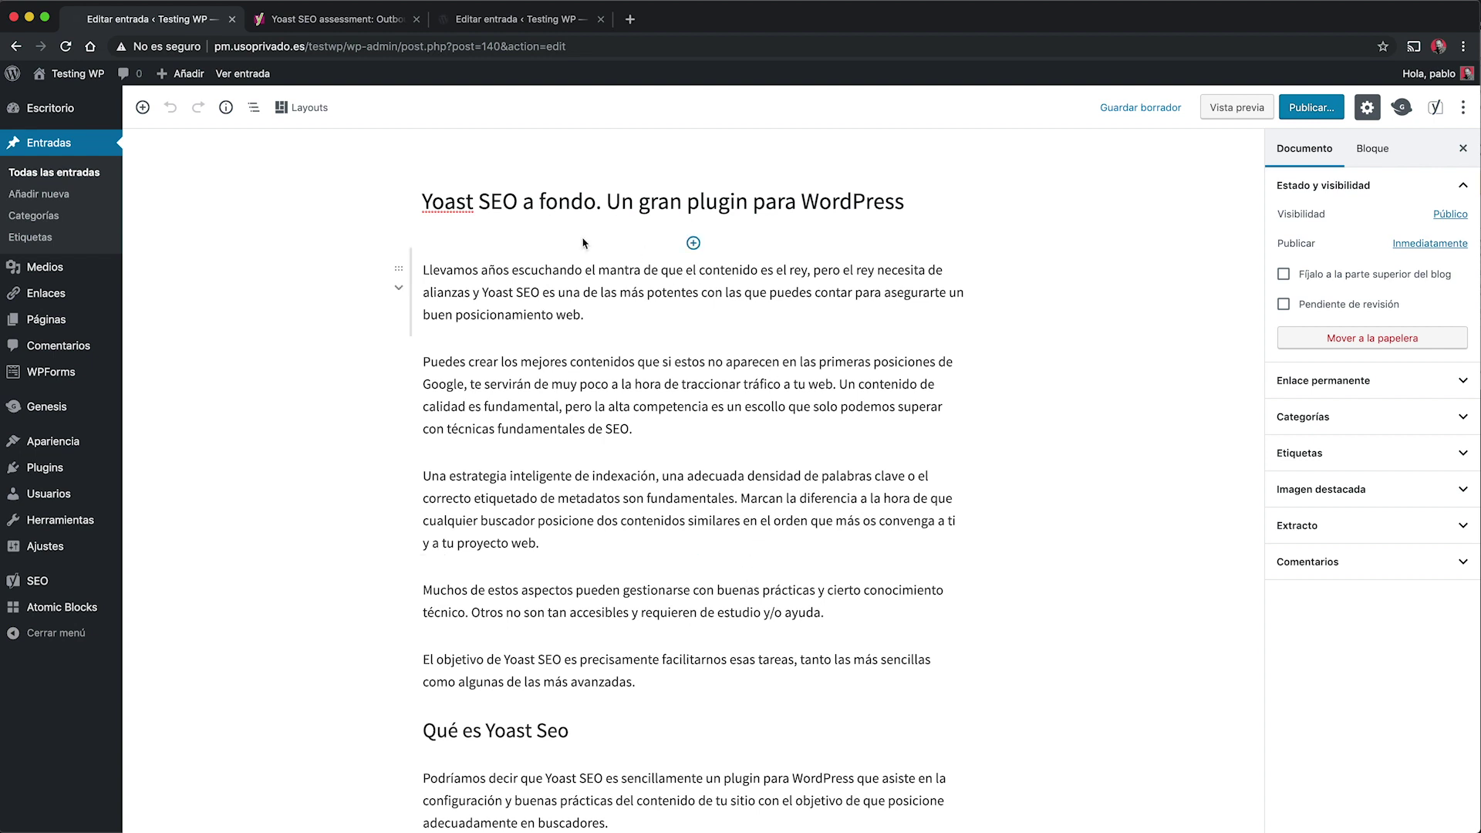
# Highlight "Yoast SEO" in the post's title as a possible breadcrumb title, check the URL canónica field, and collapse Avanzado.
pyautogui.moveTo(423, 203); pyautogui.dragTo(514, 207)
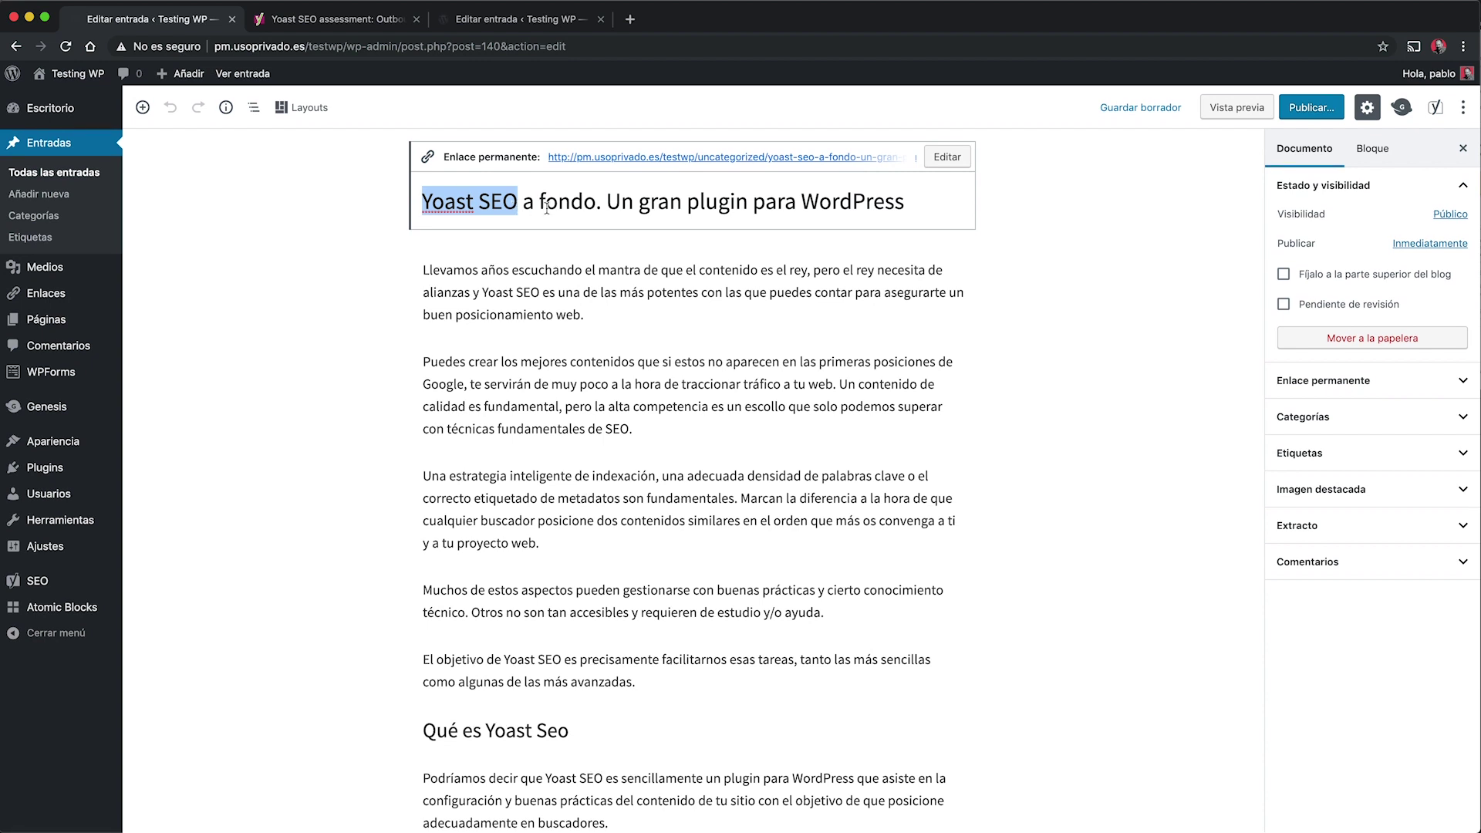
pyautogui.scroll(-1, 547, 209)
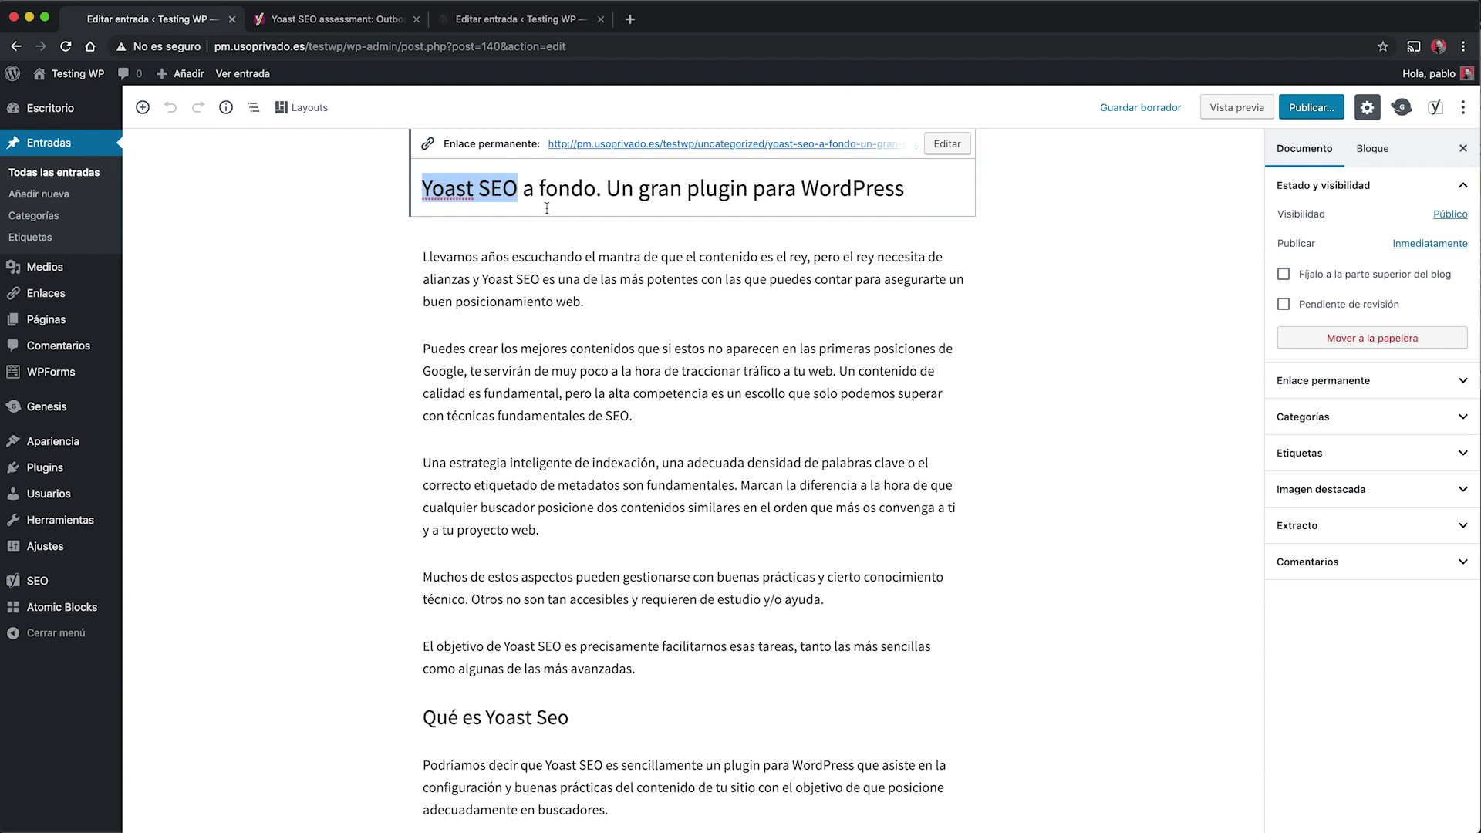
pyautogui.scroll(-8, 547, 208)
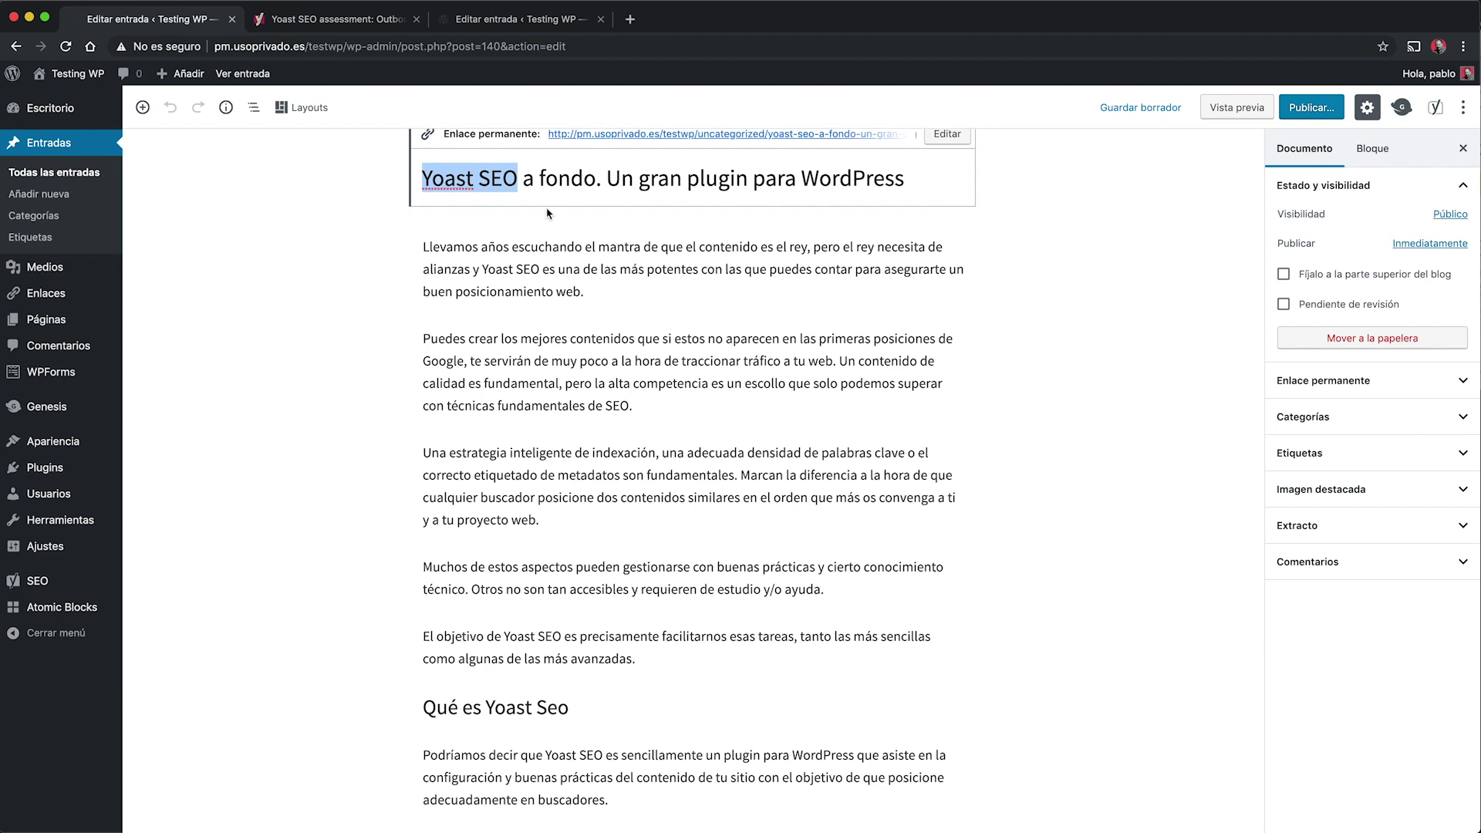
pyautogui.scroll(-20, 546, 213)
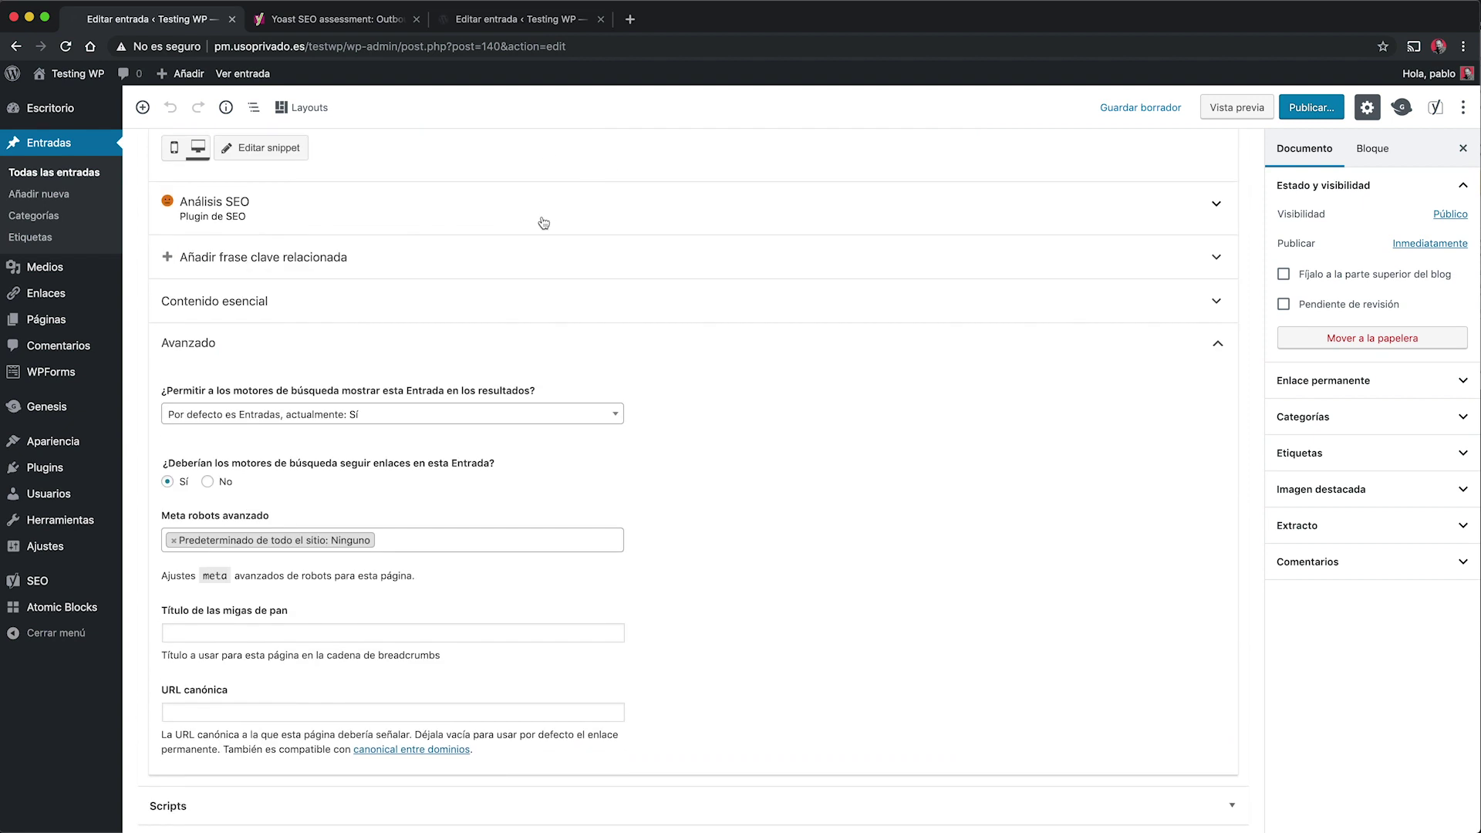
pyautogui.click(261, 714)
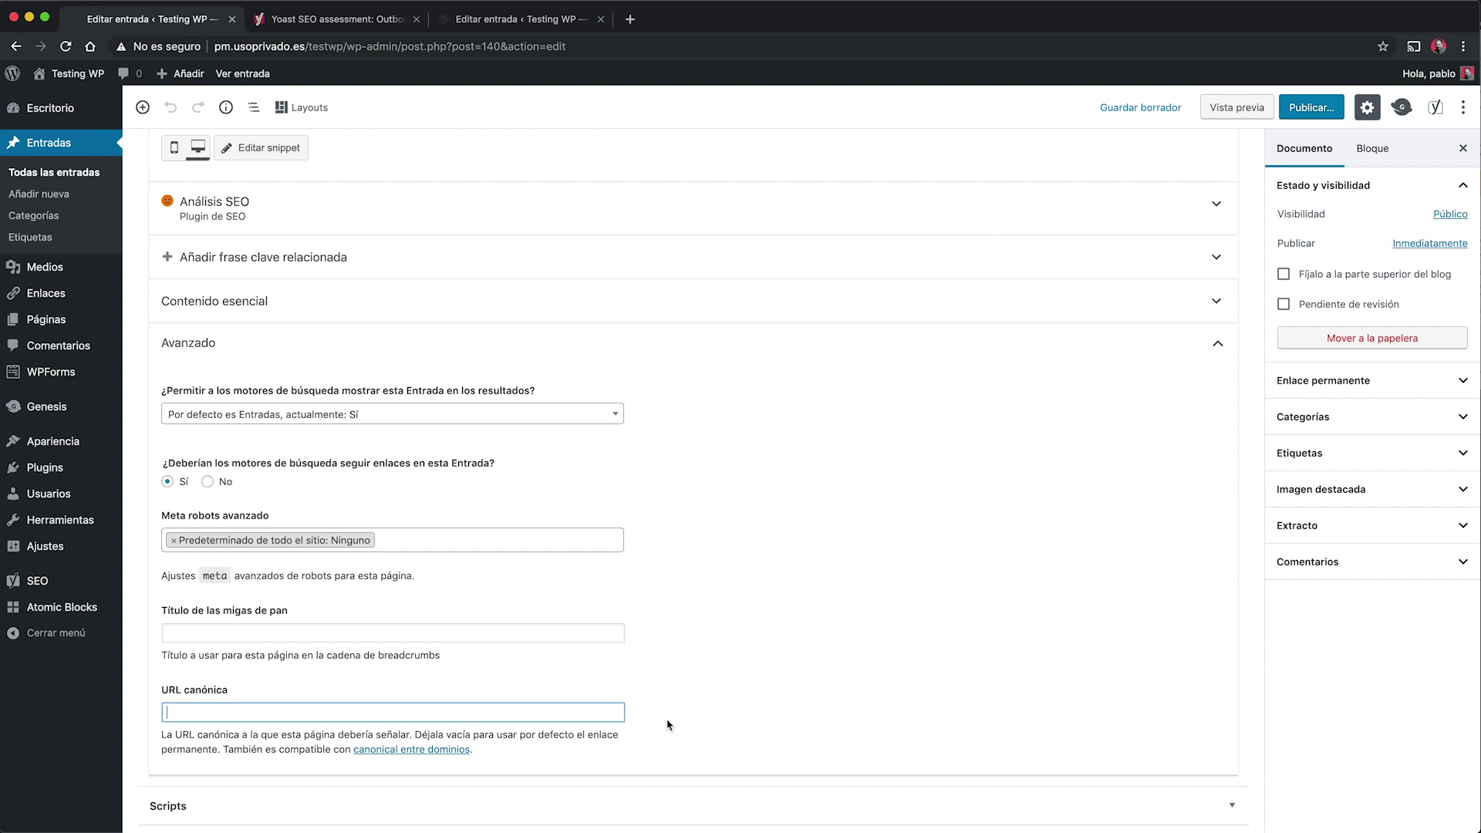
pyautogui.click(1217, 343)
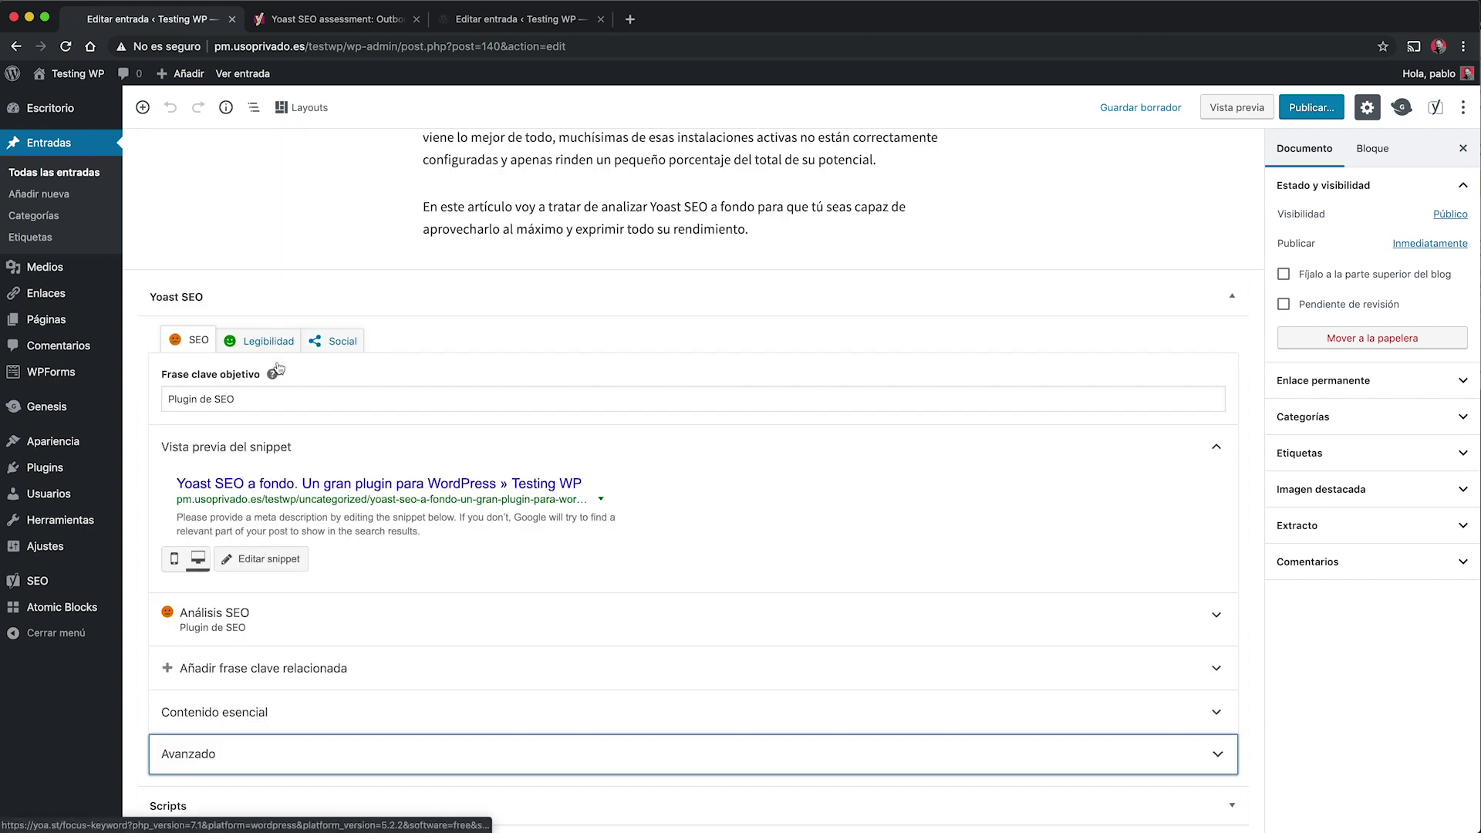
# Review the post's Legibilidad analysis and the Facebook and Twitter sections under Social, collapsing Twitter again.
pyautogui.click(268, 340)
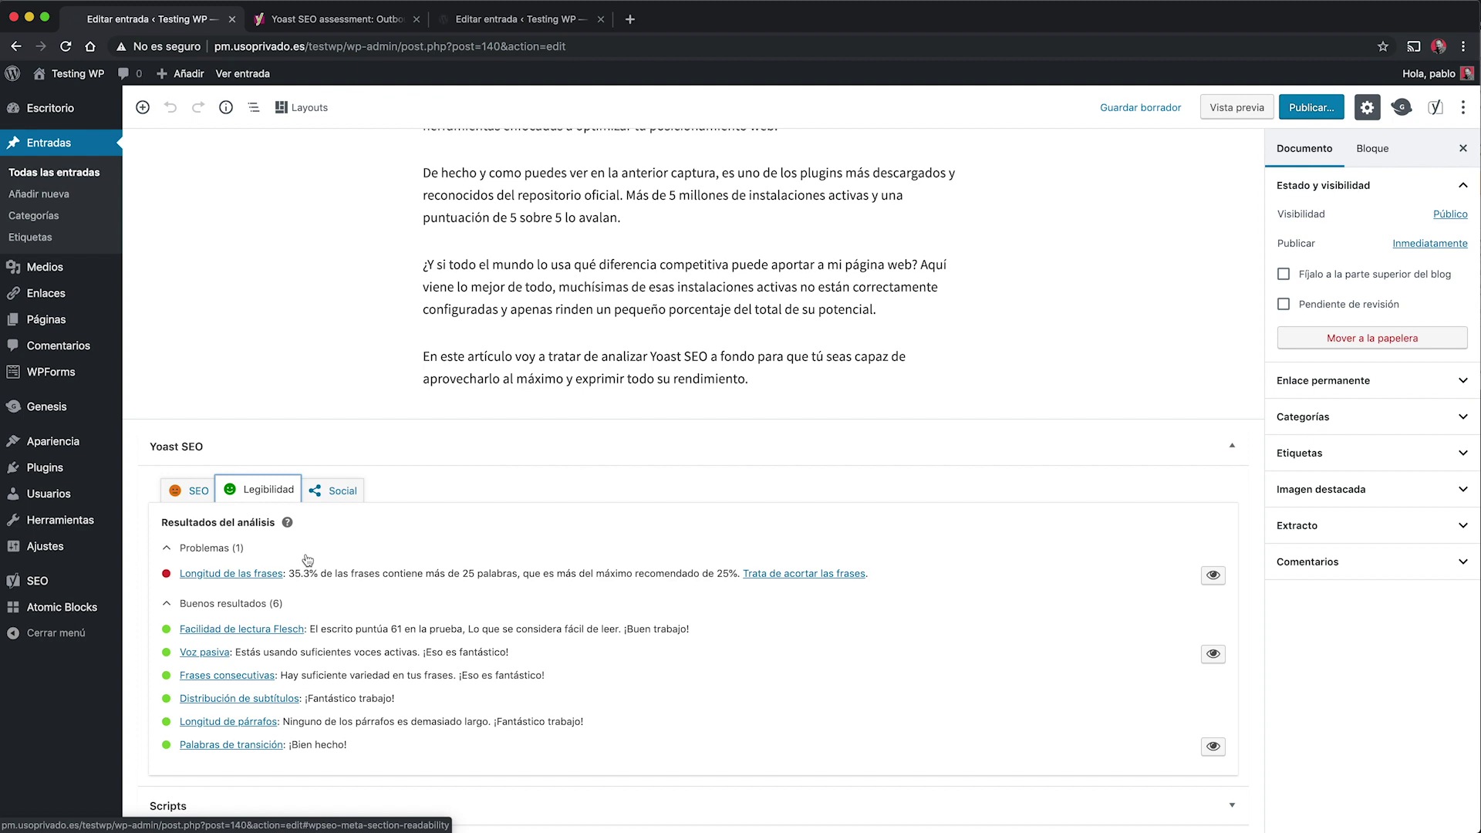
pyautogui.click(339, 498)
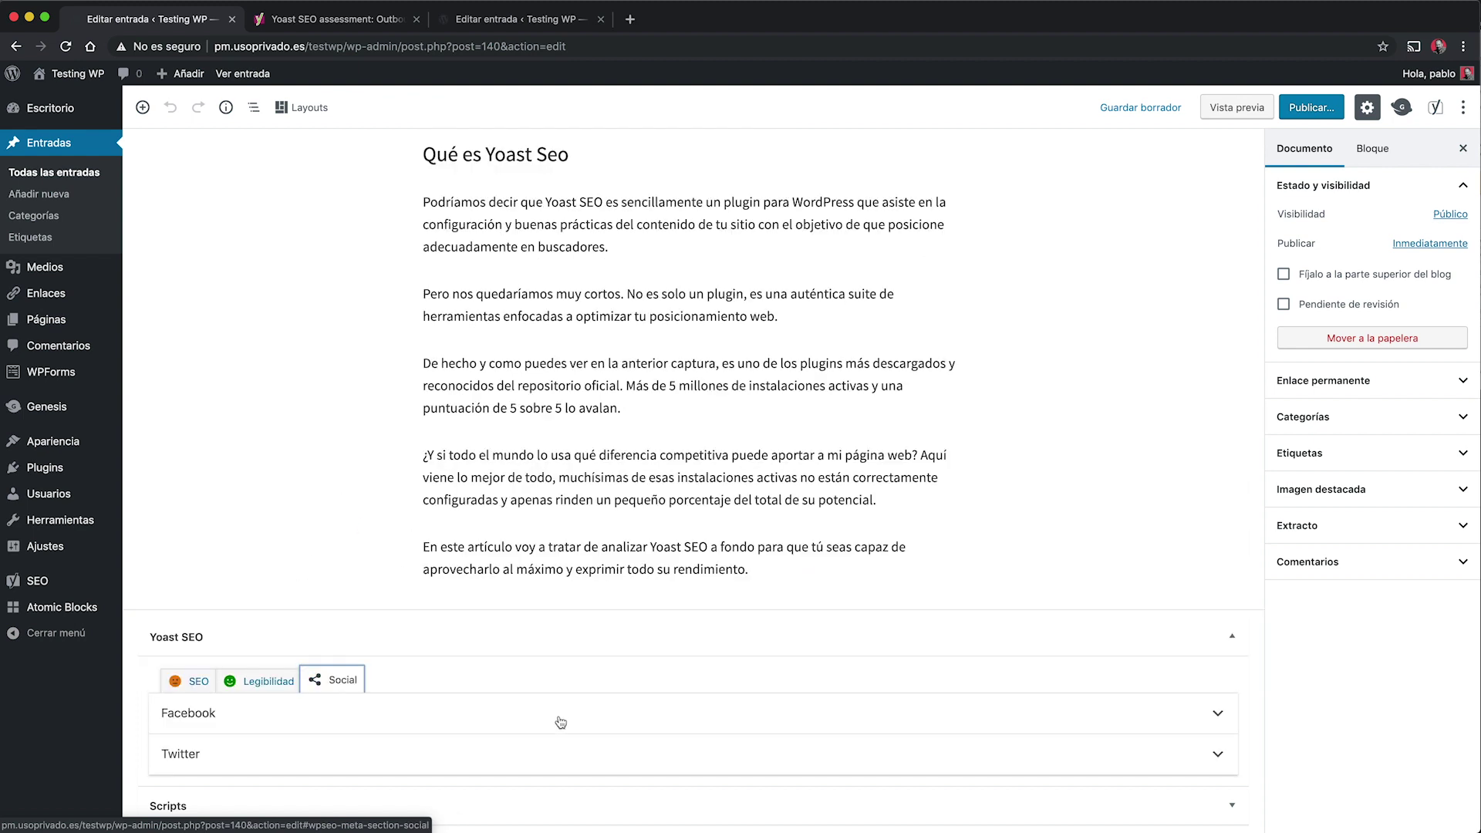
pyautogui.click(1216, 714)
pyautogui.scroll(-5, 1211, 725)
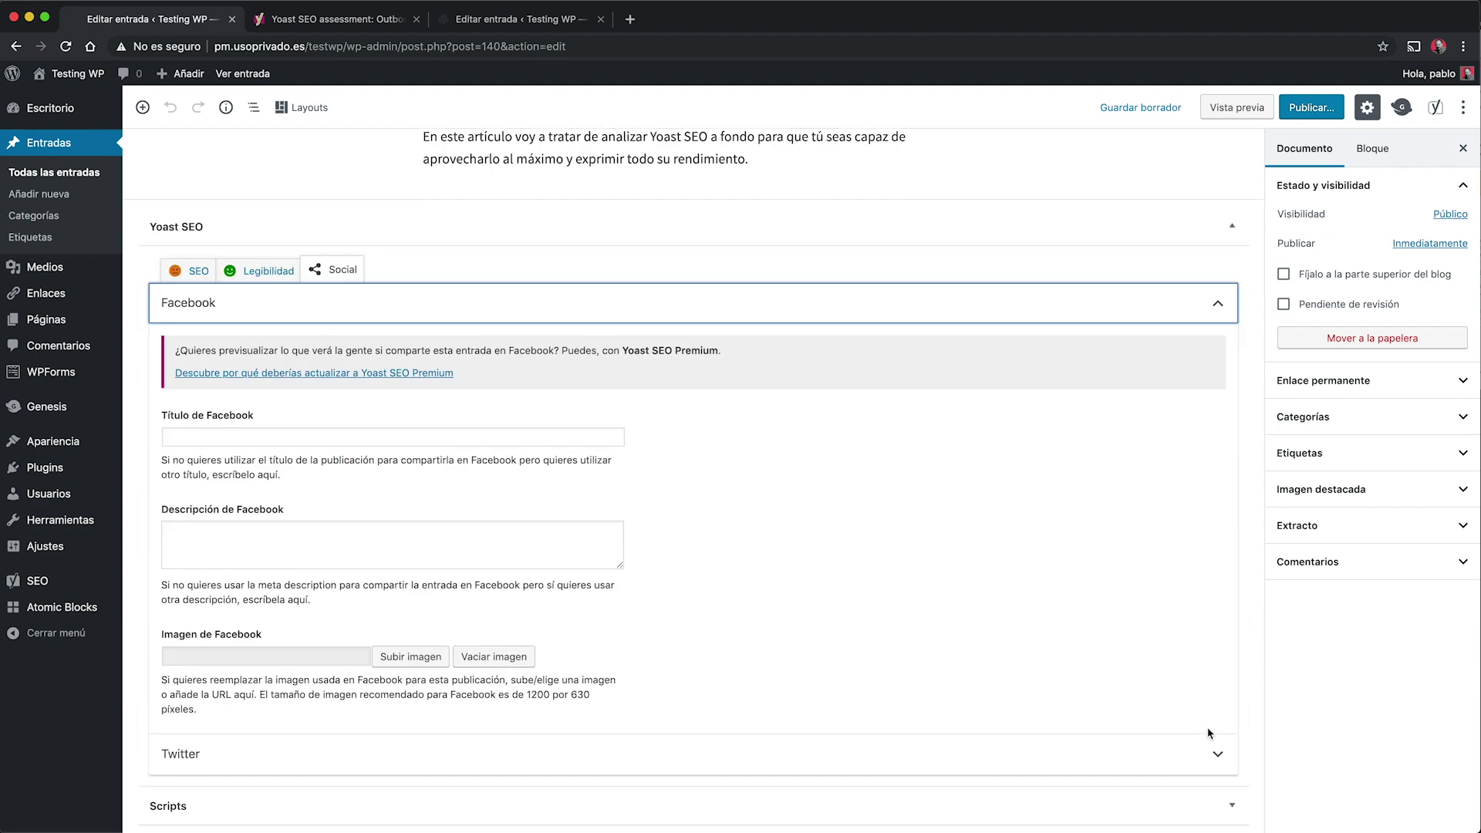
pyautogui.click(1227, 774)
pyautogui.scroll(-5, 757, 661)
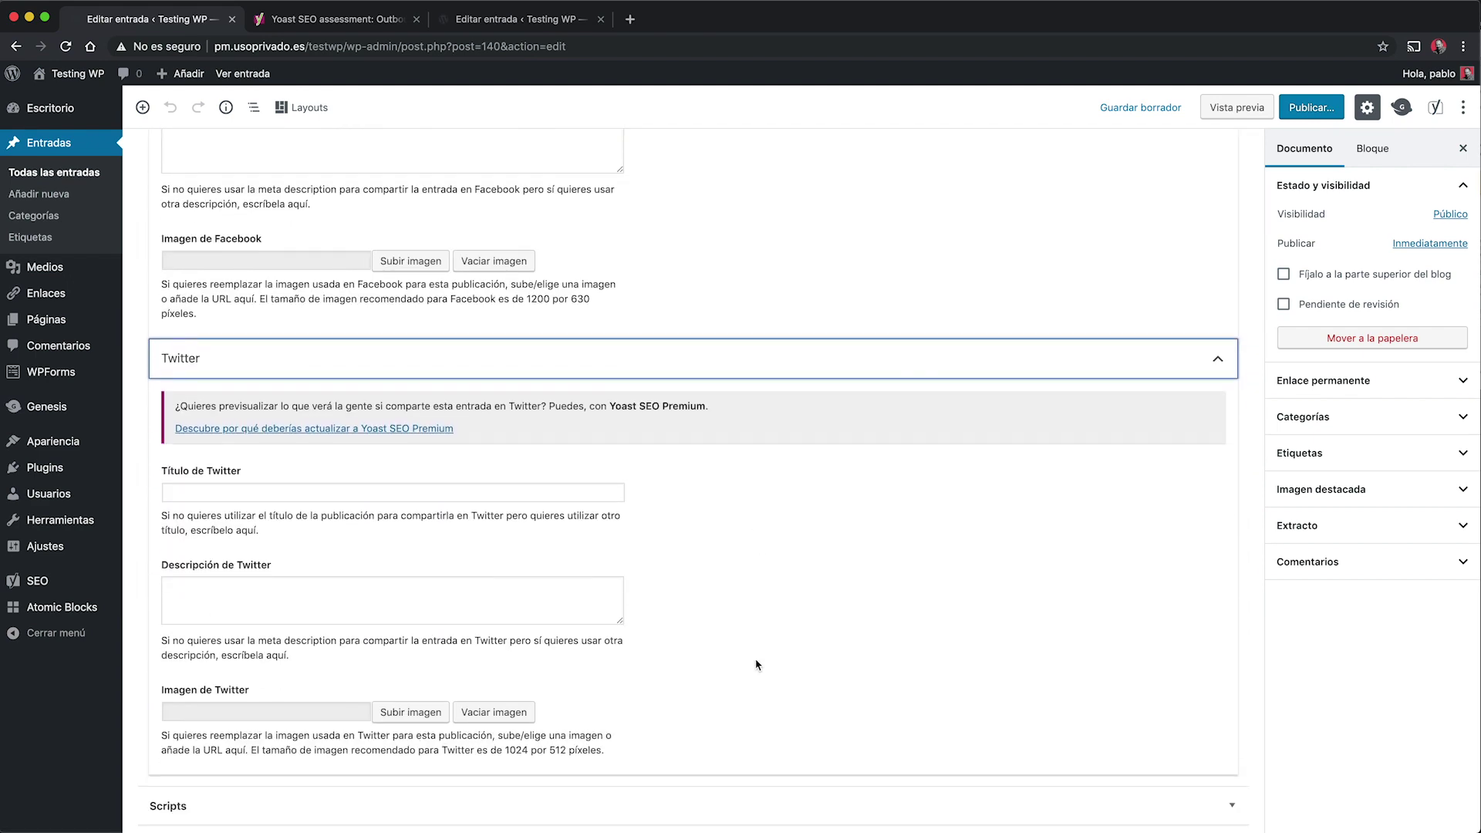
pyautogui.scroll(3, 757, 663)
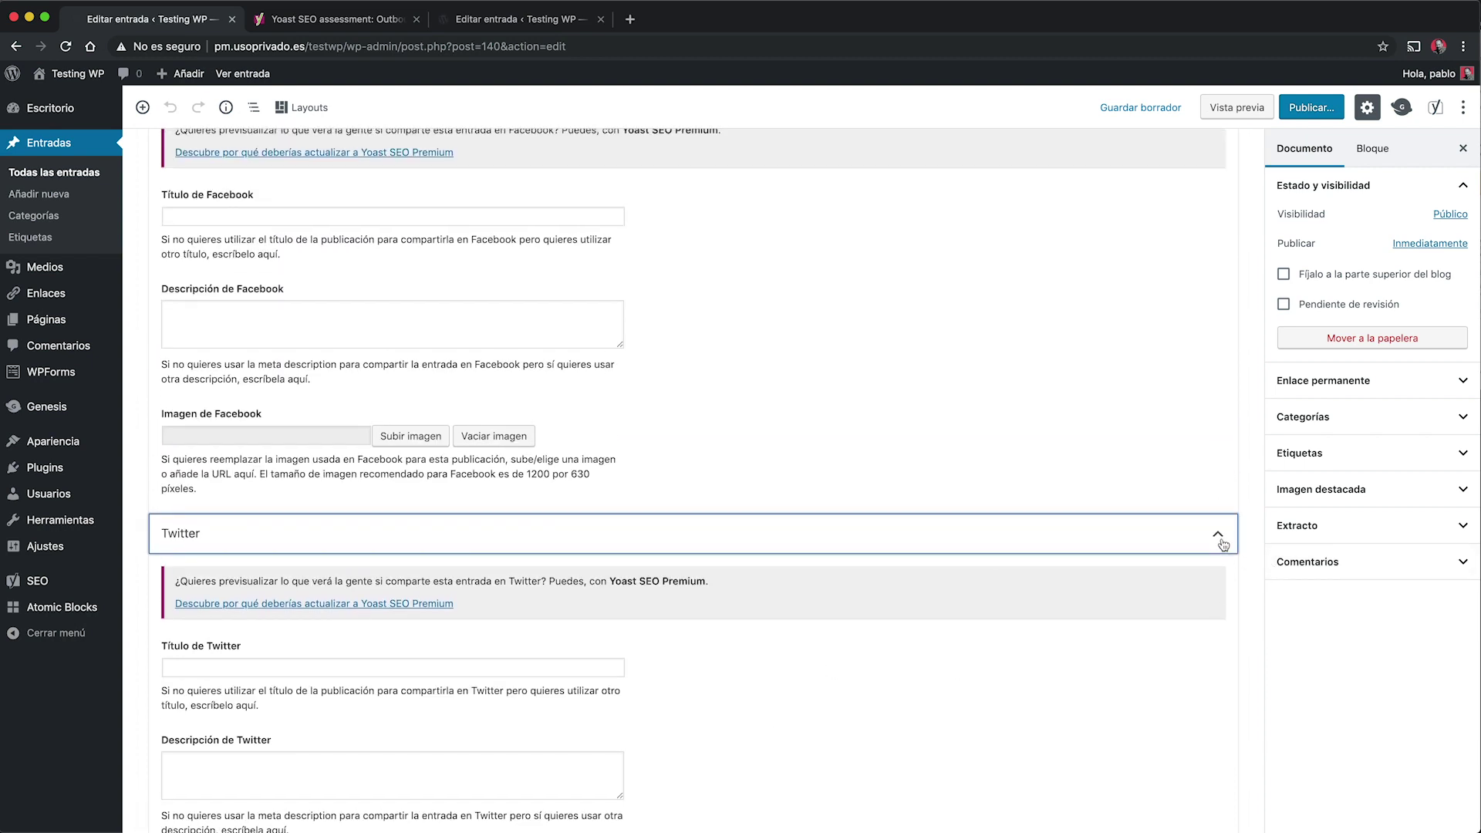
pyautogui.click(1223, 542)
pyautogui.scroll(1, 569, 575)
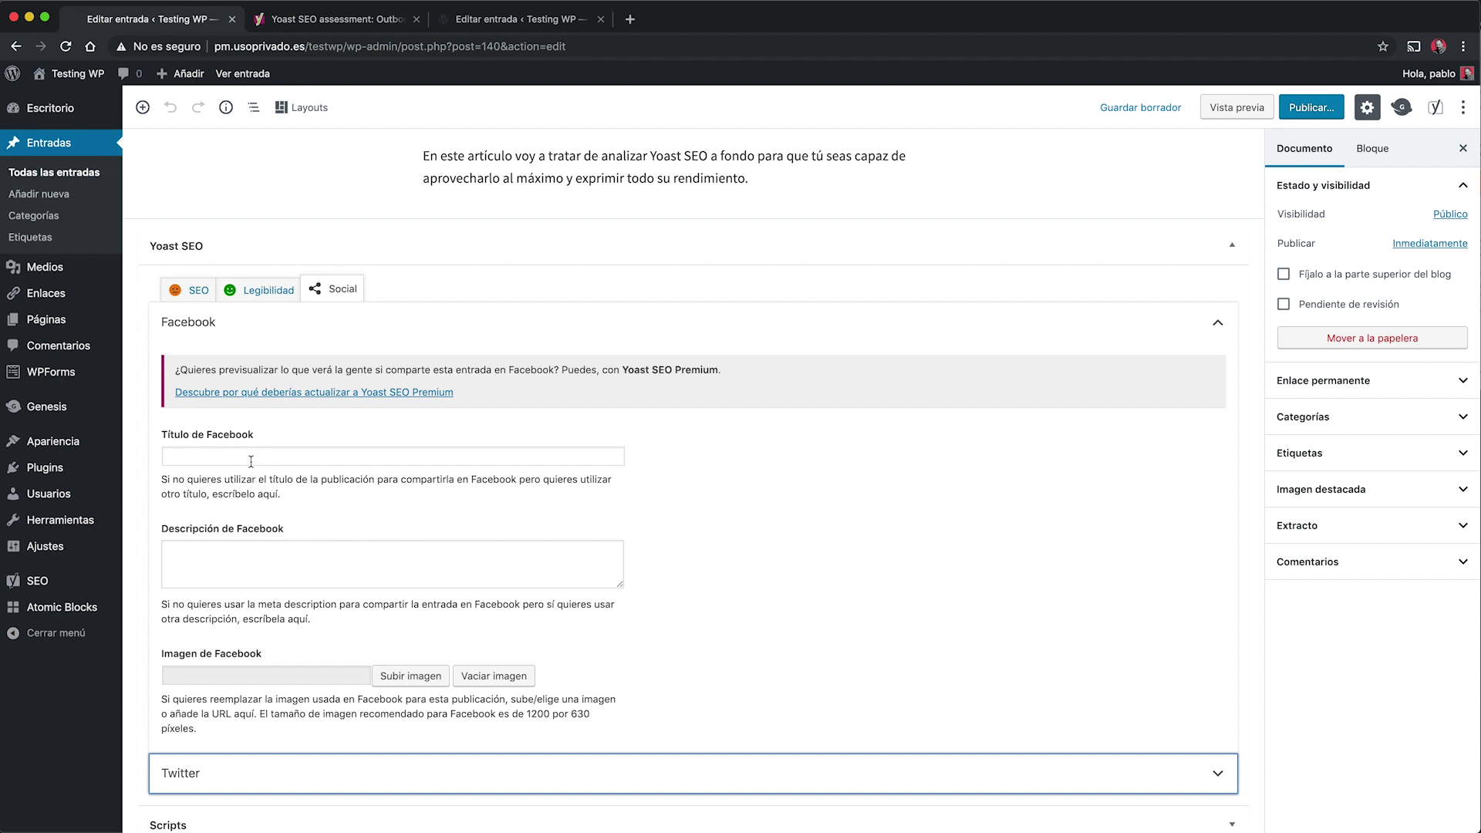
# Examine the Facebook title, description and image fields alongside the post's Imagen destacada setting, and collapse the Facebook section.
pyautogui.click(251, 461)
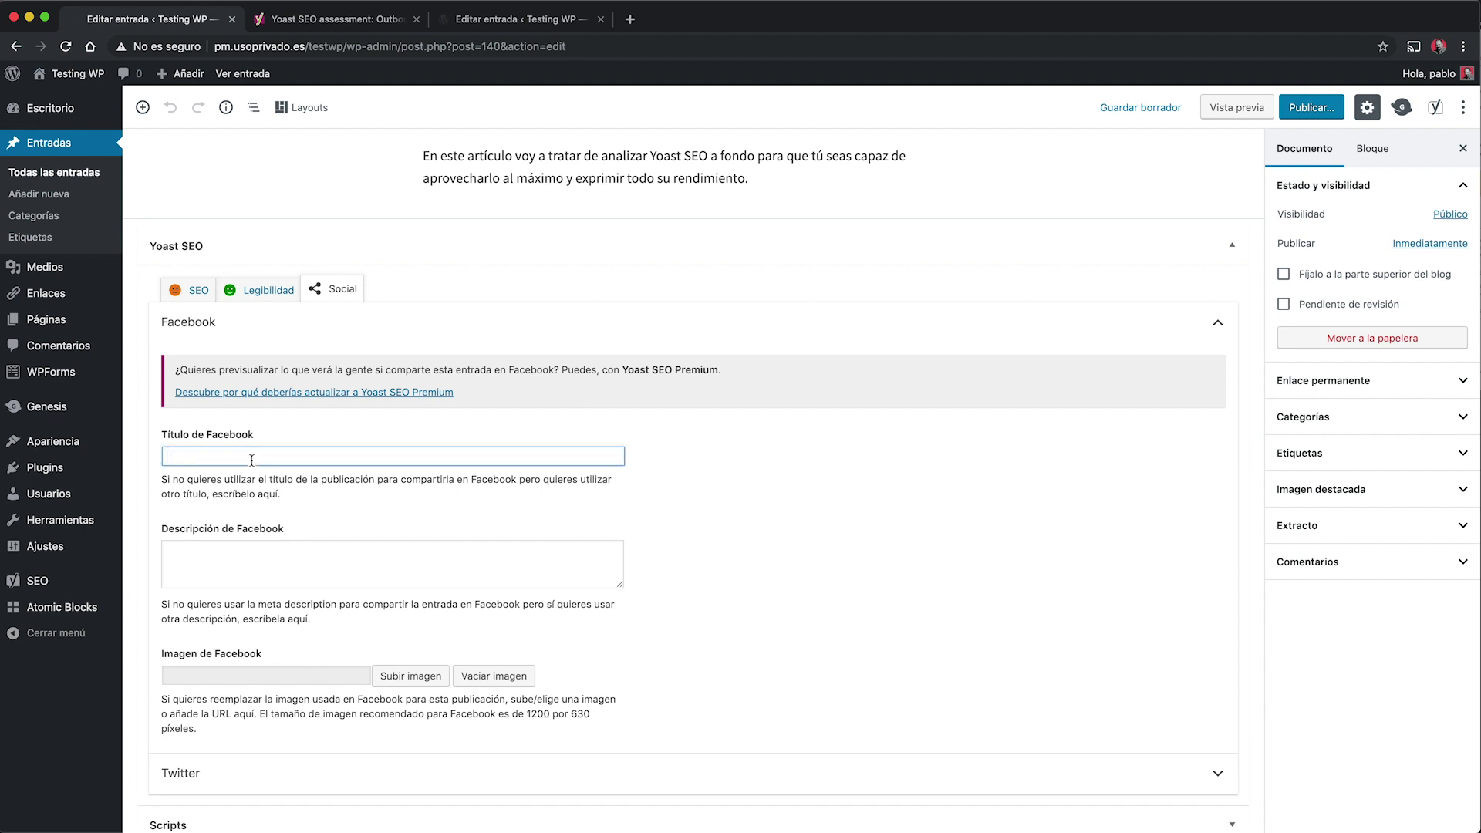
pyautogui.click(229, 549)
pyautogui.click(200, 673)
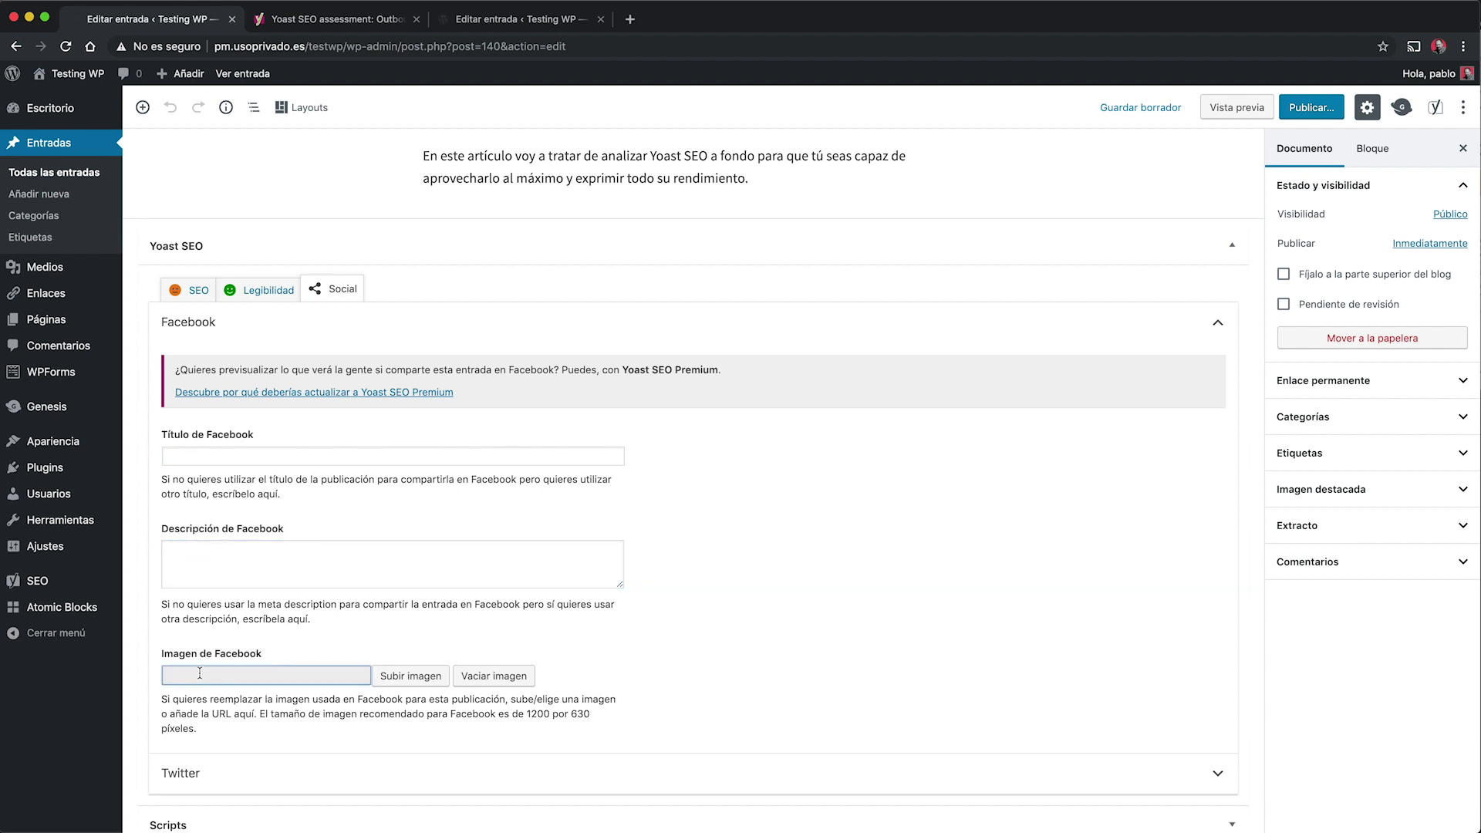
pyautogui.click(1327, 489)
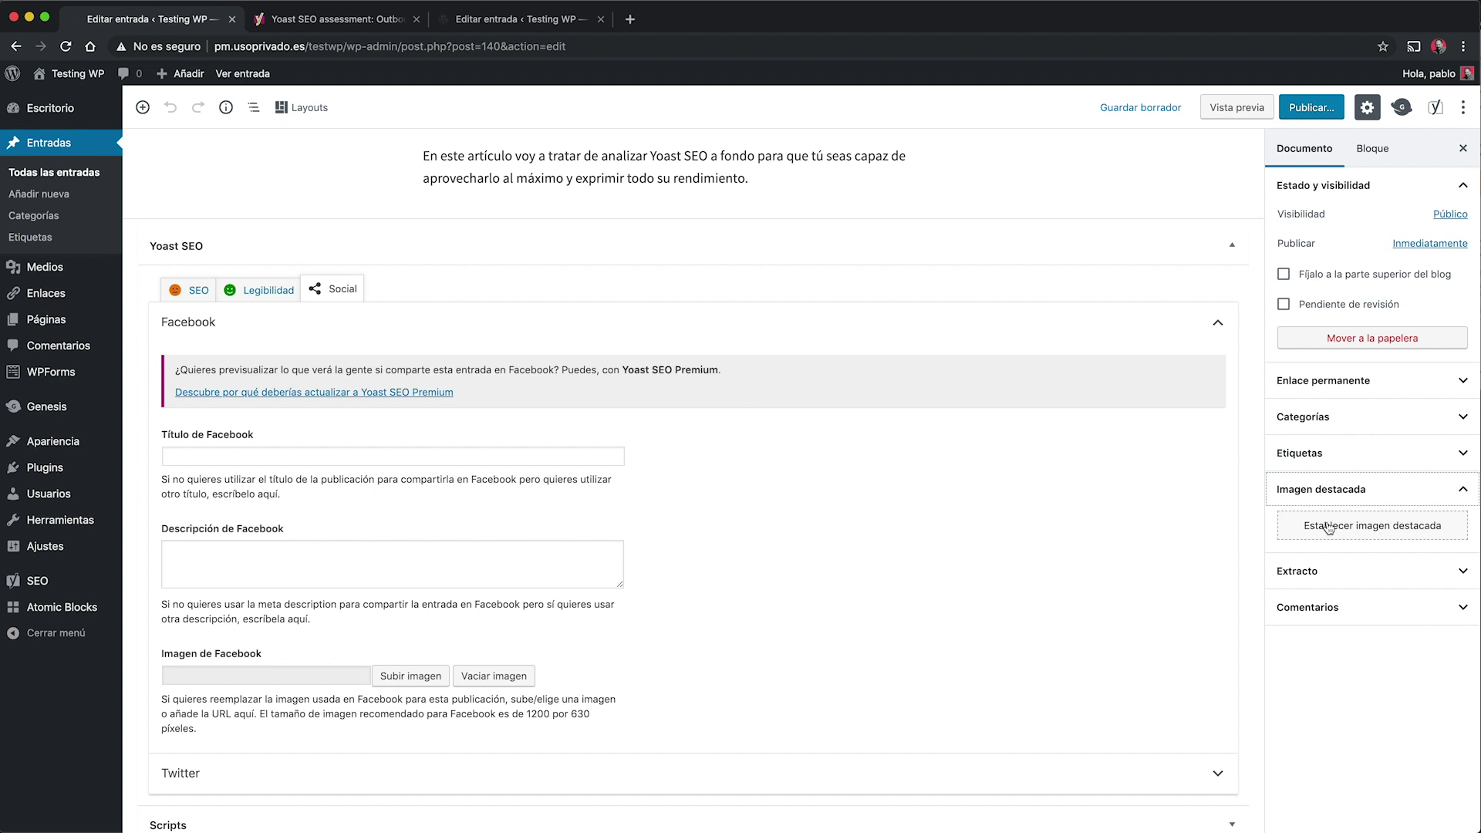
pyautogui.click(267, 676)
pyautogui.scroll(-1, 223, 763)
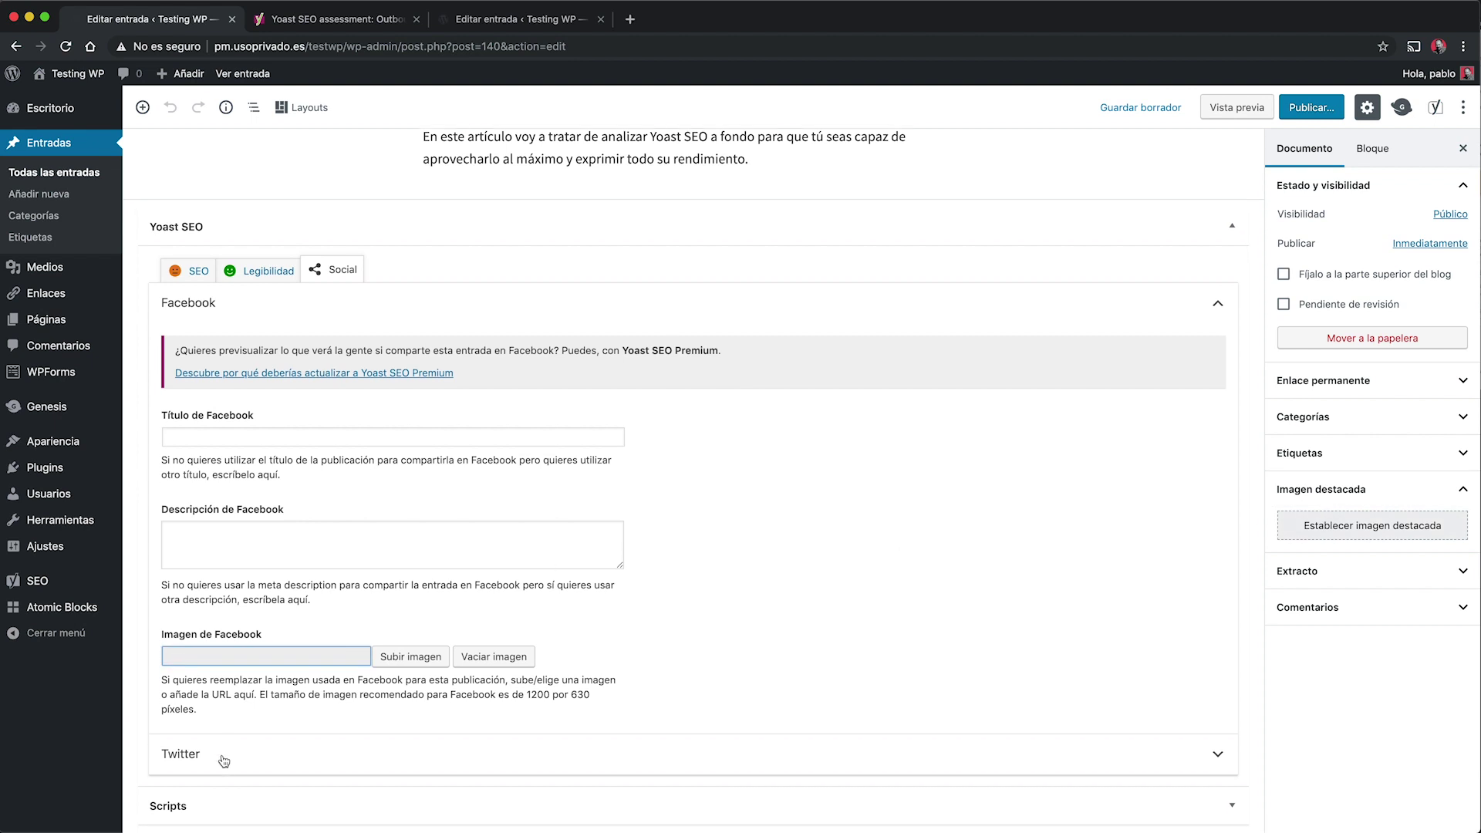
pyautogui.scroll(1, 224, 761)
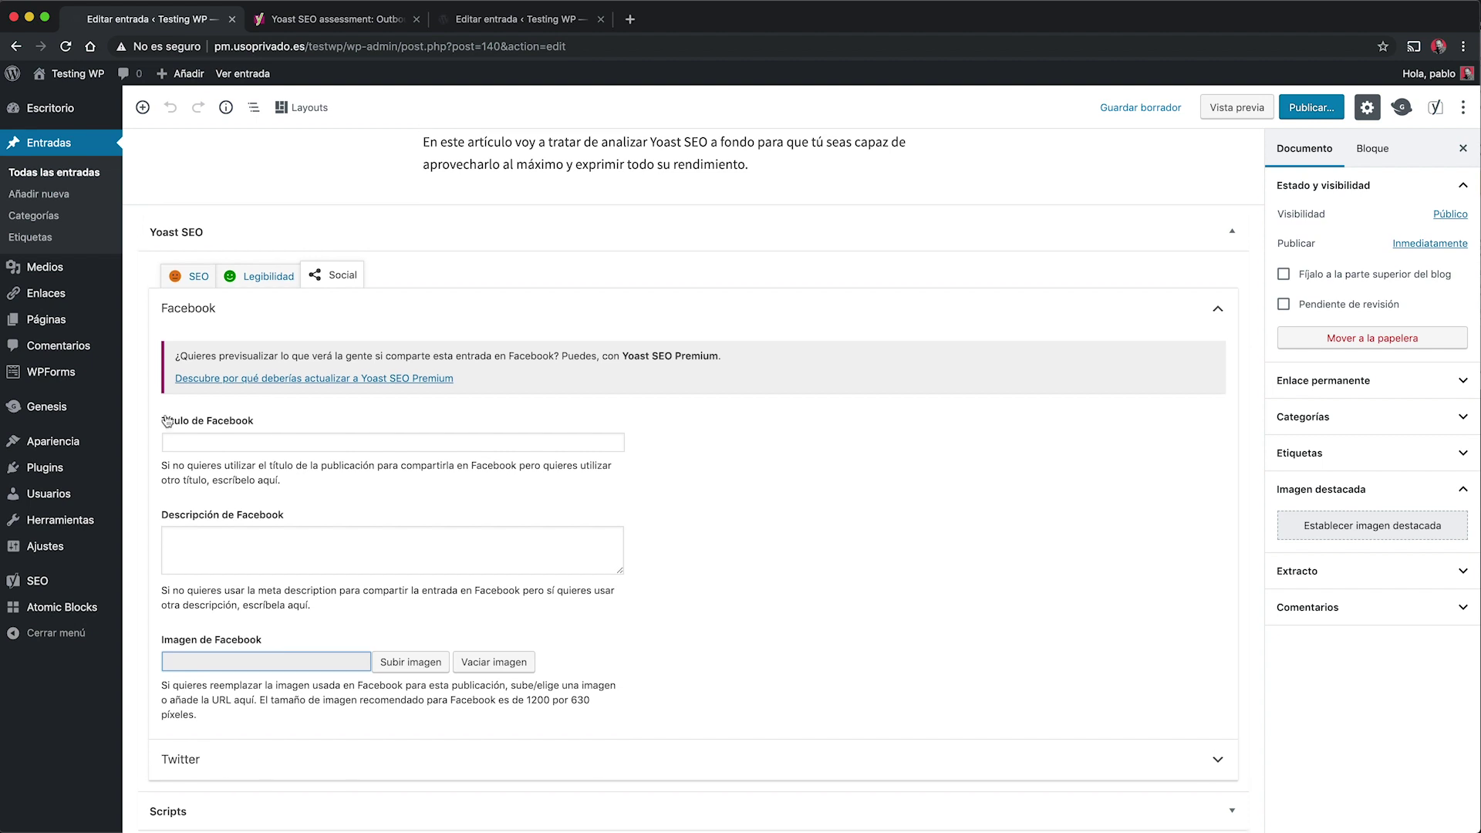
pyautogui.scroll(1, 287, 568)
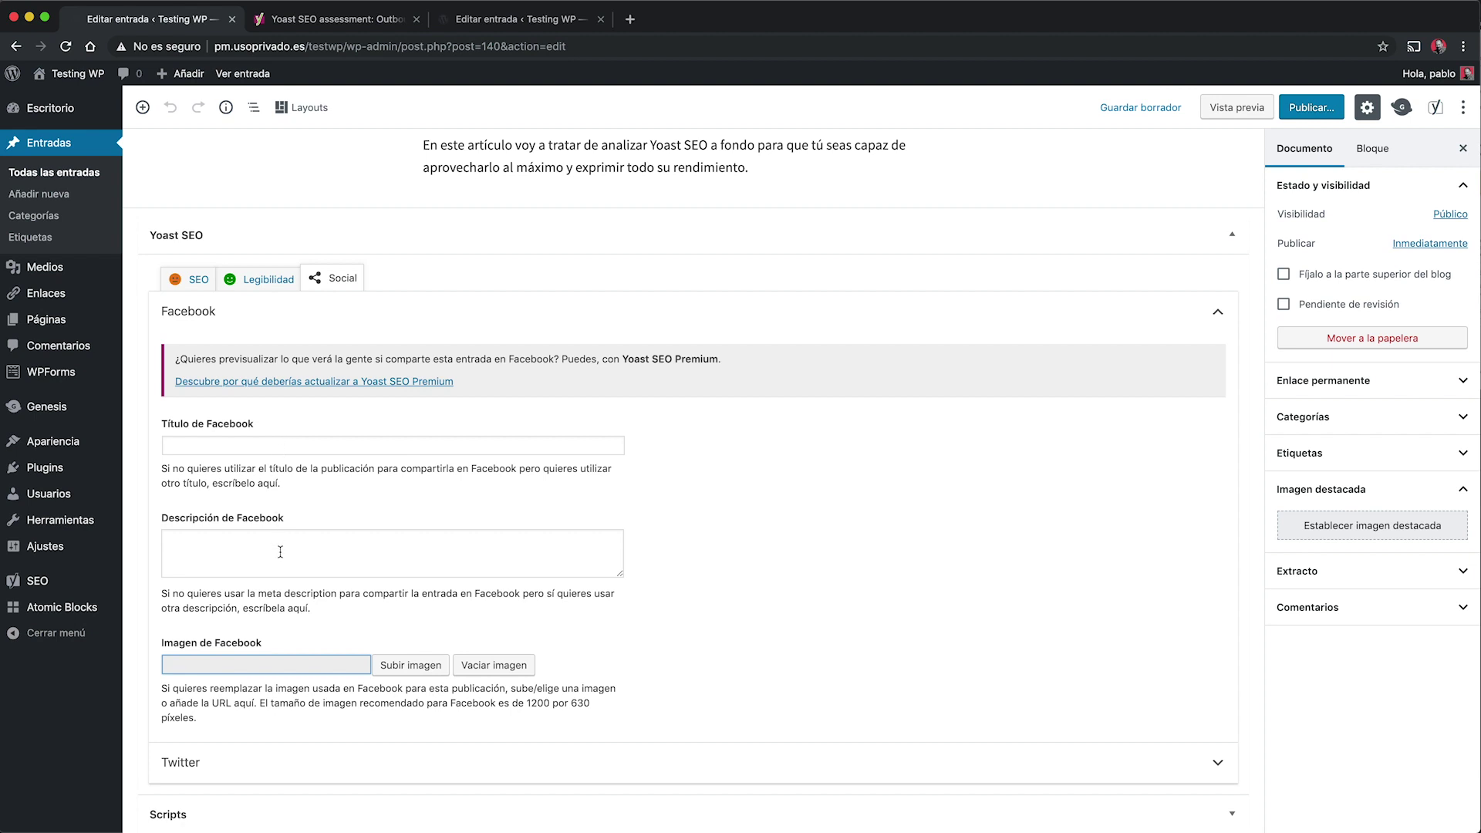
pyautogui.click(1212, 318)
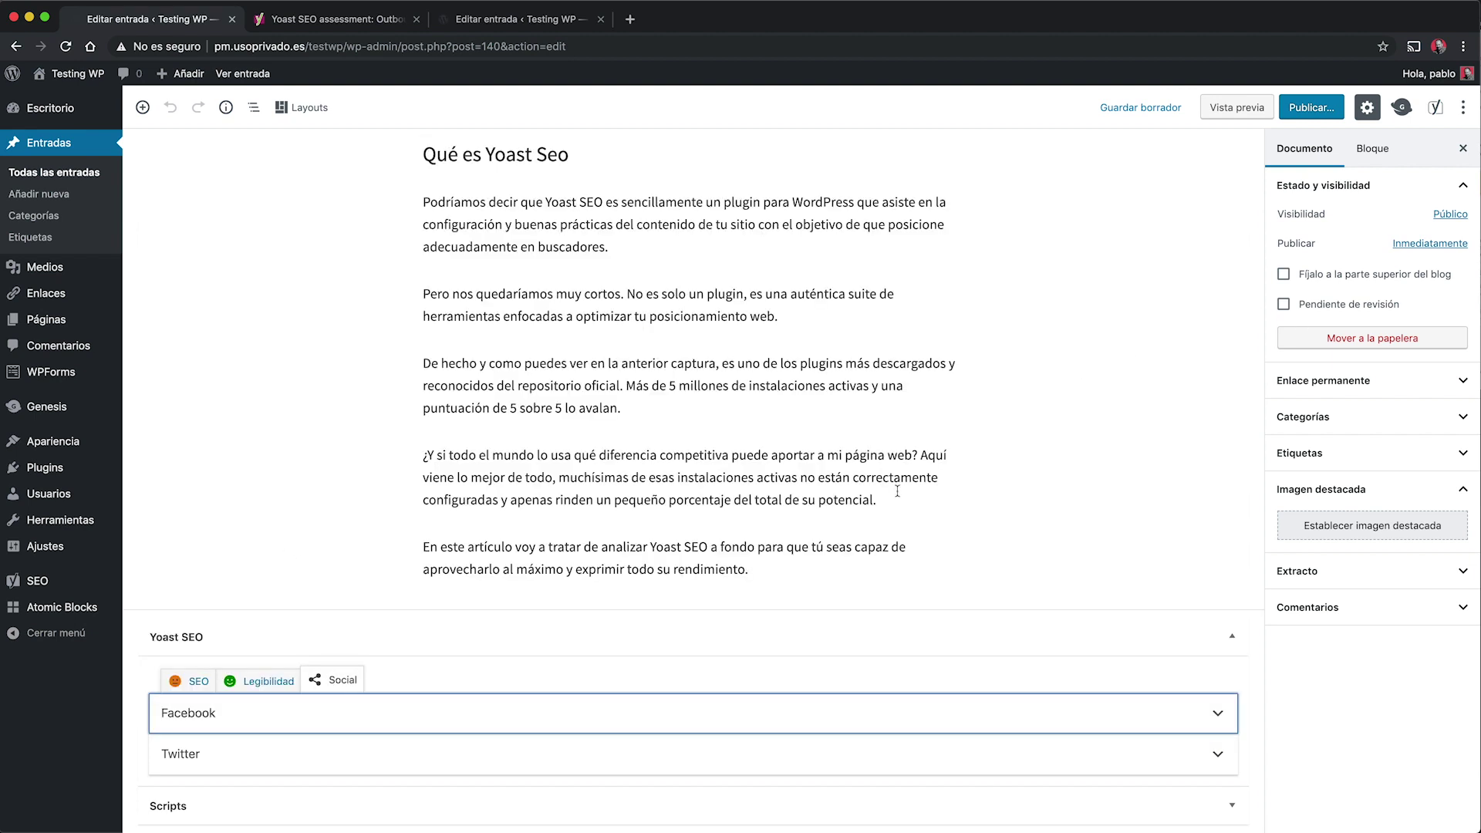